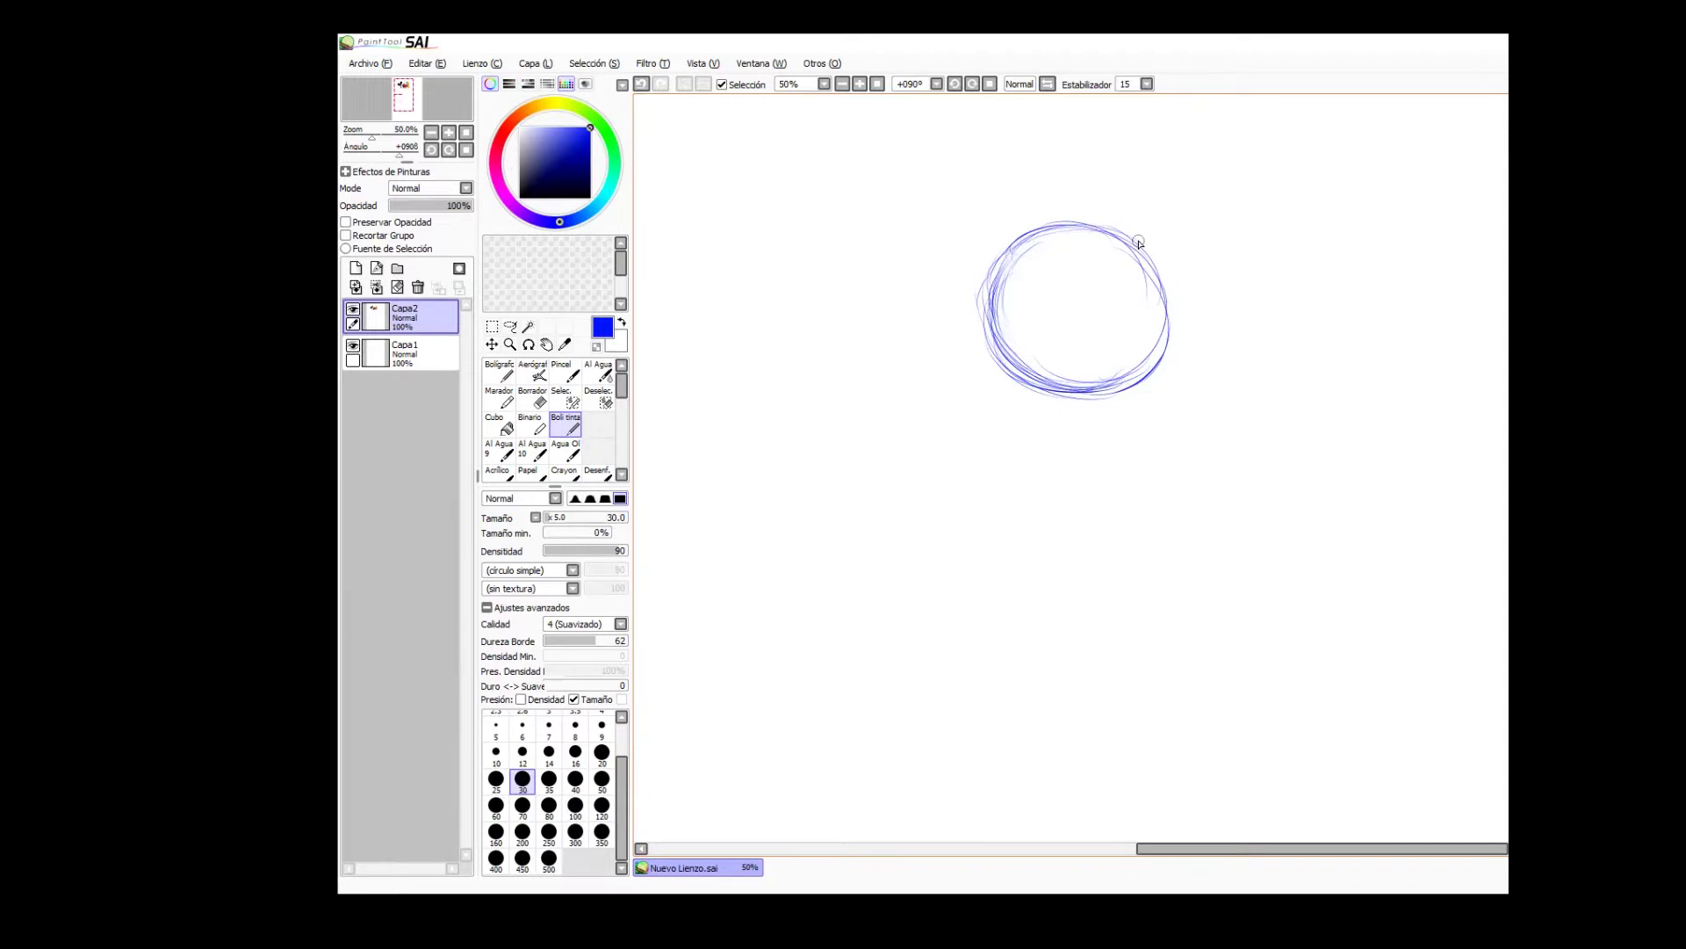
# Sketch a two-panel rectangle below the circle with a rough oval in each panel.
pyautogui.moveTo(870, 467)
pyautogui.mouseDown()
pyautogui.moveTo(825, 715)
pyautogui.moveTo(1291, 786)
pyautogui.moveTo(1279, 712)
pyautogui.moveTo(1271, 782)
pyautogui.mouseUp()
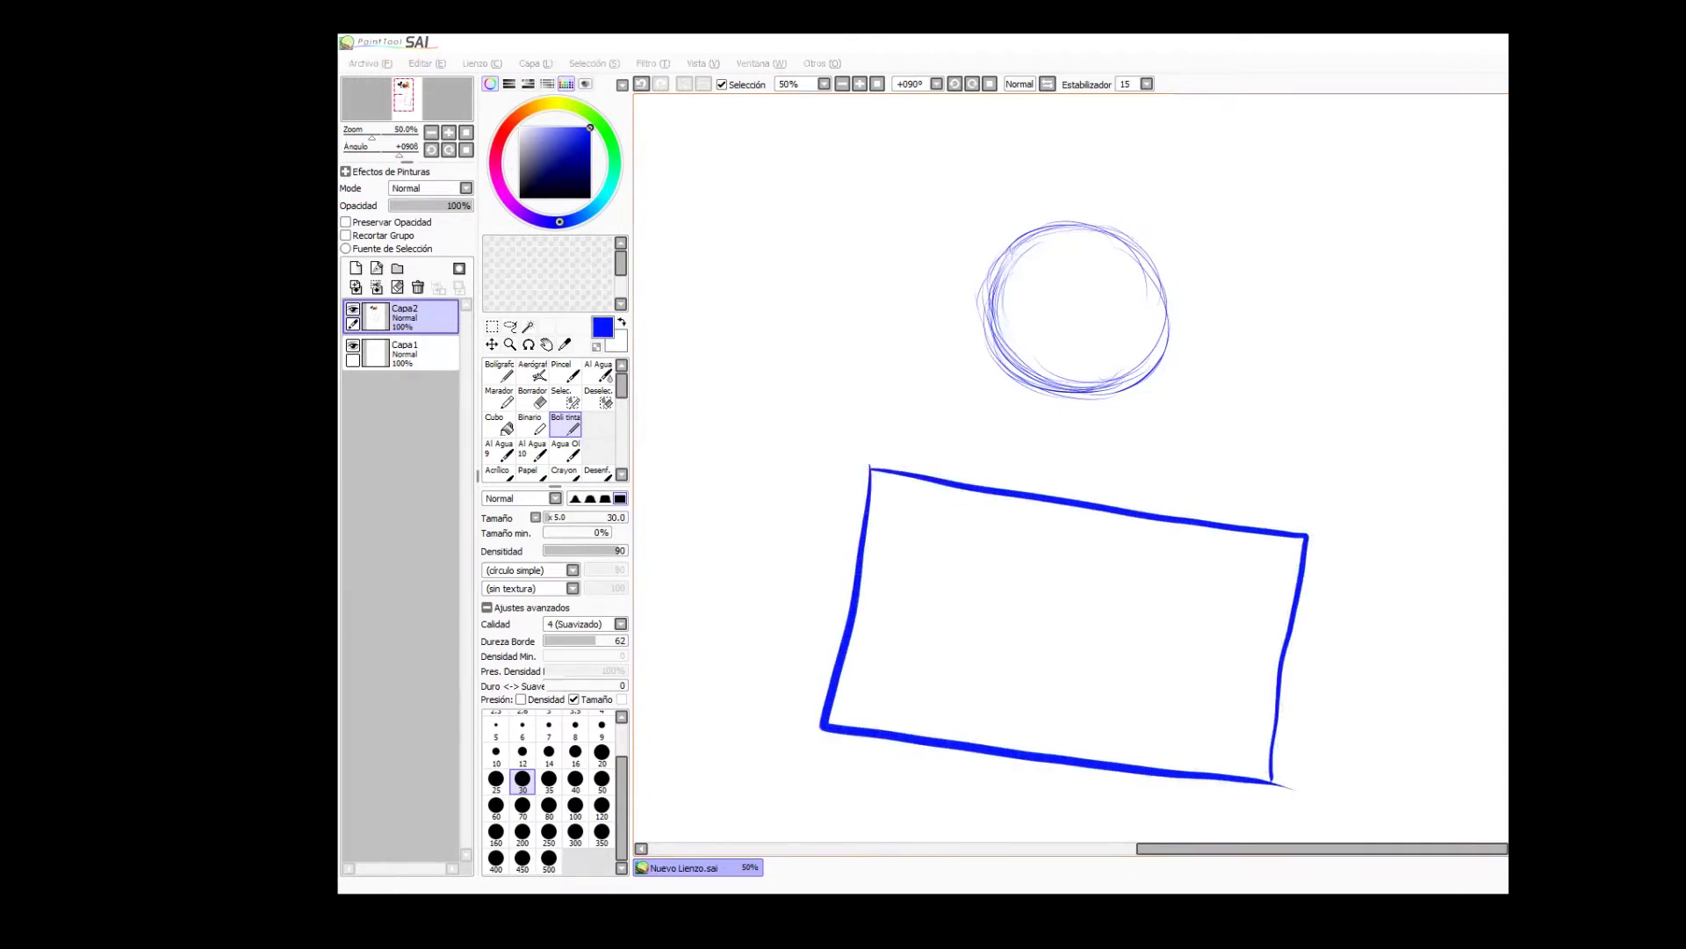
pyautogui.moveTo(944, 717); pyautogui.dragTo(926, 756)
pyautogui.moveTo(1039, 753); pyautogui.dragTo(1099, 509)
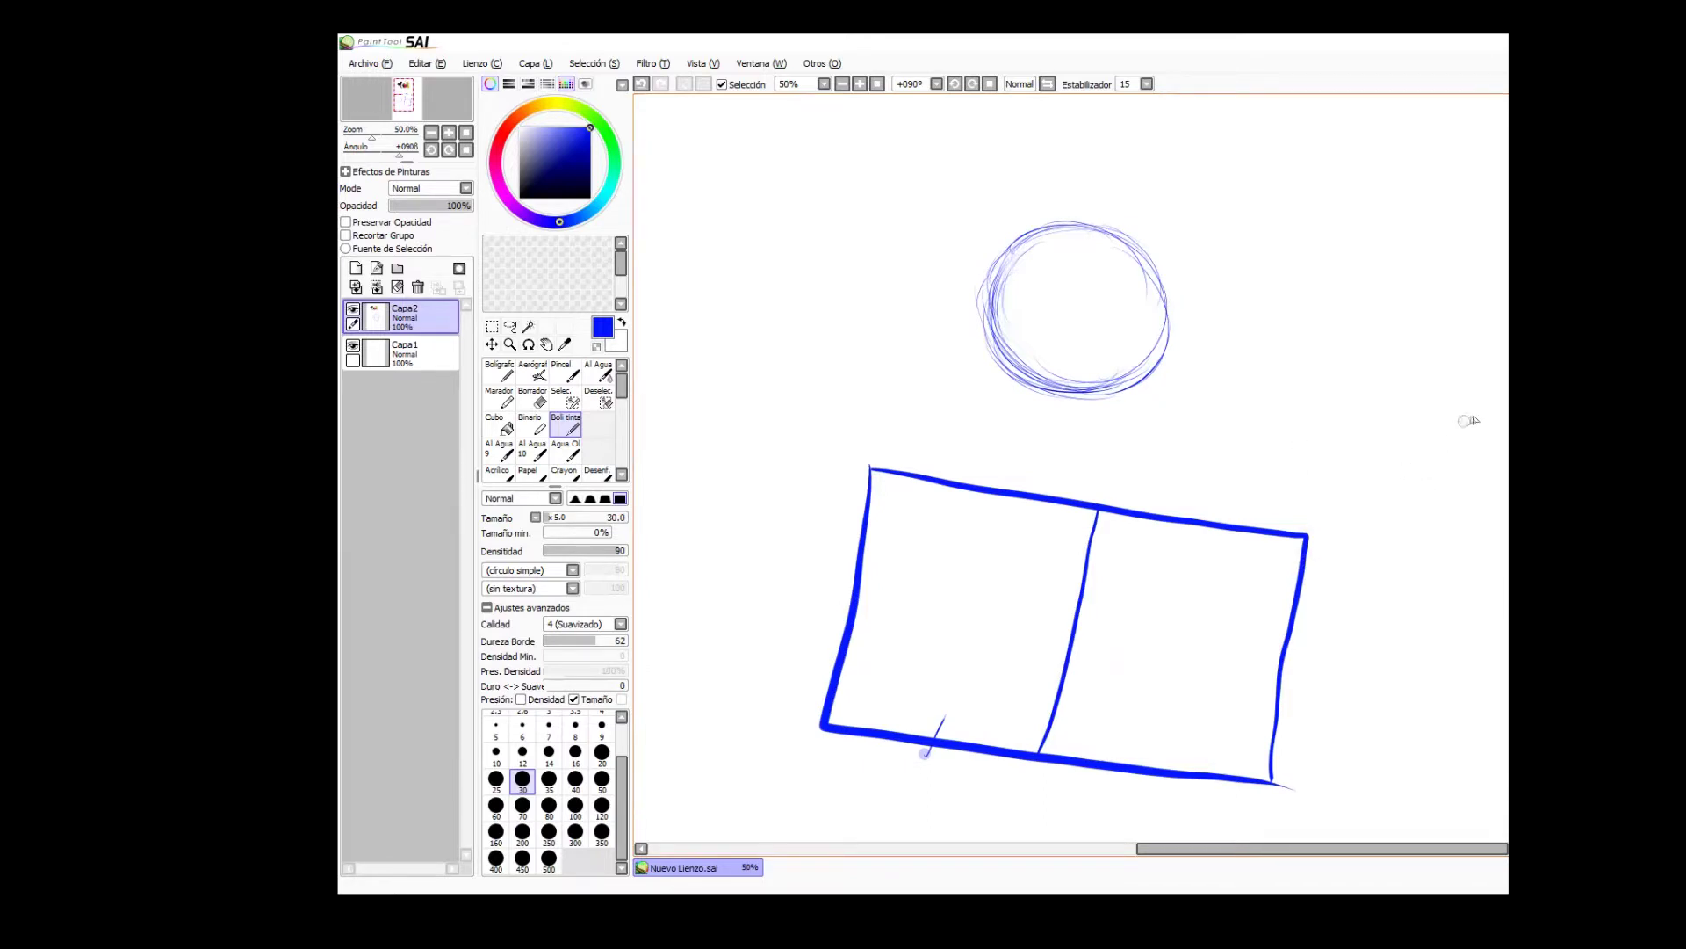
pyautogui.moveTo(1179, 583)
pyautogui.mouseDown()
pyautogui.moveTo(1142, 667)
pyautogui.moveTo(1152, 647)
pyautogui.mouseUp()
pyautogui.moveTo(966, 584)
pyautogui.mouseDown()
pyautogui.moveTo(998, 665)
pyautogui.moveTo(909, 615)
pyautogui.mouseUp()
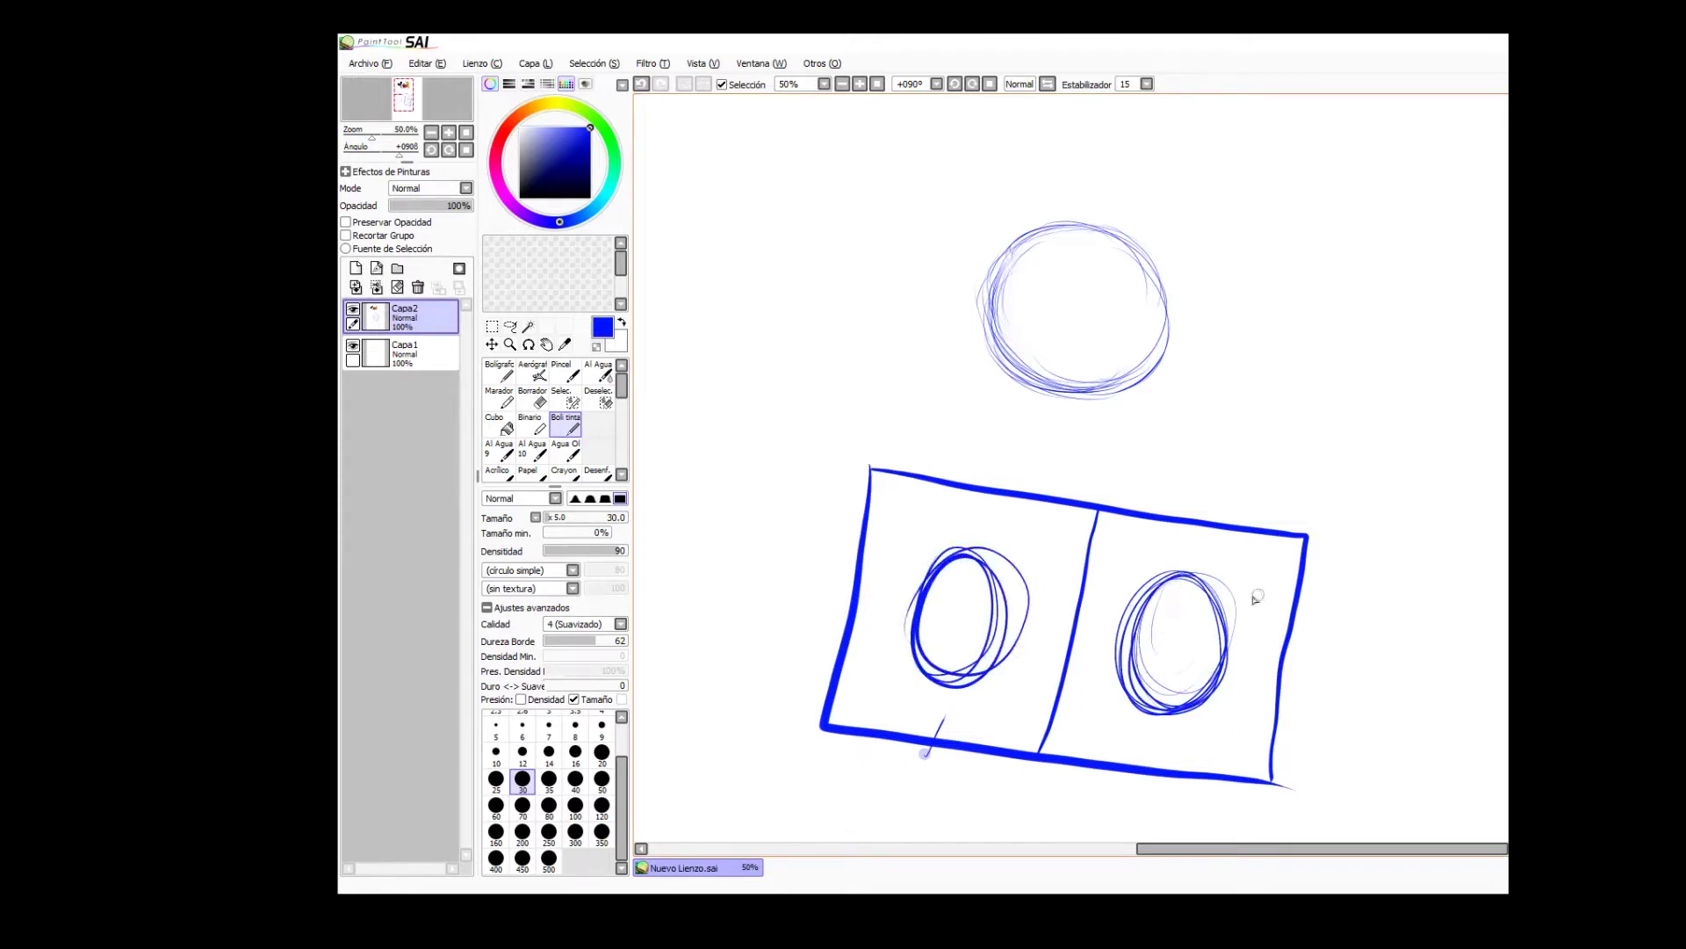
# Undo the two-panel rectangle and its ovals, keeping only the head circle.
pyautogui.hotkey('ctrl', 'z')
pyautogui.hotkey('ctrl', 'z')
pyautogui.hotkey('ctrl', 'z')
pyautogui.hotkey('ctrl', 'z')
pyautogui.hotkey('ctrl', 'z')
pyautogui.hotkey('ctrl', 'z')
pyautogui.hotkey('ctrl', 'z')
pyautogui.hotkey('ctrl', 'z')
pyautogui.hotkey('ctrl', 'z')
# Reinforce the outline of the head circle with repeated blue curved strokes along its sides and lower edge.
pyautogui.moveTo(982, 294)
pyautogui.mouseDown()
pyautogui.moveTo(987, 383)
pyautogui.moveTo(1108, 411)
pyautogui.mouseUp()
pyautogui.moveTo(998, 351); pyautogui.dragTo(1136, 398)
pyautogui.moveTo(986, 316); pyautogui.dragTo(1047, 404)
pyautogui.moveTo(1024, 246); pyautogui.dragTo(981, 338)
pyautogui.moveTo(986, 268)
pyautogui.mouseDown()
pyautogui.moveTo(1121, 405)
pyautogui.moveTo(1140, 380)
pyautogui.mouseUp()
pyautogui.moveTo(981, 356)
pyautogui.mouseDown()
pyautogui.moveTo(1033, 238)
pyautogui.moveTo(1169, 355)
pyautogui.moveTo(1101, 410)
pyautogui.mouseUp()
# Sketch freehand vertical and horizontal guide lines crossing at the centre of the head circle.
pyautogui.hotkey('alt', 'Tab')
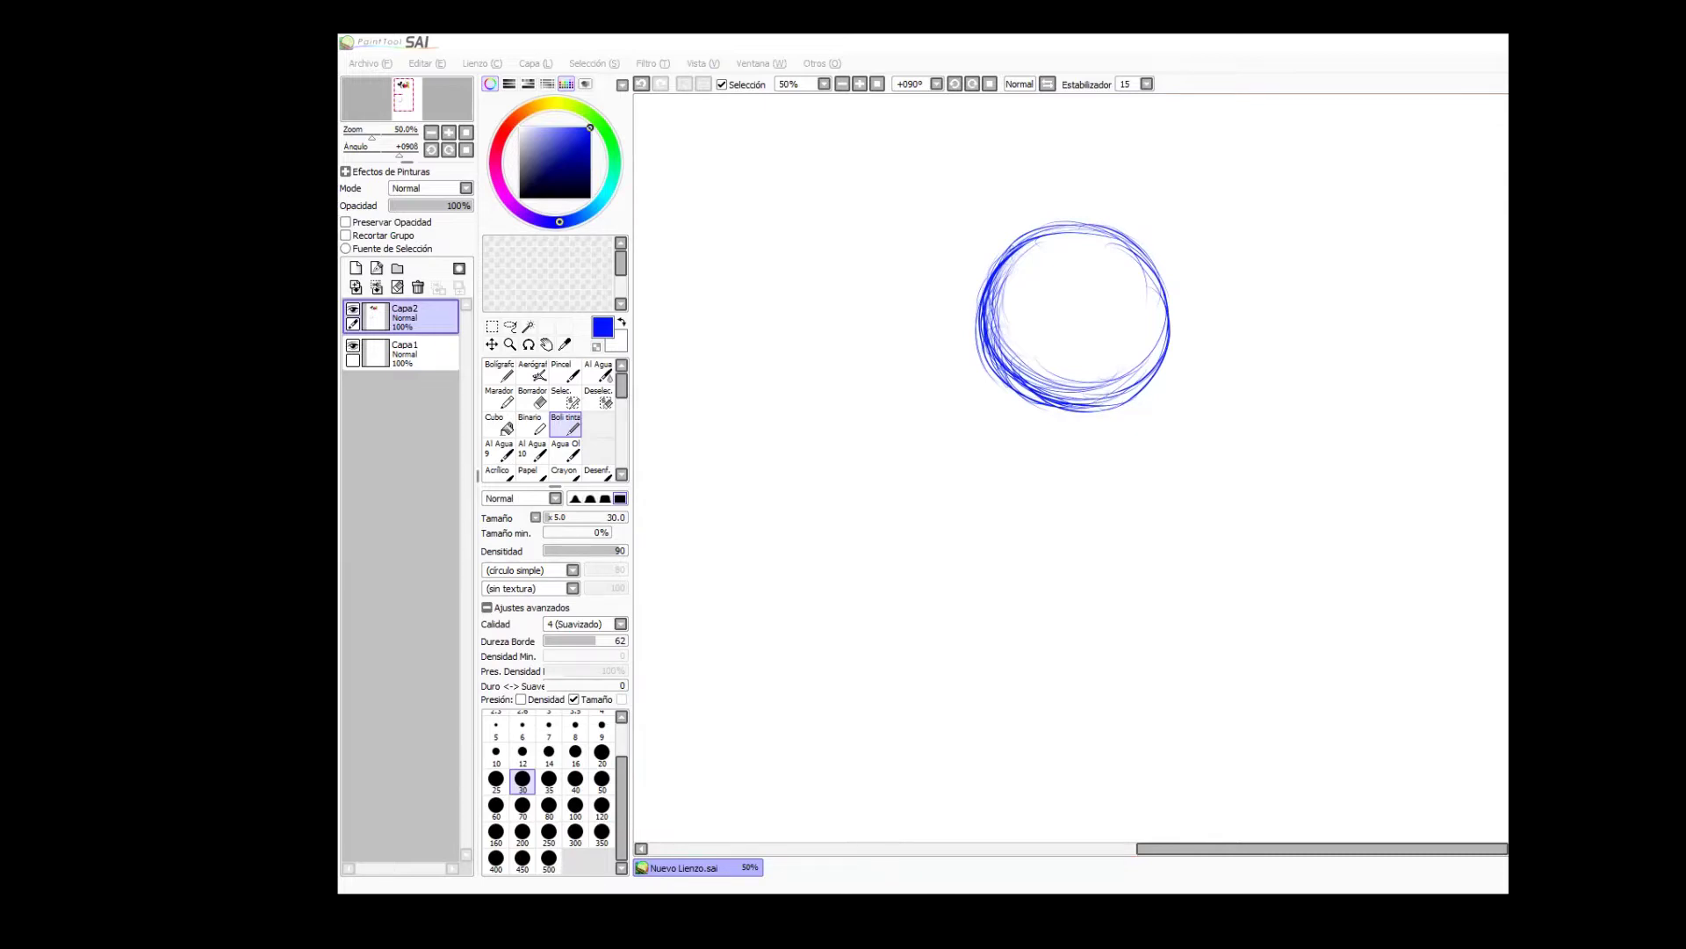
pyautogui.click(1029, 448)
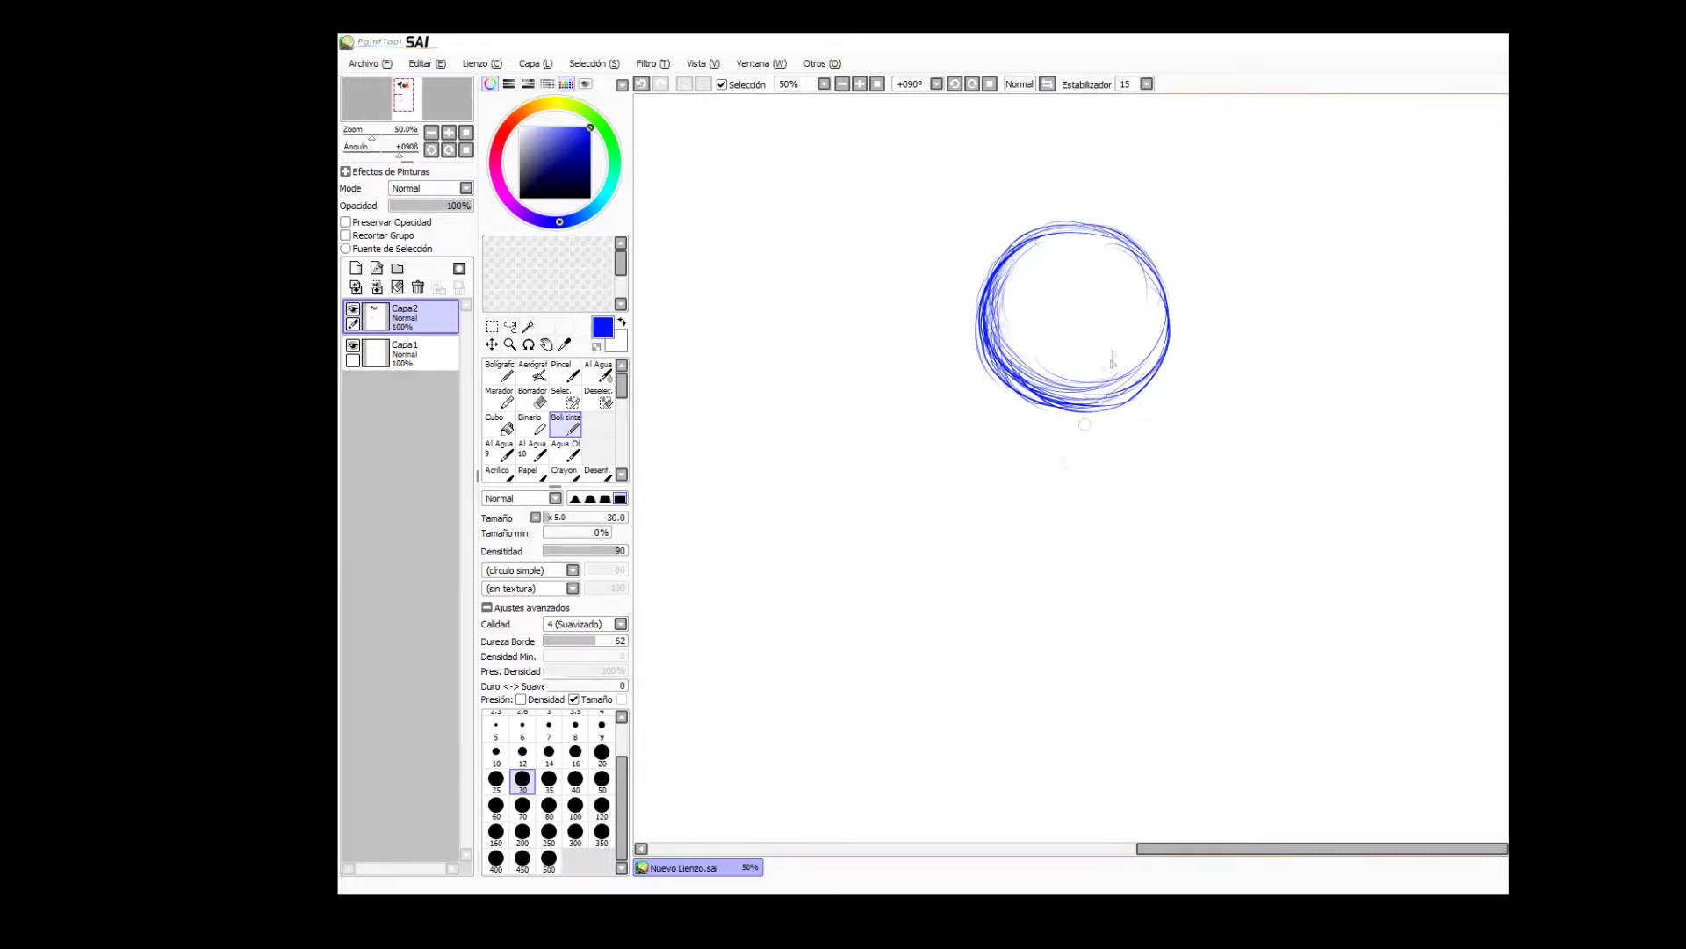
pyautogui.moveTo(1064, 209); pyautogui.dragTo(1075, 432)
pyautogui.moveTo(922, 330); pyautogui.dragTo(1230, 328)
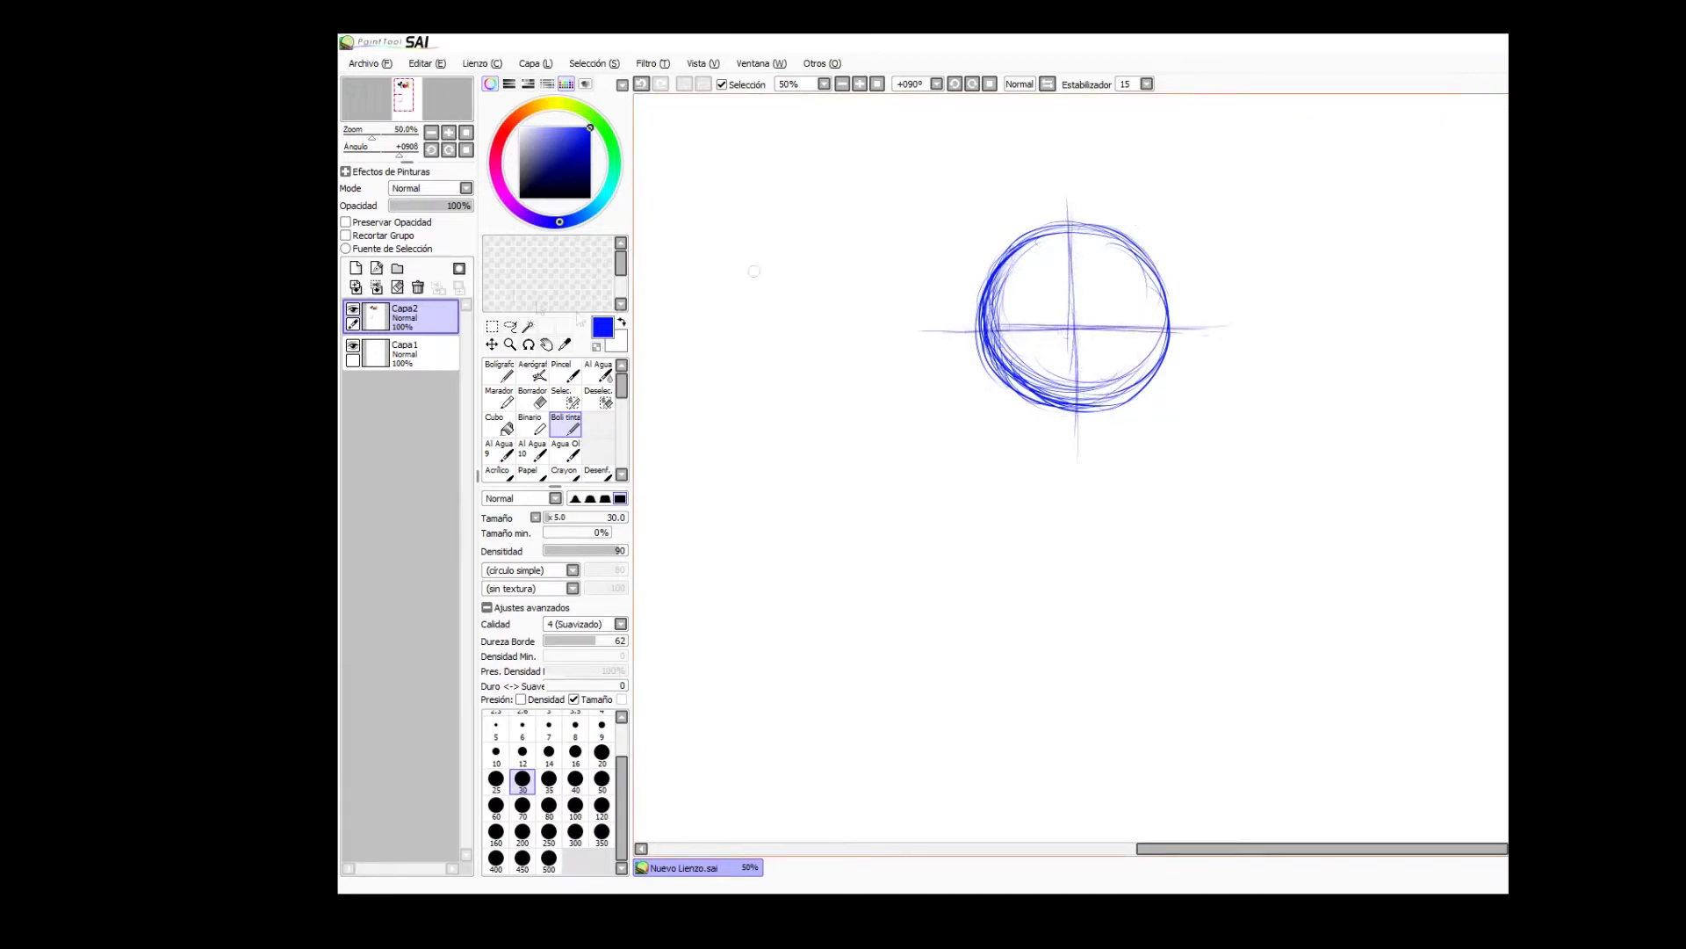
# Select the Mickey Mouse reference with a rectangular selection, move it closer to the sketched circle, and deselect it.
pyautogui.click(492, 326)
pyautogui.moveTo(1507, 377); pyautogui.dragTo(1509, 732)
pyautogui.hotkey('ctrl', 't')
pyautogui.moveTo(1616, 439); pyautogui.dragTo(1507, 409)
pyautogui.press('Return')
pyautogui.hotkey('ctrl', 'd')
# Create a linework layer and draw straight vertical and horizontal guides across the Mickey reference with the Line tool.
pyautogui.click(377, 268)
pyautogui.click(533, 424)
pyautogui.click(1488, 137)
pyautogui.hotkey('ctrl', 'z')
pyautogui.click(1472, 136)
pyautogui.doubleClick(1479, 727)
pyautogui.click(1330, 356)
# Draw straight vertical and horizontal guides through the head circle, extending the vertical one well below it.
pyautogui.click(1074, 145)
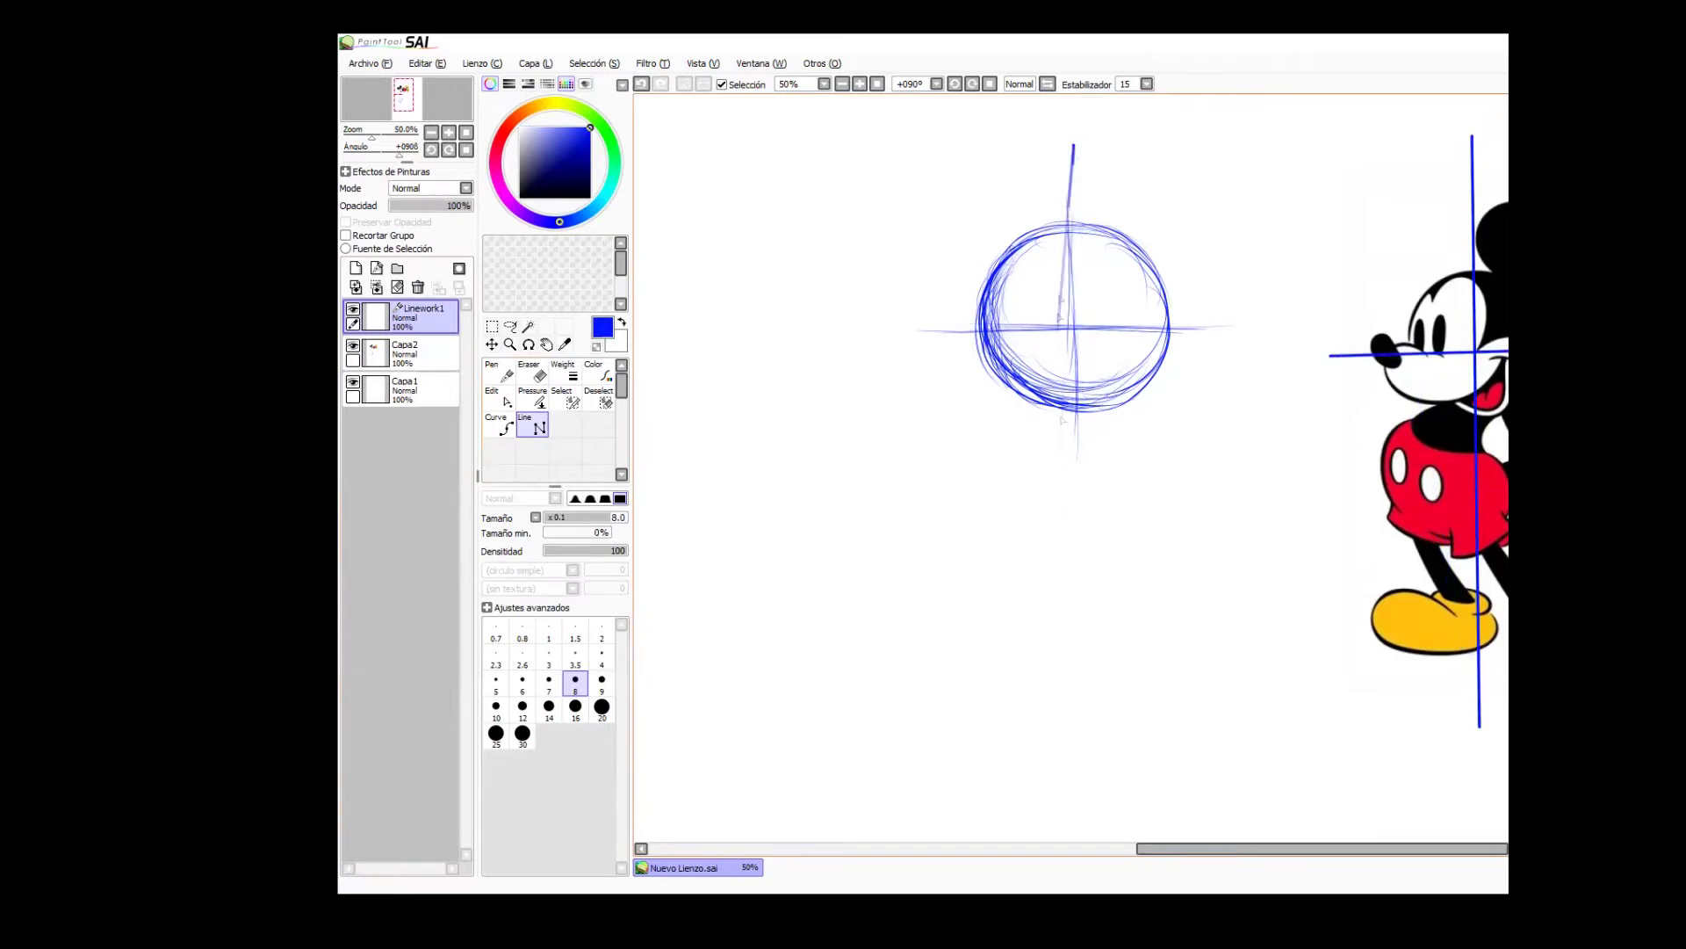
pyautogui.doubleClick(1085, 759)
pyautogui.click(927, 330)
pyautogui.doubleClick(1240, 325)
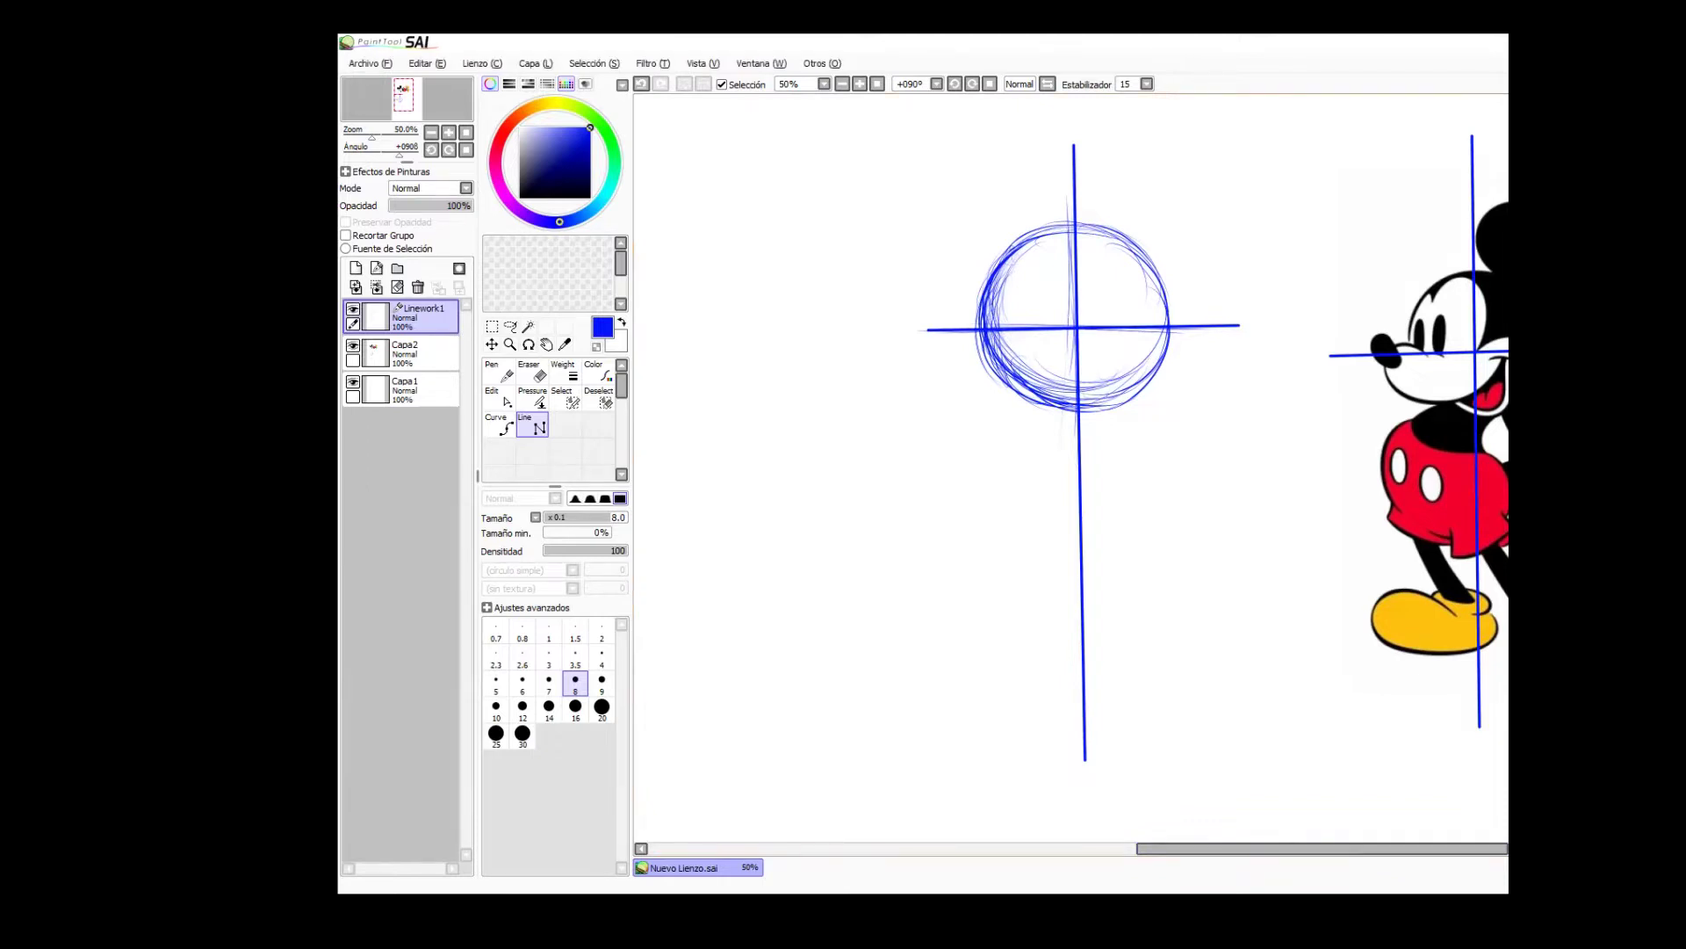
# On layer Capa2, sketch a short horizontal guide across the upper end of the head's vertical line.
pyautogui.click(509, 345)
pyautogui.click(1235, 444)
pyautogui.moveTo(1235, 443); pyautogui.dragTo(1203, 580)
pyautogui.scroll(-1, 966, 439)
pyautogui.click(413, 351)
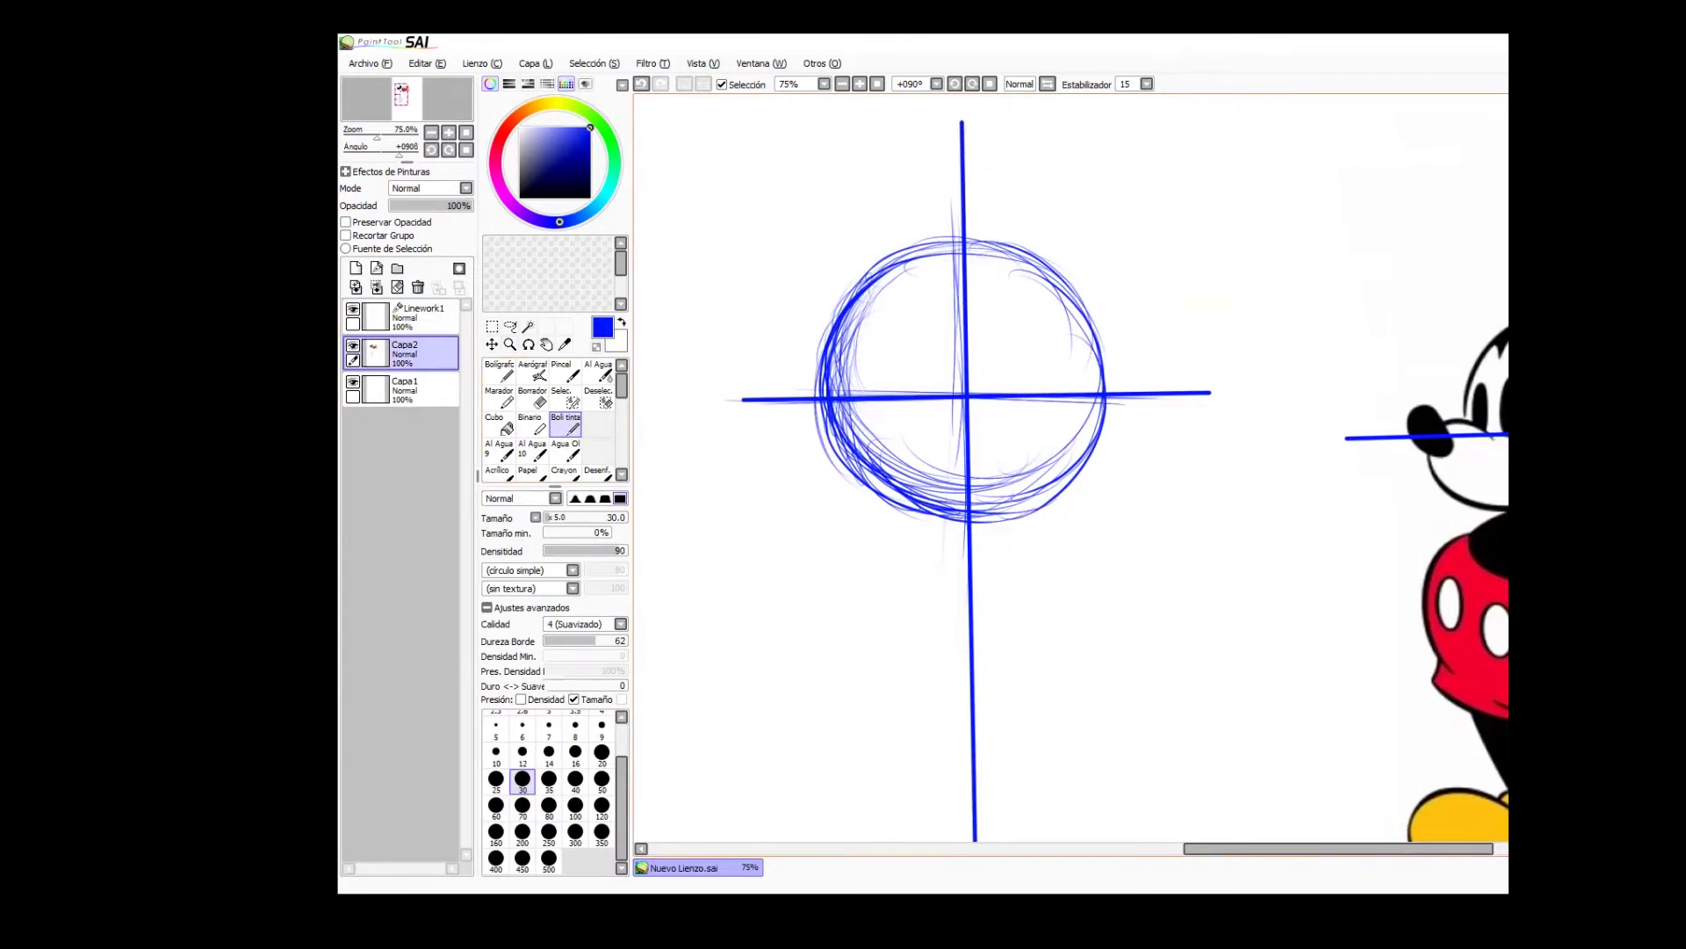
pyautogui.moveTo(1235, 242); pyautogui.dragTo(1260, 362)
pyautogui.moveTo(928, 245); pyautogui.dragTo(1054, 247)
pyautogui.moveTo(901, 246); pyautogui.dragTo(1068, 248)
# Sketch a smaller ear circle on top of the head, just right of the vertical guide.
pyautogui.moveTo(992, 316)
pyautogui.mouseDown()
pyautogui.moveTo(1011, 356)
pyautogui.moveTo(1019, 241)
pyautogui.moveTo(1129, 298)
pyautogui.moveTo(1096, 362)
pyautogui.moveTo(1137, 303)
pyautogui.mouseUp()
pyautogui.moveTo(1076, 383); pyautogui.dragTo(1140, 303)
pyautogui.moveTo(1014, 359)
pyautogui.mouseDown()
pyautogui.moveTo(1041, 376)
pyautogui.moveTo(992, 341)
pyautogui.mouseUp()
pyautogui.moveTo(993, 351); pyautogui.dragTo(1027, 247)
pyautogui.moveTo(1070, 249)
pyautogui.mouseDown()
pyautogui.moveTo(1135, 330)
pyautogui.moveTo(1142, 369)
pyautogui.moveTo(1036, 386)
pyautogui.mouseUp()
pyautogui.moveTo(1010, 264); pyautogui.dragTo(997, 352)
pyautogui.moveTo(1113, 260); pyautogui.dragTo(1089, 382)
pyautogui.moveTo(1415, 168); pyautogui.dragTo(1177, 420)
pyautogui.moveTo(1271, 152); pyautogui.dragTo(1353, 217)
pyautogui.moveTo(1344, 149); pyautogui.dragTo(1282, 195)
pyautogui.moveTo(1474, 204); pyautogui.dragTo(1342, 341)
pyautogui.moveTo(1489, 221)
pyautogui.mouseDown()
pyautogui.moveTo(1357, 362)
pyautogui.moveTo(1352, 395)
pyautogui.mouseUp()
pyautogui.moveTo(1507, 281); pyautogui.dragTo(1339, 445)
pyautogui.moveTo(1501, 173); pyautogui.dragTo(1503, 199)
pyautogui.hotkey('ctrl', 'z')
pyautogui.hotkey('ctrl', 'z')
pyautogui.hotkey('ctrl', 'z')
pyautogui.hotkey('ctrl', 'z')
pyautogui.hotkey('ctrl', 'z')
pyautogui.hotkey('ctrl', 'z')
pyautogui.hotkey('ctrl', 'z')
pyautogui.hotkey('ctrl', 'z')
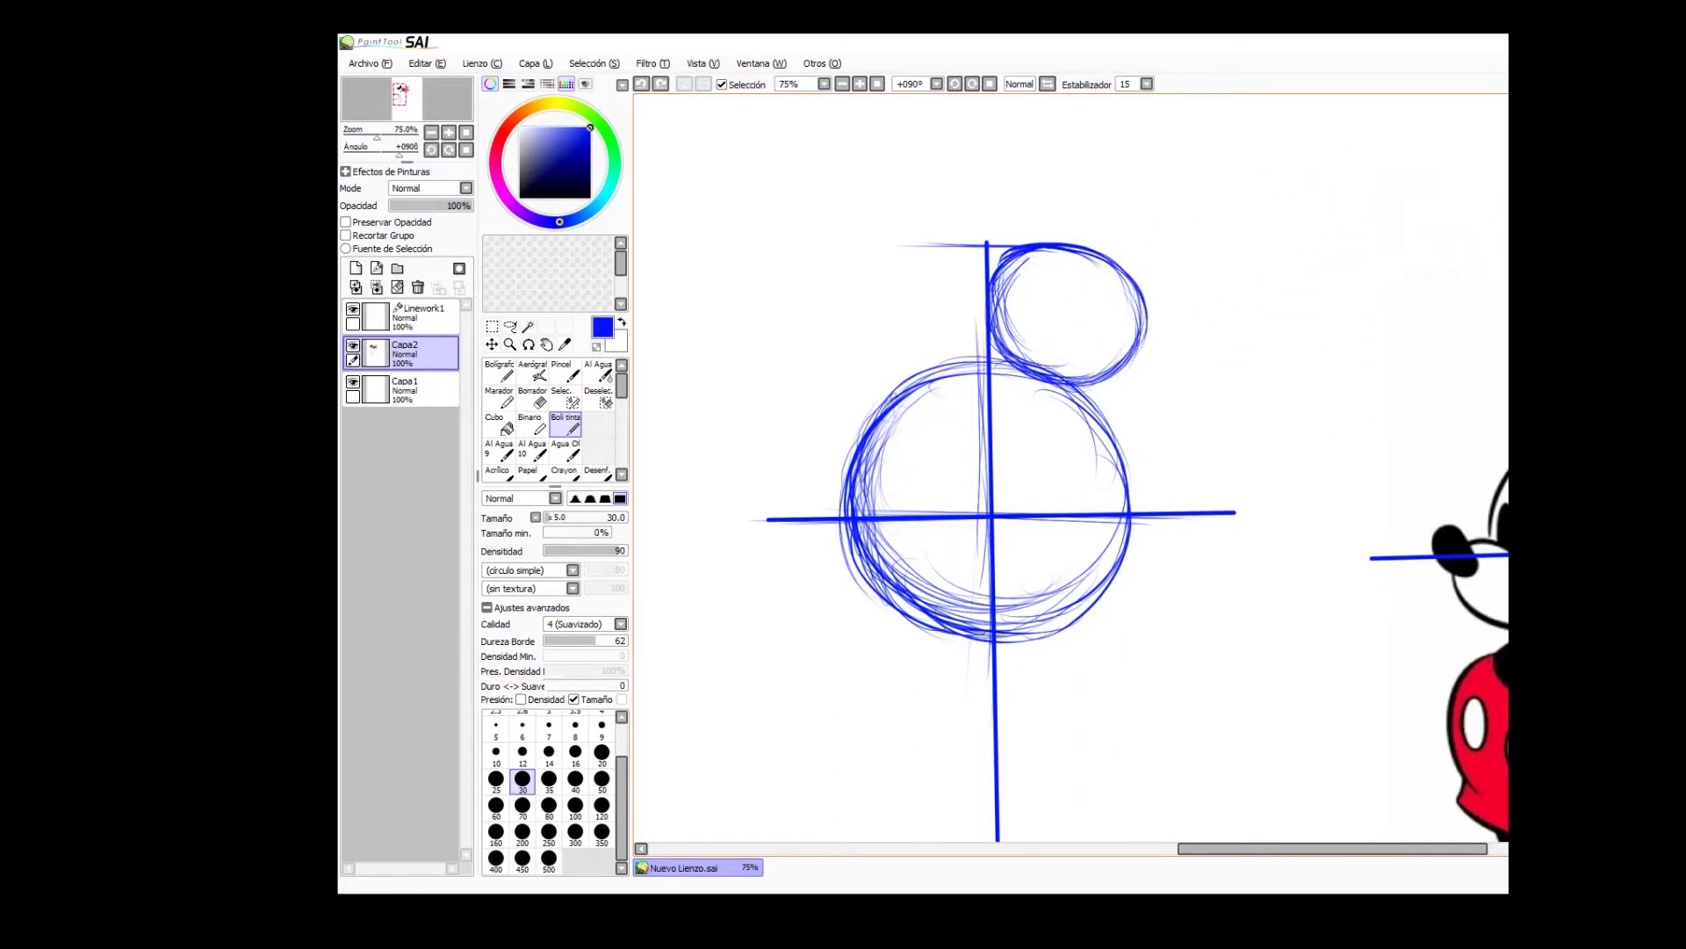
# Reinforce the upper ear circle and sketch a second ear circle against the head's right side on the horizontal guide.
pyautogui.moveTo(1077, 235)
pyautogui.mouseDown()
pyautogui.moveTo(1010, 255)
pyautogui.moveTo(1142, 290)
pyautogui.moveTo(1072, 371)
pyautogui.moveTo(1140, 356)
pyautogui.mouseUp()
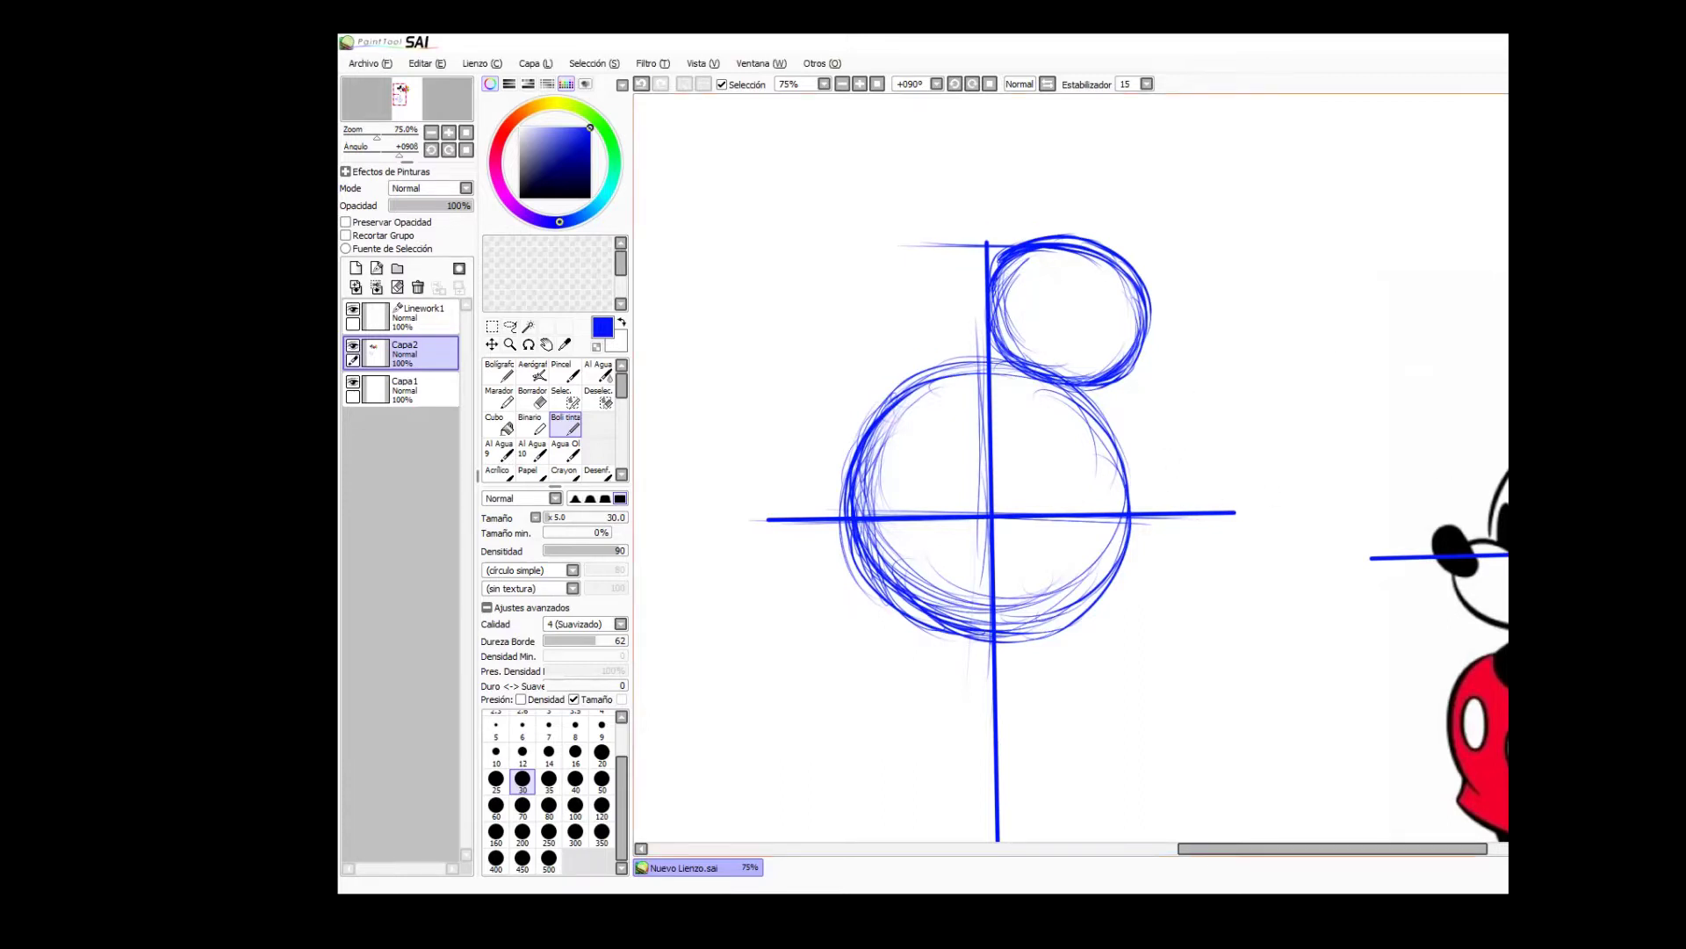
pyautogui.moveTo(1129, 505)
pyautogui.mouseDown()
pyautogui.moveTo(1169, 444)
pyautogui.moveTo(1208, 434)
pyautogui.moveTo(1270, 509)
pyautogui.moveTo(1181, 575)
pyautogui.moveTo(1222, 587)
pyautogui.moveTo(1265, 553)
pyautogui.moveTo(1274, 475)
pyautogui.mouseUp()
pyautogui.moveTo(1227, 539)
pyautogui.mouseDown()
pyautogui.moveTo(1229, 584)
pyautogui.moveTo(1247, 507)
pyautogui.mouseUp()
# Set the brush colour to orange and draw a height bracket beside the upper ear circle.
pyautogui.click(523, 112)
pyautogui.moveTo(1152, 236); pyautogui.dragTo(1191, 235)
pyautogui.moveTo(1181, 239)
pyautogui.mouseDown()
pyautogui.moveTo(1181, 382)
pyautogui.moveTo(1196, 382)
pyautogui.mouseUp()
# Try labelling the upper bracket and adding a labelled height bracket beside the right ear circle.
pyautogui.moveTo(1208, 279); pyautogui.dragTo(1230, 307)
pyautogui.moveTo(1223, 277); pyautogui.dragTo(1226, 321)
pyautogui.moveTo(1284, 446); pyautogui.dragTo(1316, 446)
pyautogui.moveTo(1304, 448); pyautogui.dragTo(1311, 578)
pyautogui.moveTo(1332, 485); pyautogui.dragTo(1357, 509)
pyautogui.moveTo(1353, 487); pyautogui.dragTo(1352, 548)
pyautogui.hotkey('ctrl', 'z')
pyautogui.hotkey('ctrl', 'z')
pyautogui.hotkey('ctrl', 'z')
pyautogui.hotkey('ctrl', 'z')
pyautogui.hotkey('ctrl', 'z')
pyautogui.hotkey('ctrl', 'z')
pyautogui.hotkey('ctrl', 'z')
# Try redrawing the upper bracket's label and the right ear circle's labelled bracket.
pyautogui.moveTo(1205, 288); pyautogui.dragTo(1192, 316)
pyautogui.moveTo(1285, 446)
pyautogui.mouseDown()
pyautogui.moveTo(1305, 448)
pyautogui.moveTo(1295, 582)
pyautogui.mouseUp()
pyautogui.moveTo(1273, 584); pyautogui.dragTo(1314, 580)
pyautogui.moveTo(1317, 490); pyautogui.dragTo(1339, 540)
pyautogui.hotkey('ctrl', 'z')
pyautogui.hotkey('ctrl', 'z')
pyautogui.hotkey('ctrl', 'z')
pyautogui.hotkey('ctrl', 'z')
pyautogui.hotkey('ctrl', 'z')
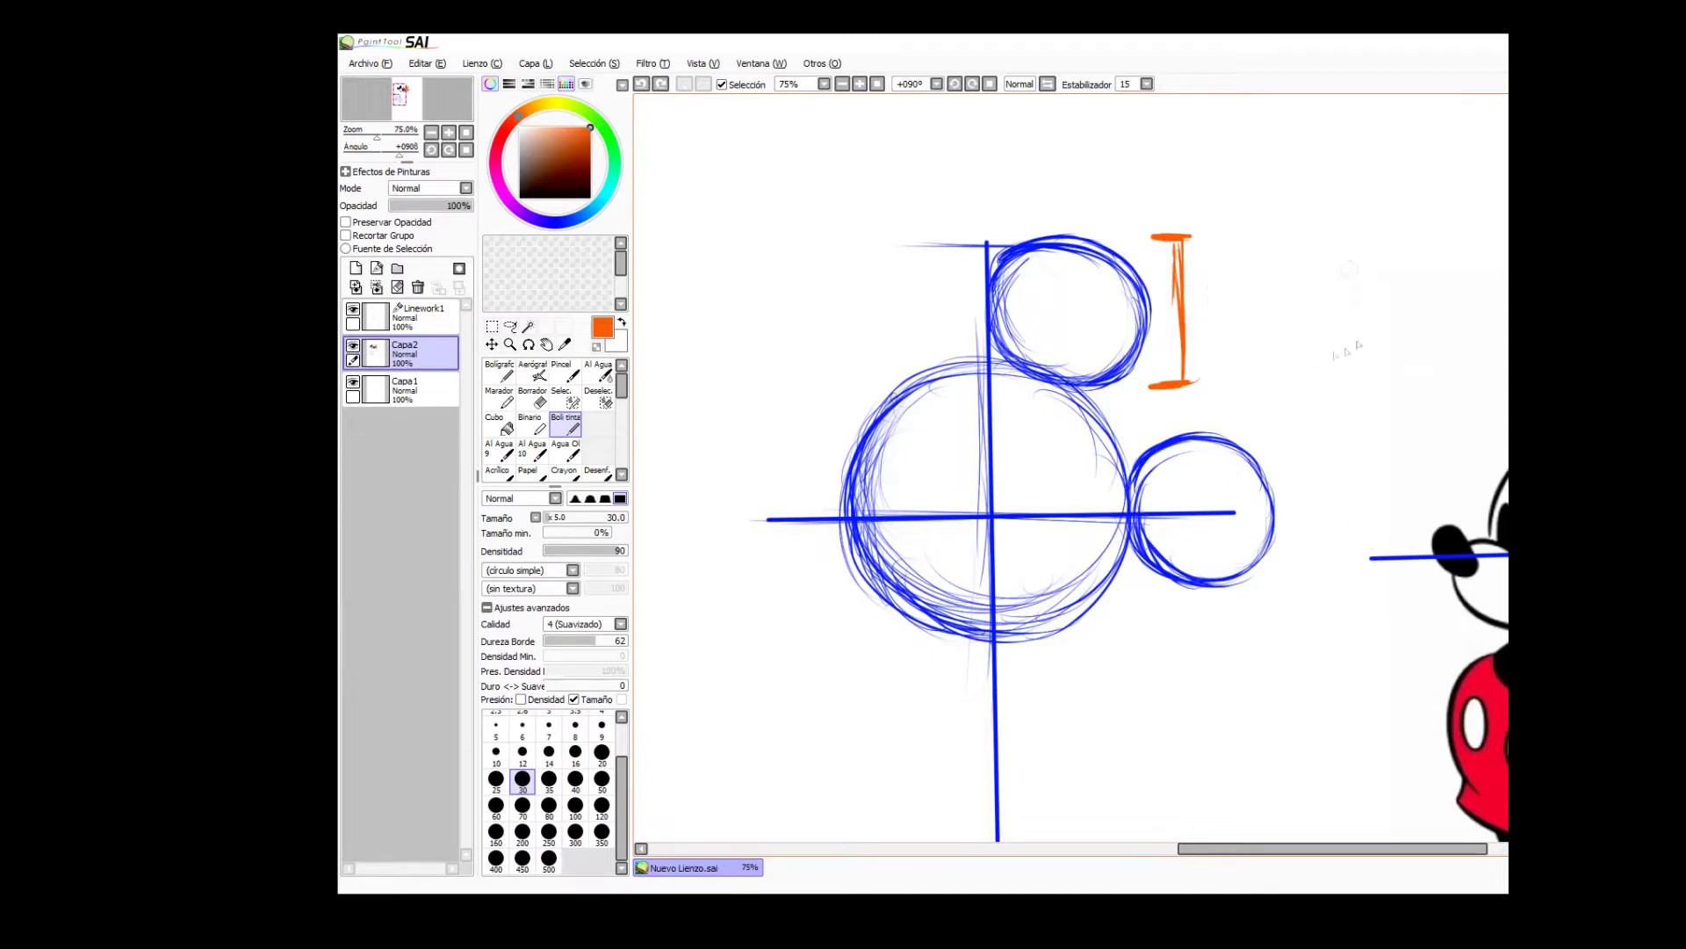
# Reinforce the upper bracket's vertical stroke and draw an orange arrow pointing at the bracket.
pyautogui.moveTo(1181, 237)
pyautogui.mouseDown()
pyautogui.moveTo(1197, 380)
pyautogui.moveTo(1219, 380)
pyautogui.mouseUp()
pyautogui.moveTo(1325, 142); pyautogui.dragTo(1221, 235)
pyautogui.moveTo(1243, 169); pyautogui.dragTo(1301, 219)
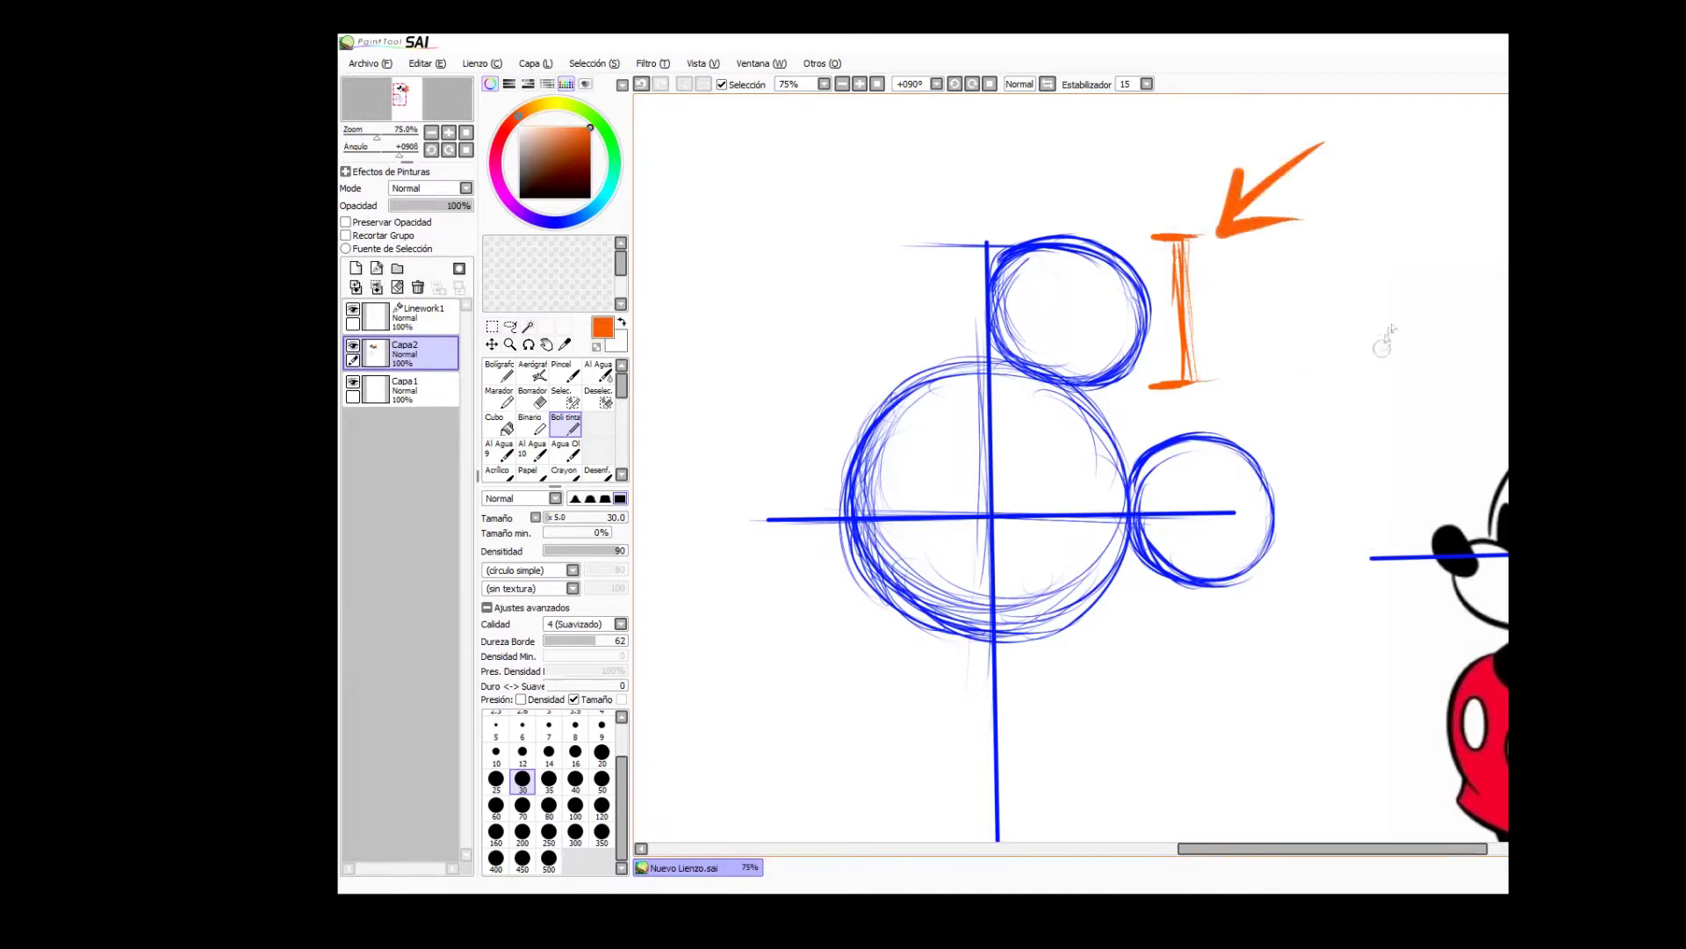
# Undo the orange arrow and the bracket beside the upper ear circle.
pyautogui.hotkey('ctrl', 'z')
pyautogui.hotkey('ctrl', 'z')
pyautogui.hotkey('ctrl', 'z')
pyautogui.hotkey('ctrl', 'z')
pyautogui.hotkey('ctrl', 'z')
pyautogui.hotkey('ctrl', 'z')
pyautogui.hotkey('ctrl', 'z')
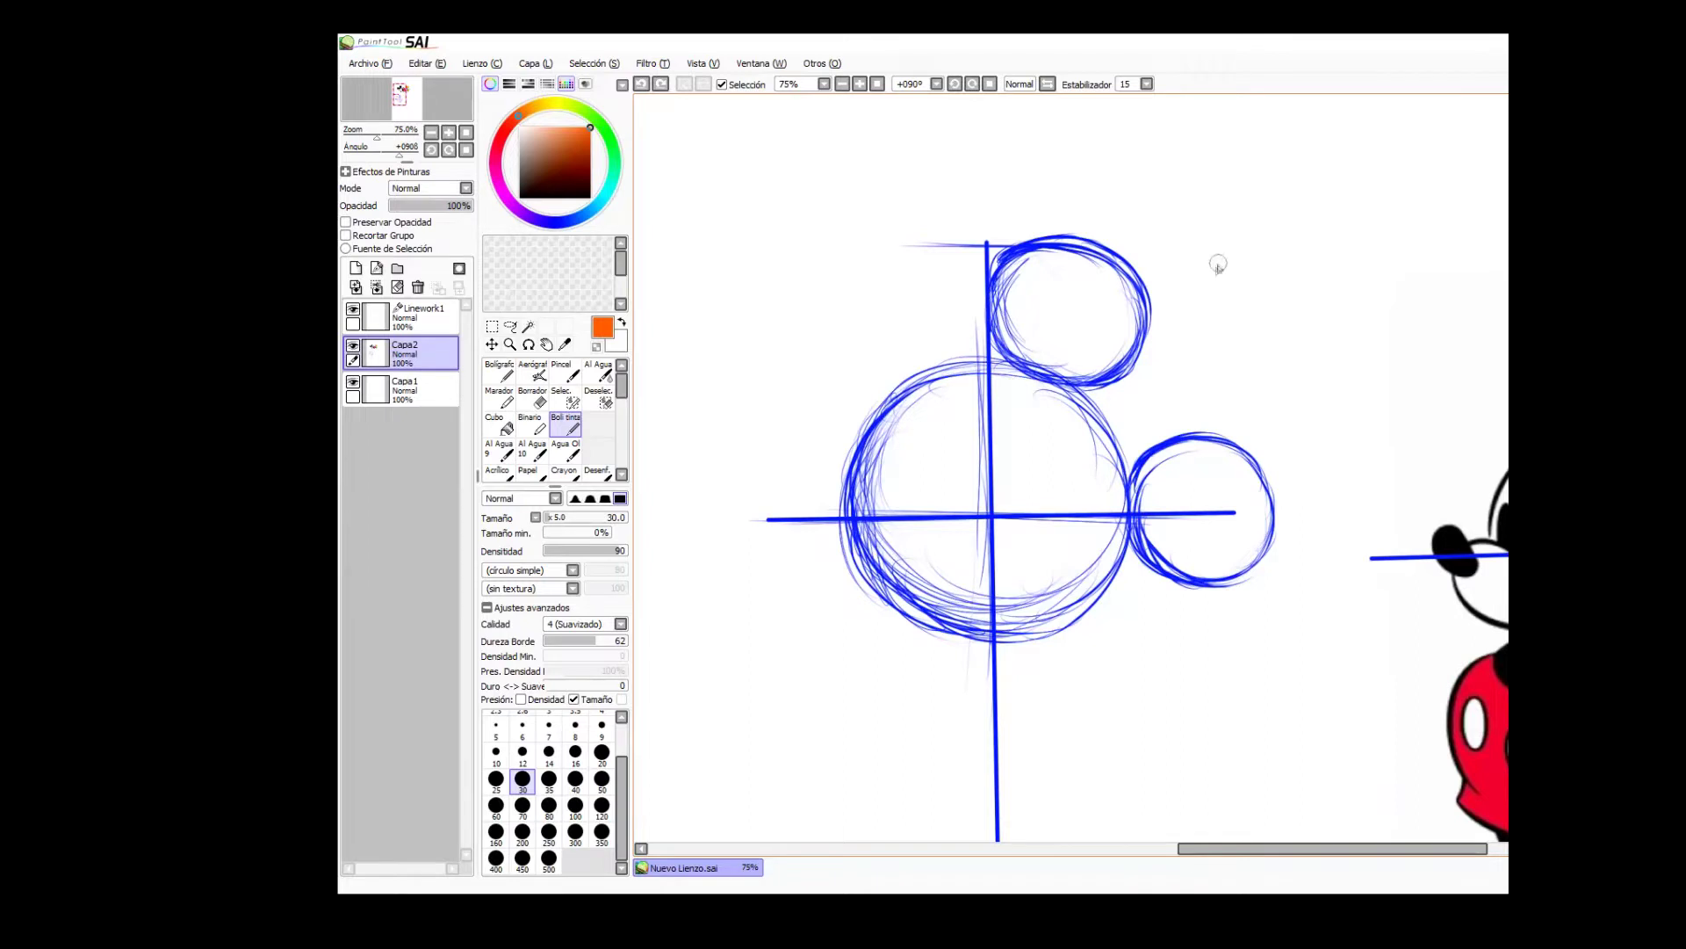
# Draw orange height brackets beside both ear circles, labelling the upper one 2 and the right one 1.
pyautogui.moveTo(1153, 231); pyautogui.dragTo(1222, 232)
pyautogui.moveTo(1203, 234); pyautogui.dragTo(1212, 382)
pyautogui.moveTo(1160, 382); pyautogui.dragTo(1220, 380)
pyautogui.moveTo(1228, 297); pyautogui.dragTo(1283, 321)
pyautogui.moveTo(1275, 444); pyautogui.dragTo(1317, 444)
pyautogui.moveTo(1307, 445); pyautogui.dragTo(1318, 576)
pyautogui.moveTo(1332, 480); pyautogui.dragTo(1335, 523)
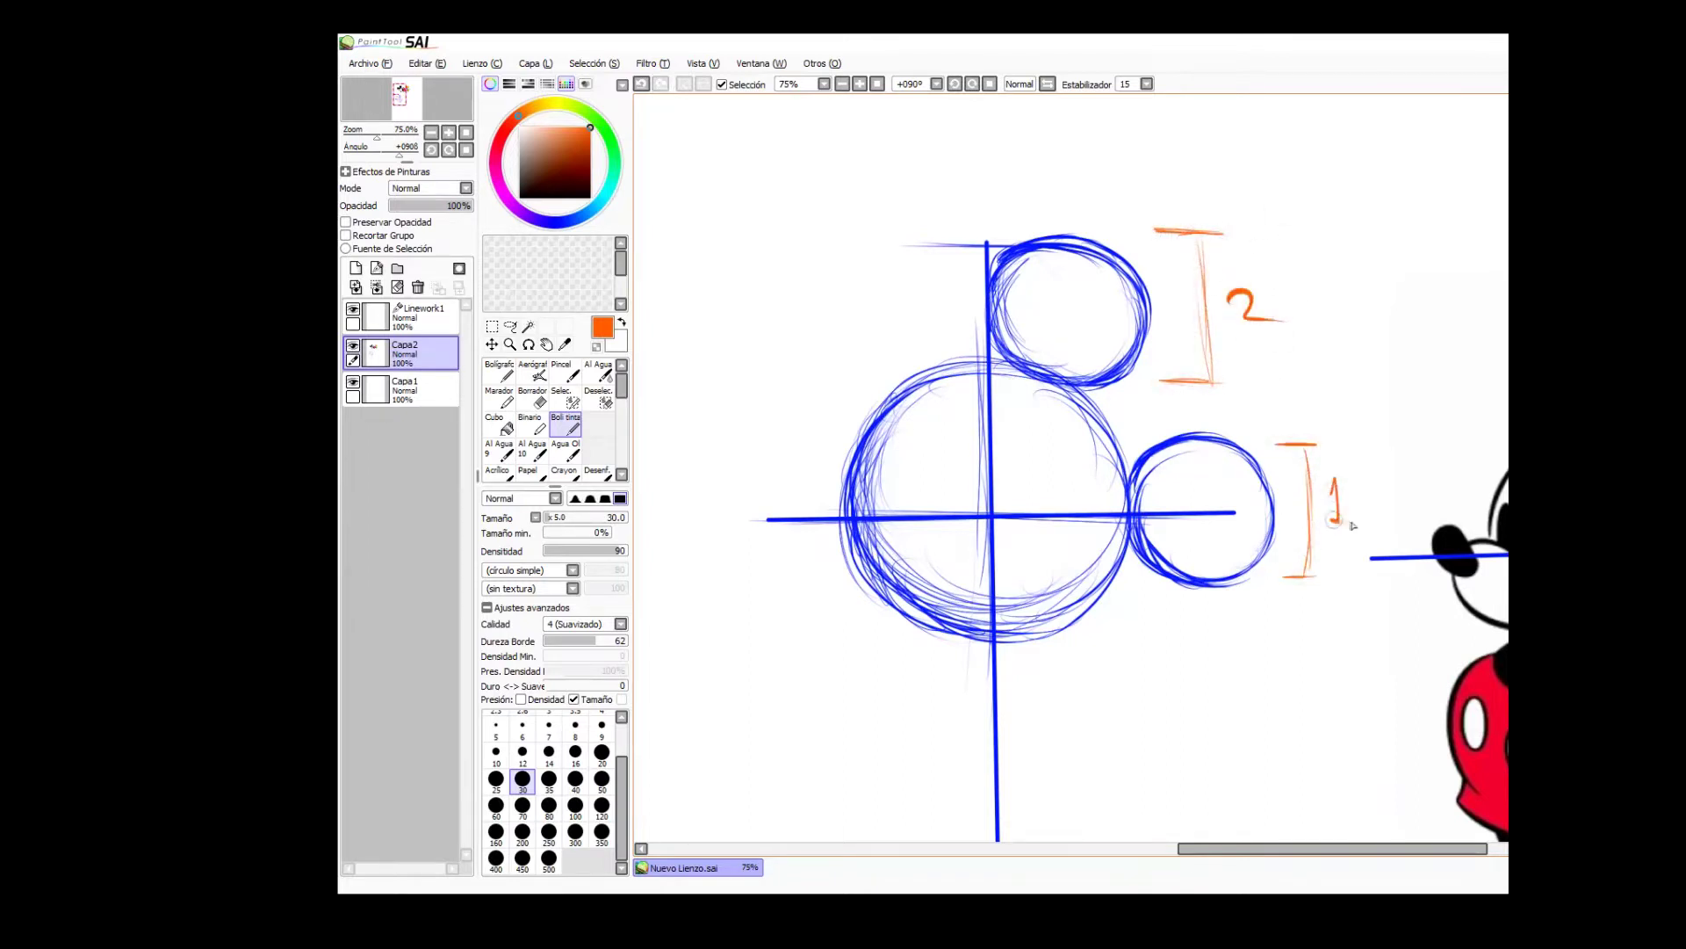
# Extend the right ear circle's lower edge in orange and overwrite its bracket label with 2.
pyautogui.moveTo(1142, 565); pyautogui.dragTo(1217, 591)
pyautogui.moveTo(1160, 581)
pyautogui.mouseDown()
pyautogui.moveTo(1261, 583)
pyautogui.moveTo(1271, 545)
pyautogui.mouseUp()
pyautogui.moveTo(1239, 592); pyautogui.dragTo(1271, 554)
pyautogui.moveTo(1322, 486)
pyautogui.mouseDown()
pyautogui.moveTo(1328, 521)
pyautogui.moveTo(1360, 523)
pyautogui.mouseUp()
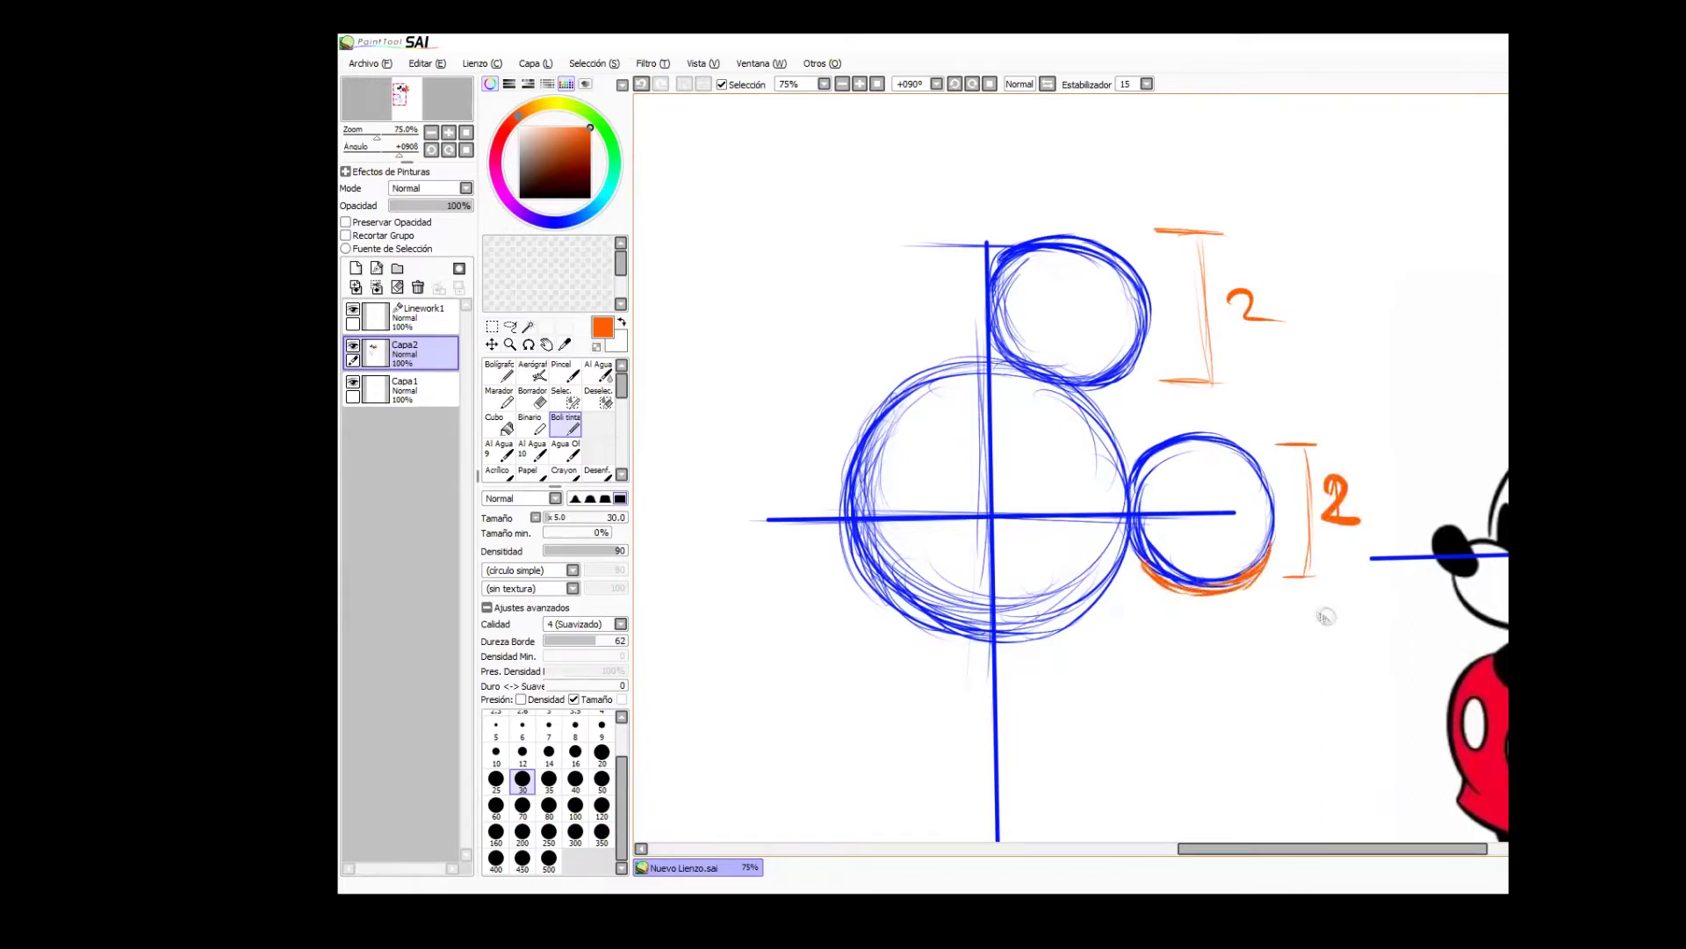
# Undo the orange circle extension, the number labels and the bracket beside the right ear circle.
pyautogui.hotkey('ctrl', 'z')
pyautogui.hotkey('ctrl', 'z')
pyautogui.hotkey('ctrl', 'z')
pyautogui.hotkey('ctrl', 'z')
pyautogui.hotkey('ctrl', 'z')
pyautogui.hotkey('ctrl', 'z')
pyautogui.hotkey('ctrl', 'z')
pyautogui.hotkey('ctrl', 'z')
pyautogui.hotkey('ctrl', 'z')
pyautogui.hotkey('ctrl', 'z')
pyautogui.hotkey('ctrl', 'z')
pyautogui.hotkey('ctrl', 'z')
pyautogui.hotkey('ctrl', 'z')
# Redraw the lower tick of the upper ear's bracket and try adding an arrow pointing at the bracket.
pyautogui.moveTo(1171, 381); pyautogui.dragTo(1239, 377)
pyautogui.moveTo(1236, 176)
pyautogui.mouseDown()
pyautogui.moveTo(1046, 356)
pyautogui.moveTo(1351, 294)
pyautogui.mouseUp()
pyautogui.hotkey('ctrl', 'z')
pyautogui.moveTo(1357, 166); pyautogui.dragTo(1199, 286)
pyautogui.moveTo(1212, 227); pyautogui.dragTo(1265, 287)
pyautogui.hotkey('ctrl', 'z')
pyautogui.hotkey('ctrl', 'z')
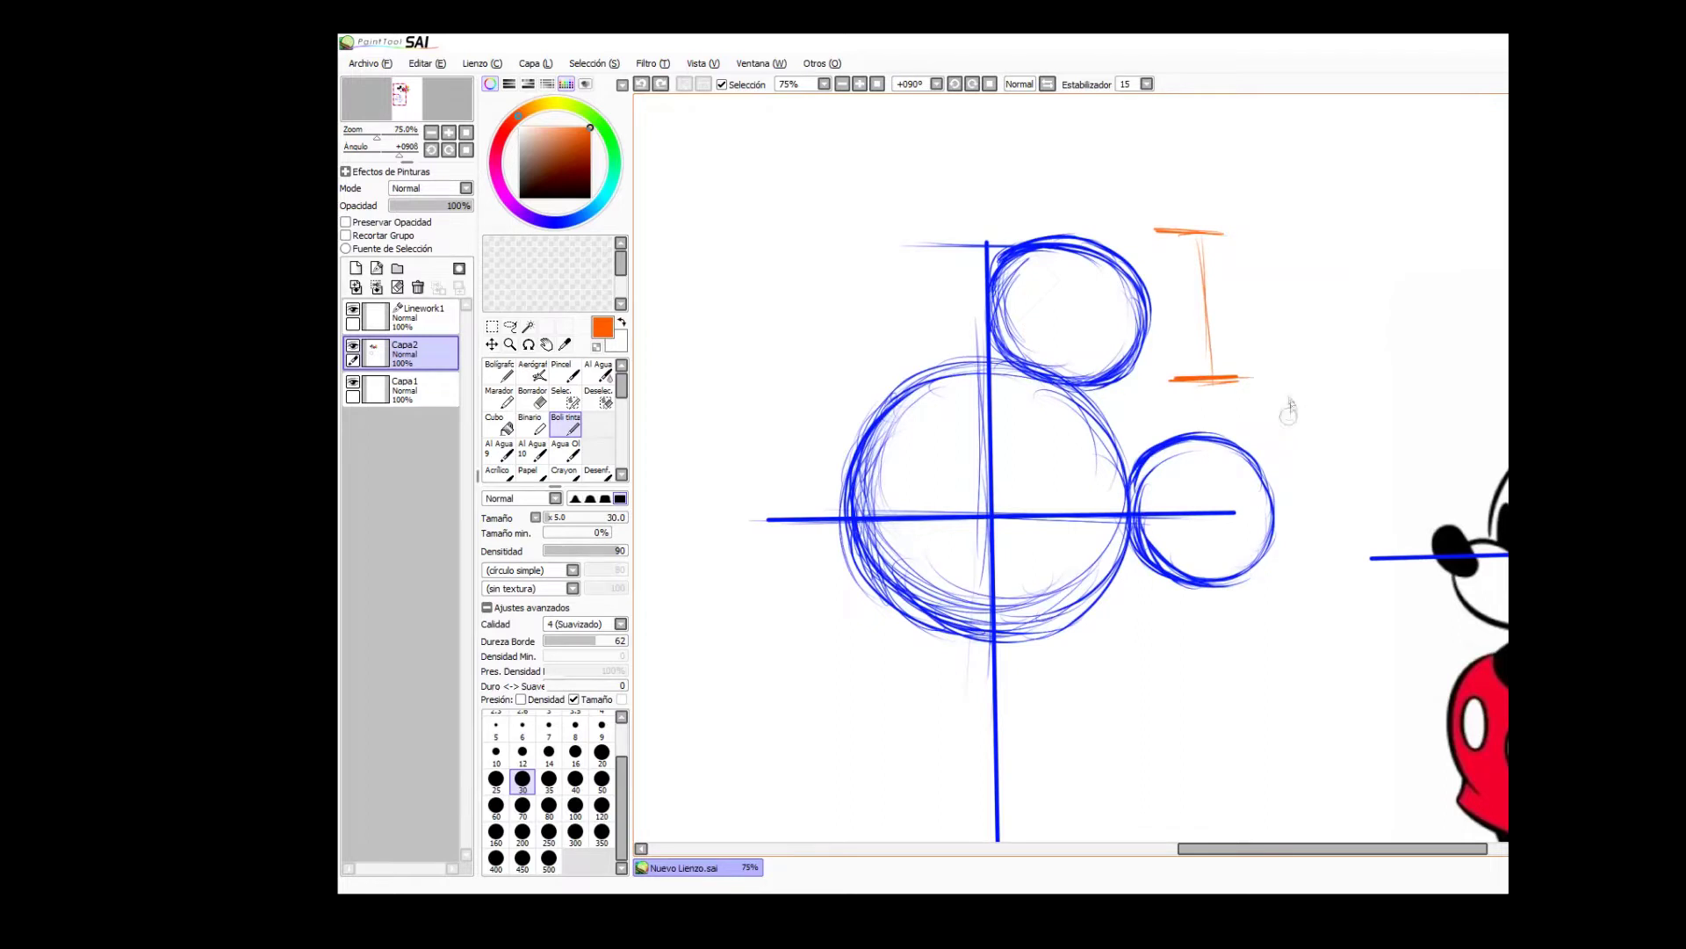
# Add a label to the upper ear's bracket and draw a labelled bracket beside the right ear circle.
pyautogui.moveTo(1256, 275)
pyautogui.mouseDown()
pyautogui.moveTo(1312, 304)
pyautogui.moveTo(1298, 279)
pyautogui.moveTo(1280, 318)
pyautogui.mouseUp()
pyautogui.hotkey('ctrl', 'z')
pyautogui.moveTo(1275, 302); pyautogui.dragTo(1320, 299)
pyautogui.moveTo(1273, 442)
pyautogui.mouseDown()
pyautogui.moveTo(1332, 443)
pyautogui.moveTo(1343, 596)
pyautogui.mouseUp()
pyautogui.moveTo(1346, 481); pyautogui.dragTo(1363, 525)
# Undo all the orange brackets and labels beside the two ear circles.
pyautogui.hotkey('ctrl', 'z')
pyautogui.hotkey('ctrl', 'z')
pyautogui.hotkey('ctrl', 'z')
pyautogui.hotkey('ctrl', 'z')
pyautogui.hotkey('ctrl', 'z')
pyautogui.hotkey('ctrl', 'z')
pyautogui.hotkey('ctrl', 'z')
pyautogui.hotkey('ctrl', 'z')
pyautogui.hotkey('ctrl', 'z')
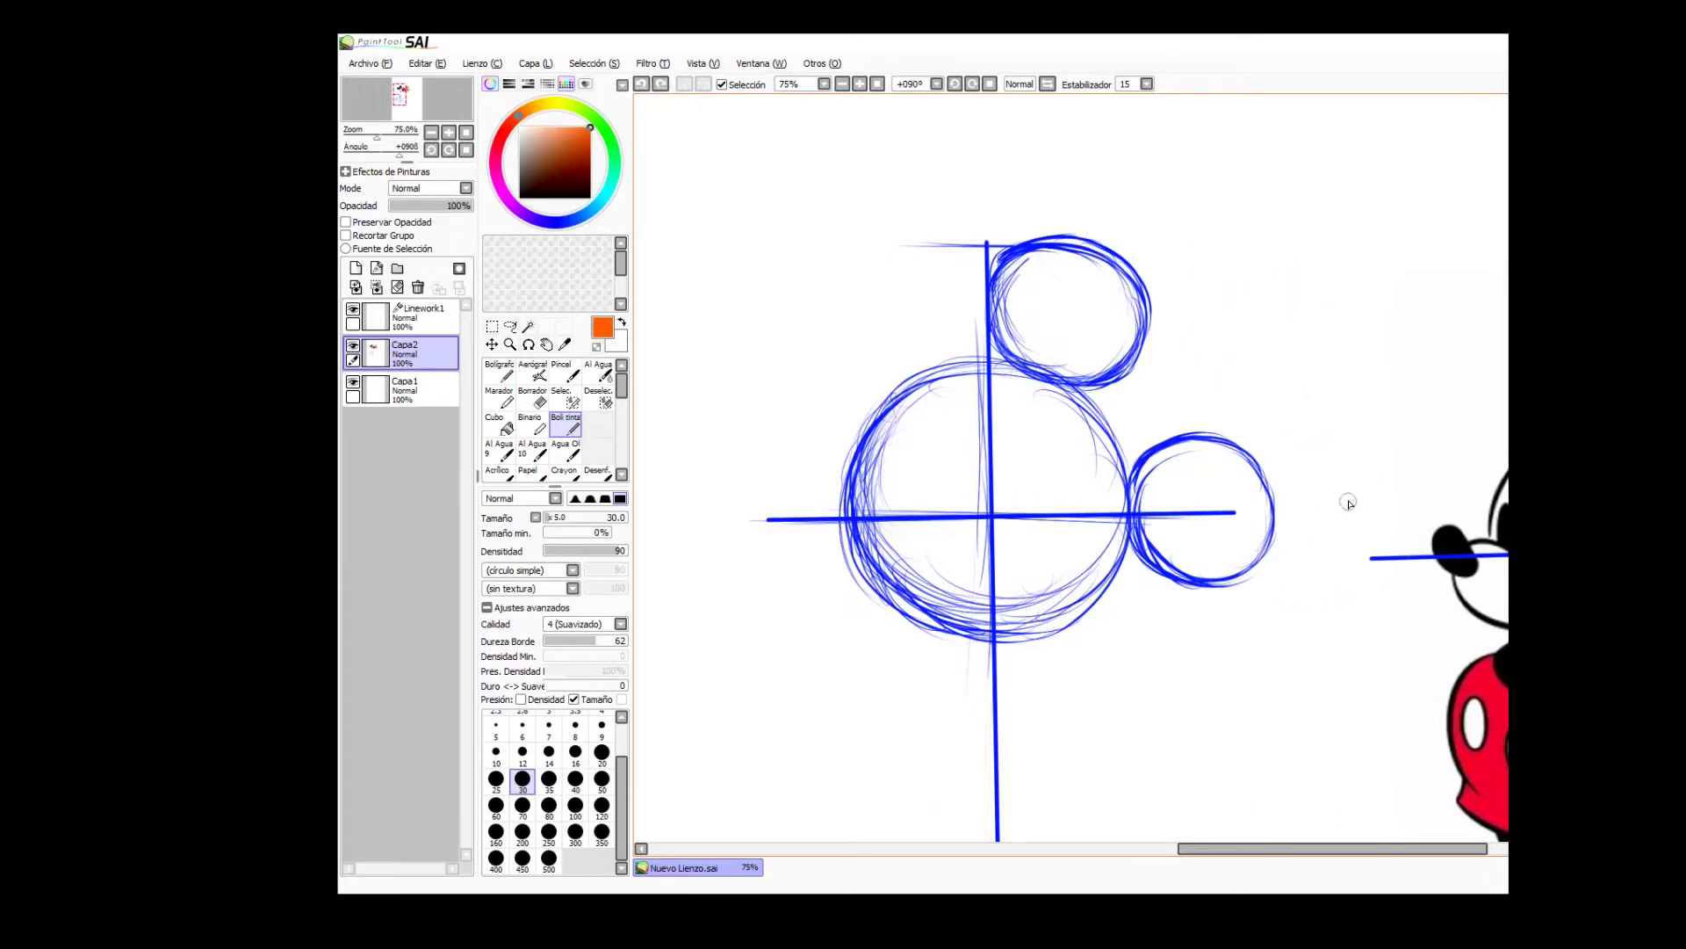
# Draw a row of orange marks to the right of the upper ear circle, with an end-ticked horizontal line above them.
pyautogui.moveTo(1245, 187)
pyautogui.mouseDown()
pyautogui.moveTo(1453, 252)
pyautogui.moveTo(1265, 191)
pyautogui.mouseUp()
pyautogui.moveTo(1252, 207); pyautogui.dragTo(1249, 211)
pyautogui.moveTo(1342, 176); pyautogui.dragTo(1331, 190)
pyautogui.moveTo(1315, 206); pyautogui.dragTo(1332, 219)
pyautogui.moveTo(1407, 176); pyautogui.dragTo(1396, 194)
pyautogui.moveTo(1382, 212); pyautogui.dragTo(1399, 225)
pyautogui.moveTo(1490, 177); pyautogui.dragTo(1484, 188)
pyautogui.moveTo(1454, 212); pyautogui.dragTo(1449, 228)
pyautogui.moveTo(1294, 128); pyautogui.dragTo(1281, 162)
pyautogui.moveTo(1290, 147); pyautogui.dragTo(1498, 152)
pyautogui.moveTo(1507, 128); pyautogui.dragTo(1497, 165)
# Undo the orange marks and the line above them, and set the pen colour to blue.
pyautogui.hotkey('ctrl', 'z')
pyautogui.hotkey('ctrl', 'z')
pyautogui.hotkey('ctrl', 'z')
pyautogui.hotkey('ctrl', 'z')
pyautogui.hotkey('ctrl', 'z')
pyautogui.hotkey('ctrl', 'z')
pyautogui.hotkey('ctrl', 'z')
pyautogui.hotkey('ctrl', 'z')
pyautogui.hotkey('ctrl', 'z')
pyautogui.hotkey('ctrl', 'z')
pyautogui.hotkey('ctrl', 'z')
pyautogui.hotkey('ctrl', 'z')
pyautogui.hotkey('ctrl', 'z')
pyautogui.click(575, 226)
pyautogui.click(575, 227)
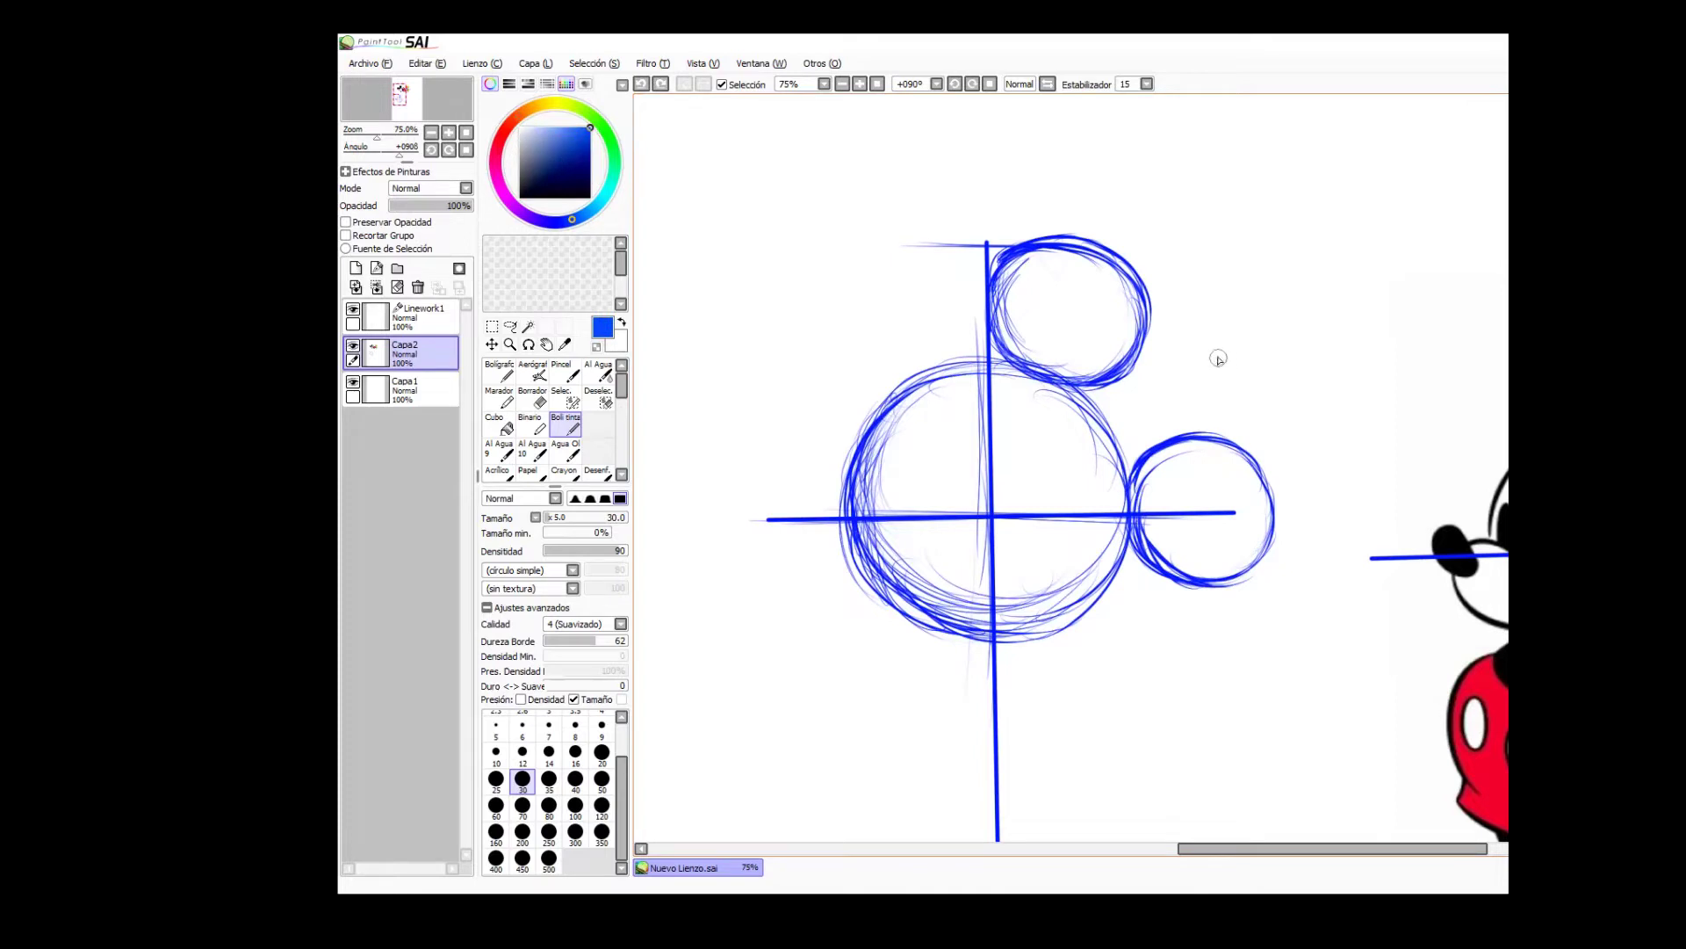
# Try tracing over the two guide lines and both ear circles in blue, and undo the strokes.
pyautogui.moveTo(985, 230); pyautogui.dragTo(991, 729)
pyautogui.moveTo(770, 518); pyautogui.dragTo(1344, 514)
pyautogui.moveTo(1054, 224)
pyautogui.mouseDown()
pyautogui.moveTo(997, 316)
pyautogui.moveTo(1010, 255)
pyautogui.moveTo(1146, 321)
pyautogui.mouseUp()
pyautogui.moveTo(1133, 505)
pyautogui.mouseDown()
pyautogui.moveTo(1208, 441)
pyautogui.moveTo(1129, 553)
pyautogui.moveTo(1298, 583)
pyautogui.mouseUp()
pyautogui.hotkey('ctrl', 'z')
pyautogui.hotkey('ctrl', 'z')
pyautogui.hotkey('ctrl', 'z')
pyautogui.hotkey('ctrl', 'z')
pyautogui.hotkey('ctrl', 'z')
pyautogui.hotkey('ctrl', 'z')
# Add a stroke to the right ear circle's outer edge and sketch a wobbly circle above the reference with an arrow pointing to it.
pyautogui.moveTo(1263, 444); pyautogui.dragTo(1280, 501)
pyautogui.moveTo(1397, 204); pyautogui.dragTo(1507, 300)
pyautogui.moveTo(1507, 174); pyautogui.dragTo(1386, 213)
pyautogui.moveTo(1229, 160); pyautogui.dragTo(1340, 195)
pyautogui.moveTo(1322, 176); pyautogui.dragTo(1341, 198)
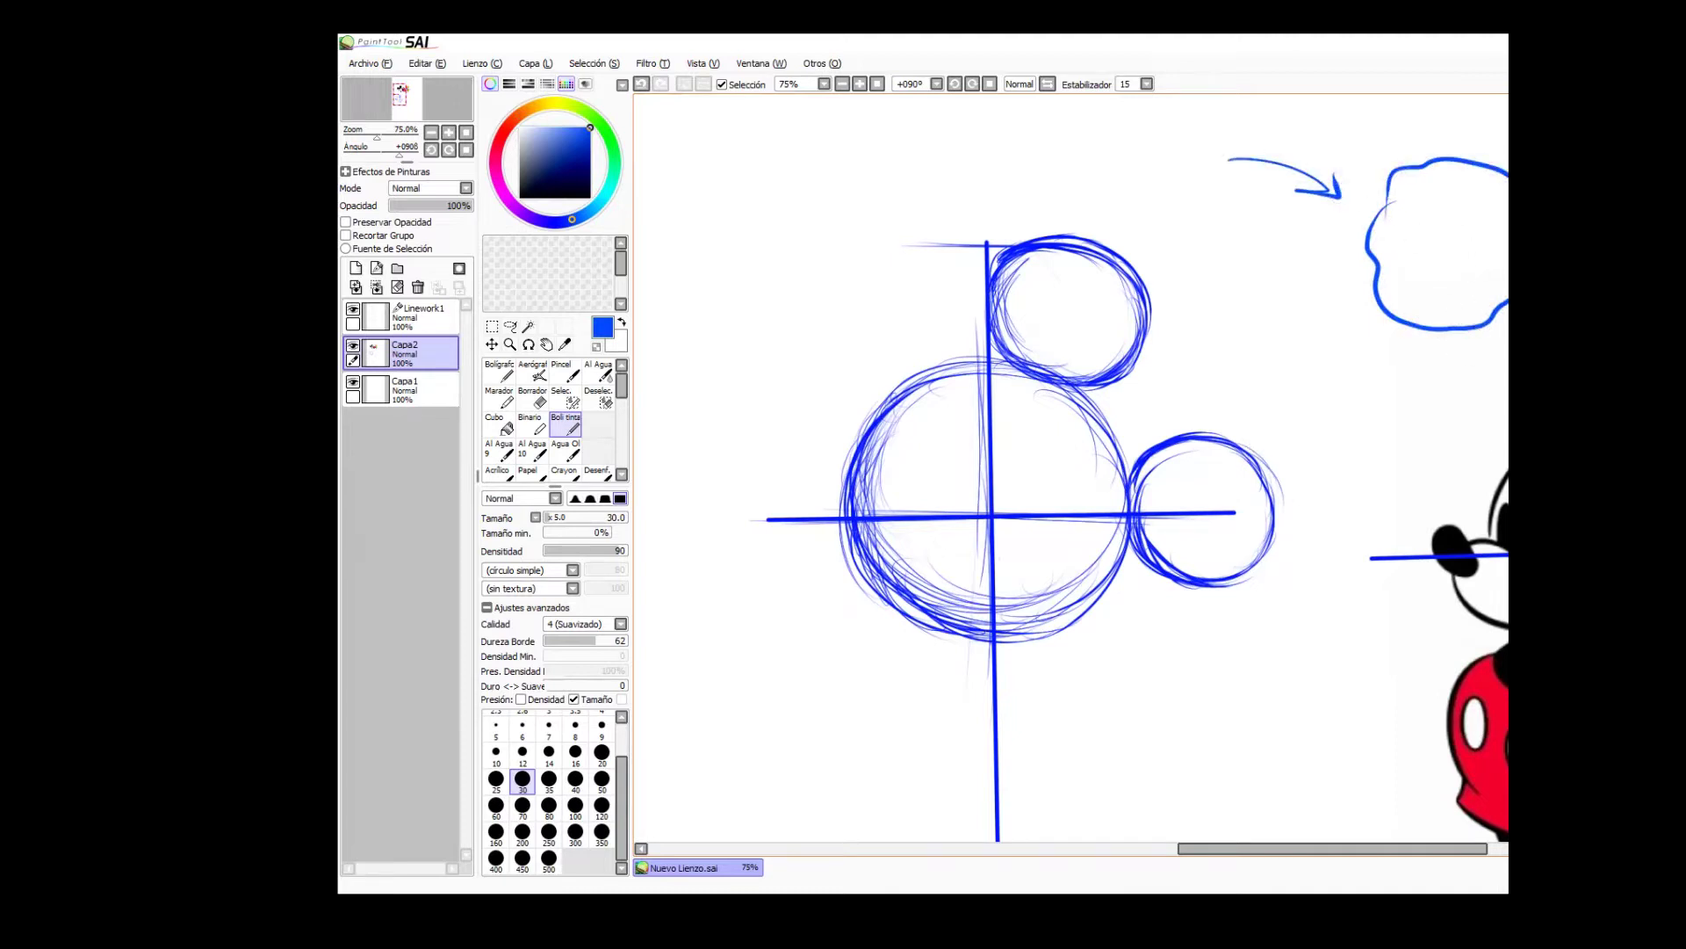
pyautogui.moveTo(1186, 157); pyautogui.dragTo(1352, 120)
pyautogui.hotkey('ctrl', 'z')
# Round out the wobbly circle above the reference with several overlapping blue strokes.
pyautogui.moveTo(1426, 172); pyautogui.dragTo(1374, 217)
pyautogui.moveTo(1421, 173); pyautogui.dragTo(1367, 248)
pyautogui.moveTo(1372, 214)
pyautogui.mouseDown()
pyautogui.moveTo(1386, 307)
pyautogui.moveTo(1410, 328)
pyautogui.mouseUp()
pyautogui.moveTo(1386, 305); pyautogui.dragTo(1507, 325)
pyautogui.moveTo(1385, 173)
pyautogui.mouseDown()
pyautogui.moveTo(1364, 283)
pyautogui.moveTo(1437, 163)
pyautogui.moveTo(1507, 168)
pyautogui.mouseUp()
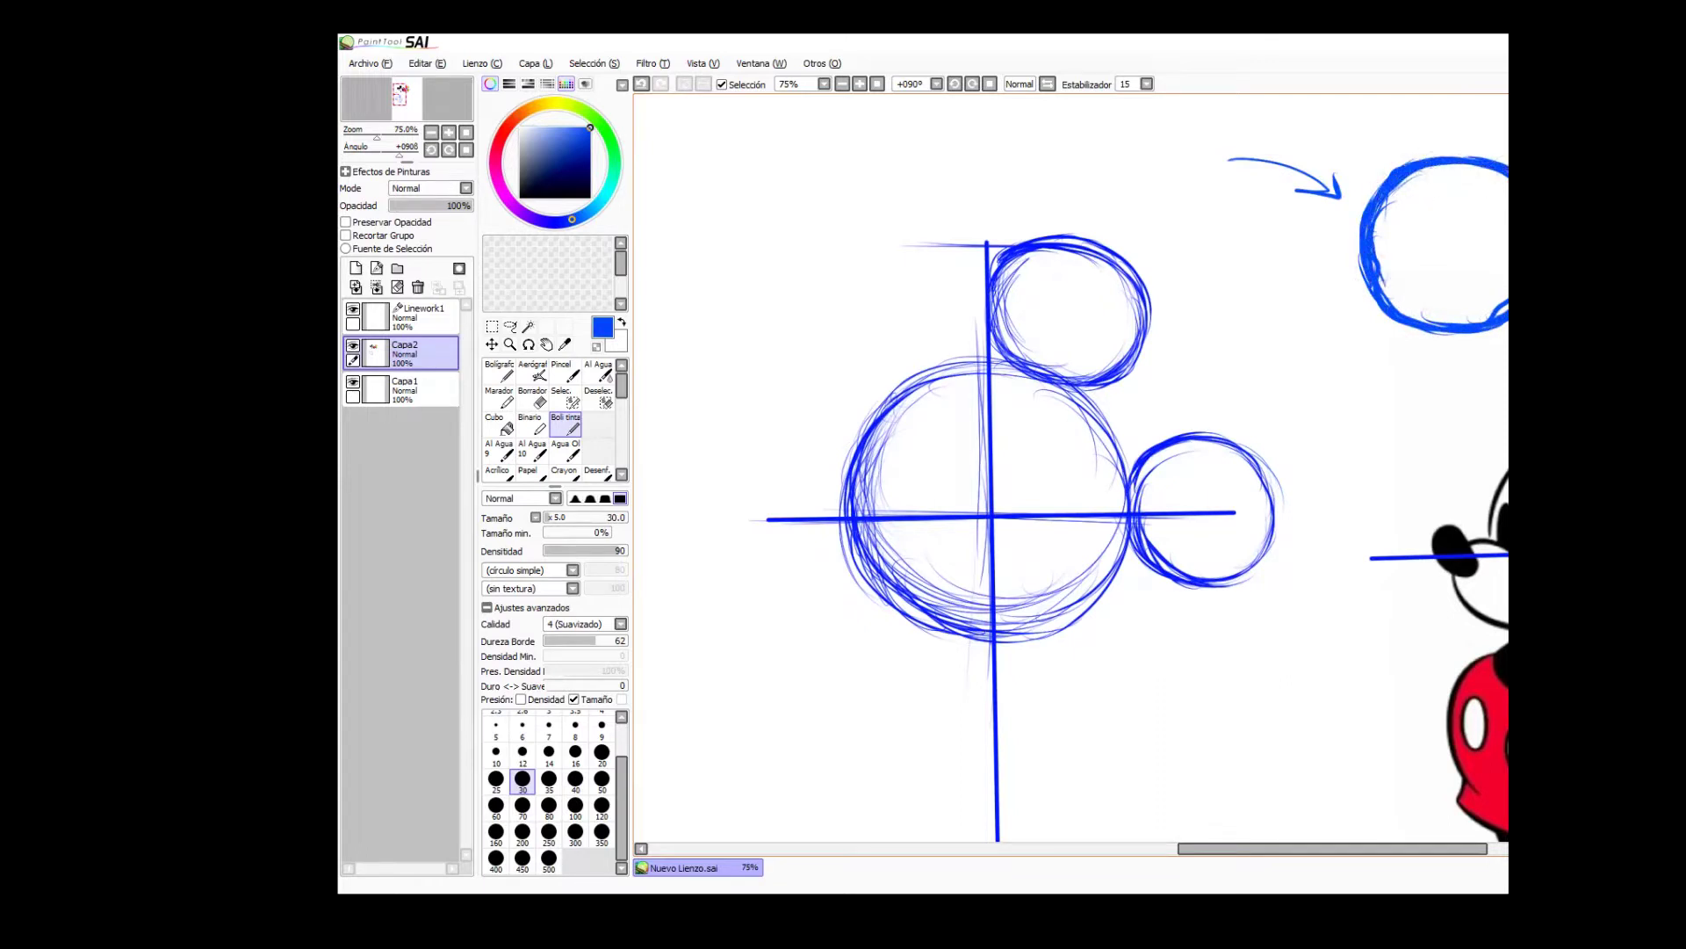
# Try erasing part of the practice circle, and undo the erasing and the rounding strokes.
pyautogui.press('e')
pyautogui.moveTo(1416, 245)
pyautogui.mouseDown()
pyautogui.moveTo(1384, 281)
pyautogui.moveTo(1419, 175)
pyautogui.mouseUp()
pyautogui.hotkey('ctrl', 'z')
pyautogui.hotkey('ctrl', 'z')
pyautogui.hotkey('ctrl', 'z')
pyautogui.hotkey('ctrl', 'z')
pyautogui.hotkey('ctrl', 'z')
pyautogui.hotkey('ctrl', 'z')
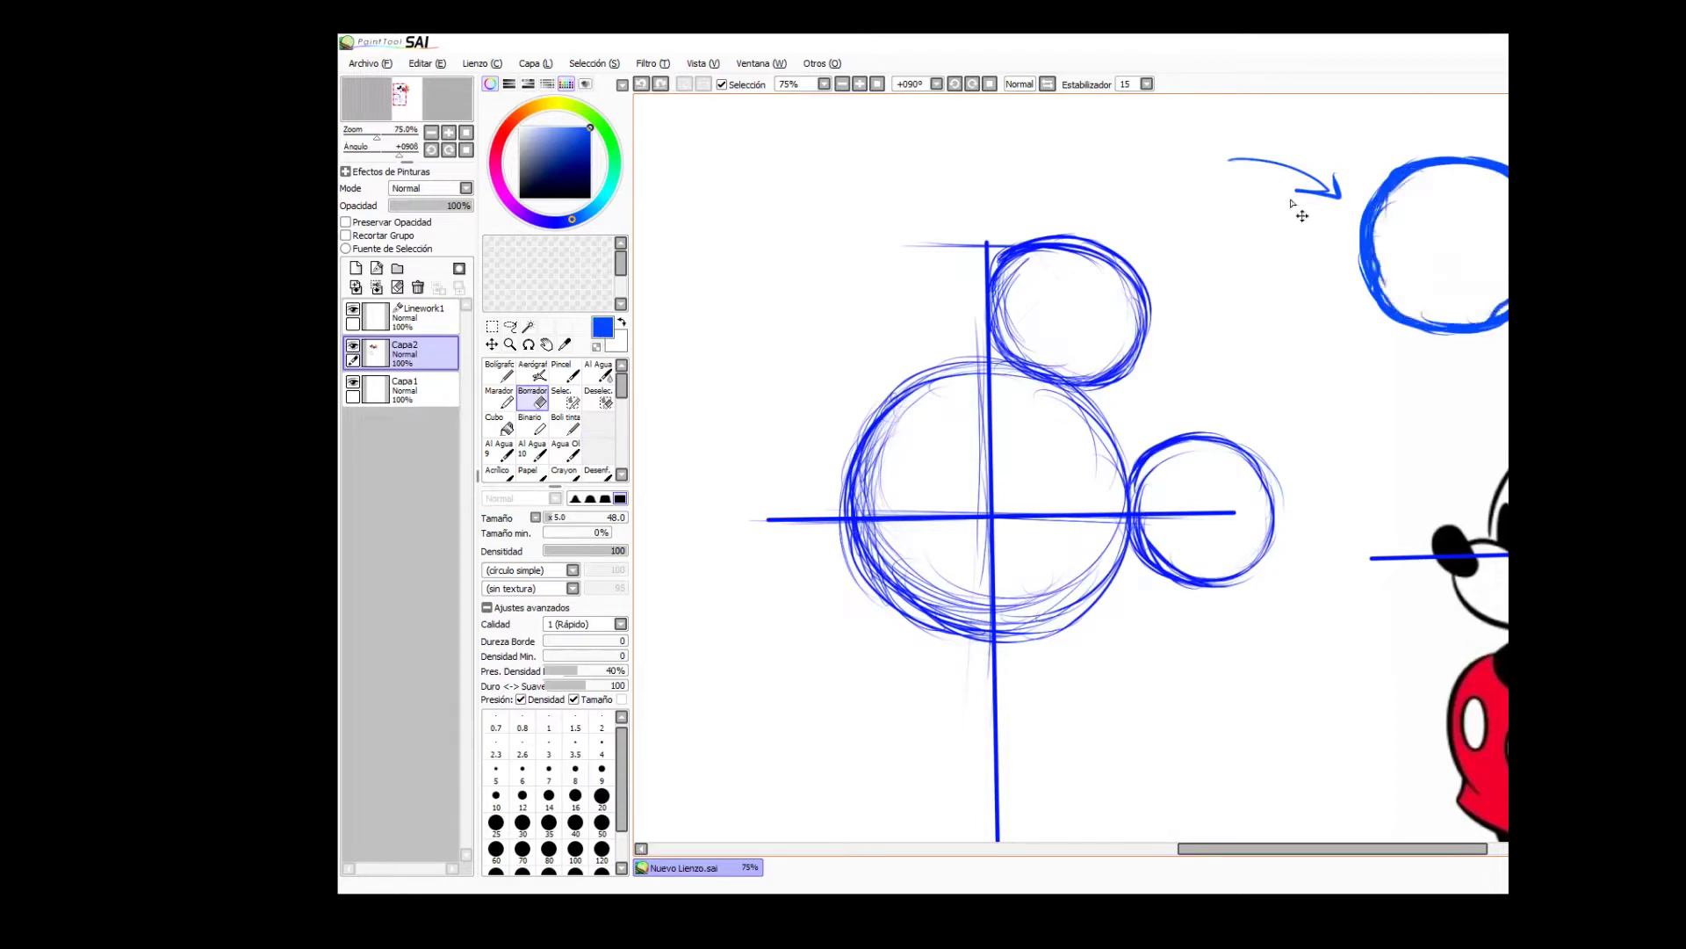
pyautogui.hotkey('ctrl', 'z')
pyautogui.hotkey('ctrl', 'z')
pyautogui.hotkey('ctrl', 'z')
pyautogui.hotkey('ctrl', 'z')
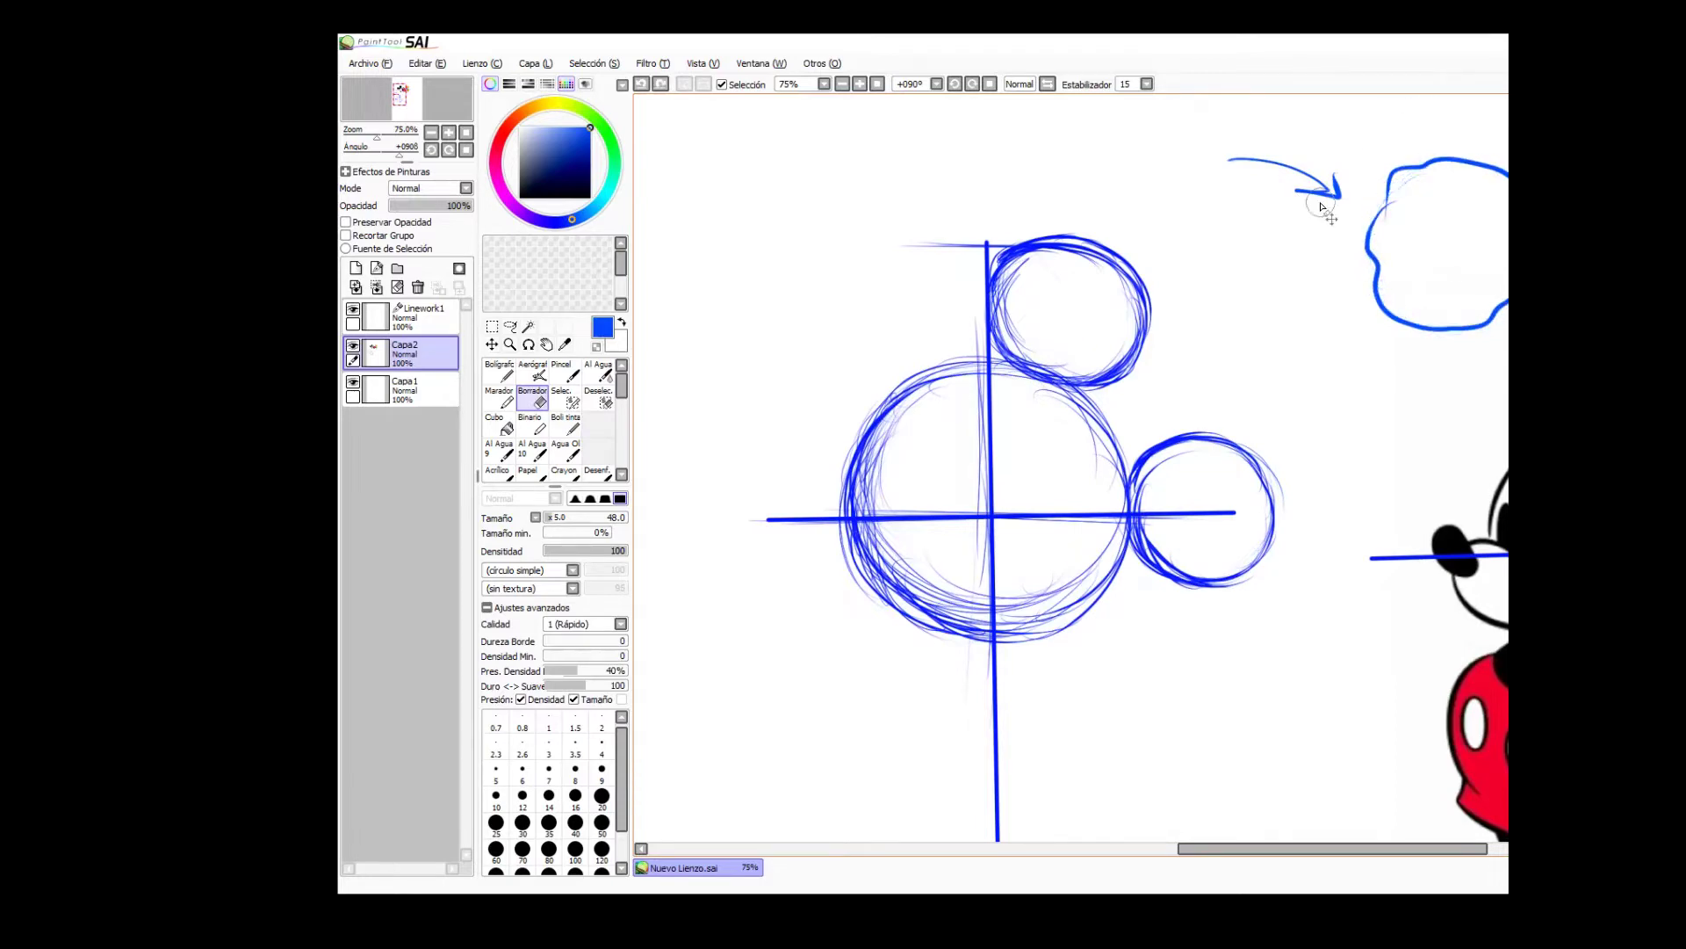
# Draw the blue face curve inside the head circle, from its upper left over to the guide crossing, with a short vertical mark at its start.
pyautogui.hotkey('ctrl', 'space')
pyautogui.keyDown('ctrl'); pyautogui.keyDown('alt'); pyautogui.click(1265, 417); pyautogui.keyUp('alt'); pyautogui.keyUp('ctrl')
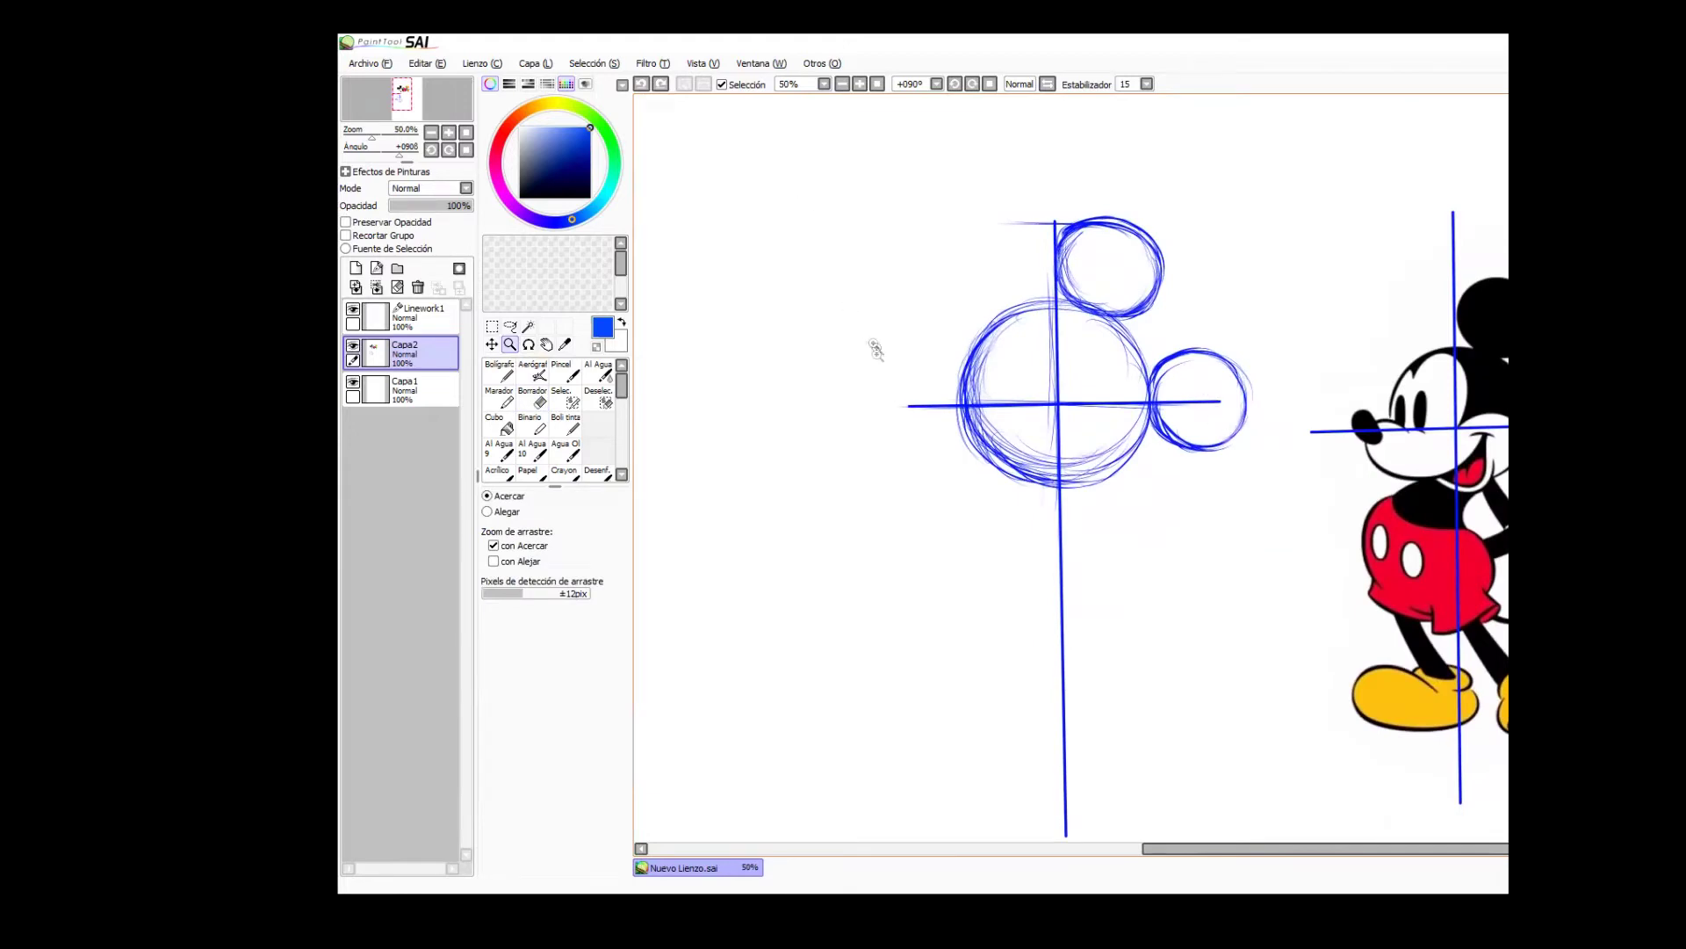
pyautogui.click(566, 425)
pyautogui.hotkey('ctrl', 'space')
pyautogui.keyDown('ctrl'); pyautogui.click(1189, 376); pyautogui.keyUp('ctrl')
pyautogui.moveTo(1307, 525)
pyautogui.mouseDown()
pyautogui.moveTo(1254, 415)
pyautogui.moveTo(1345, 489)
pyautogui.mouseUp()
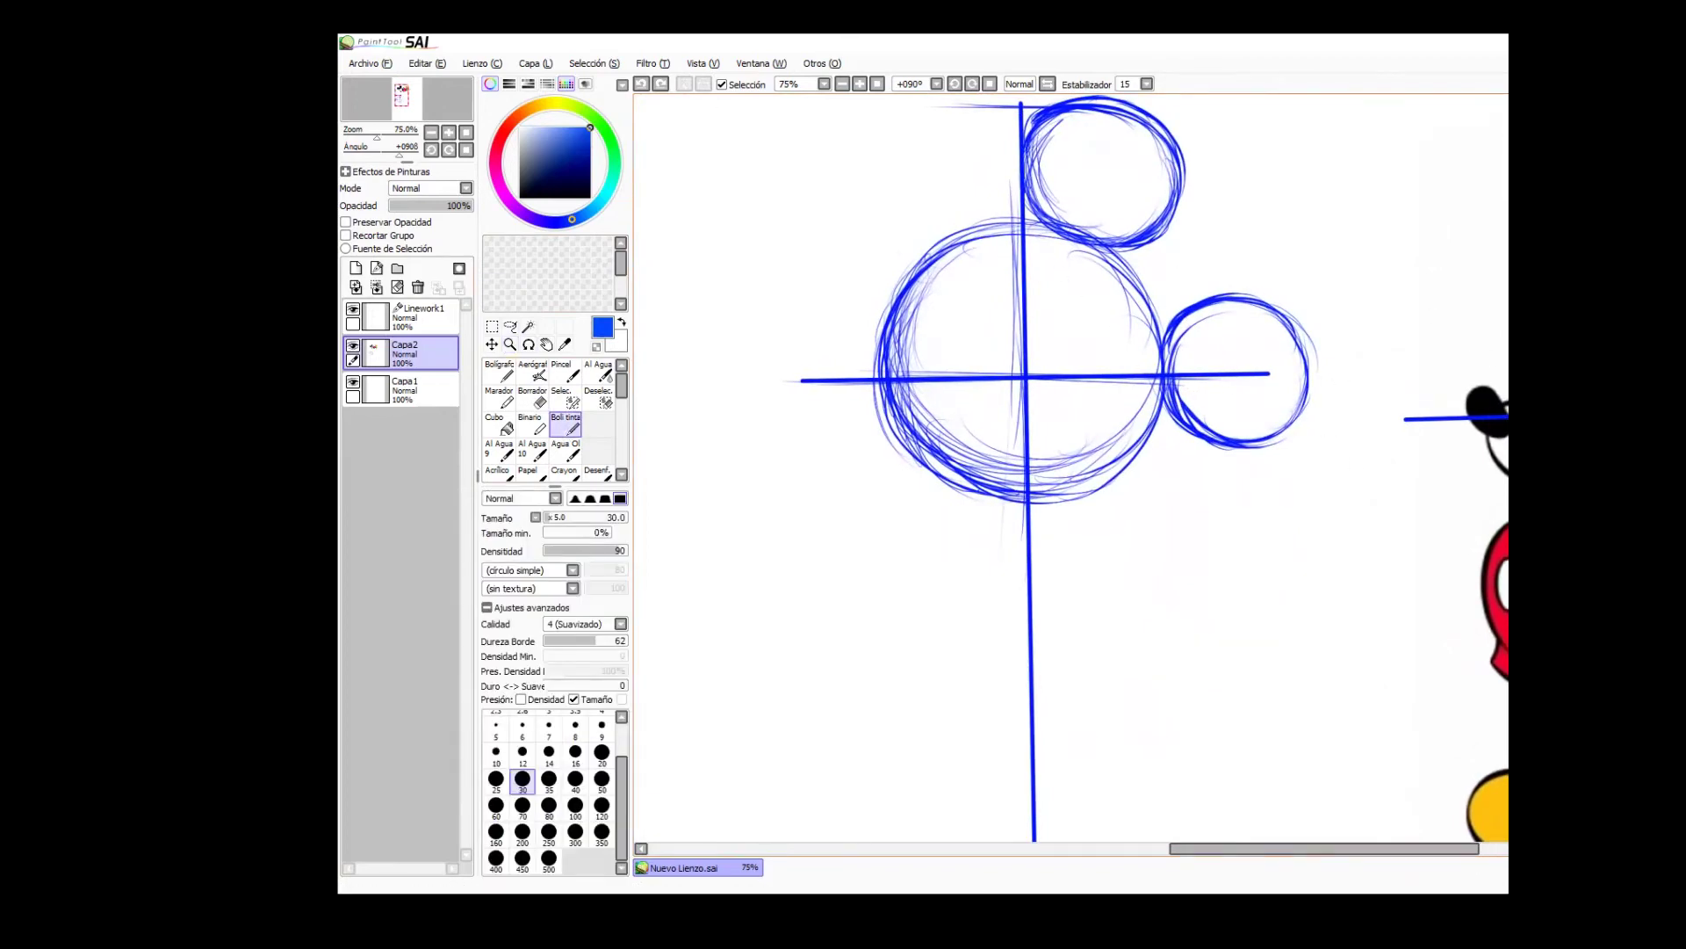
pyautogui.moveTo(947, 270)
pyautogui.mouseDown()
pyautogui.moveTo(998, 236)
pyautogui.moveTo(1041, 242)
pyautogui.moveTo(1029, 369)
pyautogui.mouseUp()
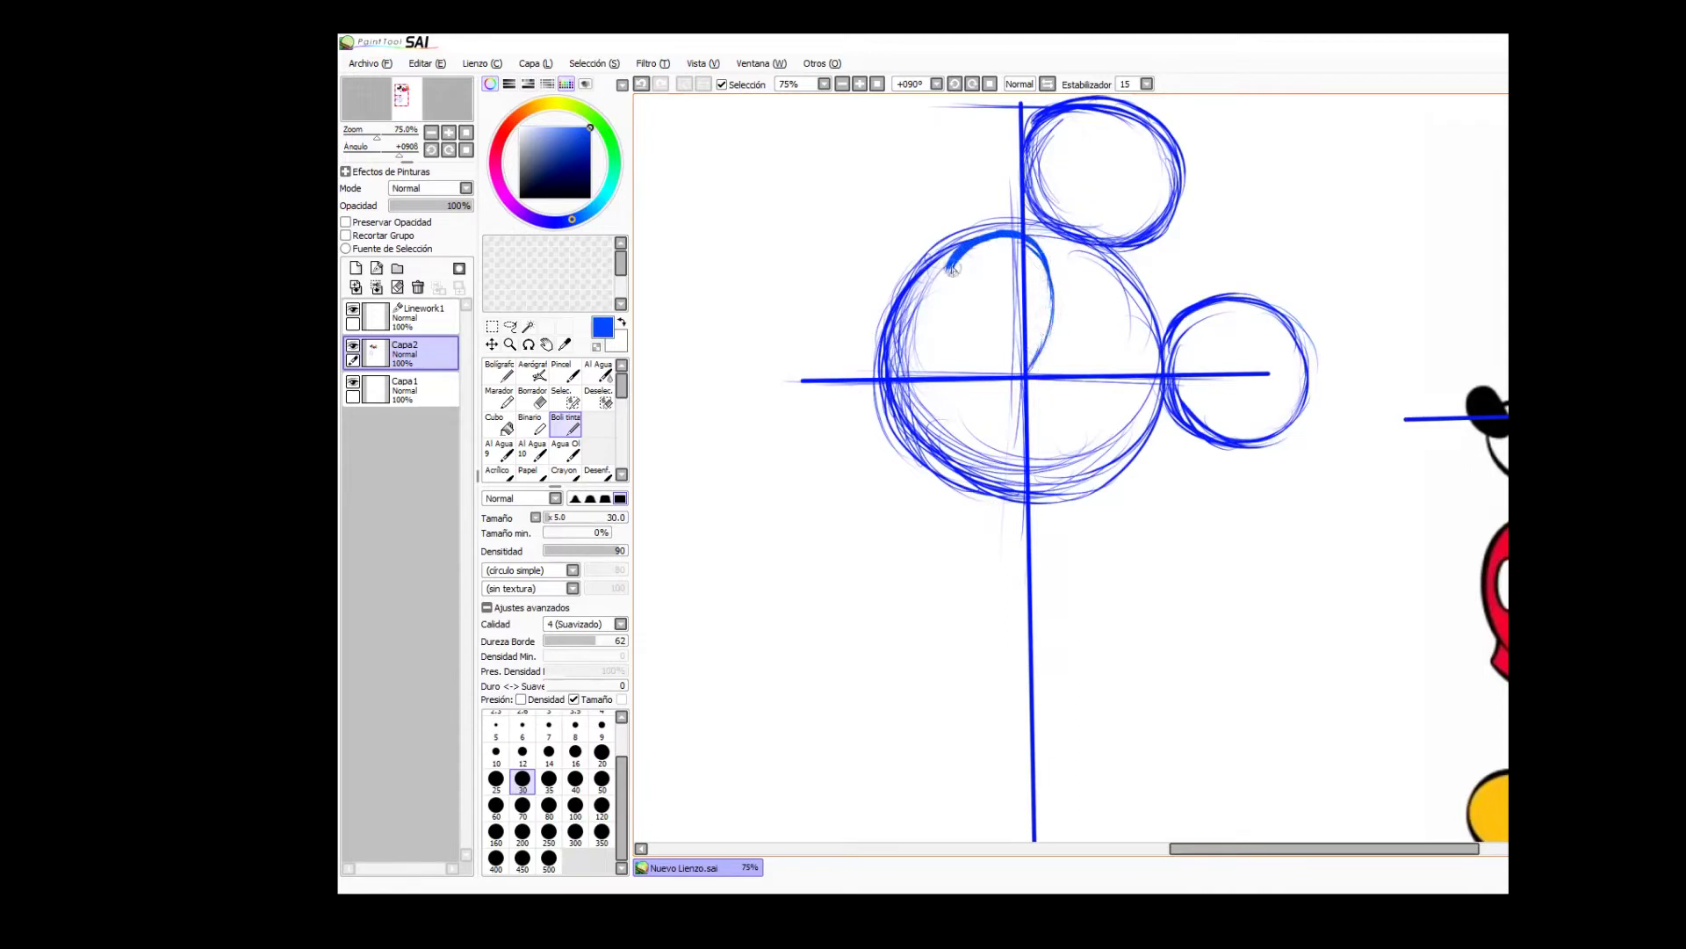
pyautogui.moveTo(975, 238)
pyautogui.mouseDown()
pyautogui.moveTo(1054, 290)
pyautogui.moveTo(1029, 367)
pyautogui.mouseUp()
pyautogui.moveTo(944, 204)
pyautogui.mouseDown()
pyautogui.moveTo(949, 295)
pyautogui.moveTo(948, 272)
pyautogui.mouseUp()
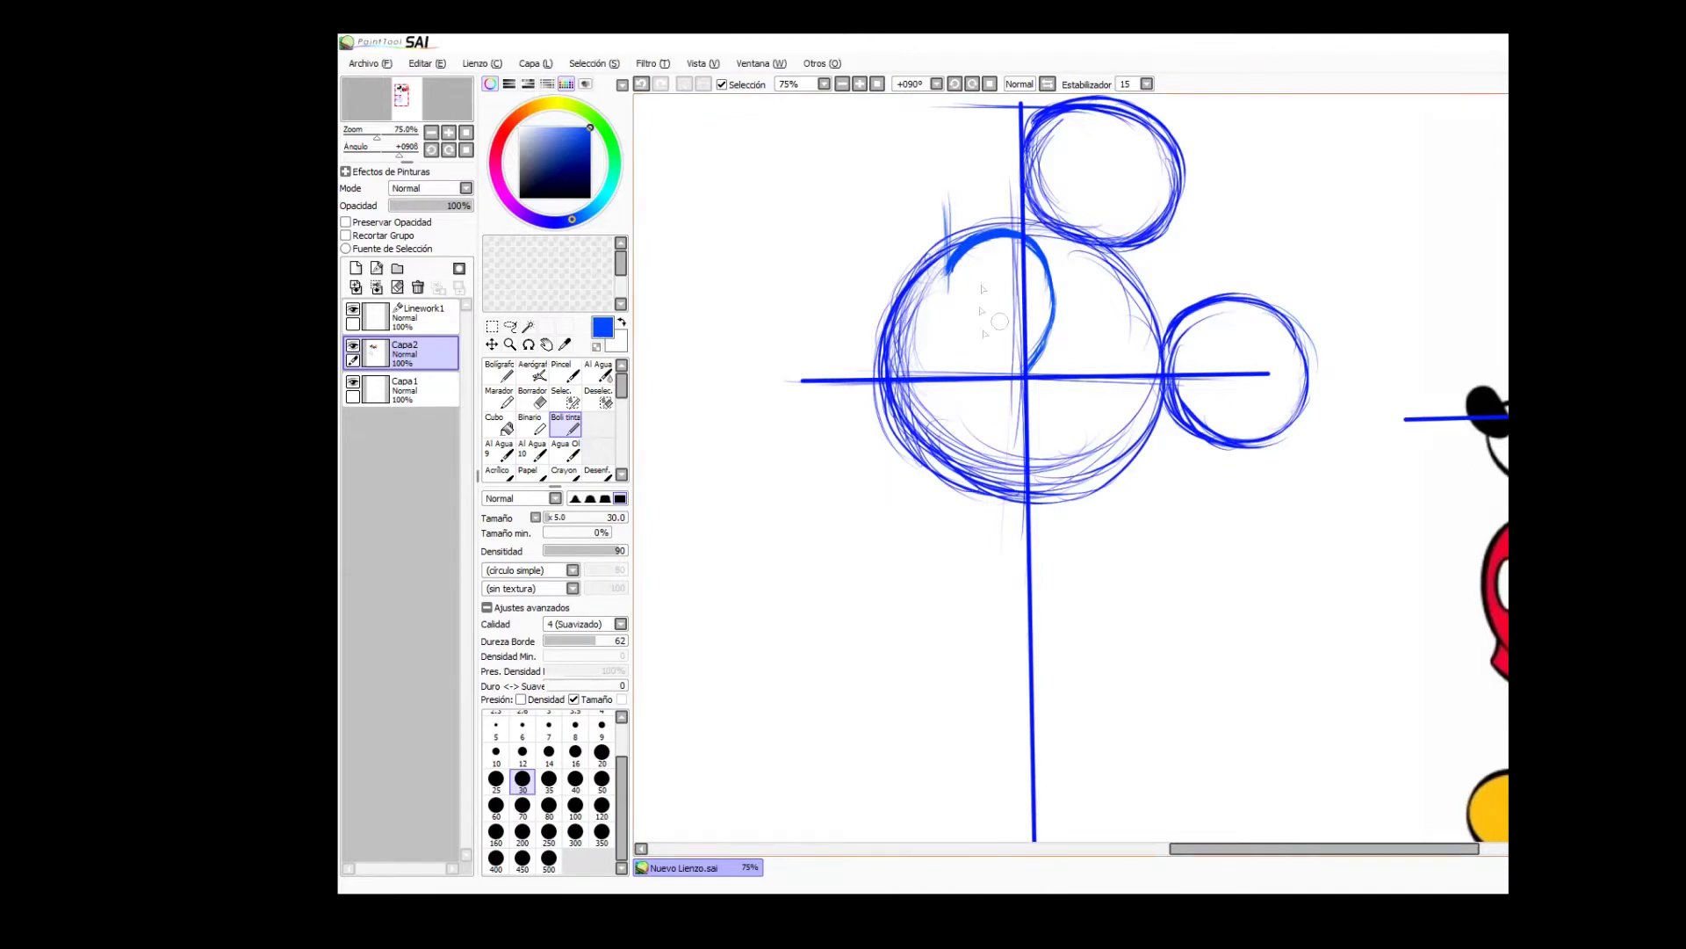
# Trace the head's left edge in black from the start of the face curve down to the horizontal guide.
pyautogui.moveTo(908, 281); pyautogui.dragTo(886, 371)
pyautogui.click(520, 197)
pyautogui.moveTo(947, 275)
pyautogui.mouseDown()
pyautogui.moveTo(895, 299)
pyautogui.moveTo(875, 380)
pyautogui.mouseUp()
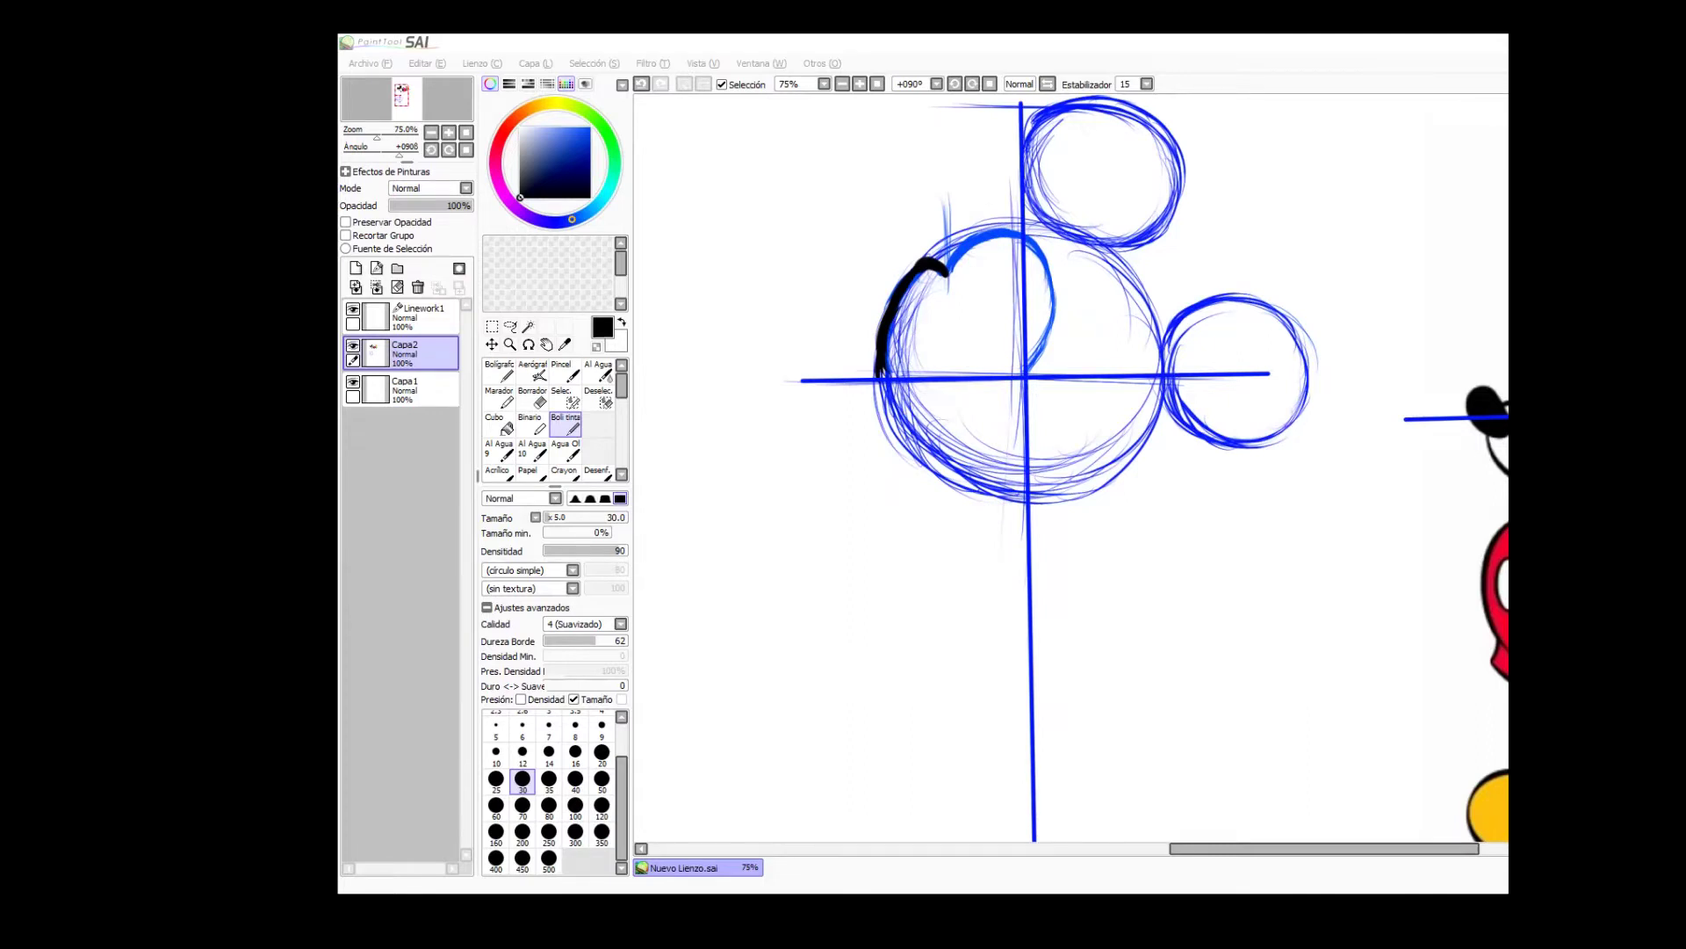
# Erase the construction lines inside the face and around the head's left edge near the horizontal guide.
pyautogui.click(348, 191)
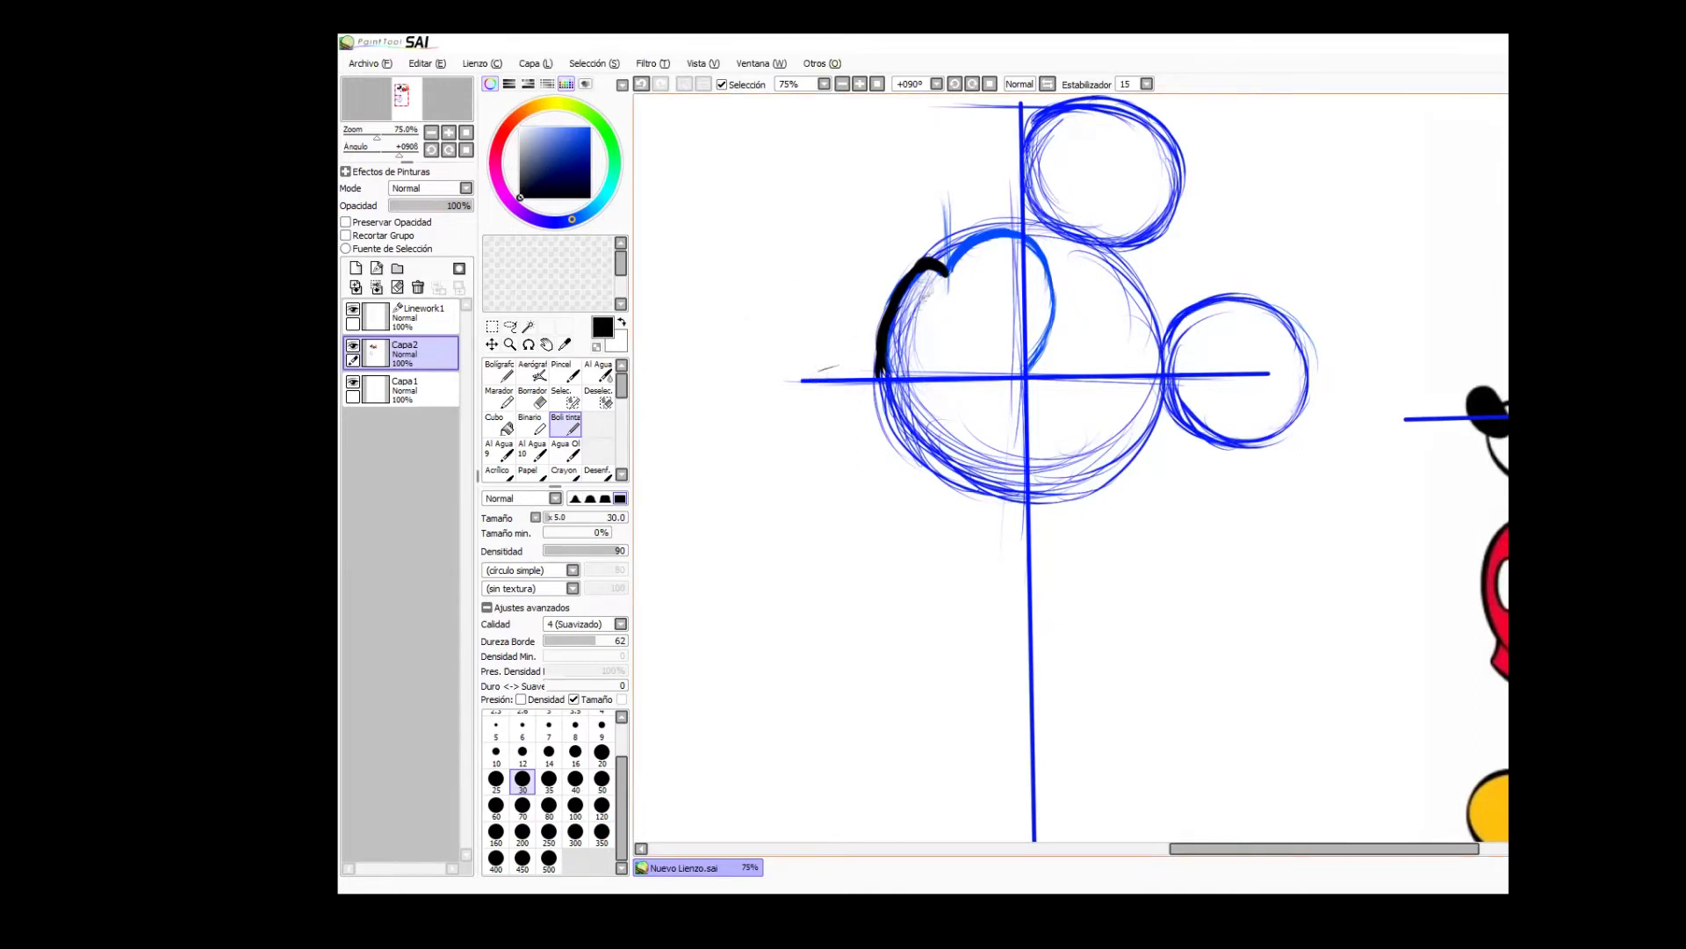
pyautogui.press('e')
pyautogui.moveTo(874, 373)
pyautogui.mouseDown()
pyautogui.moveTo(921, 377)
pyautogui.moveTo(925, 290)
pyautogui.moveTo(909, 322)
pyautogui.mouseUp()
pyautogui.moveTo(1009, 268); pyautogui.dragTo(1010, 351)
pyautogui.moveTo(945, 199); pyautogui.dragTo(944, 227)
pyautogui.moveTo(1009, 180); pyautogui.dragTo(1006, 195)
pyautogui.moveTo(878, 393); pyautogui.dragTo(922, 395)
pyautogui.moveTo(922, 395)
pyautogui.mouseDown()
pyautogui.moveTo(872, 403)
pyautogui.moveTo(852, 360)
pyautogui.moveTo(920, 373)
pyautogui.moveTo(869, 372)
pyautogui.mouseUp()
# Draw a short blue arc for the top of the snout where the black head edge meets the horizontal guide.
pyautogui.press('n')
pyautogui.rightClick(878, 365)
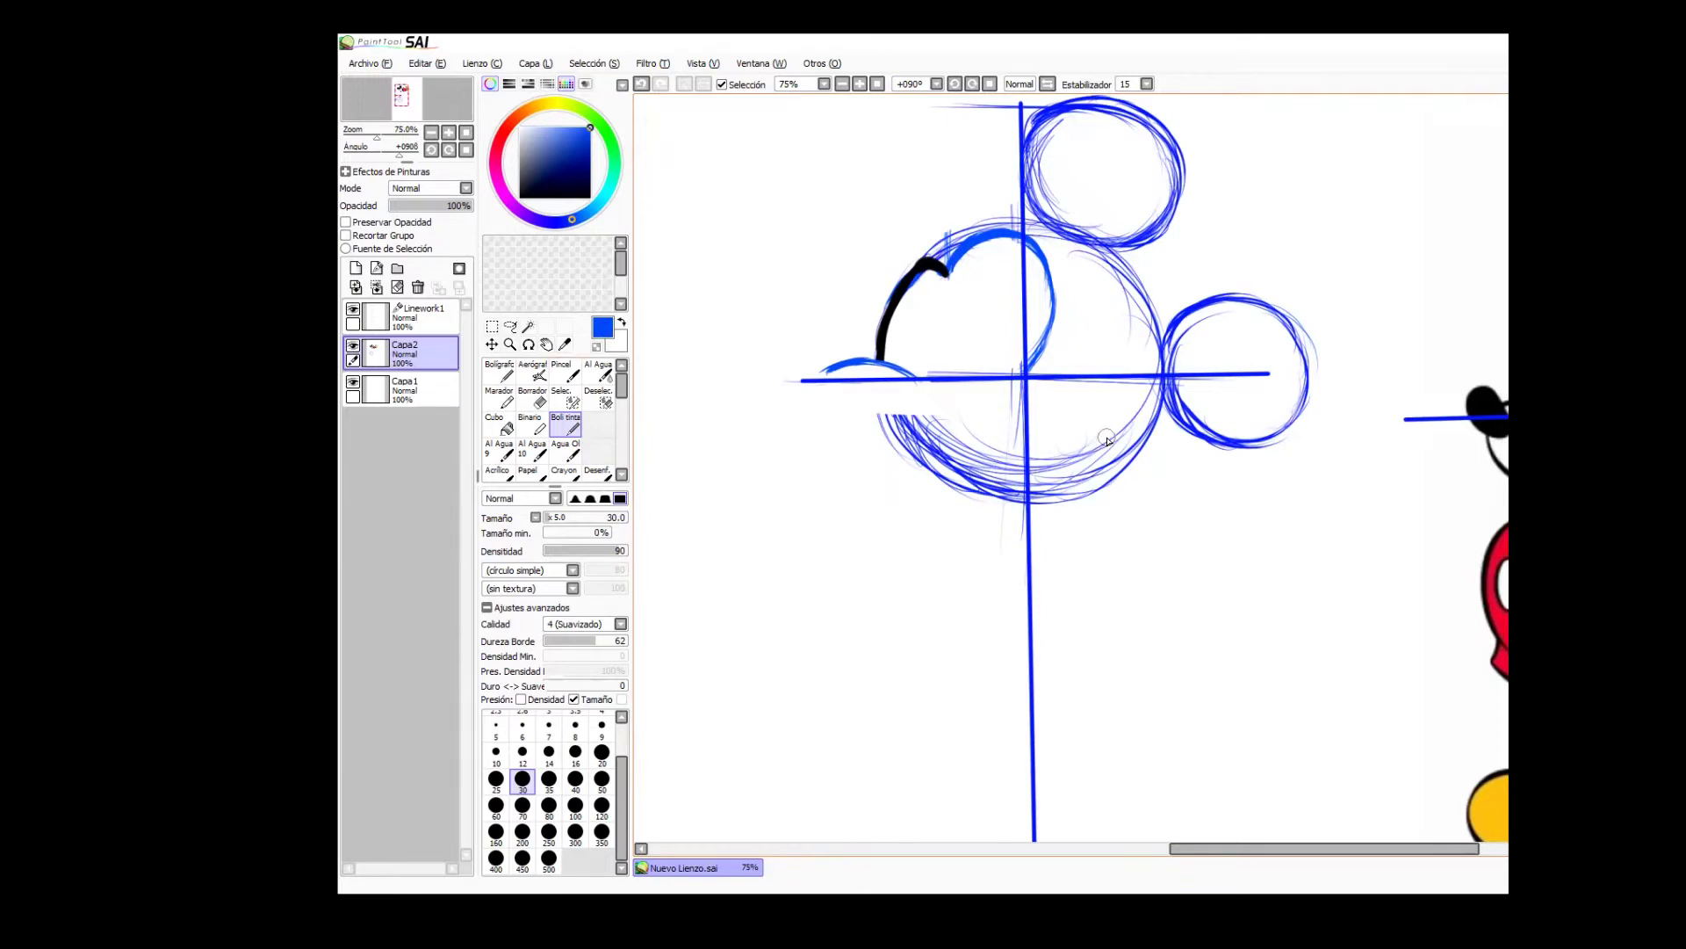
pyautogui.hotkey('ctrl', 'space')
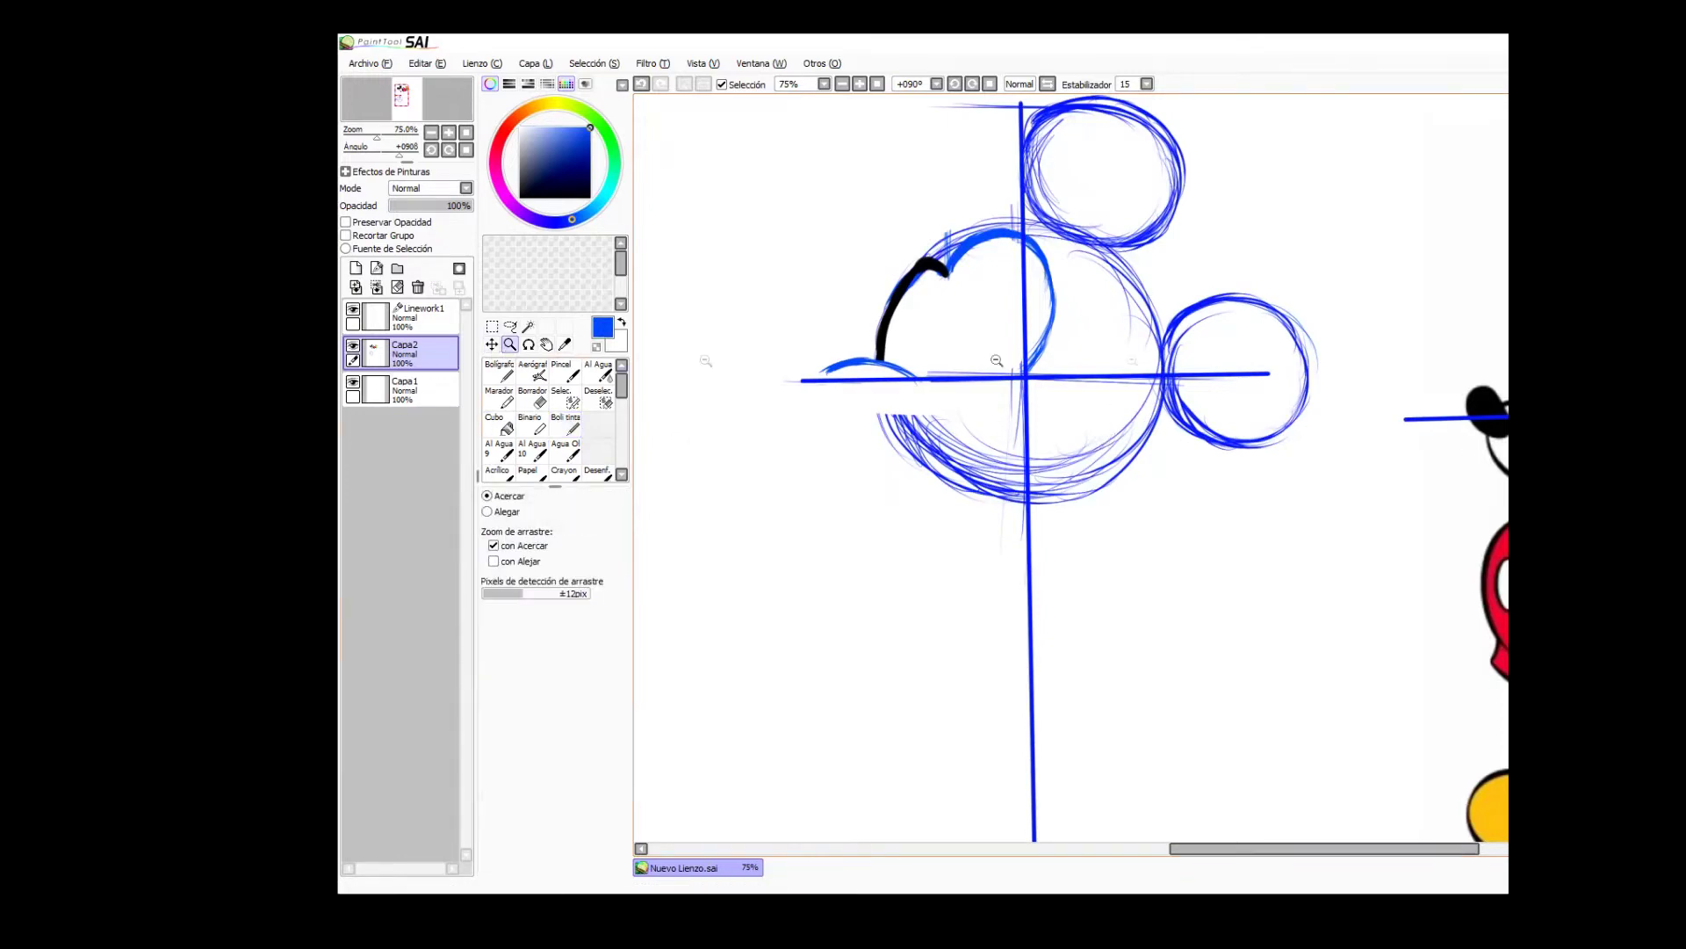
pyautogui.rightClick(1156, 448)
pyautogui.moveTo(1156, 448); pyautogui.dragTo(1173, 407)
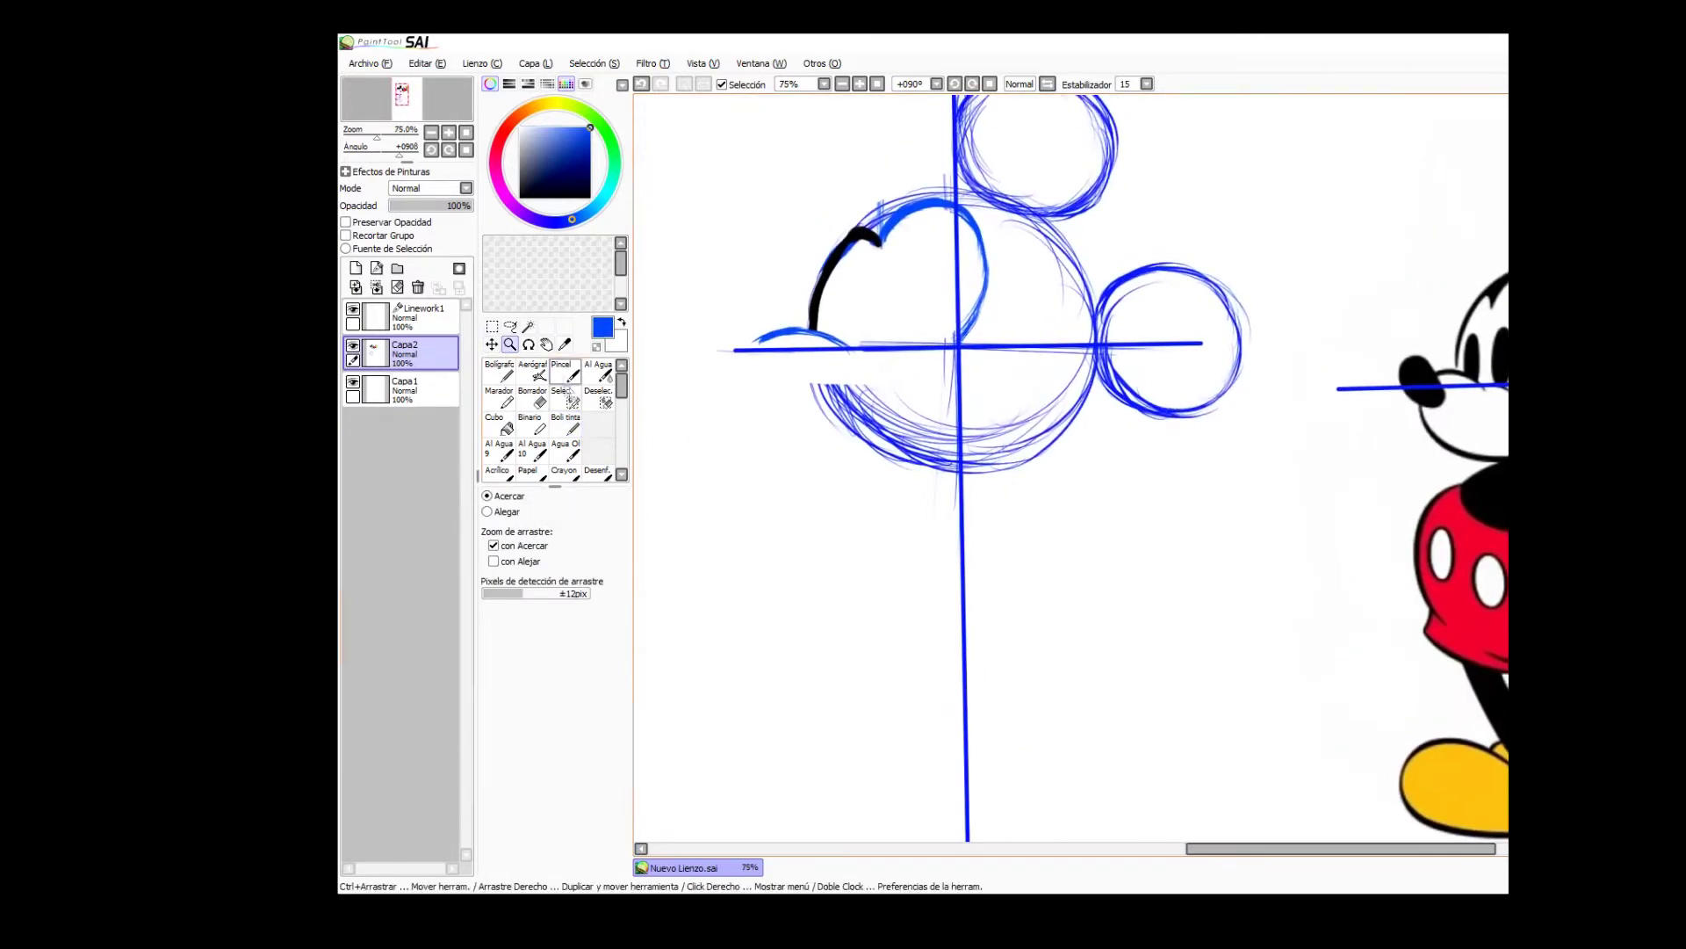
# Try painting over the reference character's nose in blue, and undo it.
pyautogui.click(567, 425)
pyautogui.moveTo(1408, 361)
pyautogui.mouseDown()
pyautogui.moveTo(1432, 388)
pyautogui.moveTo(1414, 391)
pyautogui.mouseUp()
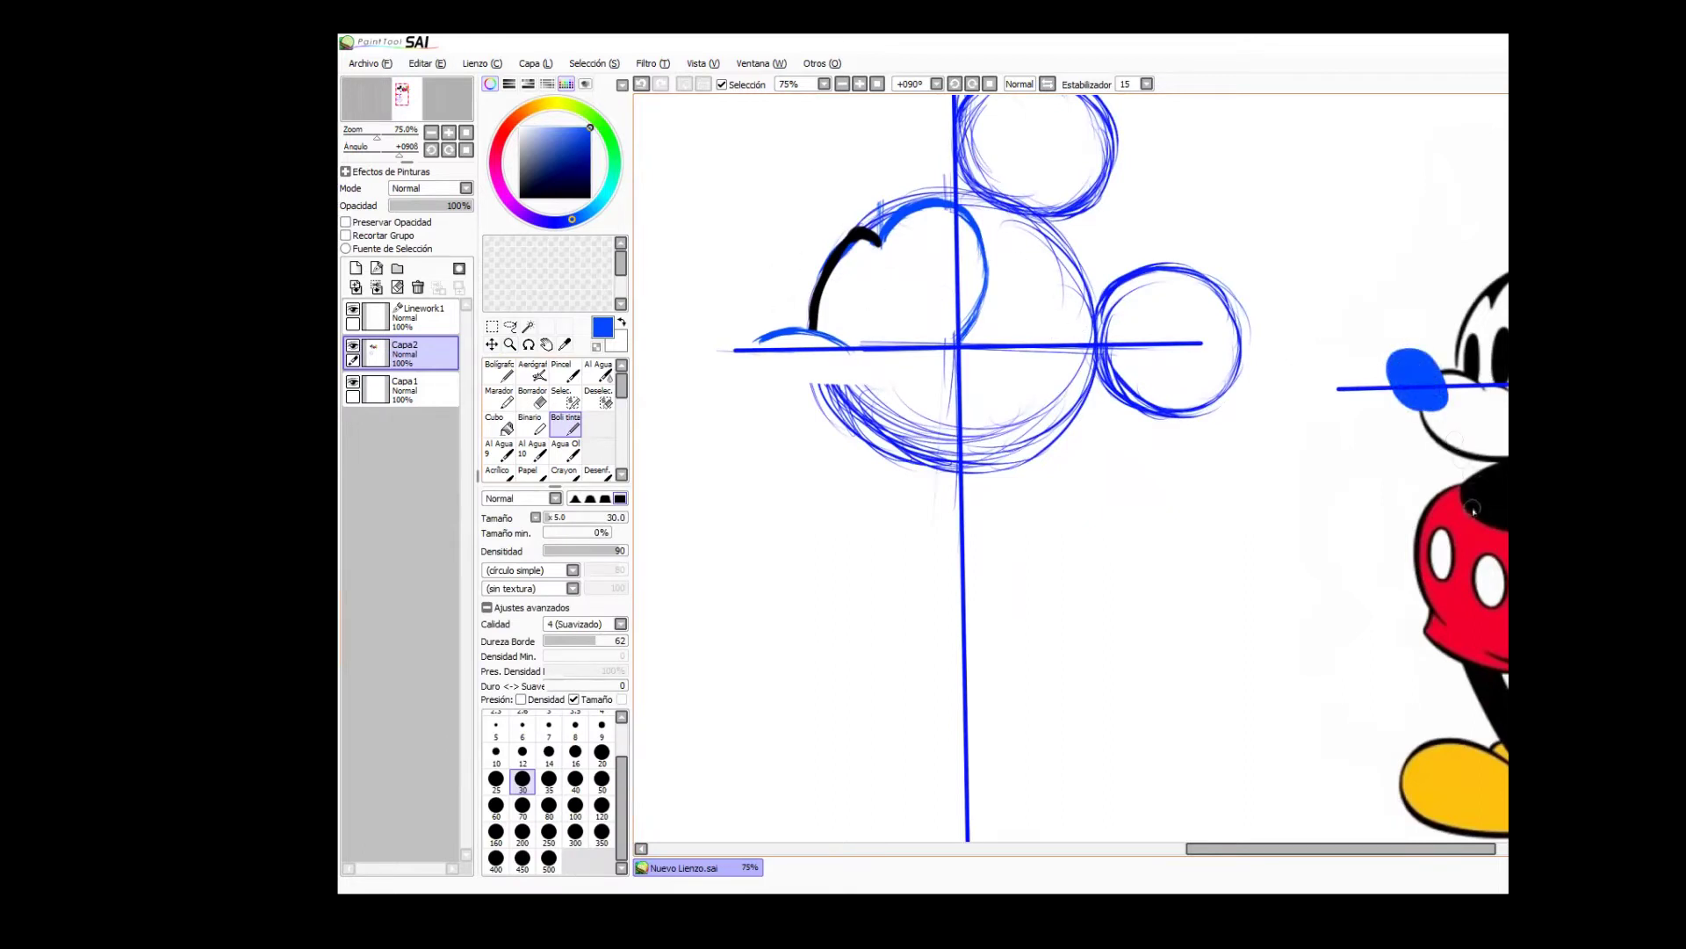
pyautogui.hotkey('ctrl', 'z')
pyautogui.hotkey('ctrl', 'z')
# Draw a blue oval nose at the end of the snout, with short horizontal guides on it and on the reference's nose.
pyautogui.moveTo(753, 364)
pyautogui.mouseDown()
pyautogui.moveTo(716, 347)
pyautogui.moveTo(712, 329)
pyautogui.moveTo(738, 316)
pyautogui.moveTo(766, 370)
pyautogui.moveTo(747, 374)
pyautogui.moveTo(768, 371)
pyautogui.moveTo(716, 353)
pyautogui.mouseUp()
pyautogui.hotkey('ctrl', 'z')
pyautogui.moveTo(1441, 373)
pyautogui.mouseDown()
pyautogui.moveTo(1373, 374)
pyautogui.moveTo(1454, 352)
pyautogui.mouseUp()
pyautogui.moveTo(683, 333)
pyautogui.mouseDown()
pyautogui.moveTo(750, 334)
pyautogui.moveTo(683, 334)
pyautogui.moveTo(738, 314)
pyautogui.moveTo(766, 335)
pyautogui.moveTo(768, 373)
pyautogui.moveTo(764, 352)
pyautogui.mouseUp()
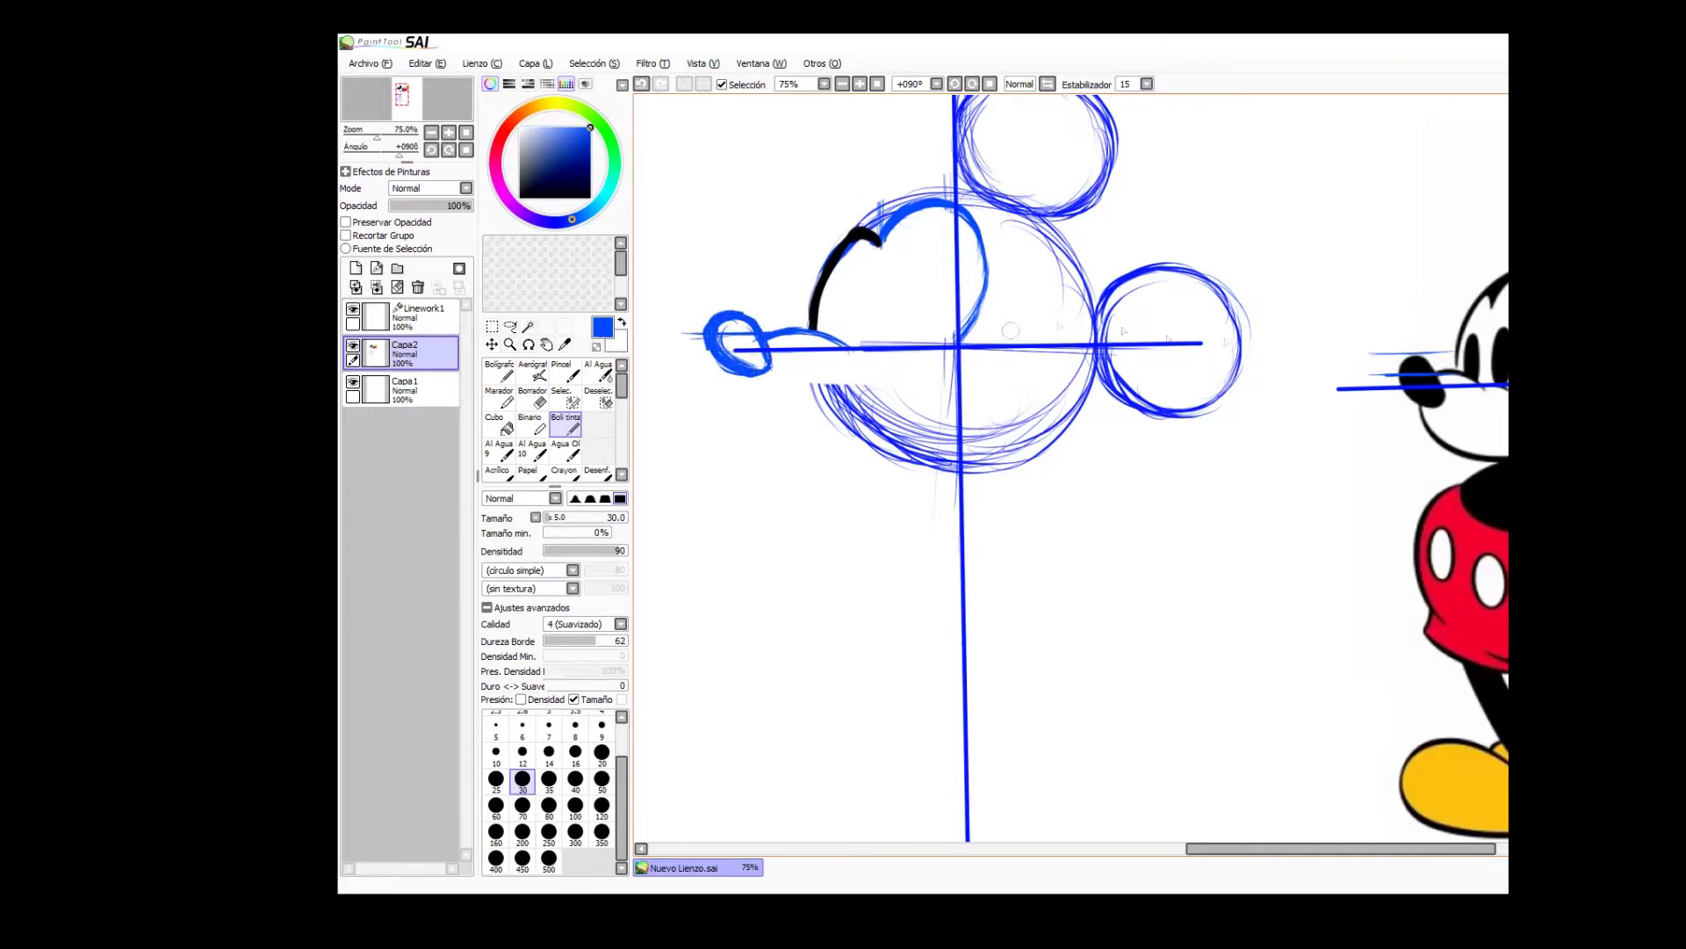
# Trace the nose and the snout arc in black, and set the pen colour back to blue.
pyautogui.moveTo(1304, 315); pyautogui.dragTo(1322, 343)
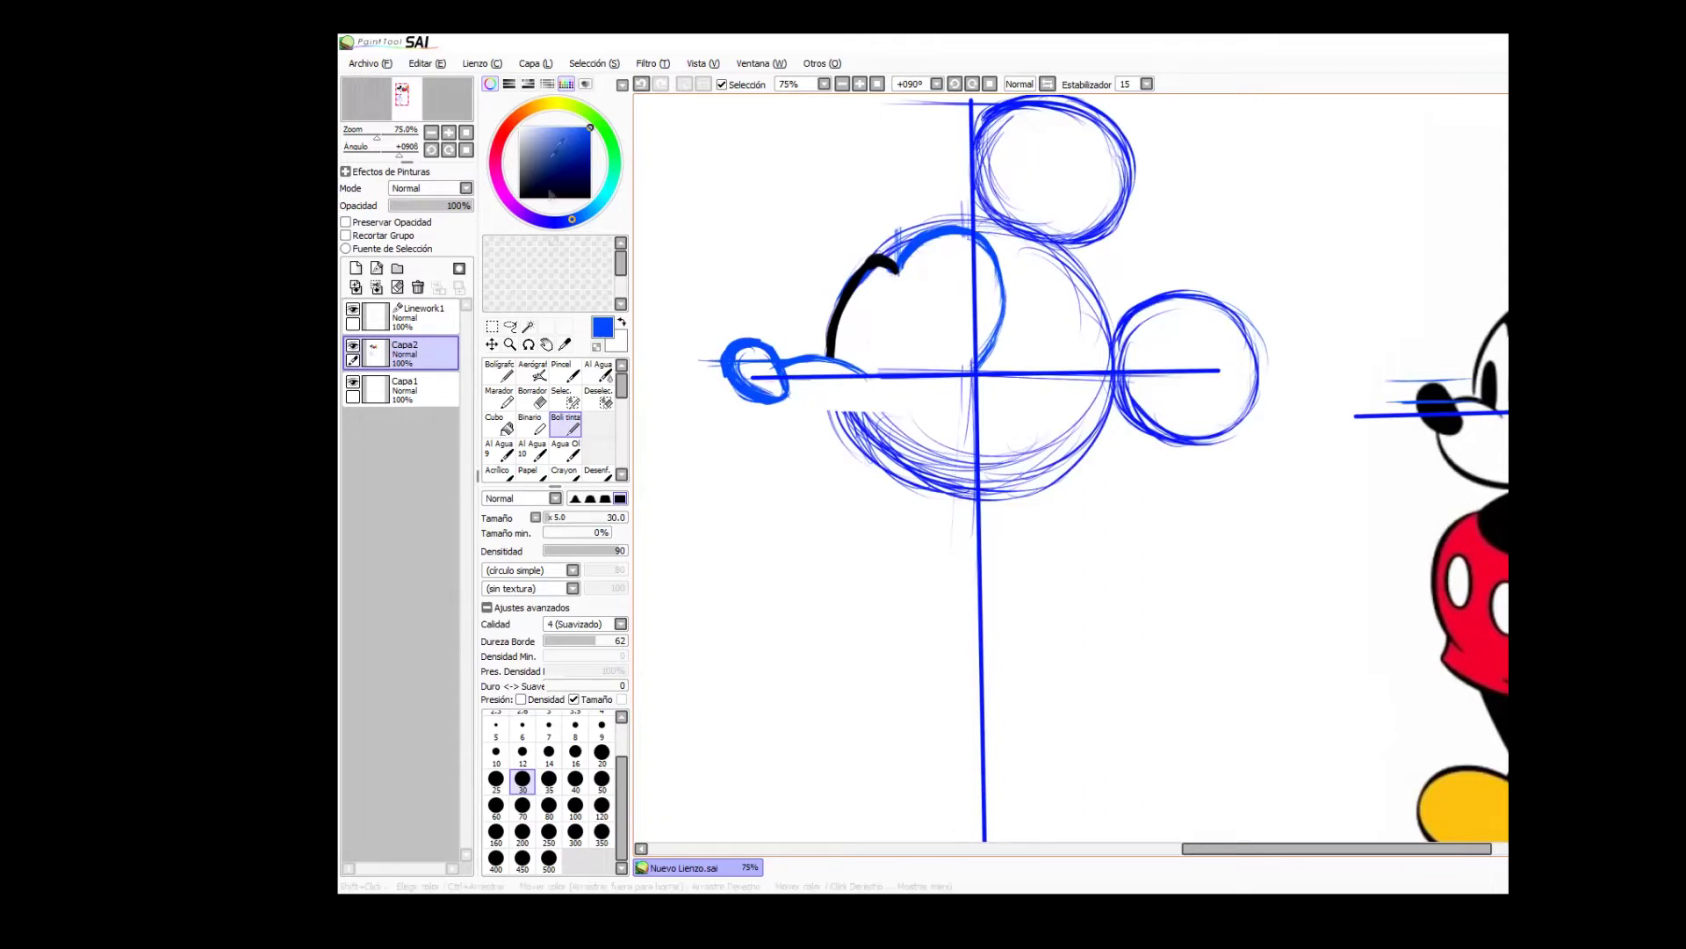
pyautogui.click(520, 198)
pyautogui.moveTo(745, 385)
pyautogui.mouseDown()
pyautogui.moveTo(766, 400)
pyautogui.moveTo(733, 345)
pyautogui.moveTo(790, 387)
pyautogui.moveTo(777, 403)
pyautogui.moveTo(813, 363)
pyautogui.moveTo(866, 375)
pyautogui.mouseUp()
pyautogui.click(589, 128)
# Try tracing the reference's lower muzzle curve in blue, and undo each stroke.
pyautogui.moveTo(1440, 431); pyautogui.dragTo(1507, 487)
pyautogui.hotkey('ctrl', 'z')
pyautogui.moveTo(1438, 436); pyautogui.dragTo(1504, 486)
pyautogui.hotkey('ctrl', 'z')
pyautogui.press('c')
pyautogui.click(565, 425)
pyautogui.moveTo(1426, 435); pyautogui.dragTo(1458, 527)
pyautogui.hotkey('ctrl', 'z')
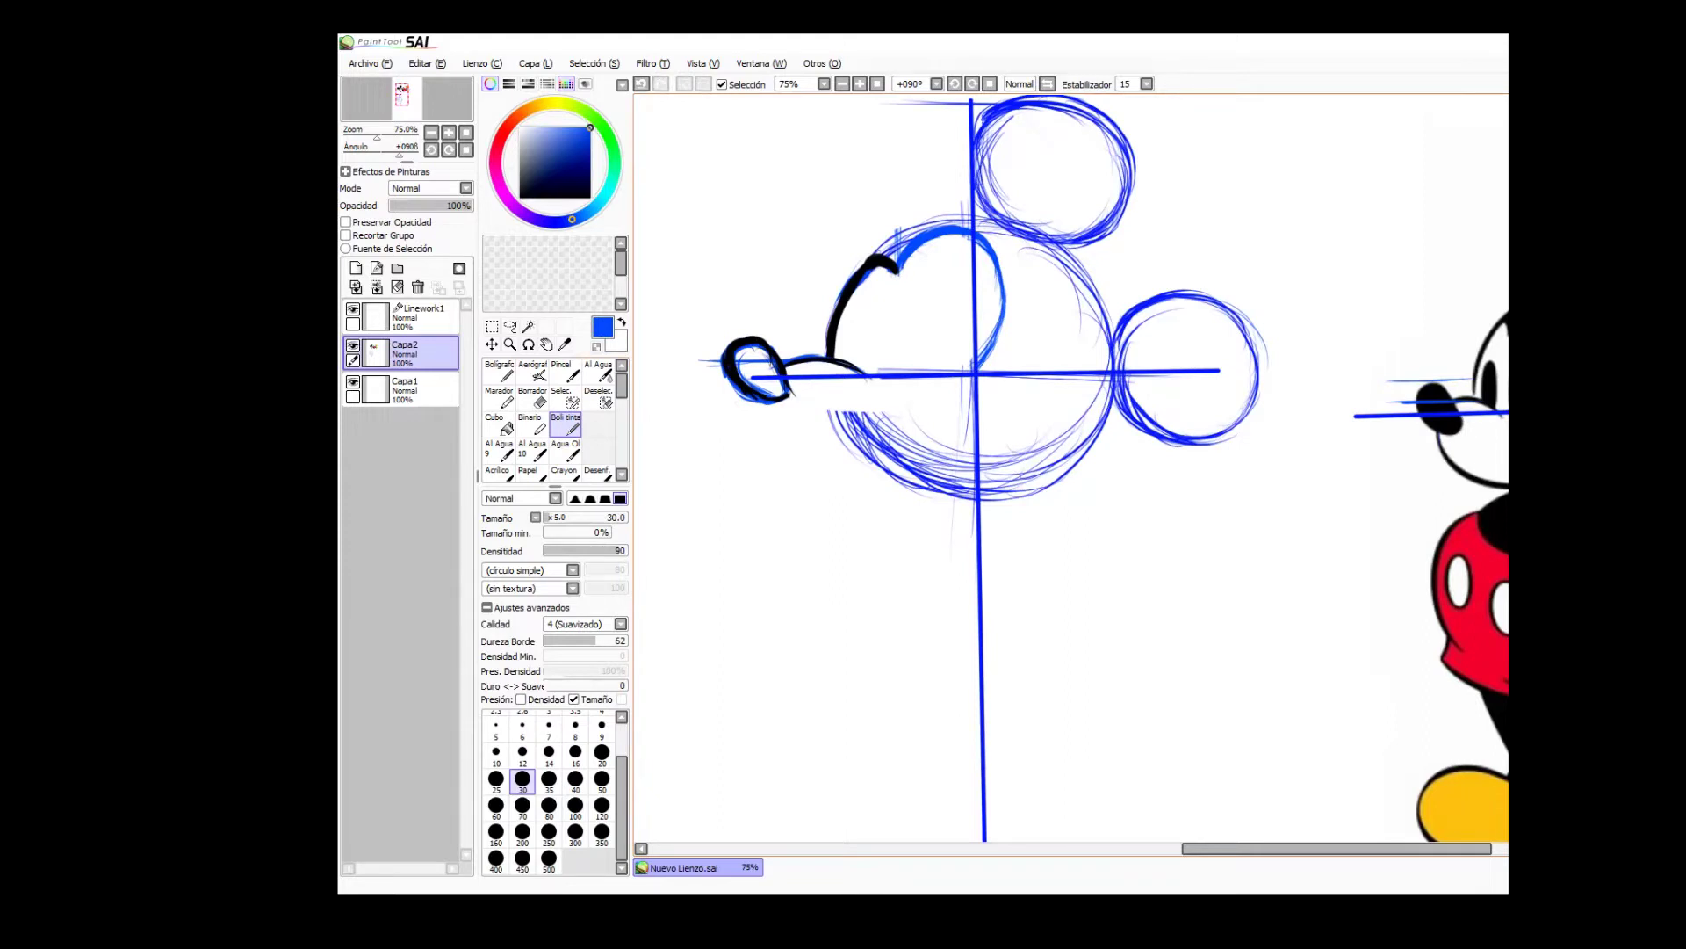
# Draw horizontal blue guide lines below the nose, across the reference's muzzle and the sketched head.
pyautogui.moveTo(1405, 458); pyautogui.dragTo(1508, 458)
pyautogui.moveTo(1371, 447); pyautogui.dragTo(1508, 453)
pyautogui.moveTo(1045, 447)
pyautogui.mouseDown()
pyautogui.moveTo(1284, 441)
pyautogui.moveTo(707, 444)
pyautogui.moveTo(1326, 439)
pyautogui.mouseUp()
pyautogui.moveTo(701, 445)
pyautogui.mouseDown()
pyautogui.moveTo(1339, 439)
pyautogui.moveTo(1503, 486)
pyautogui.mouseUp()
pyautogui.hotkey('ctrl', 'z')
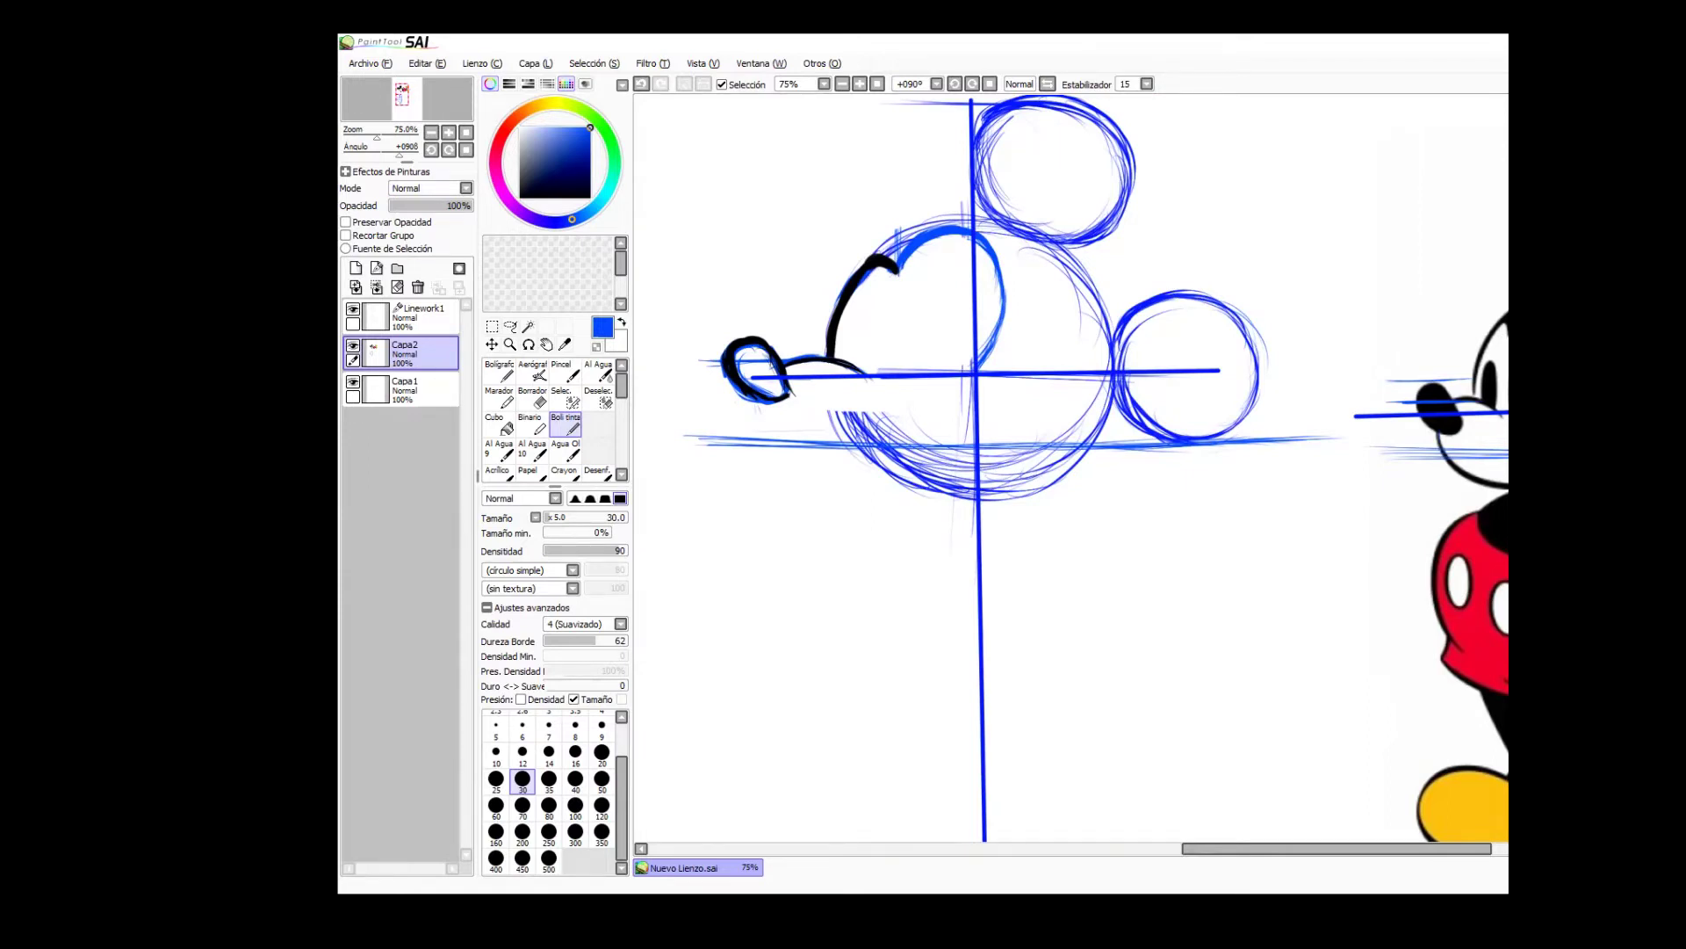
# Draw the muzzle's lower curve from the nose up to the smile's corner, trace it in black and add the cheek tick.
pyautogui.moveTo(860, 531); pyautogui.dragTo(966, 575)
pyautogui.hotkey('ctrl', 'z')
pyautogui.moveTo(752, 409)
pyautogui.mouseDown()
pyautogui.moveTo(777, 467)
pyautogui.moveTo(913, 496)
pyautogui.moveTo(843, 485)
pyautogui.moveTo(957, 492)
pyautogui.moveTo(1036, 404)
pyautogui.moveTo(1010, 410)
pyautogui.moveTo(1056, 412)
pyautogui.mouseUp()
pyautogui.rightClick(771, 398)
pyautogui.moveTo(757, 404)
pyautogui.mouseDown()
pyautogui.moveTo(776, 459)
pyautogui.moveTo(843, 496)
pyautogui.moveTo(899, 501)
pyautogui.moveTo(981, 475)
pyautogui.moveTo(1033, 408)
pyautogui.mouseUp()
pyautogui.moveTo(1008, 411); pyautogui.dragTo(1059, 420)
# Erase leftover guide and construction lines around the muzzle, and undo the last unwanted strokes.
pyautogui.press('e')
pyautogui.moveTo(775, 439)
pyautogui.mouseDown()
pyautogui.moveTo(939, 465)
pyautogui.moveTo(962, 488)
pyautogui.moveTo(988, 435)
pyautogui.moveTo(734, 440)
pyautogui.mouseUp()
pyautogui.moveTo(778, 439); pyautogui.dragTo(830, 476)
pyautogui.rightClick(1054, 446)
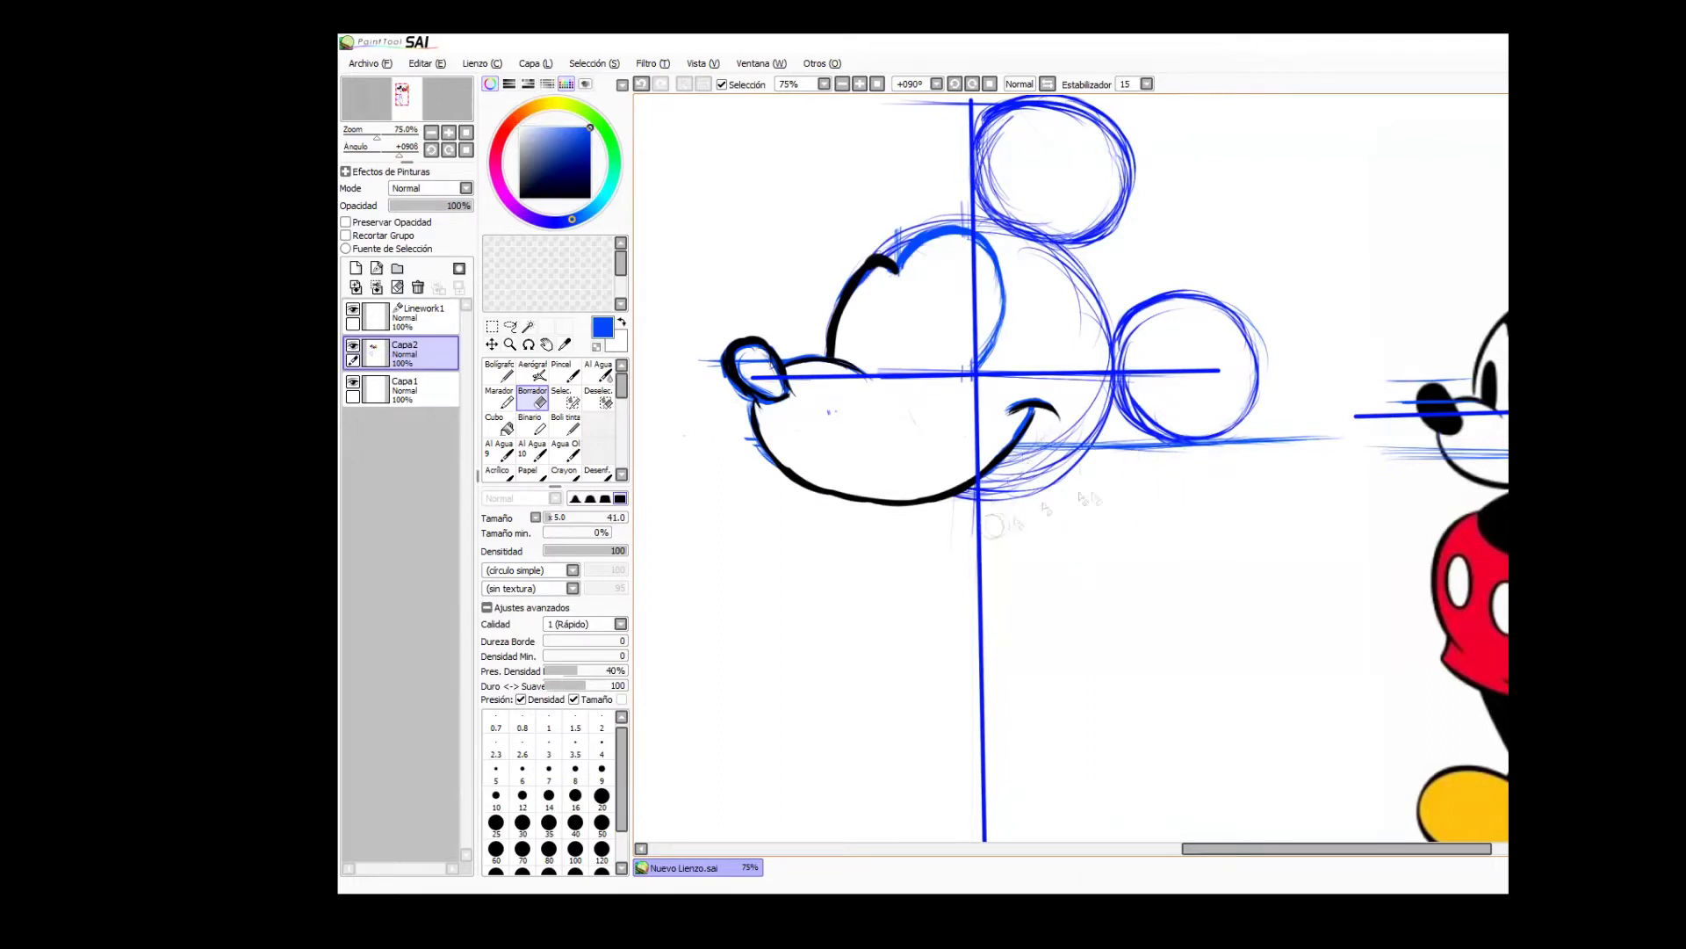
pyautogui.hotkey('ctrl', 'z')
pyautogui.hotkey('ctrl', 'z')
# Draw the open mouth in blue below the smile, outline the chin and lower cheek in black, and add a slanted eye guide.
pyautogui.click(565, 424)
pyautogui.moveTo(922, 502)
pyautogui.mouseDown()
pyautogui.moveTo(934, 512)
pyautogui.moveTo(953, 532)
pyautogui.moveTo(1004, 540)
pyautogui.moveTo(936, 521)
pyautogui.moveTo(1020, 531)
pyautogui.moveTo(1002, 520)
pyautogui.moveTo(1024, 488)
pyautogui.moveTo(1005, 514)
pyautogui.moveTo(1027, 512)
pyautogui.moveTo(1035, 420)
pyautogui.moveTo(941, 511)
pyautogui.moveTo(969, 536)
pyautogui.moveTo(1028, 517)
pyautogui.mouseUp()
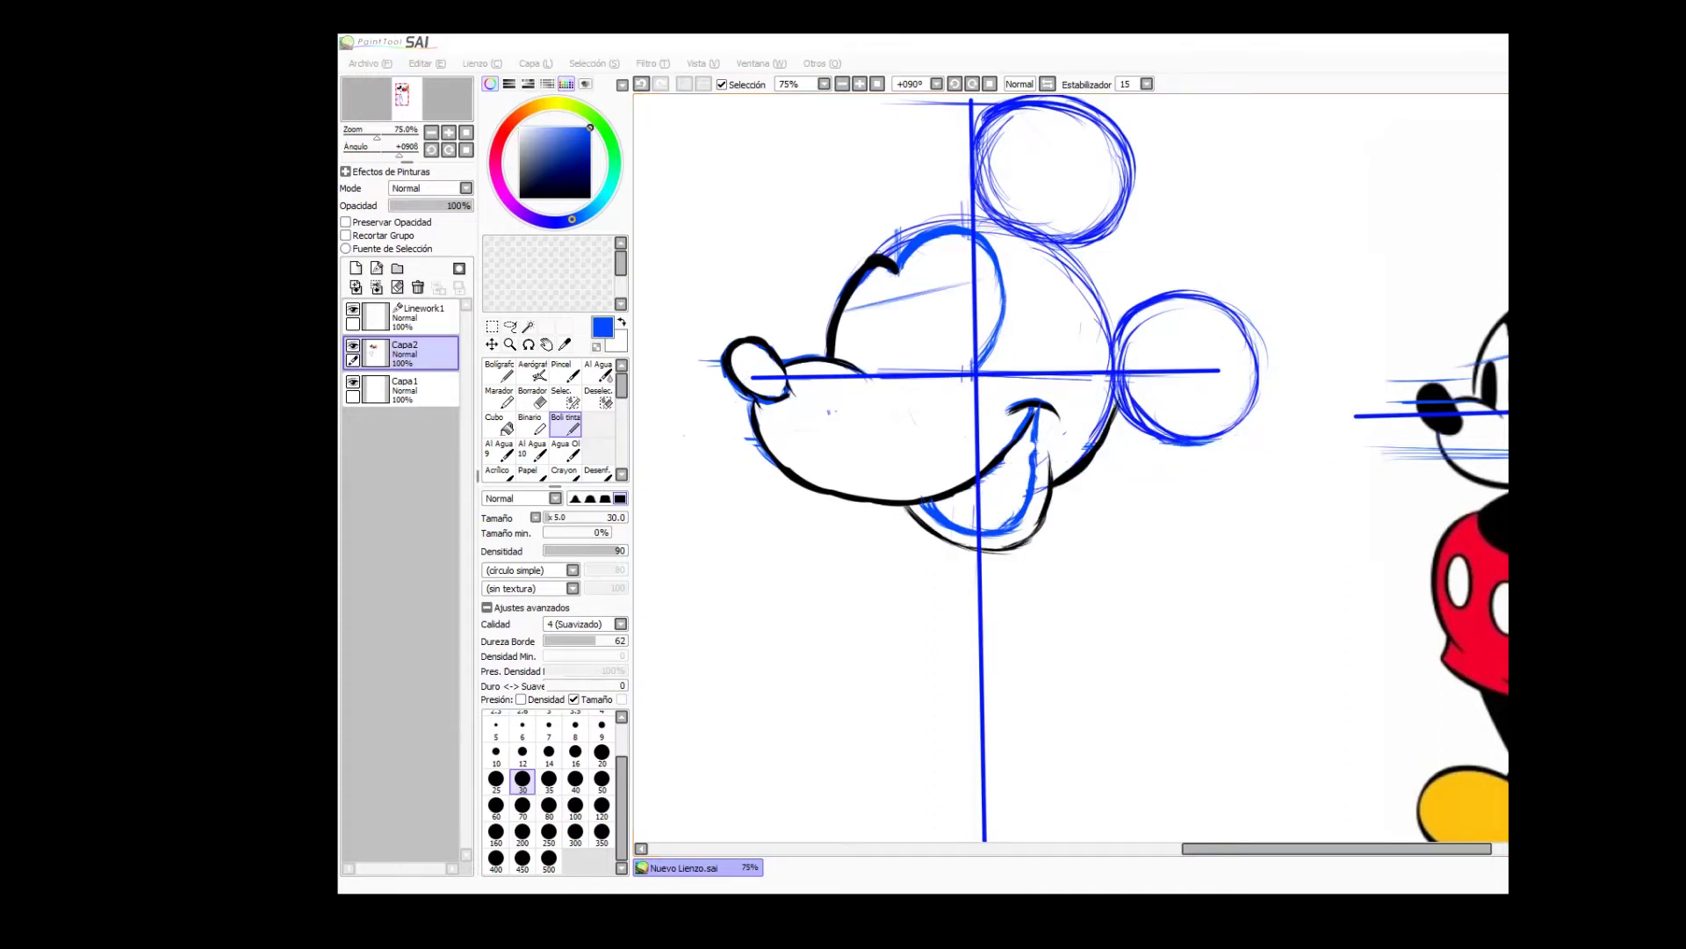
# Draw two narrow oval eyes in black, side by side above the snout.
pyautogui.rightClick(833, 340)
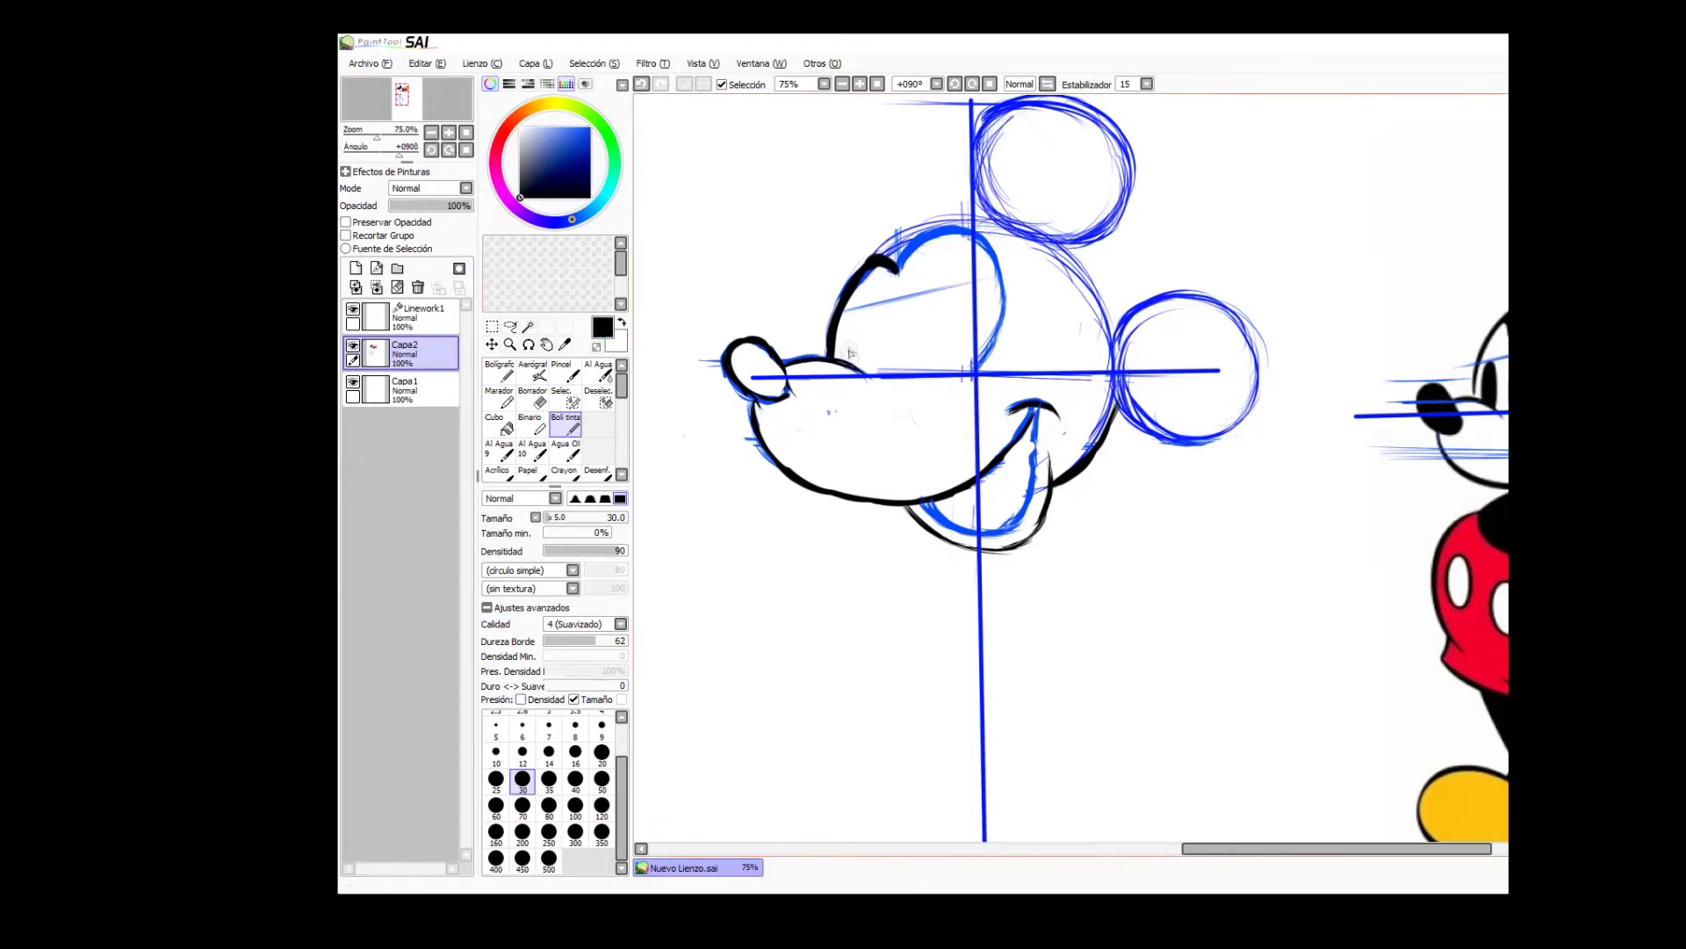
pyautogui.moveTo(850, 320)
pyautogui.mouseDown()
pyautogui.moveTo(850, 360)
pyautogui.moveTo(857, 307)
pyautogui.moveTo(874, 356)
pyautogui.moveTo(844, 334)
pyautogui.moveTo(856, 307)
pyautogui.moveTo(879, 329)
pyautogui.moveTo(869, 373)
pyautogui.moveTo(878, 343)
pyautogui.mouseUp()
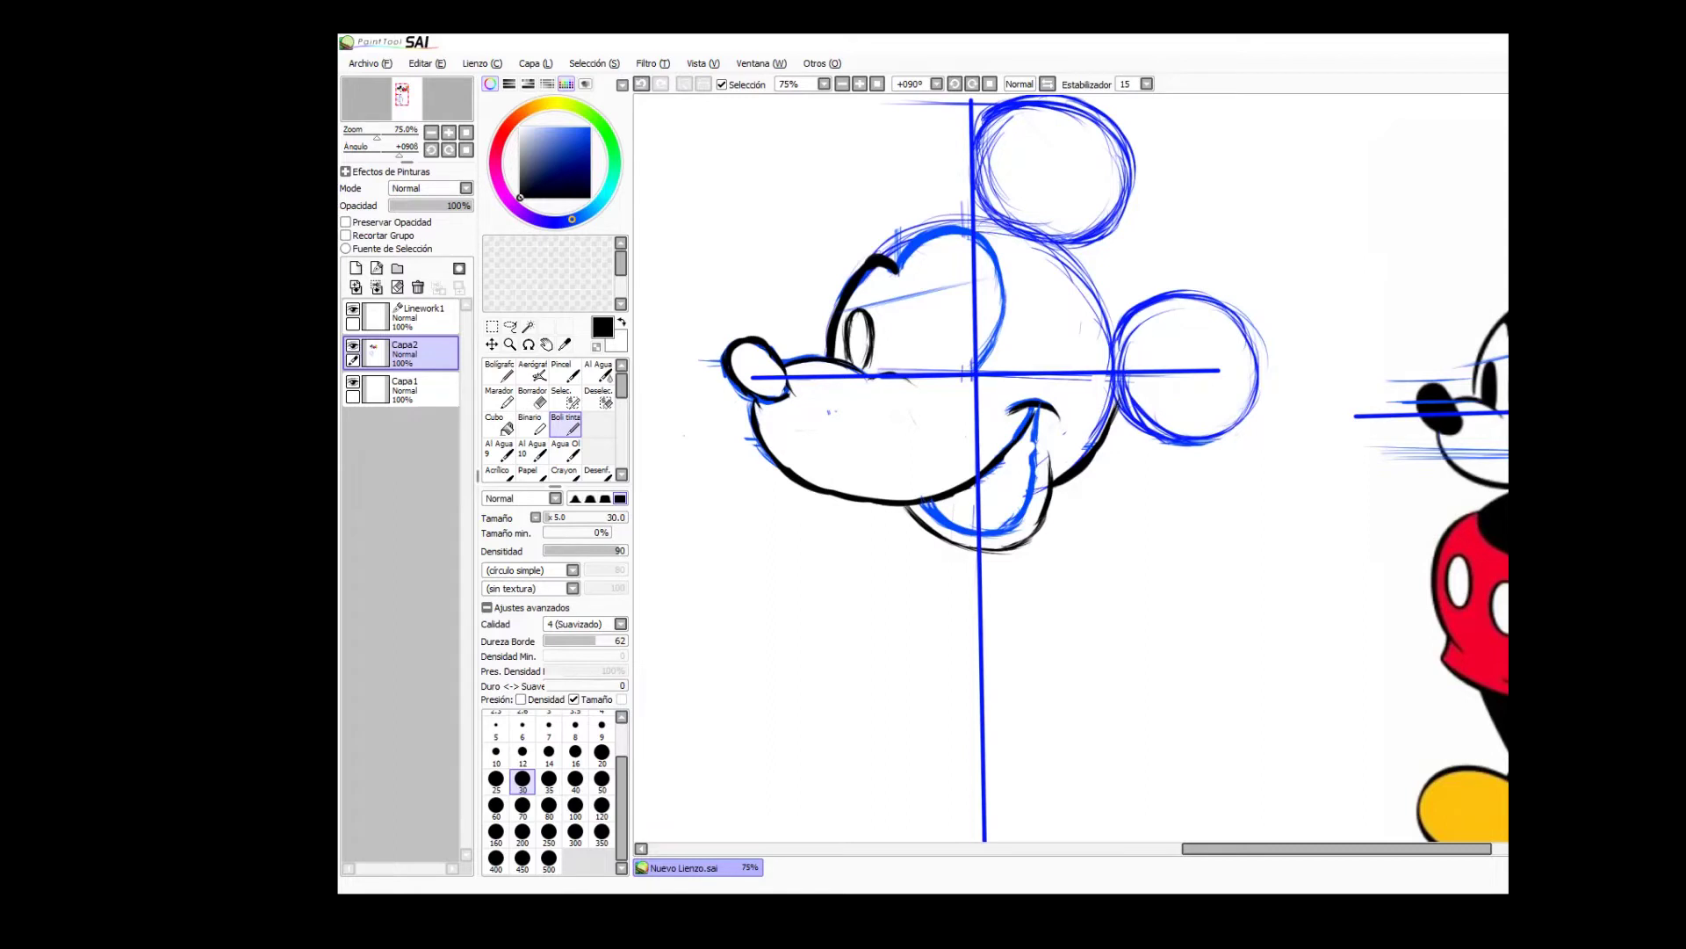
pyautogui.moveTo(889, 376)
pyautogui.mouseDown()
pyautogui.moveTo(902, 298)
pyautogui.moveTo(919, 312)
pyautogui.moveTo(906, 369)
pyautogui.mouseUp()
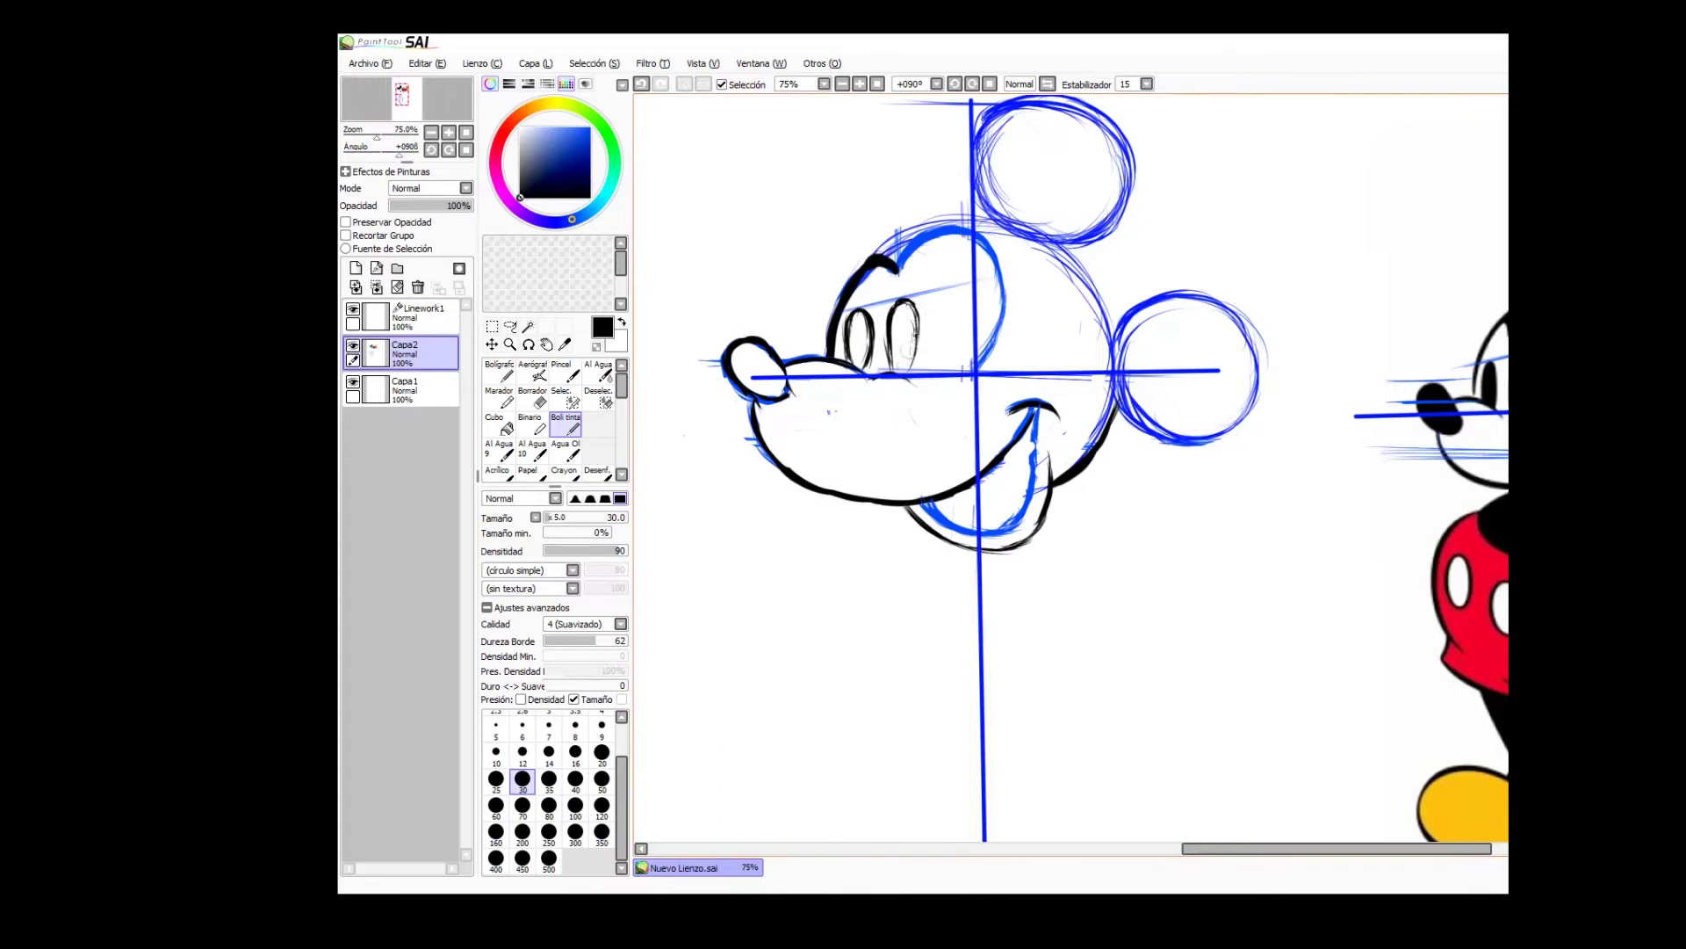
# Sketch two enlarged eye ovals to the right of the upper ear, with an arrow pointing to the head.
pyautogui.moveTo(1310, 293)
pyautogui.mouseDown()
pyautogui.moveTo(1282, 222)
pyautogui.moveTo(1328, 290)
pyautogui.mouseUp()
pyautogui.moveTo(1360, 286)
pyautogui.mouseDown()
pyautogui.moveTo(1402, 180)
pyautogui.moveTo(1384, 285)
pyautogui.mouseUp()
pyautogui.moveTo(1300, 286); pyautogui.dragTo(1386, 279)
pyautogui.moveTo(1265, 200); pyautogui.dragTo(1128, 263)
pyautogui.moveTo(1127, 264); pyautogui.dragTo(1230, 257)
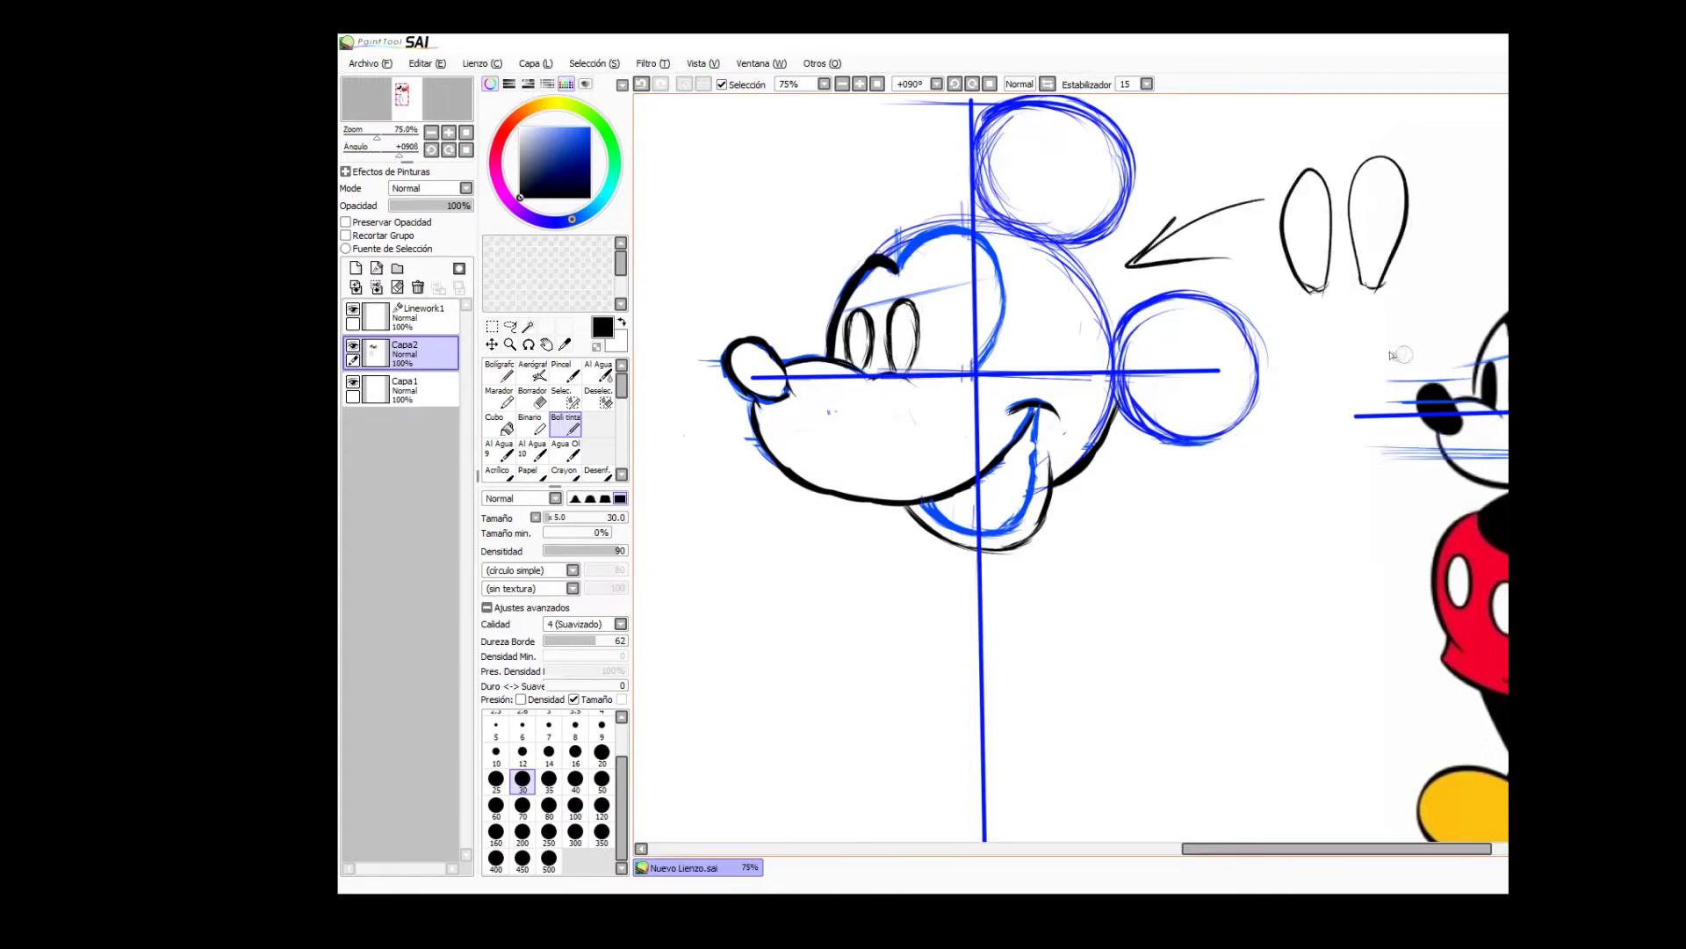
# Undo the enlarged eye ovals and the arrow beside the ears.
pyautogui.hotkey('ctrl', 'z')
pyautogui.hotkey('ctrl', 'z')
pyautogui.hotkey('ctrl', 'z')
pyautogui.hotkey('ctrl', 'z')
pyautogui.hotkey('ctrl', 'z')
pyautogui.hotkey('ctrl', 'z')
pyautogui.hotkey('ctrl', 'z')
pyautogui.hotkey('ctrl', 'z')
pyautogui.hotkey('ctrl', 'z')
# Trace the top and back of the head and the upper ear circle in black.
pyautogui.moveTo(848, 288)
pyautogui.mouseDown()
pyautogui.moveTo(928, 226)
pyautogui.moveTo(998, 220)
pyautogui.moveTo(1062, 249)
pyautogui.moveTo(1115, 336)
pyautogui.mouseUp()
pyautogui.moveTo(1076, 253); pyautogui.dragTo(1108, 369)
pyautogui.moveTo(1117, 469); pyautogui.dragTo(1175, 449)
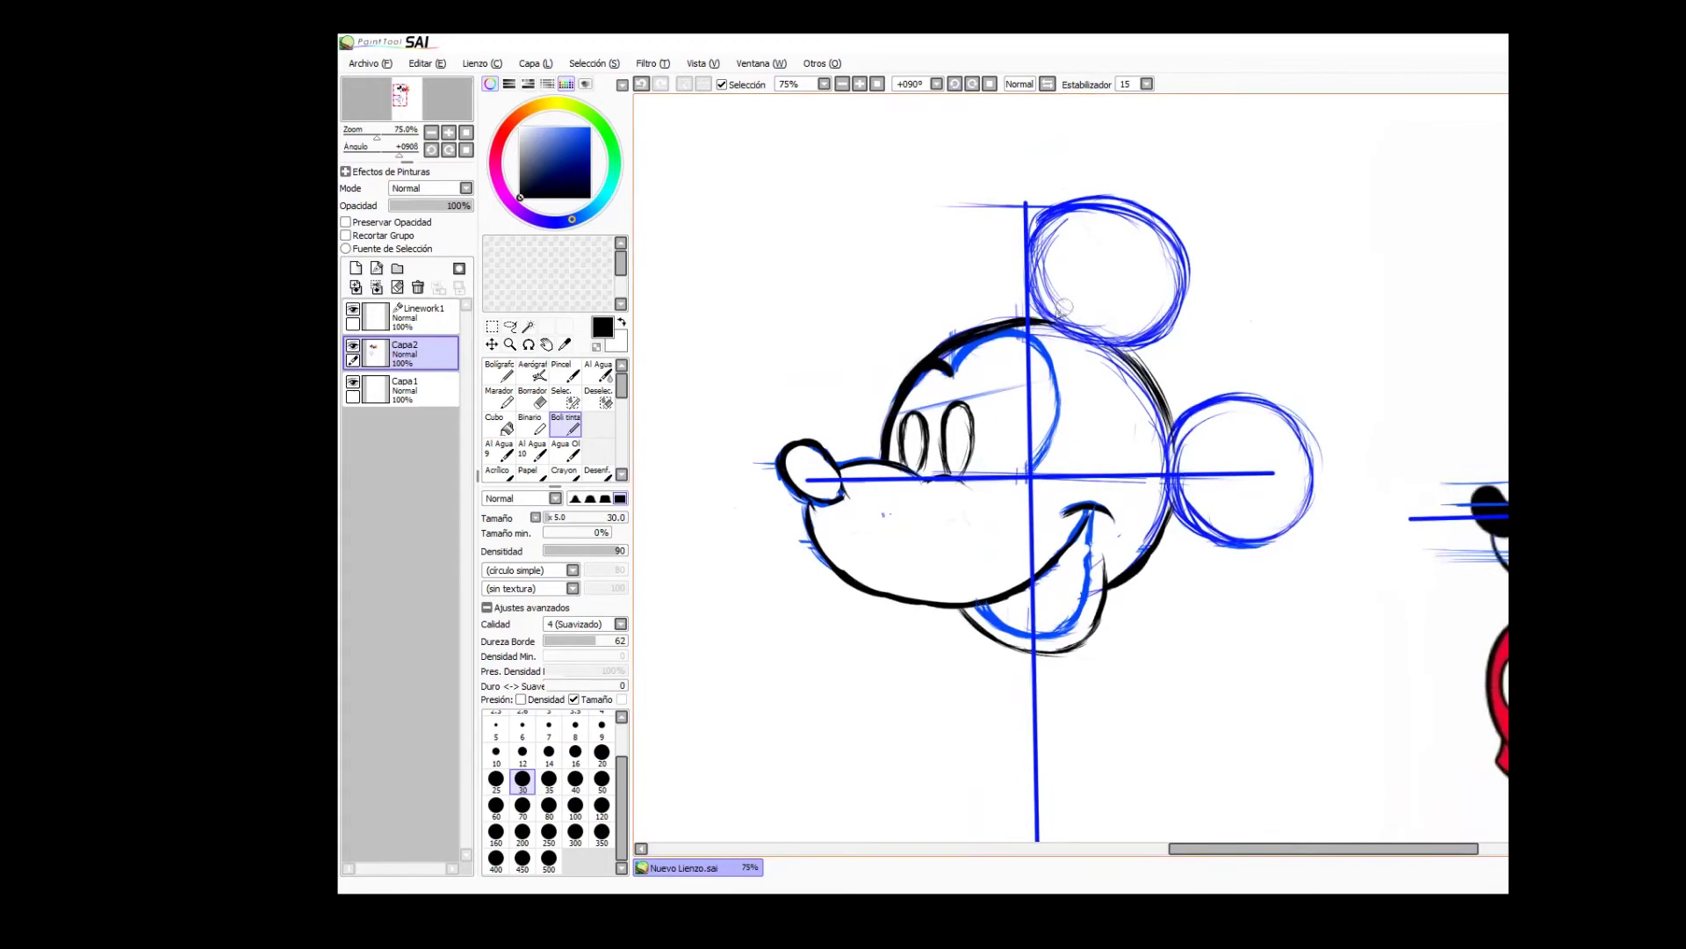
pyautogui.moveTo(1024, 298)
pyautogui.mouseDown()
pyautogui.moveTo(1067, 204)
pyautogui.moveTo(1195, 290)
pyautogui.moveTo(1085, 344)
pyautogui.mouseUp()
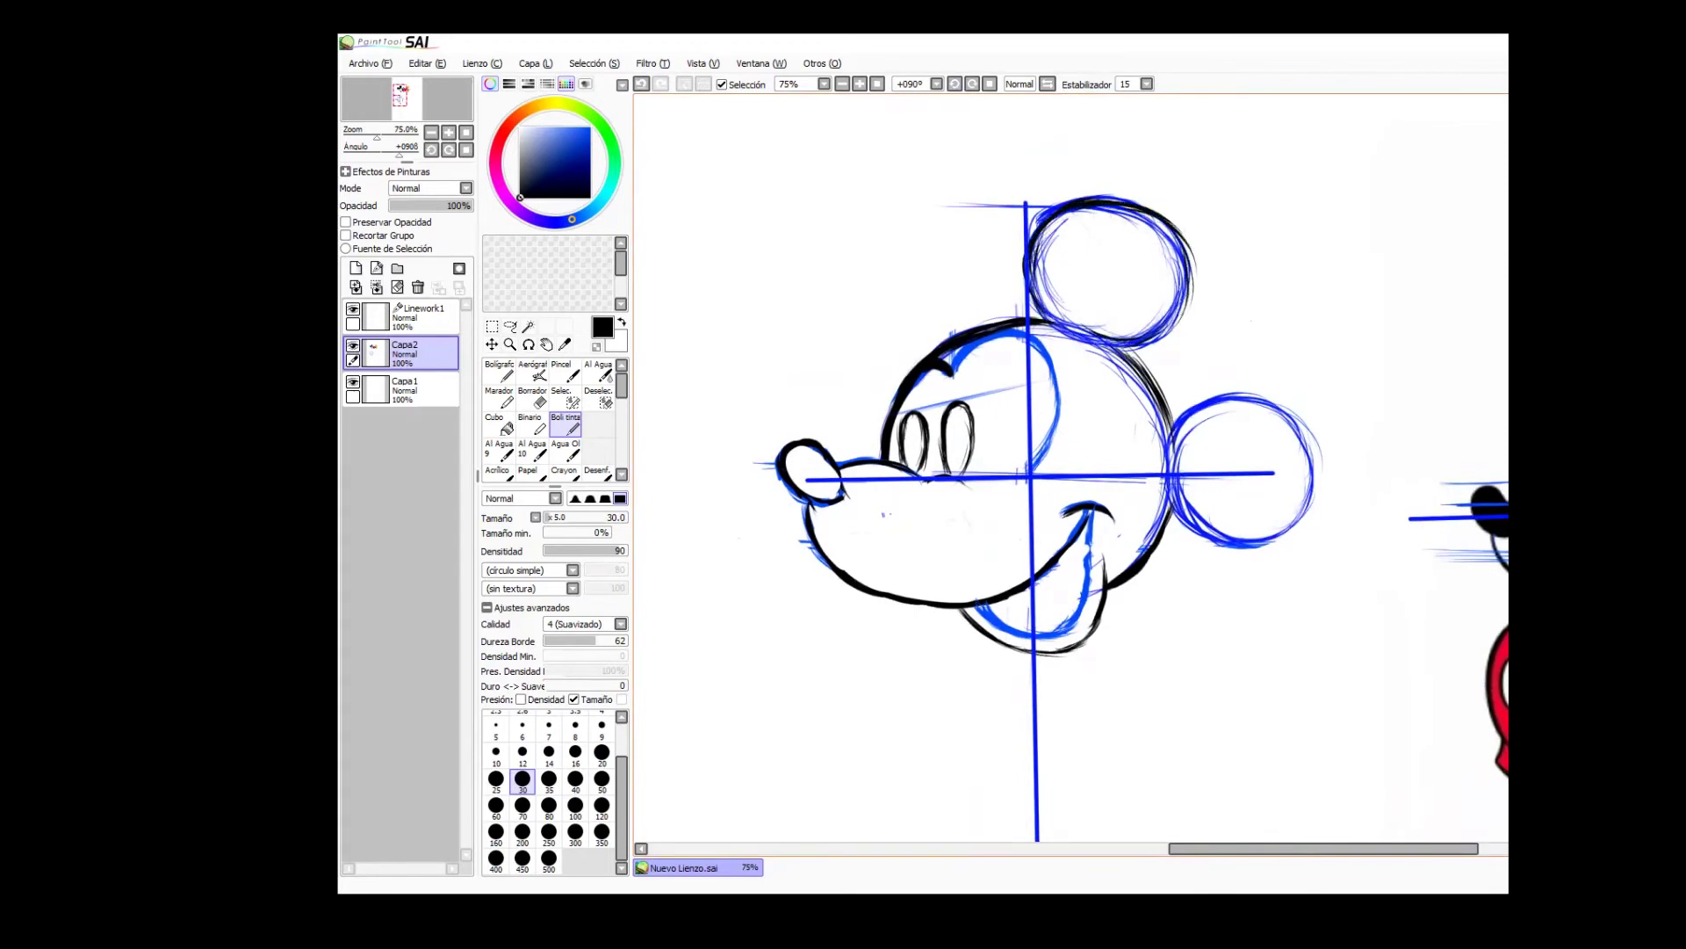
# Draw the tongue inside the open mouth, and reinforce the muzzle's lower edge and the mouth's right edge in black.
pyautogui.moveTo(1011, 621); pyautogui.dragTo(1099, 553)
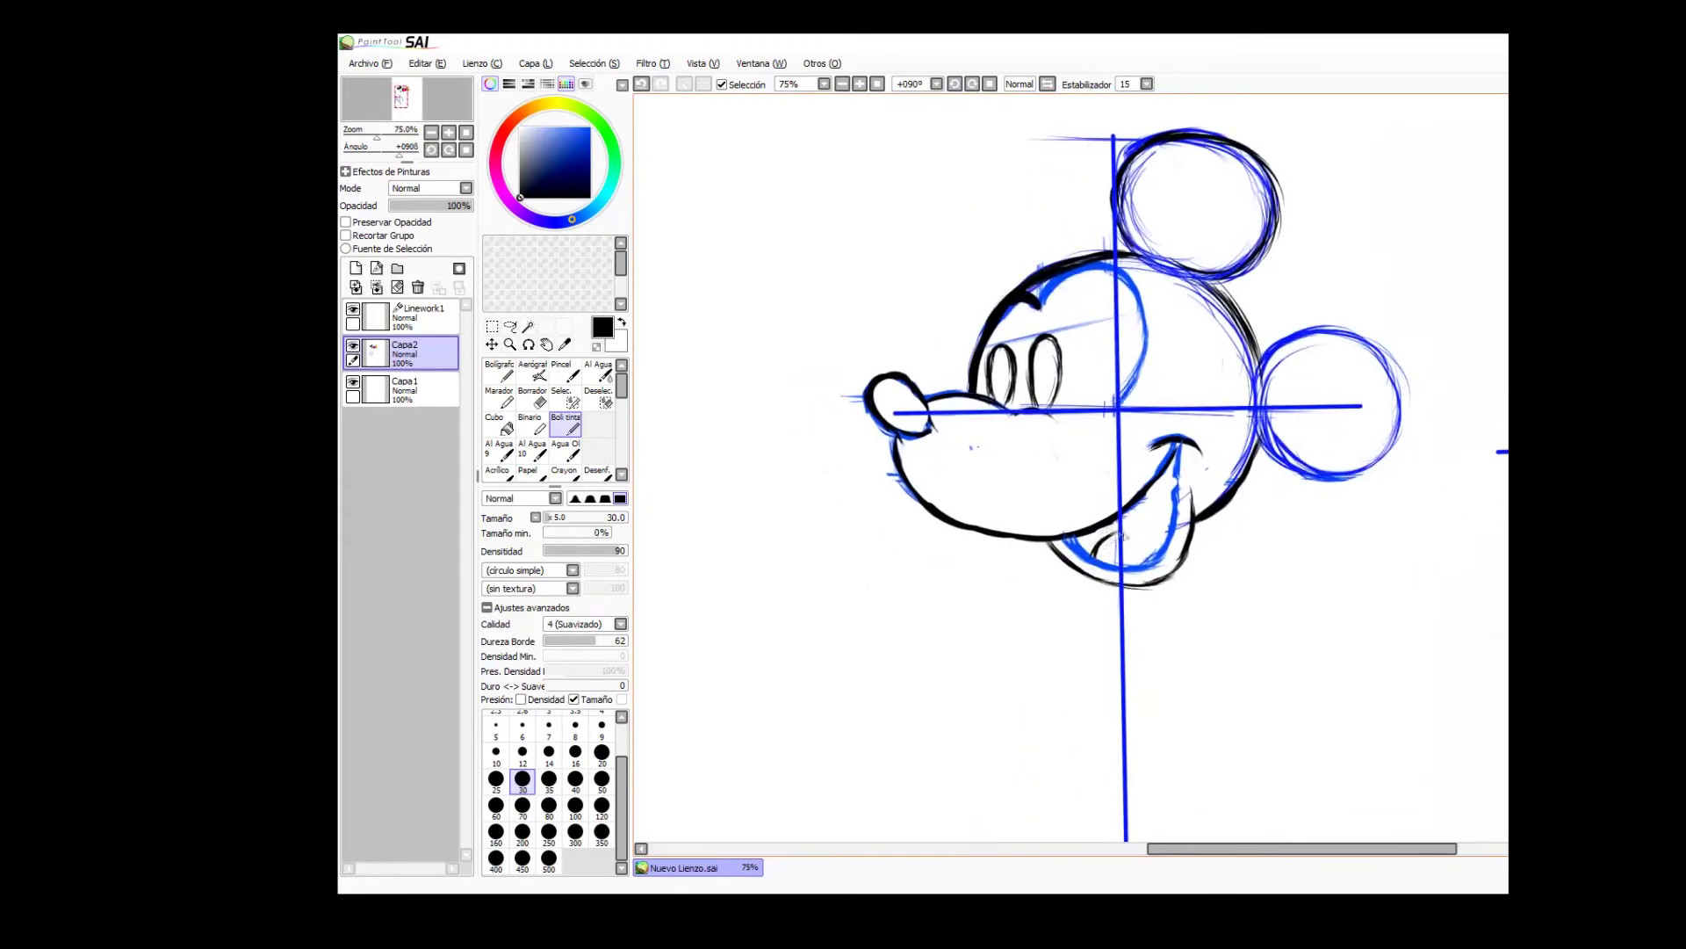
pyautogui.moveTo(1239, 505); pyautogui.dragTo(1165, 510)
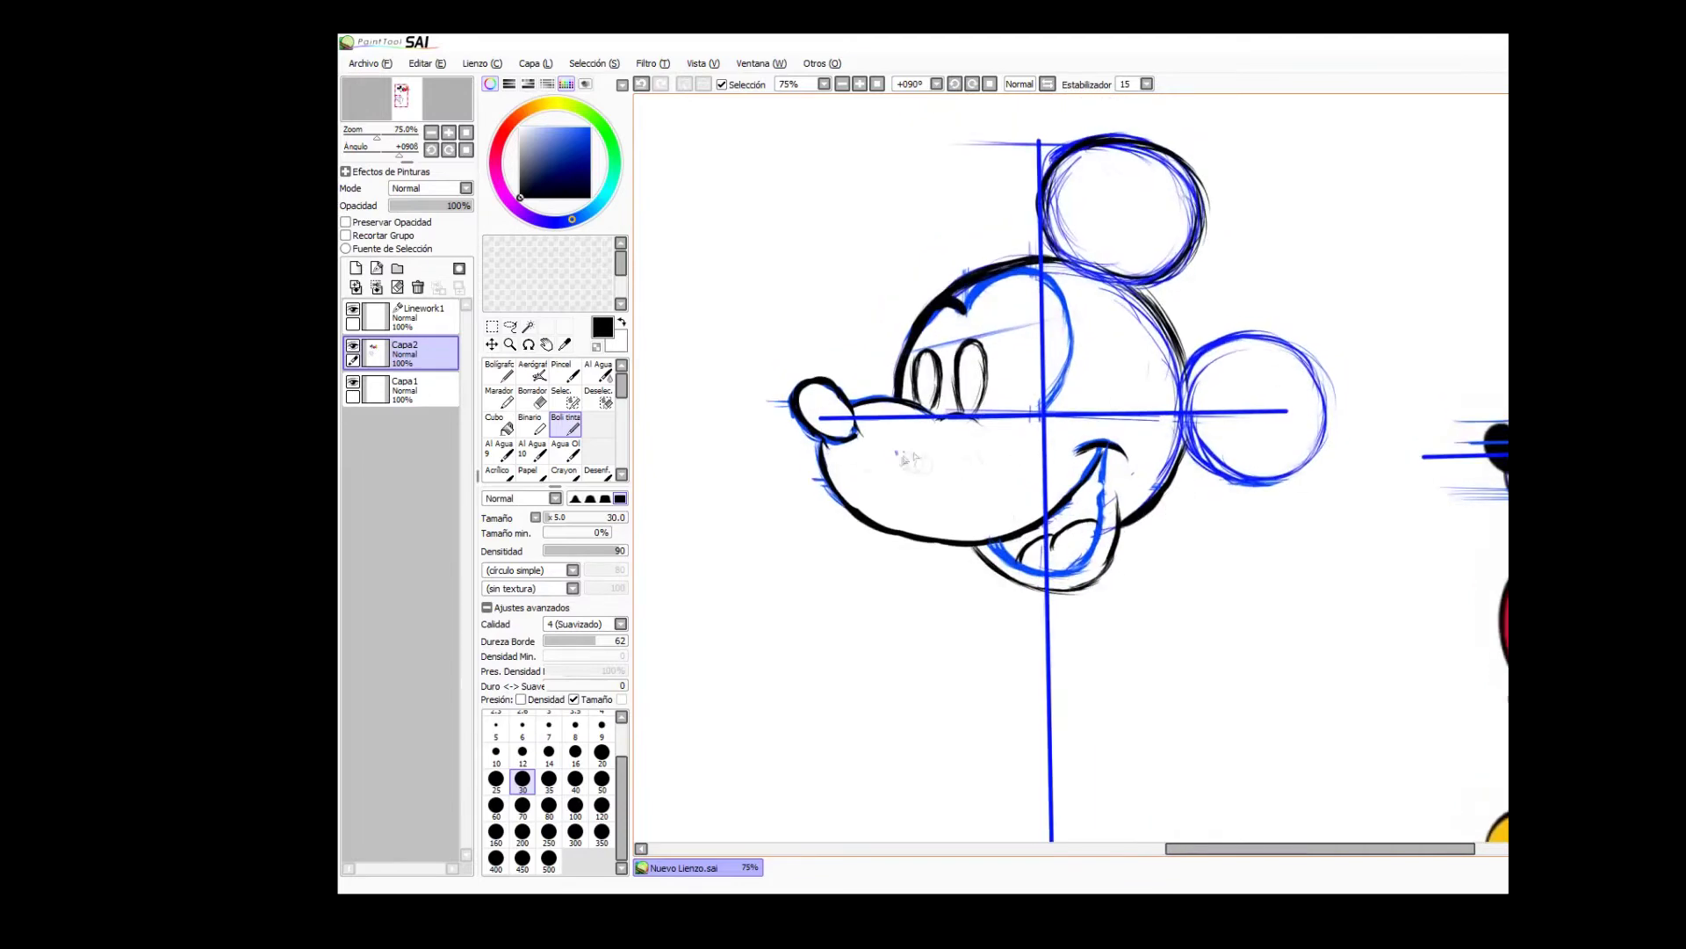
pyautogui.moveTo(837, 459); pyautogui.dragTo(902, 542)
pyautogui.moveTo(1099, 453); pyautogui.dragTo(1109, 525)
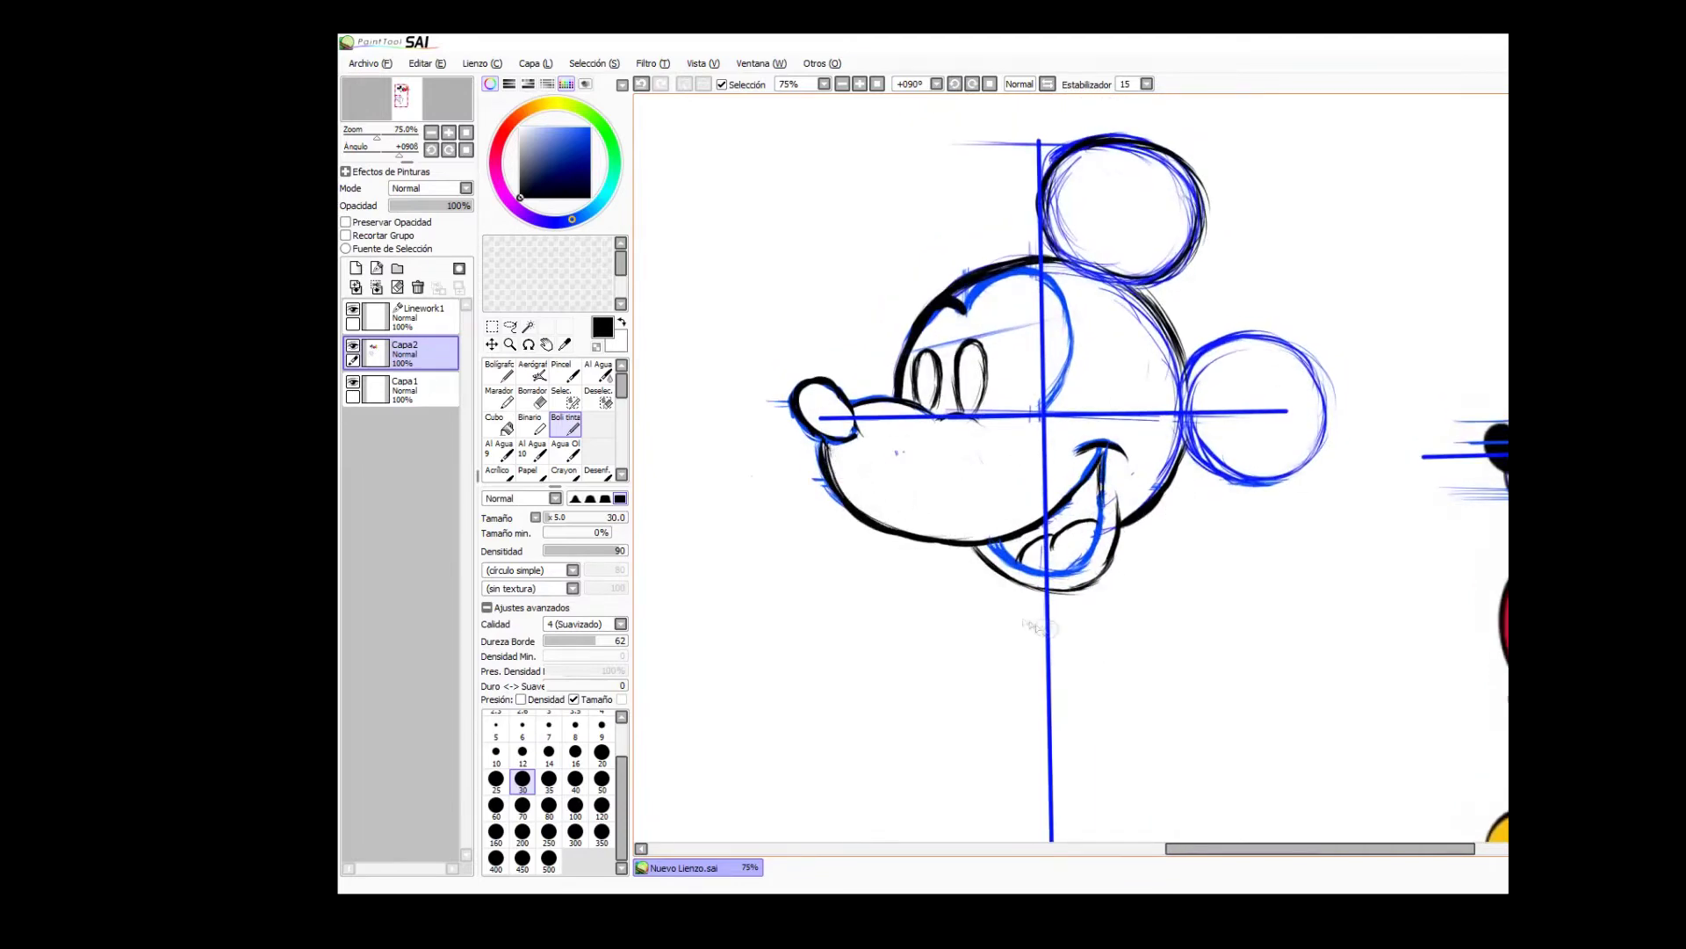
# On the Linework1 layer, erase the horizontal and vertical guide lines crossing the head and ears.
pyautogui.click(424, 317)
pyautogui.moveTo(1144, 411); pyautogui.dragTo(826, 418)
pyautogui.moveTo(1043, 387); pyautogui.dragTo(1039, 139)
pyautogui.moveTo(1120, 411); pyautogui.dragTo(1284, 411)
pyautogui.moveTo(1045, 434); pyautogui.dragTo(1051, 594)
# On the Capa2 layer, erase the leftover construction strokes inside the head and around the eyes, nose and muzzle.
pyautogui.click(421, 351)
pyautogui.moveTo(1016, 418); pyautogui.dragTo(991, 412)
pyautogui.moveTo(1054, 319)
pyautogui.mouseDown()
pyautogui.moveTo(946, 340)
pyautogui.moveTo(978, 331)
pyautogui.mouseUp()
pyautogui.moveTo(1030, 395)
pyautogui.mouseDown()
pyautogui.moveTo(1034, 434)
pyautogui.moveTo(1159, 413)
pyautogui.moveTo(1155, 474)
pyautogui.moveTo(1159, 386)
pyautogui.moveTo(1089, 290)
pyautogui.moveTo(1156, 359)
pyautogui.mouseUp()
pyautogui.moveTo(1047, 283); pyautogui.dragTo(1099, 286)
pyautogui.moveTo(778, 386)
pyautogui.mouseDown()
pyautogui.moveTo(780, 427)
pyautogui.moveTo(914, 551)
pyautogui.mouseUp()
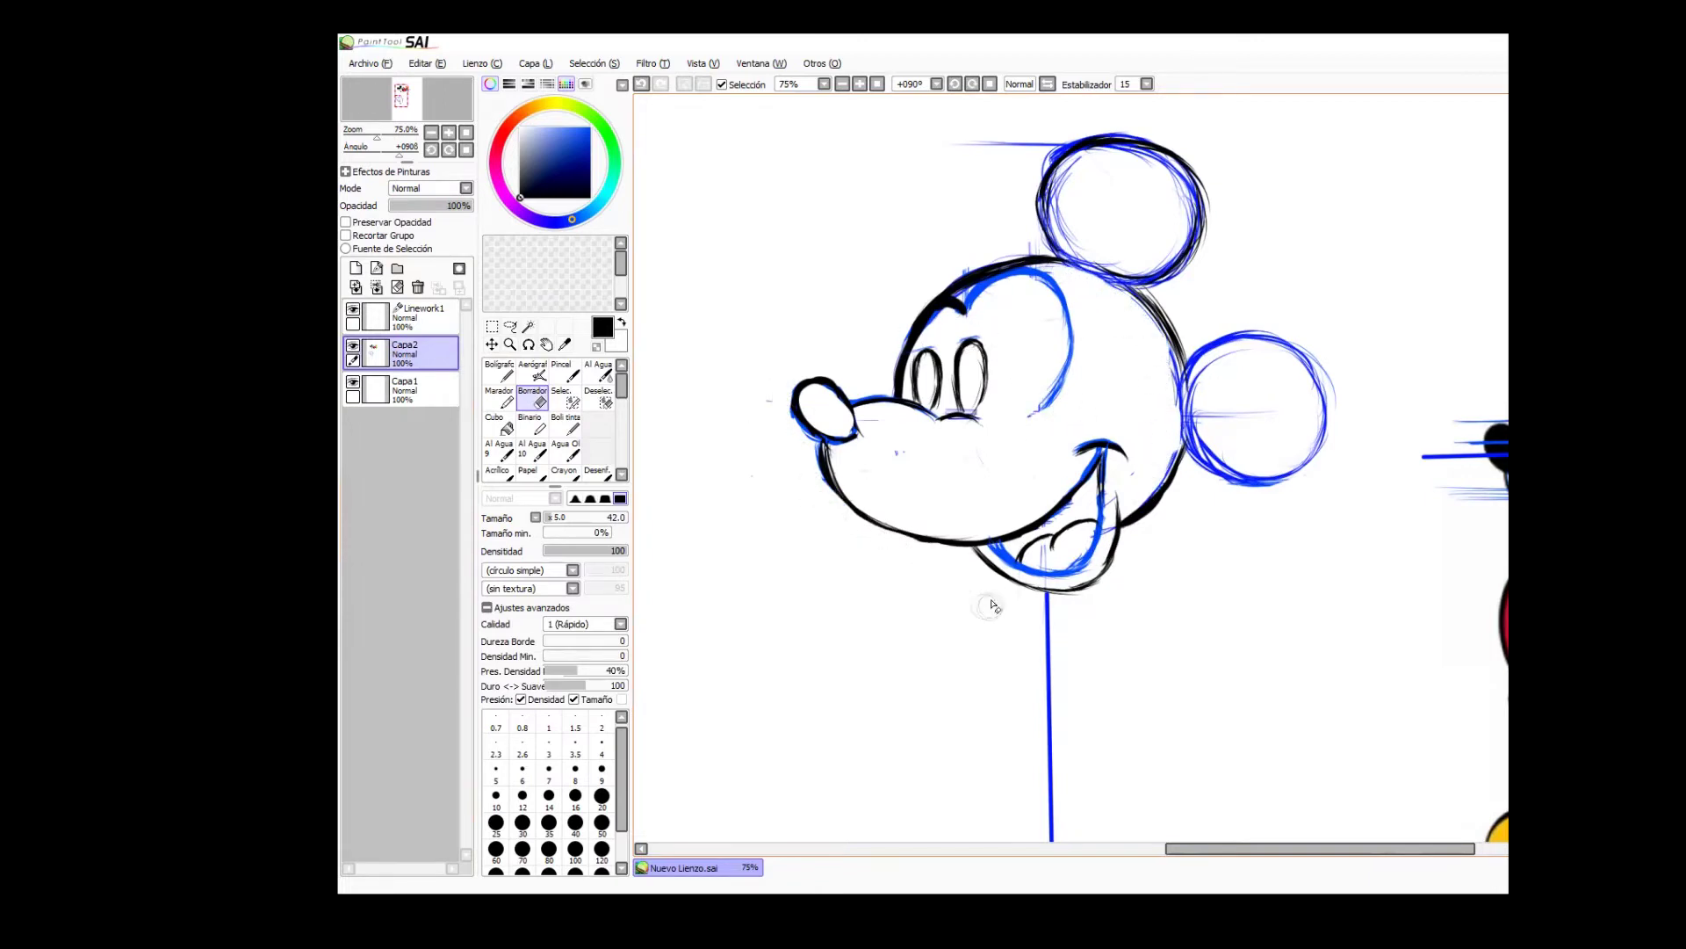
# Draw the cheek's upper curve in blue with the ink pen, from the face line around toward the back of the head.
pyautogui.click(567, 423)
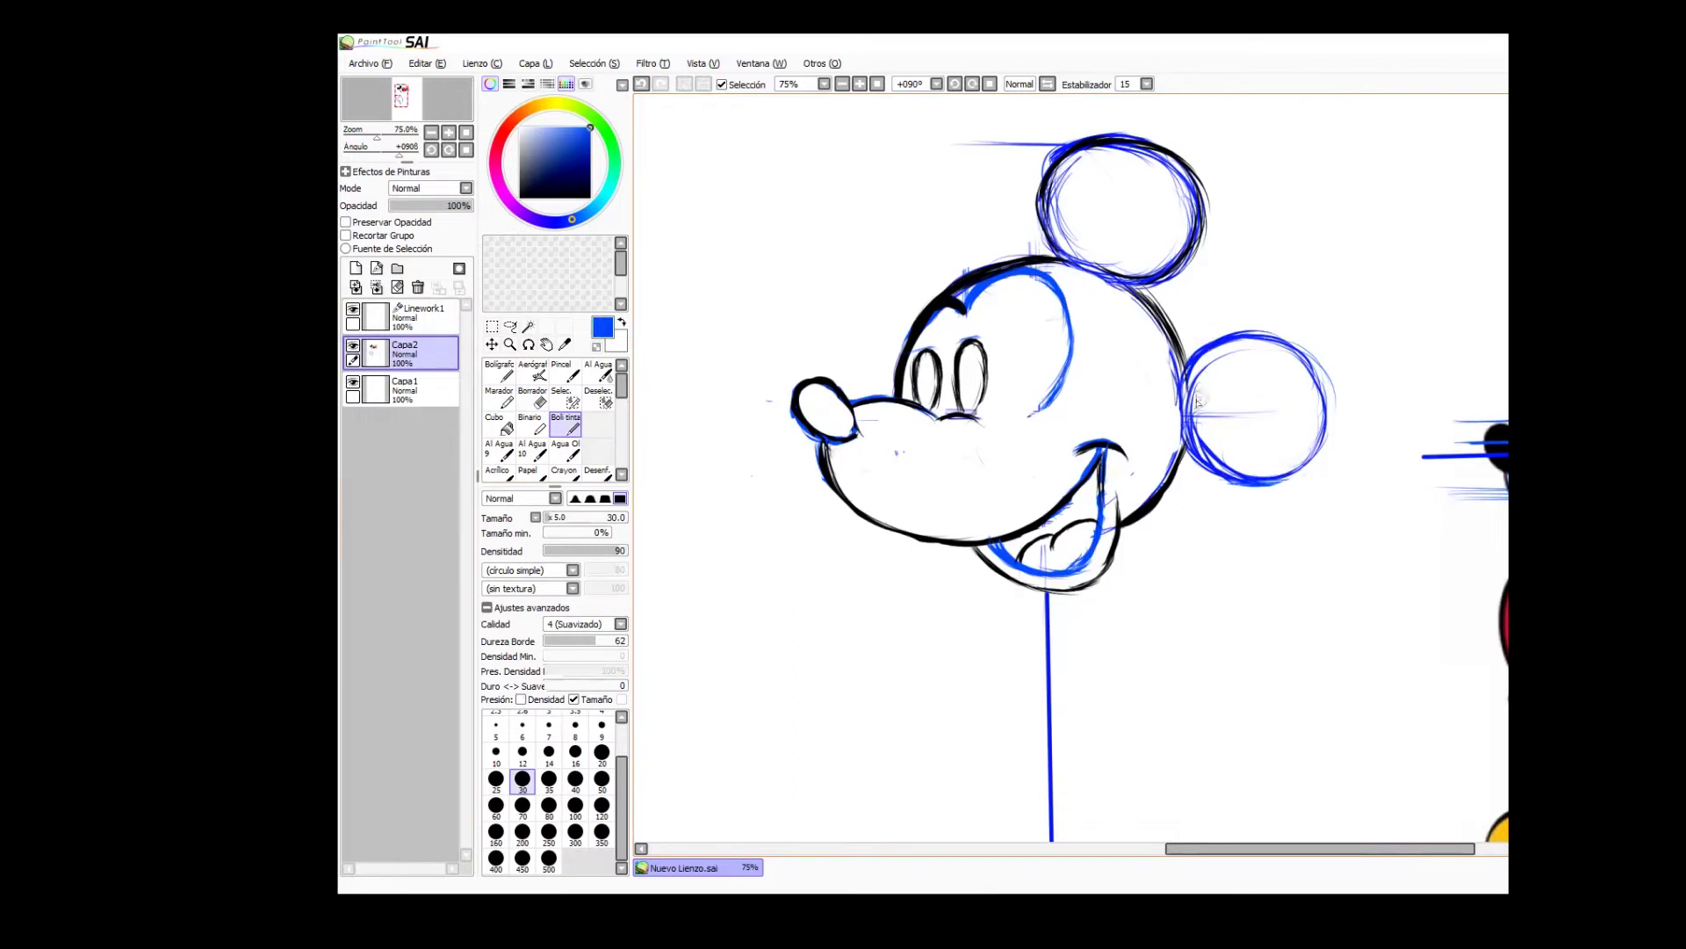
pyautogui.moveTo(1045, 413)
pyautogui.mouseDown()
pyautogui.moveTo(1137, 388)
pyautogui.moveTo(1165, 404)
pyautogui.moveTo(1173, 481)
pyautogui.mouseUp()
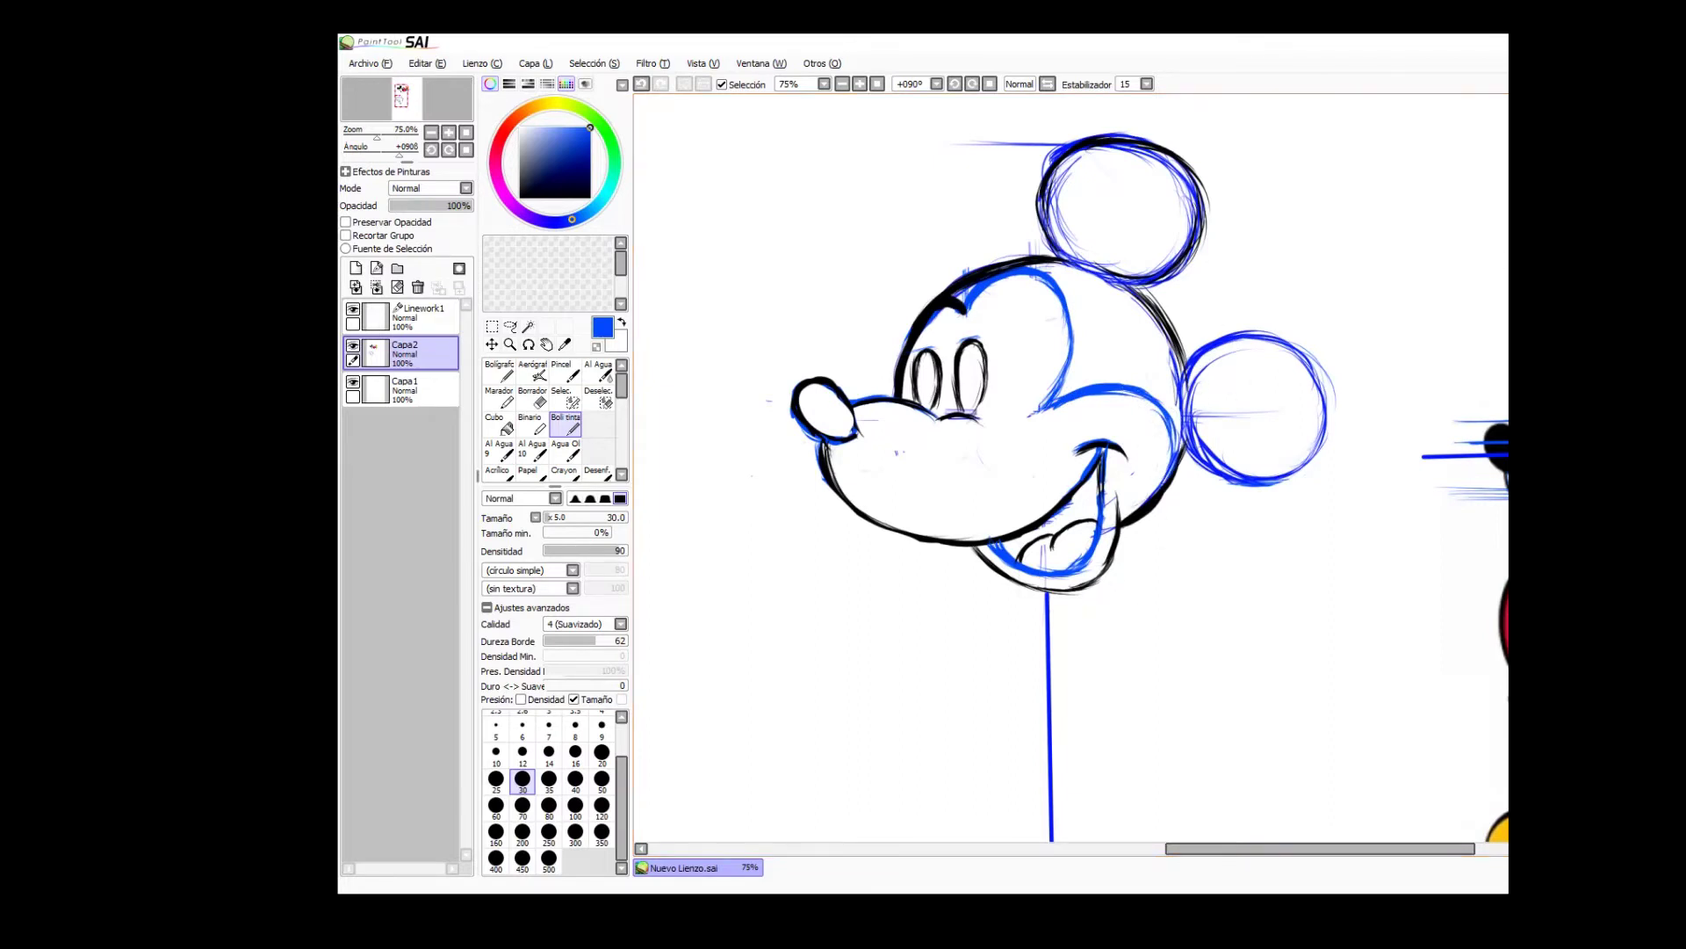
pyautogui.moveTo(1130, 462)
pyautogui.mouseDown()
pyautogui.moveTo(983, 413)
pyautogui.moveTo(1135, 413)
pyautogui.moveTo(1160, 446)
pyautogui.moveTo(1111, 527)
pyautogui.mouseUp()
pyautogui.hotkey('ctrl', 'z')
# Erase the rough construction strokes inside and around both ear circles.
pyautogui.press('e')
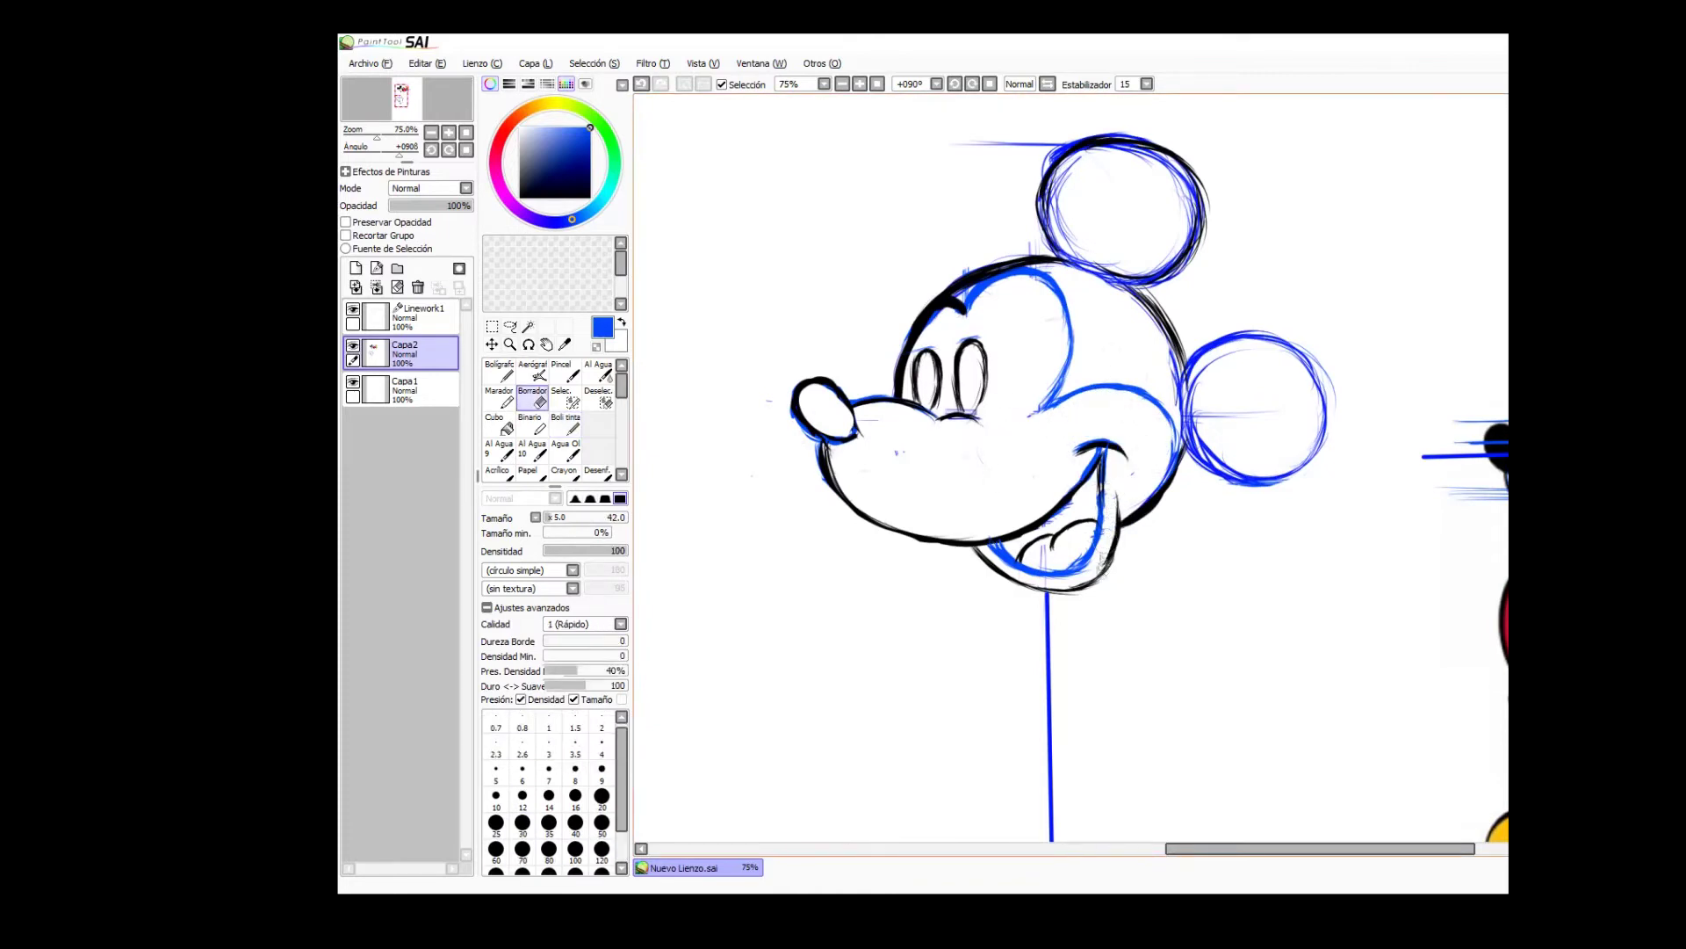
pyautogui.moveTo(962, 143)
pyautogui.mouseDown()
pyautogui.moveTo(1067, 211)
pyautogui.moveTo(1093, 160)
pyautogui.moveTo(1136, 164)
pyautogui.moveTo(1183, 215)
pyautogui.moveTo(1175, 246)
pyautogui.mouseUp()
pyautogui.moveTo(1039, 164)
pyautogui.mouseDown()
pyautogui.moveTo(1052, 144)
pyautogui.moveTo(1163, 134)
pyautogui.mouseUp()
pyautogui.moveTo(1159, 330)
pyautogui.mouseDown()
pyautogui.moveTo(1230, 412)
pyautogui.moveTo(1216, 387)
pyautogui.moveTo(1232, 460)
pyautogui.moveTo(1209, 451)
pyautogui.moveTo(1270, 415)
pyautogui.moveTo(1200, 404)
pyautogui.moveTo(1337, 390)
pyautogui.mouseUp()
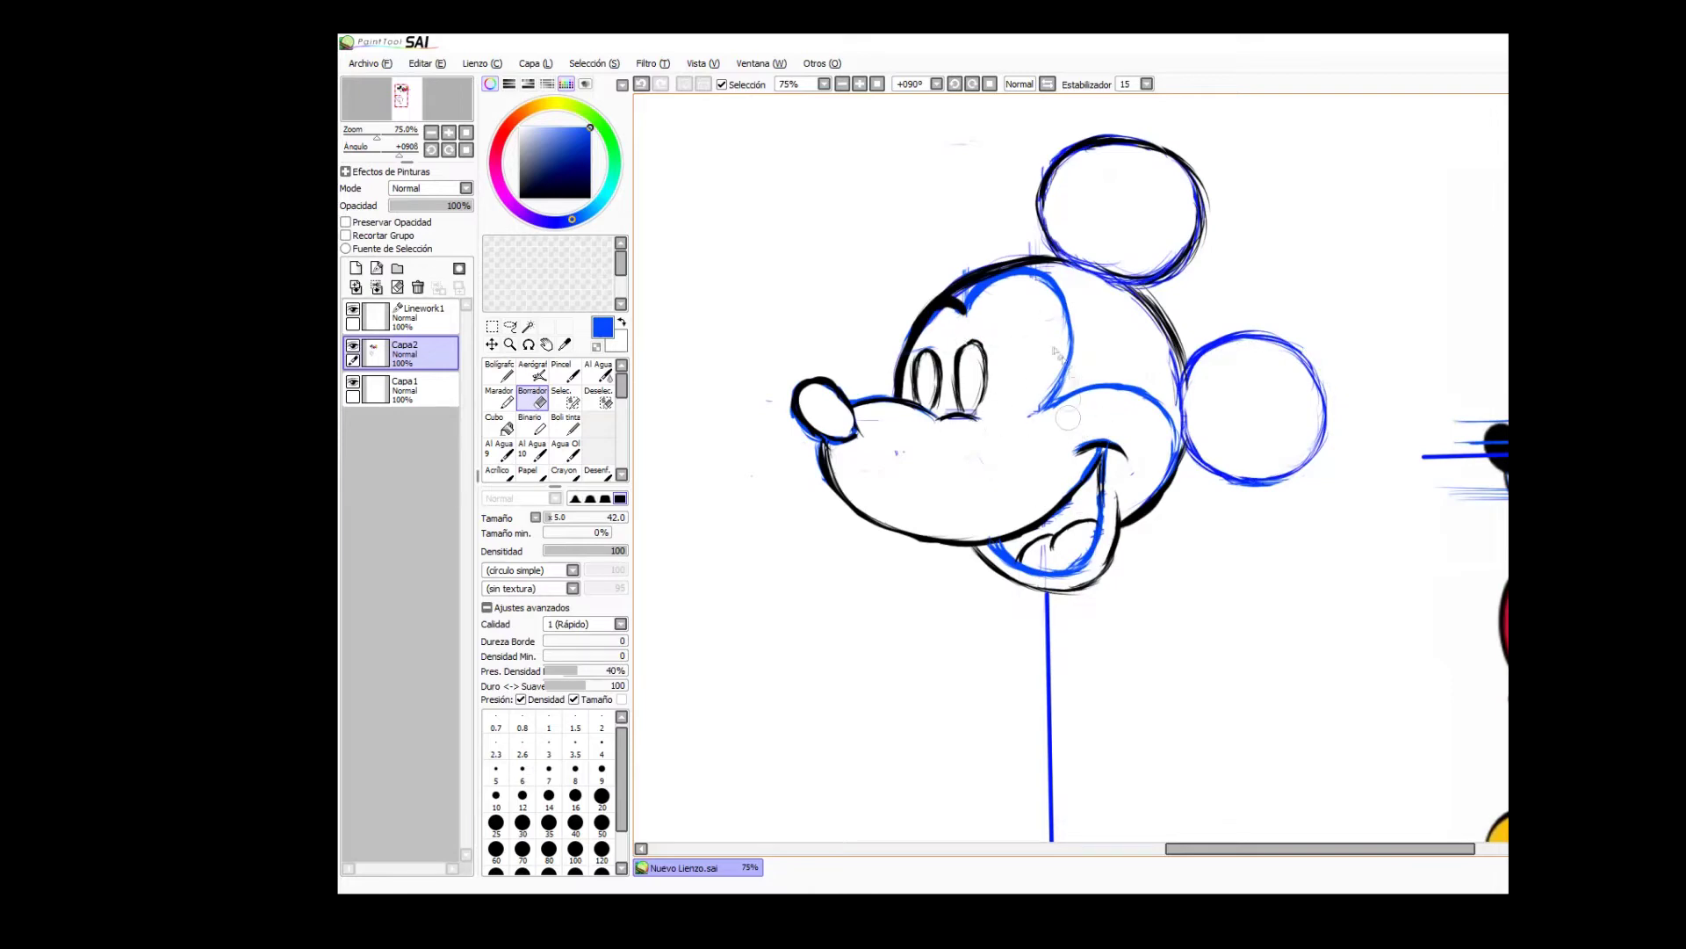
# Redraw the nose in blue slightly farther out from the muzzle and erase the old black nose outline.
pyautogui.click(510, 344)
pyautogui.rightClick(1127, 505)
pyautogui.moveTo(1118, 622); pyautogui.dragTo(1133, 499)
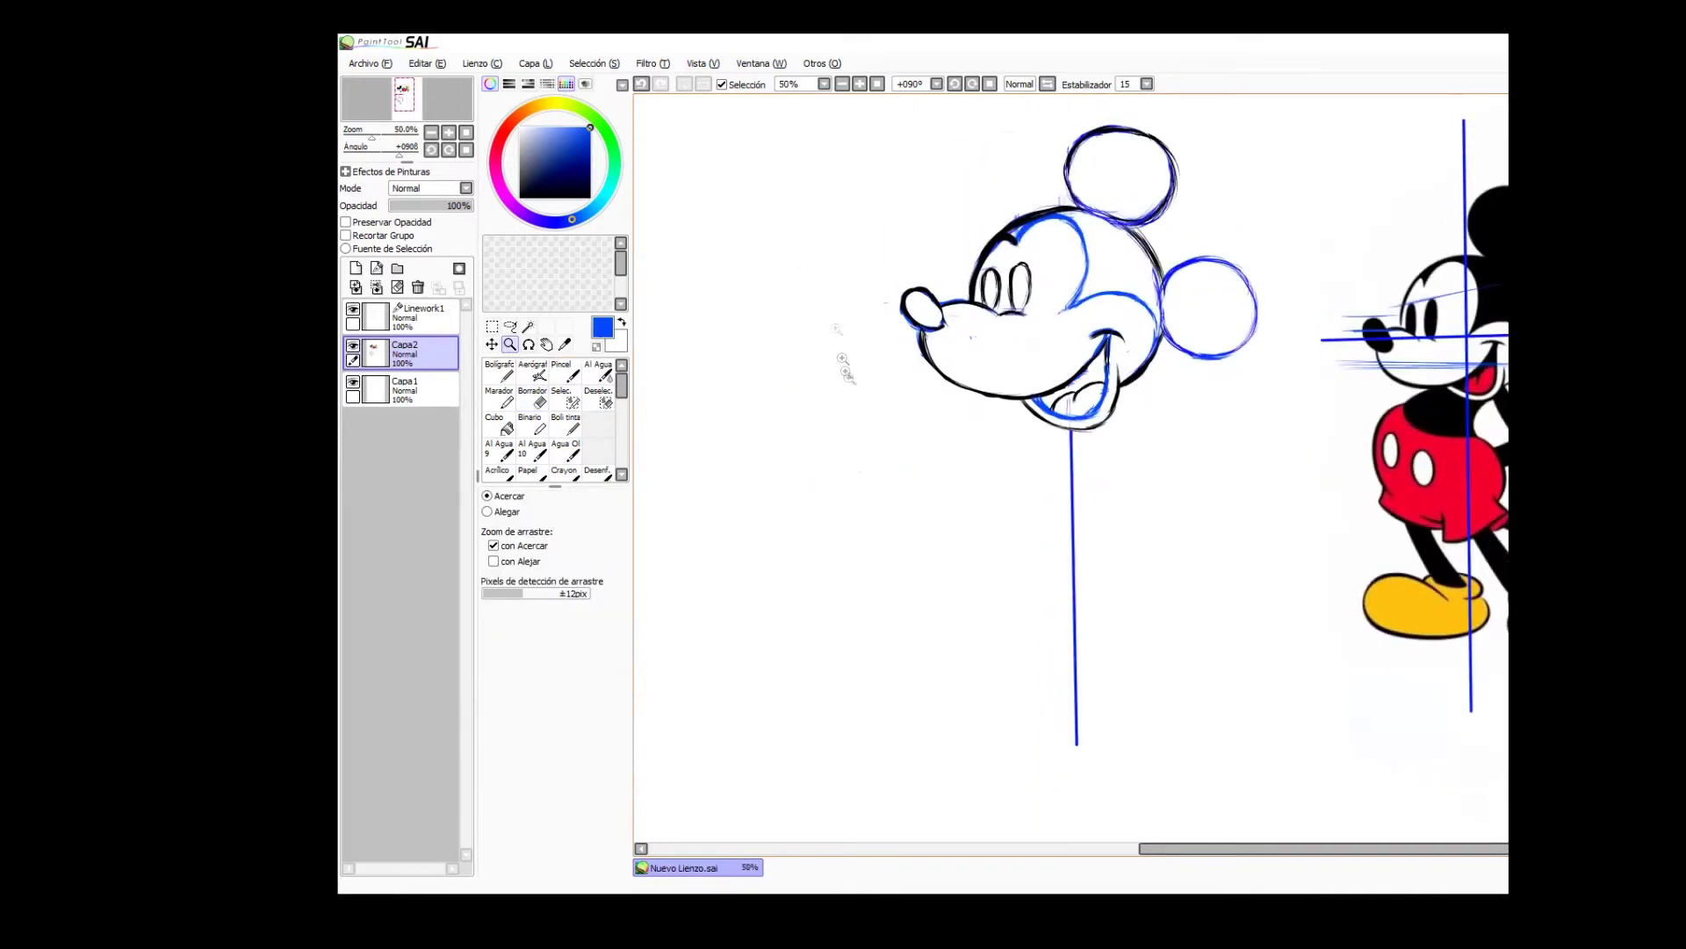
pyautogui.press('n')
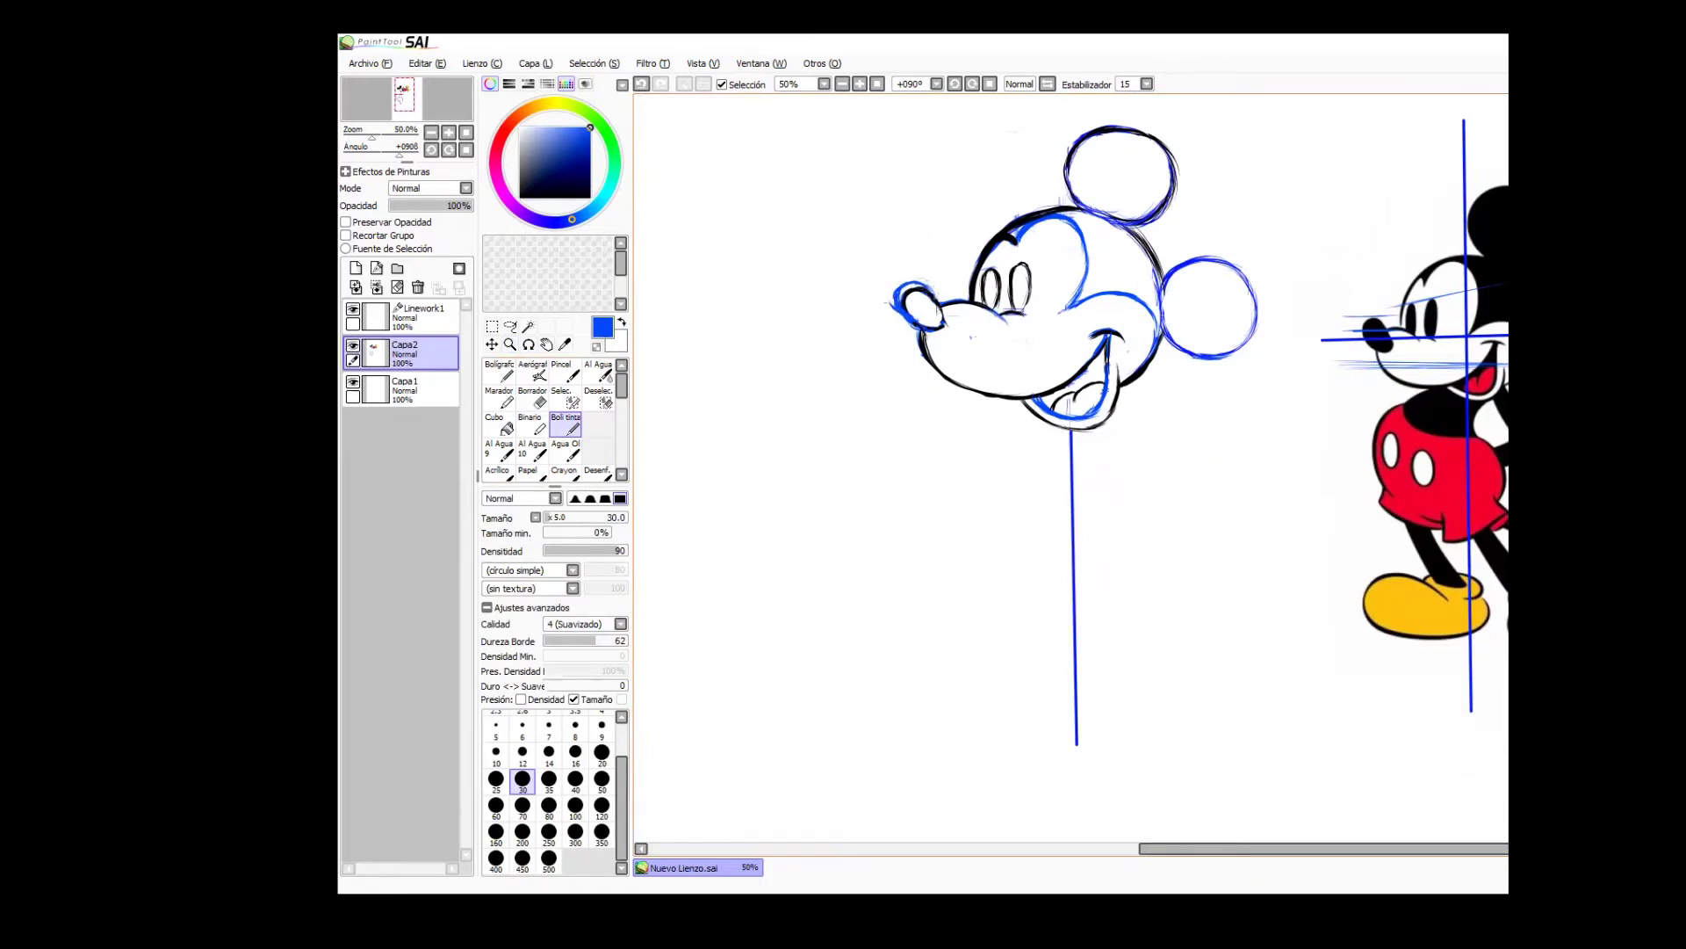
pyautogui.press('e')
pyautogui.moveTo(922, 299); pyautogui.dragTo(890, 306)
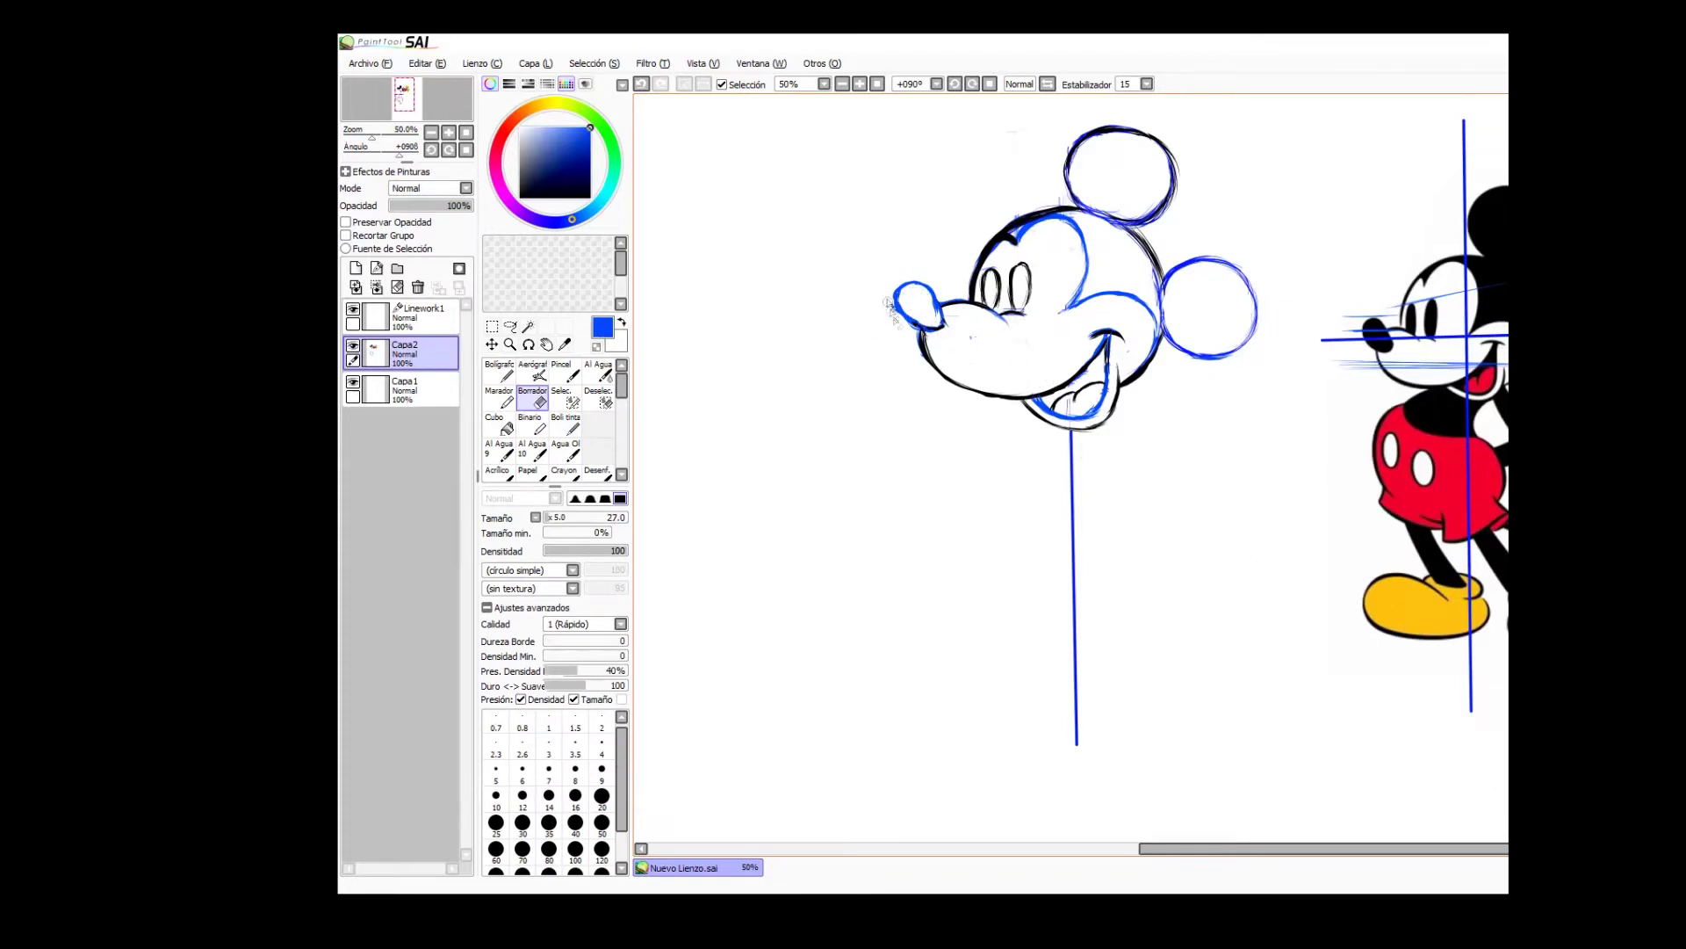
pyautogui.press('n')
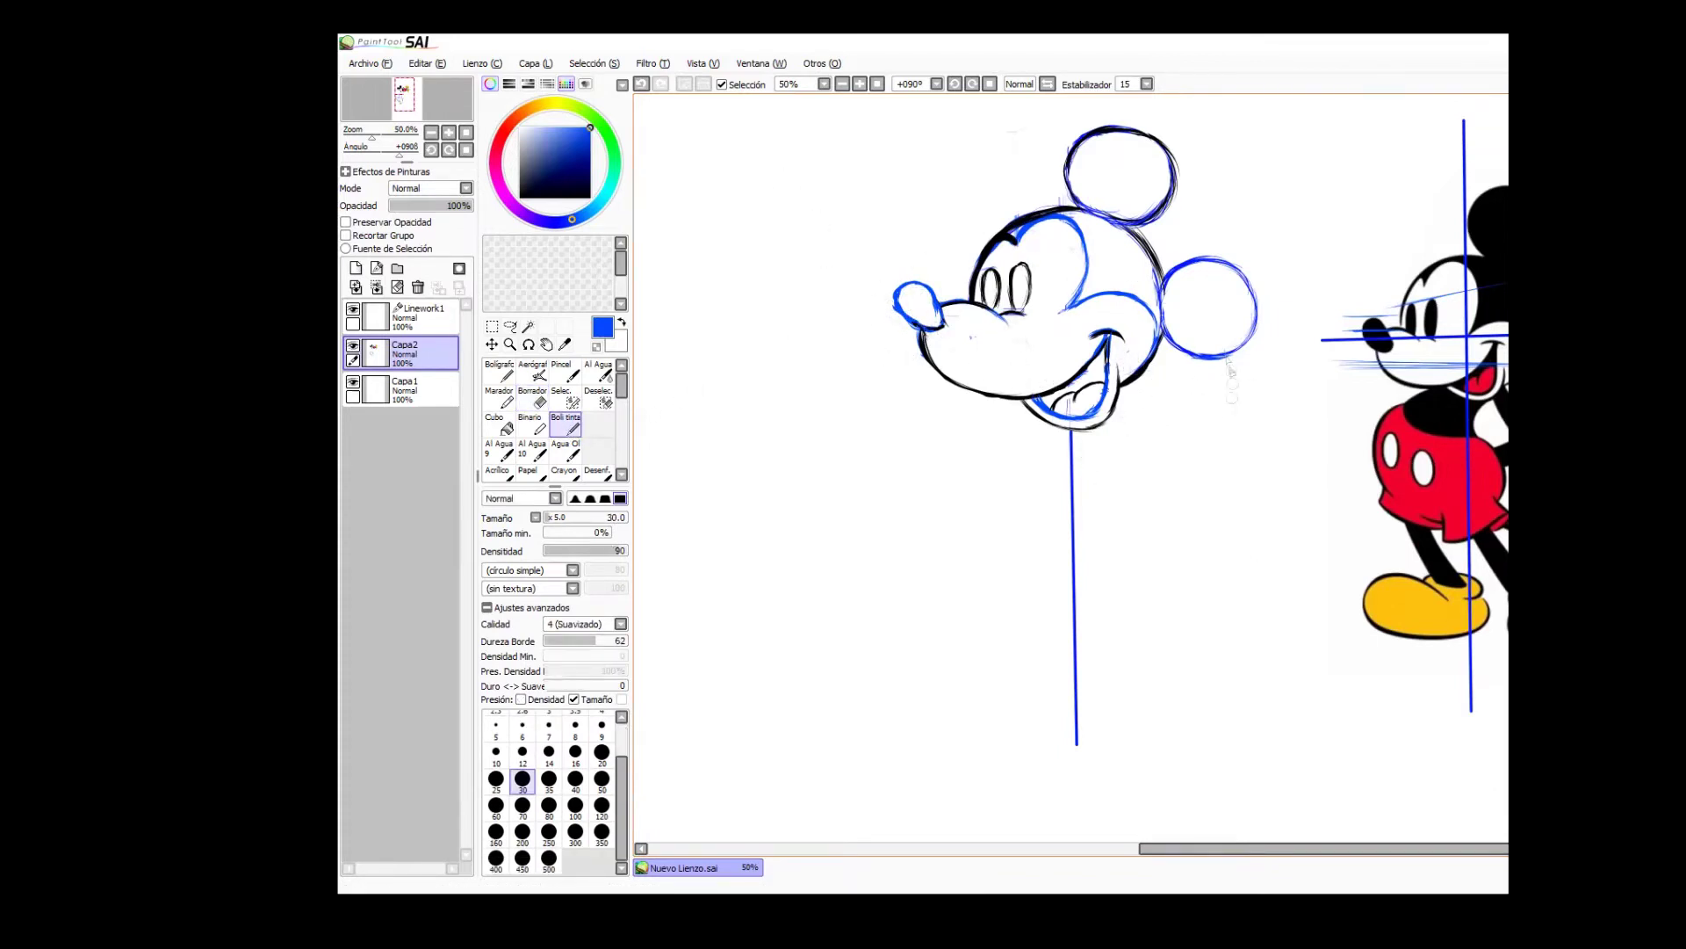
# Sketch the upper torso in blue beneath the chin, with a curved waistline across the vertical guide.
pyautogui.click(513, 343)
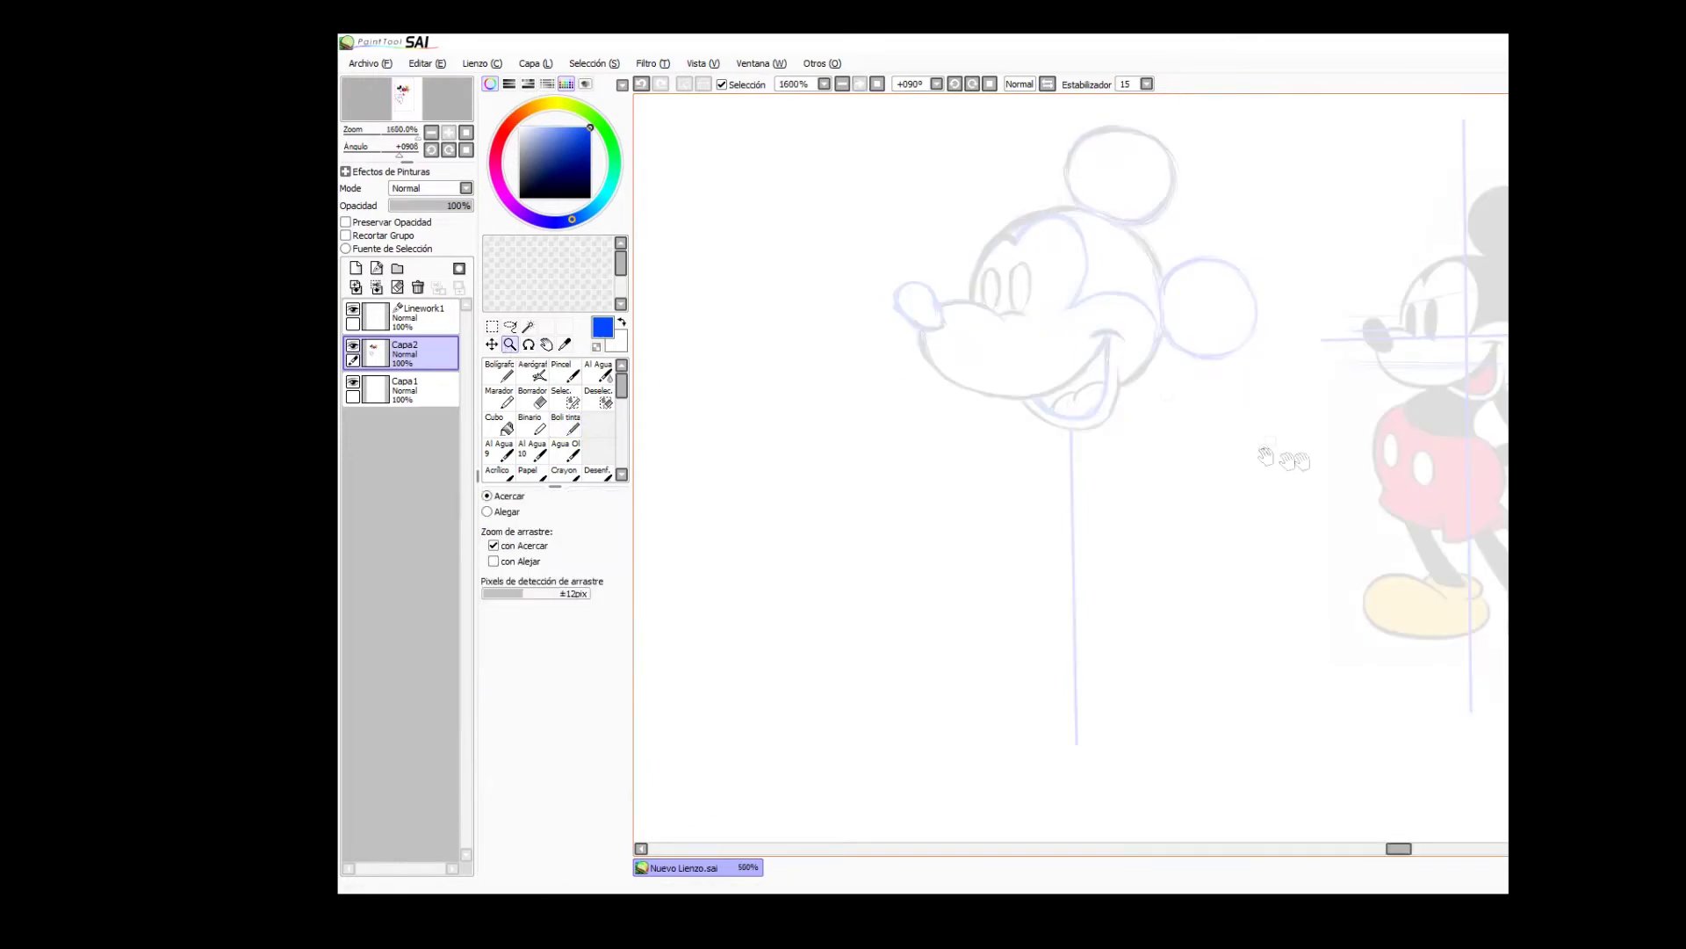
pyautogui.click(1283, 466)
pyautogui.moveTo(1370, 558)
pyautogui.mouseDown()
pyautogui.moveTo(1343, 539)
pyautogui.moveTo(1410, 627)
pyautogui.moveTo(1435, 621)
pyautogui.mouseUp()
pyautogui.click(567, 426)
pyautogui.click(511, 344)
pyautogui.rightClick(1239, 498)
pyautogui.moveTo(1302, 544); pyautogui.dragTo(1278, 482)
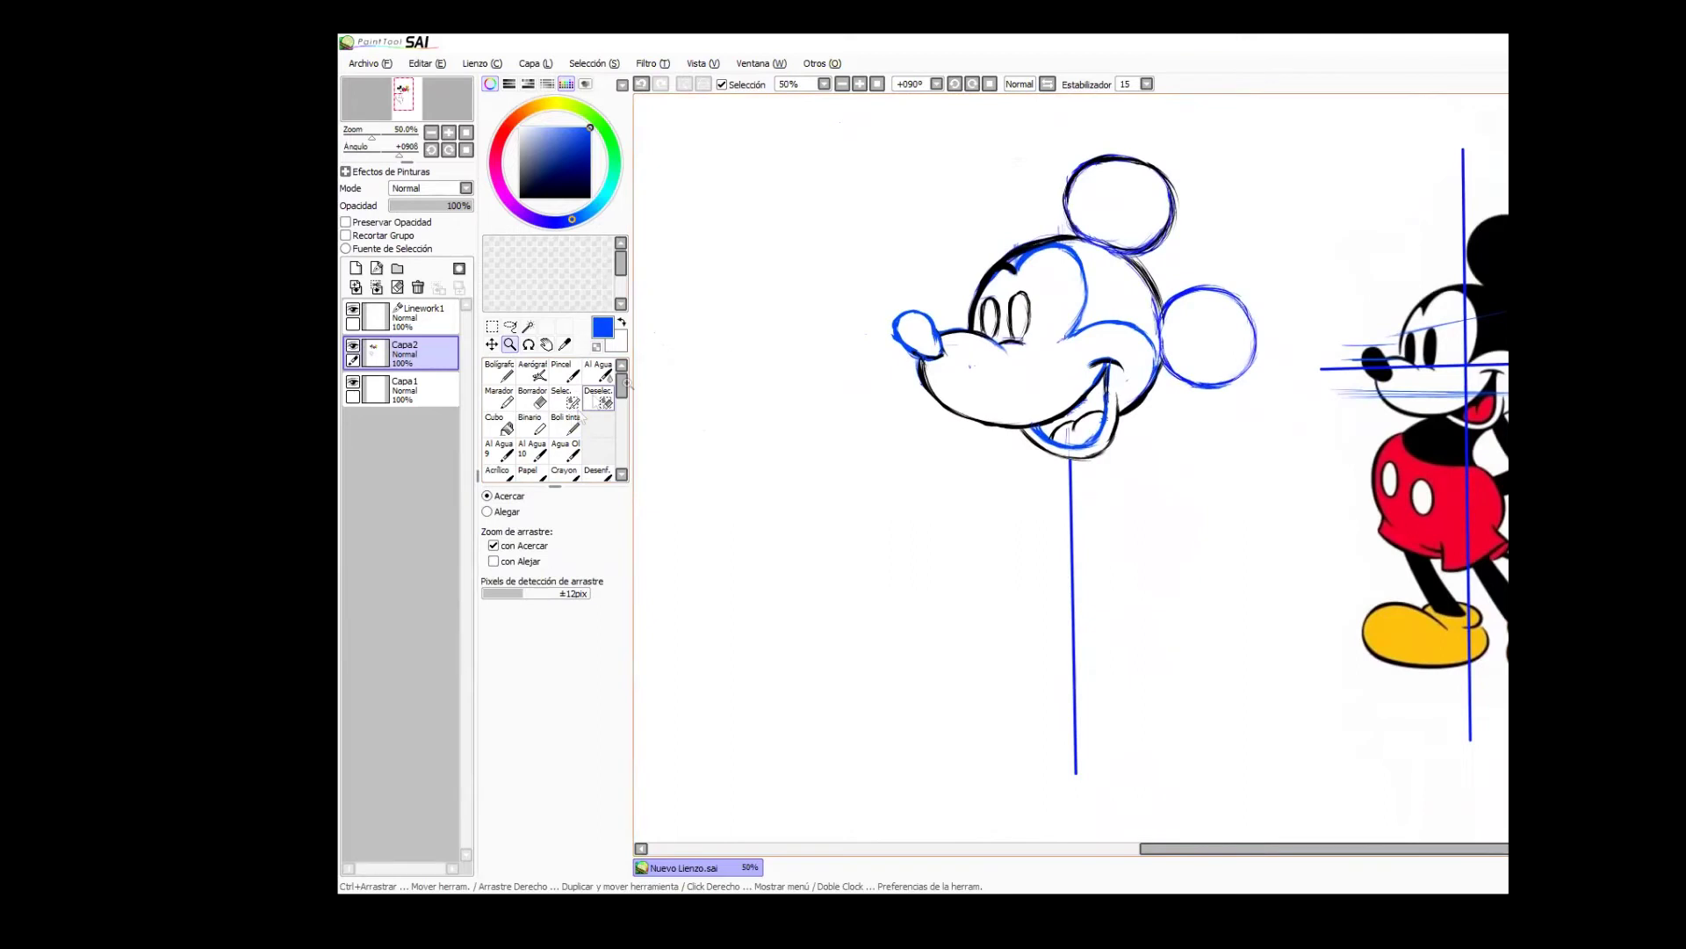
pyautogui.moveTo(1018, 430)
pyautogui.mouseDown()
pyautogui.moveTo(982, 460)
pyautogui.moveTo(1019, 509)
pyautogui.moveTo(1082, 515)
pyautogui.mouseUp()
pyautogui.moveTo(986, 471)
pyautogui.mouseDown()
pyautogui.moveTo(1010, 512)
pyautogui.moveTo(1069, 522)
pyautogui.mouseUp()
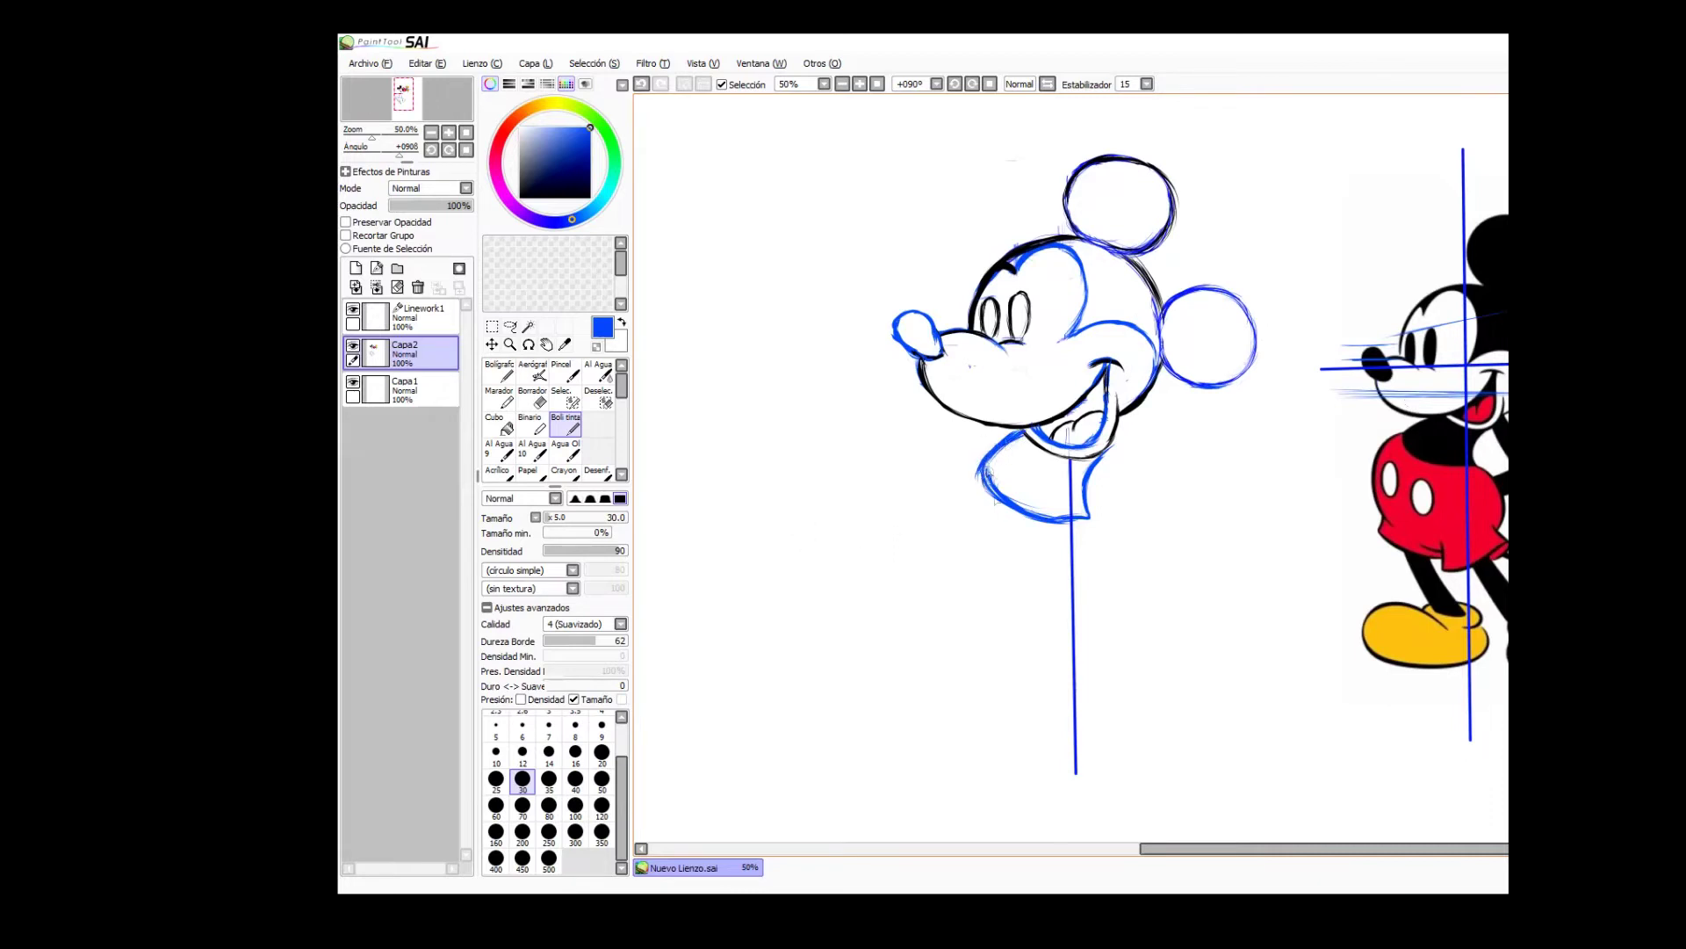
# Clean up the torso's back edge, and sketch the bent arm behind the back and the rounded shorts in blue.
pyautogui.press('e')
pyautogui.moveTo(1096, 518); pyautogui.dragTo(1107, 468)
pyautogui.click(565, 425)
pyautogui.moveTo(1076, 520)
pyautogui.mouseDown()
pyautogui.moveTo(1119, 558)
pyautogui.moveTo(1107, 589)
pyautogui.moveTo(1094, 566)
pyautogui.moveTo(1117, 590)
pyautogui.moveTo(1088, 615)
pyautogui.mouseUp()
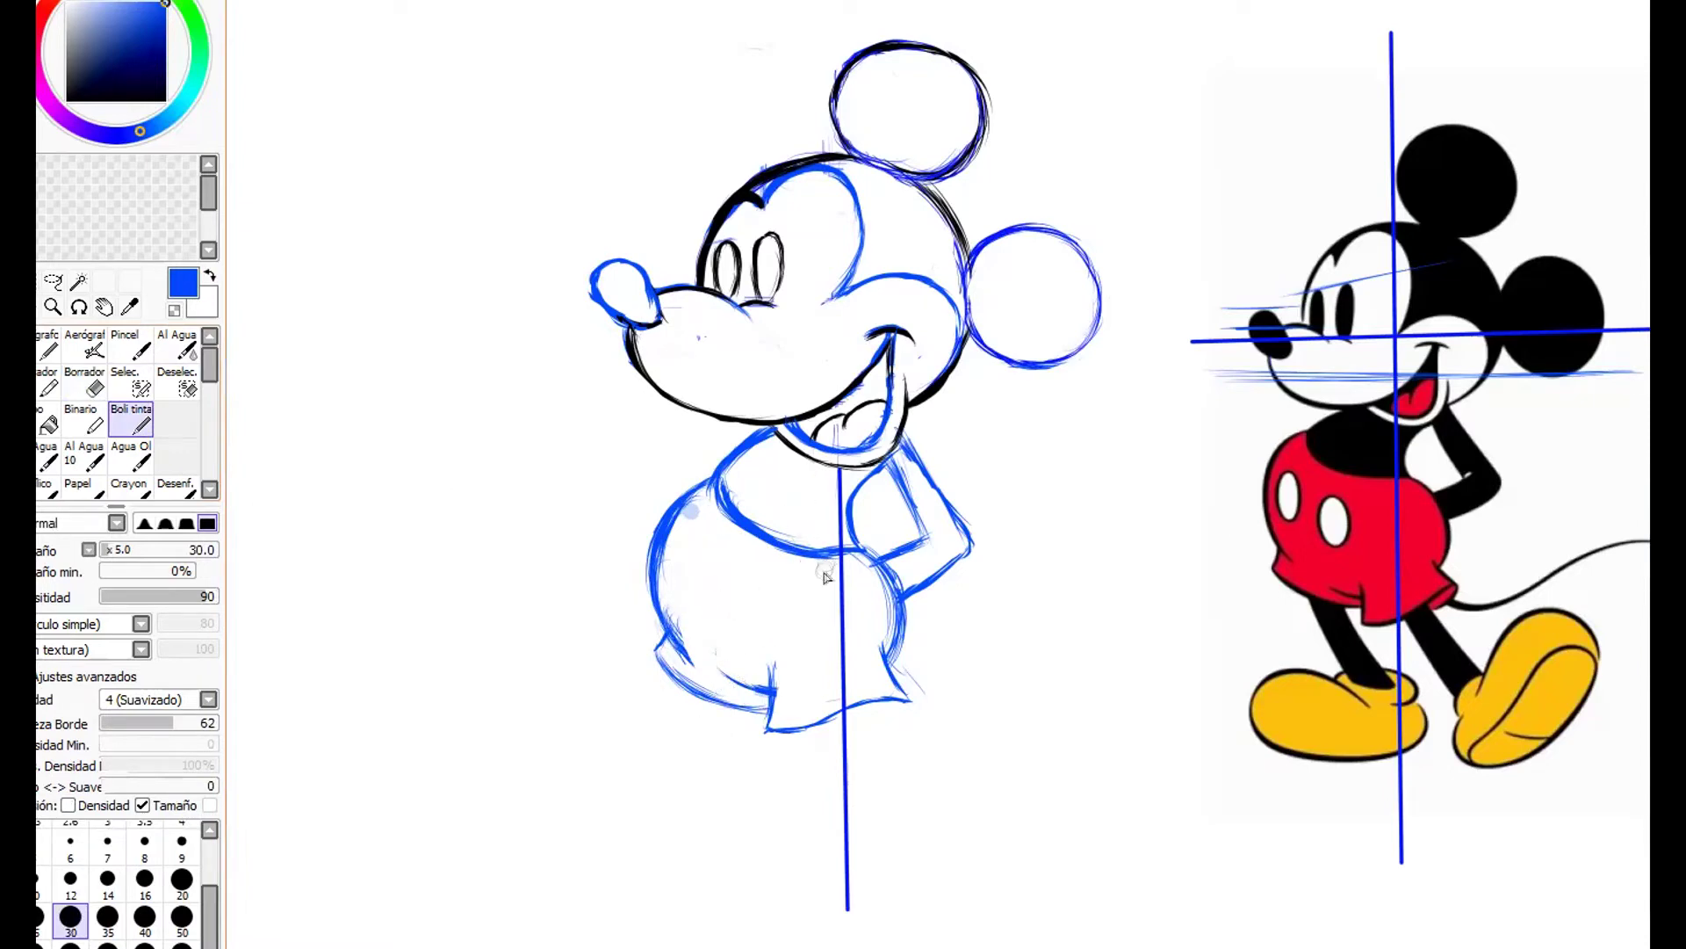
# Sketch the first slanted edge of each leg in blue, running down from the hem of the shorts.
pyautogui.moveTo(703, 700); pyautogui.dragTo(745, 821)
pyautogui.moveTo(845, 707); pyautogui.dragTo(953, 885)
pyautogui.moveTo(862, 734); pyautogui.dragTo(942, 870)
pyautogui.moveTo(708, 703); pyautogui.dragTo(750, 821)
pyautogui.moveTo(853, 716); pyautogui.dragTo(944, 871)
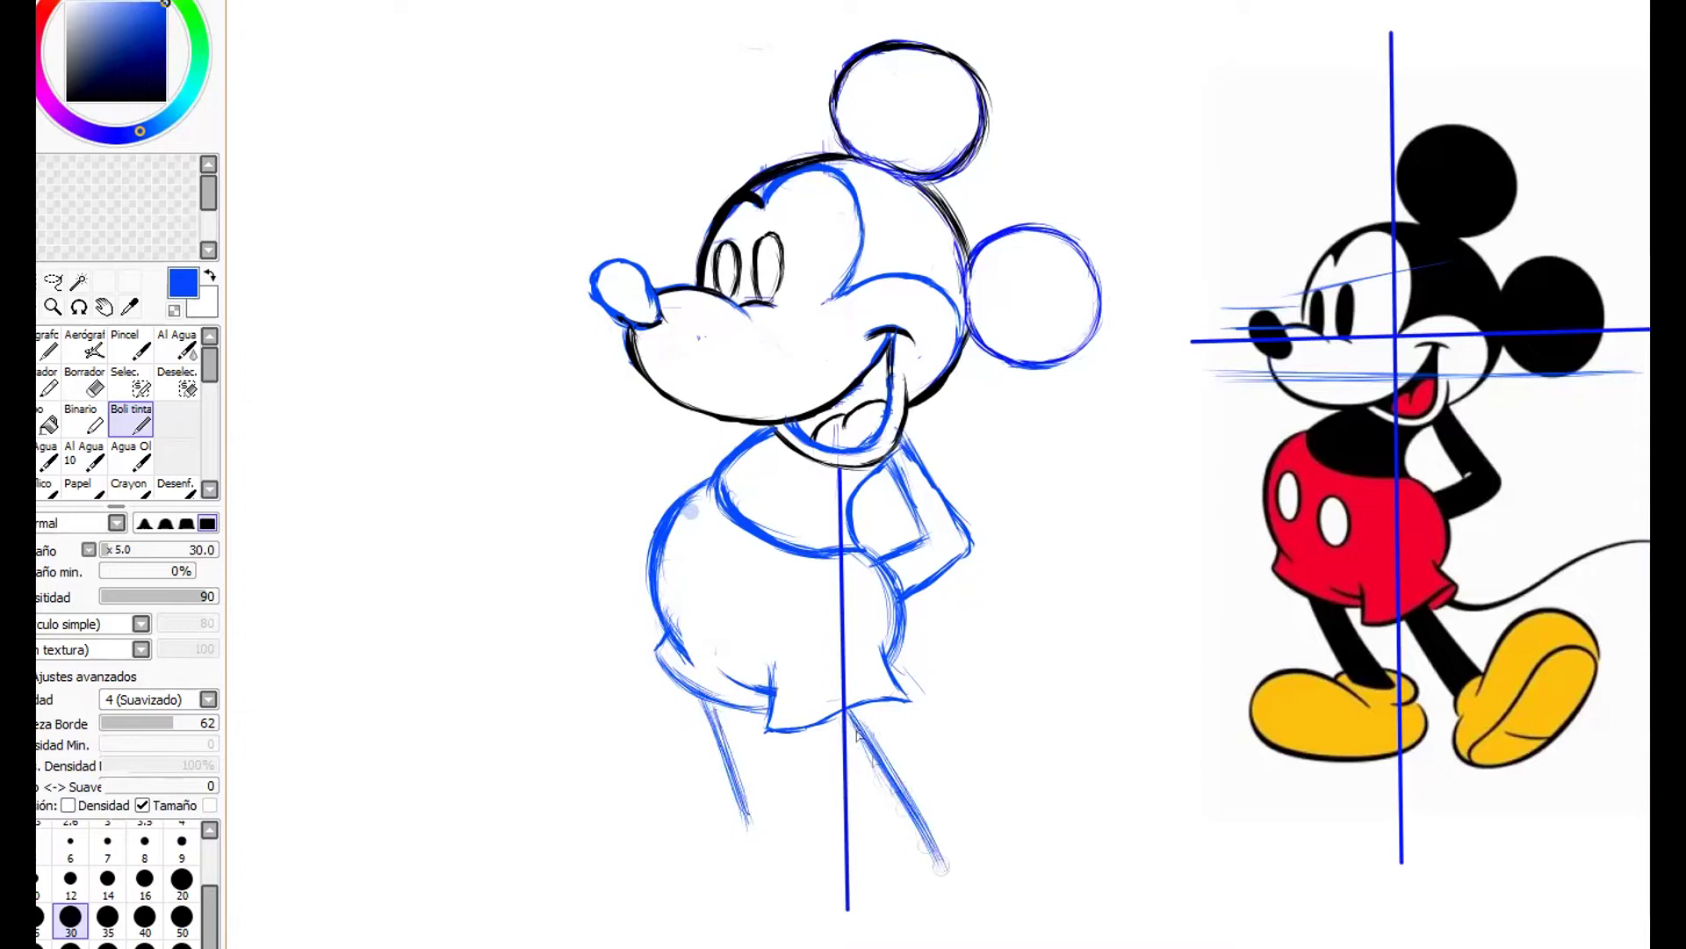
# Sketch a sloping ground line across the bottom of the legs and reinforce both existing leg edges.
pyautogui.moveTo(665, 804); pyautogui.dragTo(914, 872)
pyautogui.moveTo(671, 806); pyautogui.dragTo(943, 880)
pyautogui.moveTo(729, 818); pyautogui.dragTo(982, 882)
pyautogui.moveTo(790, 828); pyautogui.dragTo(995, 881)
pyautogui.moveTo(701, 699); pyautogui.dragTo(748, 824)
pyautogui.moveTo(857, 709); pyautogui.dragTo(956, 886)
pyautogui.moveTo(641, 790); pyautogui.dragTo(953, 877)
pyautogui.moveTo(847, 847); pyautogui.dragTo(1023, 885)
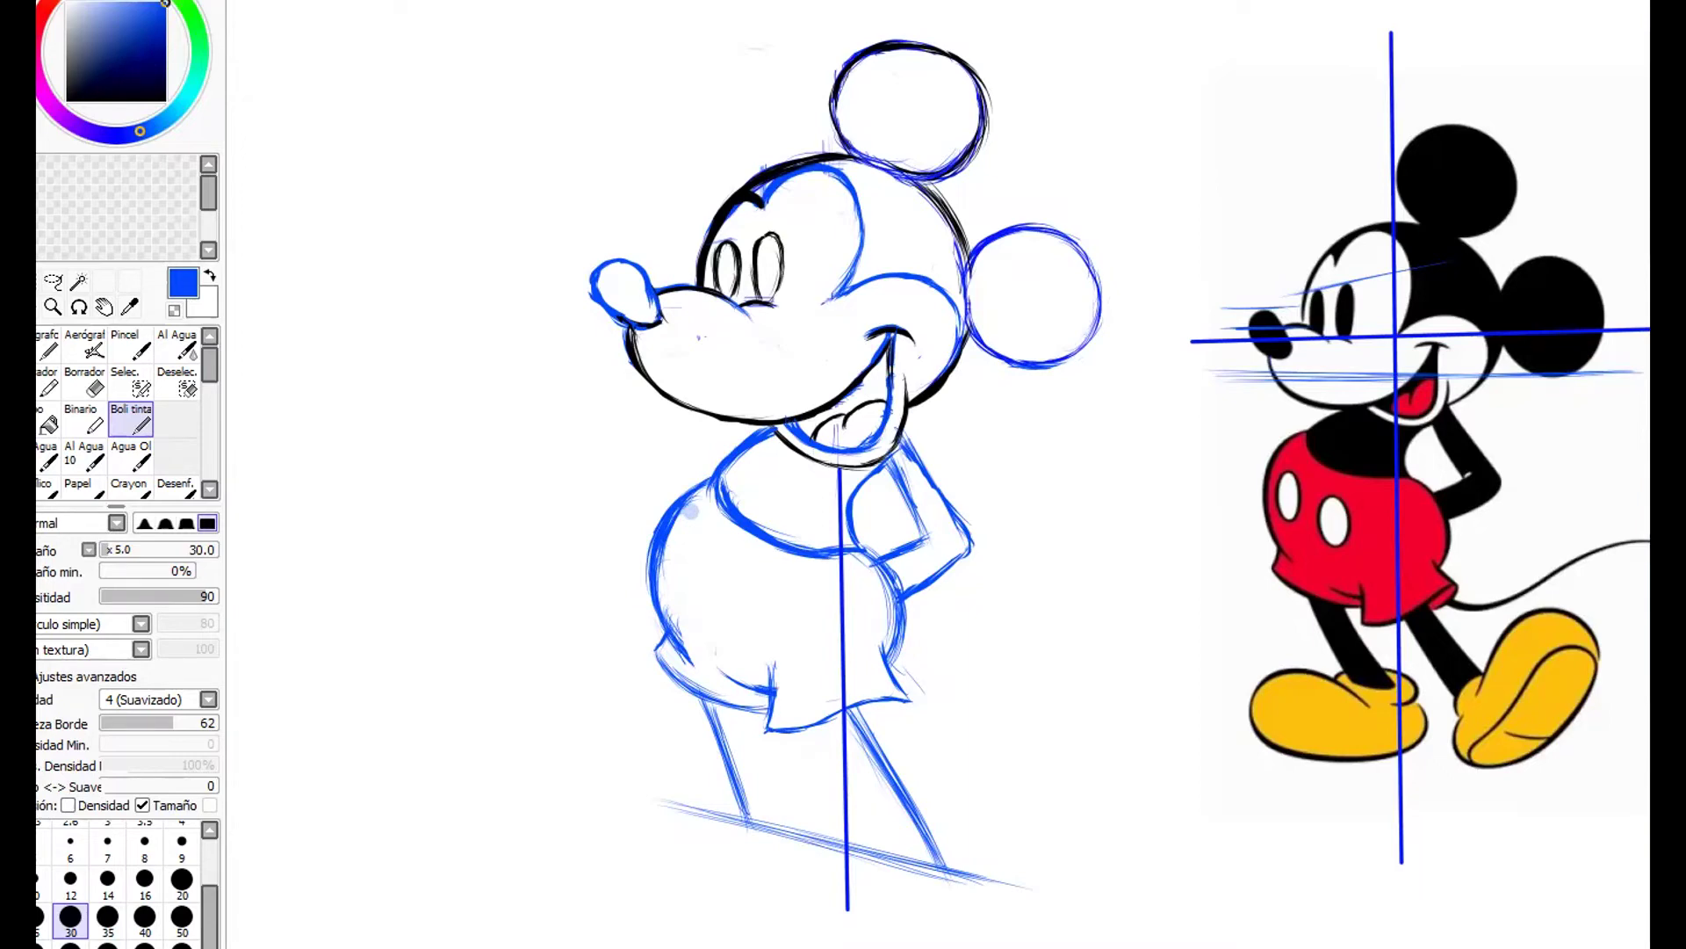
# Draw the second edge of each leg in blue, parallel to the first and reaching the sloping line.
pyautogui.moveTo(739, 710); pyautogui.dragTo(805, 842)
pyautogui.moveTo(757, 746); pyautogui.dragTo(802, 835)
pyautogui.moveTo(744, 716); pyautogui.dragTo(797, 830)
pyautogui.moveTo(881, 703); pyautogui.dragTo(922, 765)
pyautogui.moveTo(885, 707); pyautogui.dragTo(1001, 878)
# Sketch a rounded shoe cuff around the ankle of each leg in blue.
pyautogui.moveTo(725, 805); pyautogui.dragTo(738, 800)
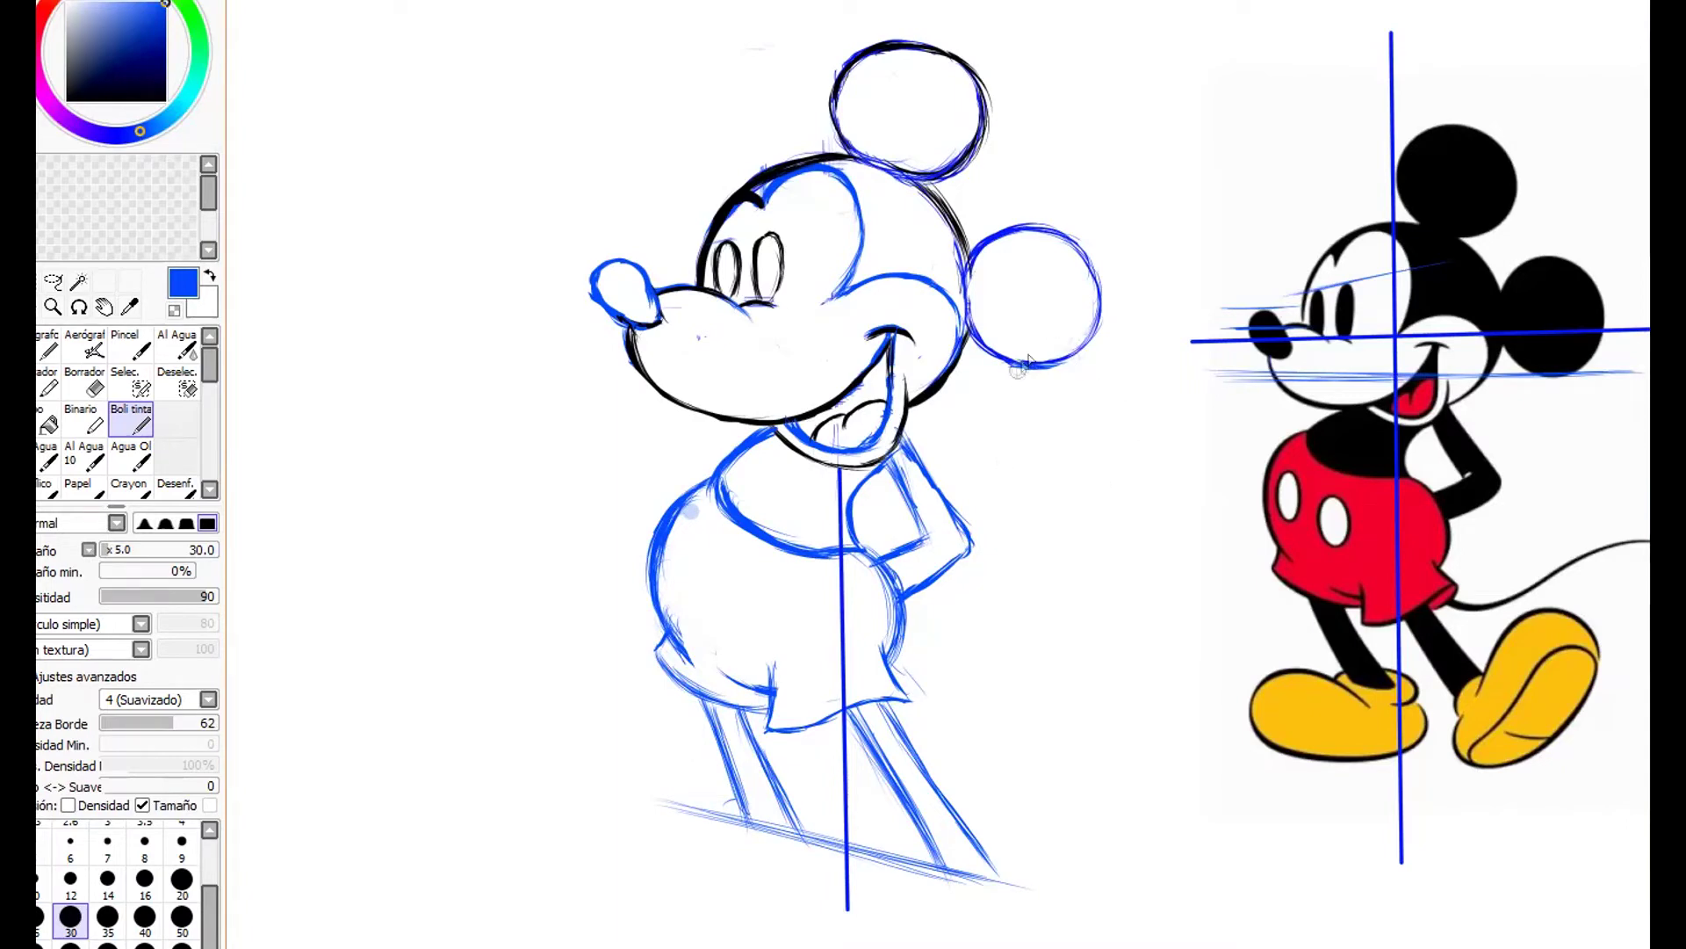
pyautogui.moveTo(736, 797)
pyautogui.mouseDown()
pyautogui.moveTo(718, 816)
pyautogui.moveTo(812, 817)
pyautogui.moveTo(822, 834)
pyautogui.moveTo(746, 826)
pyautogui.moveTo(812, 839)
pyautogui.moveTo(773, 848)
pyautogui.mouseUp()
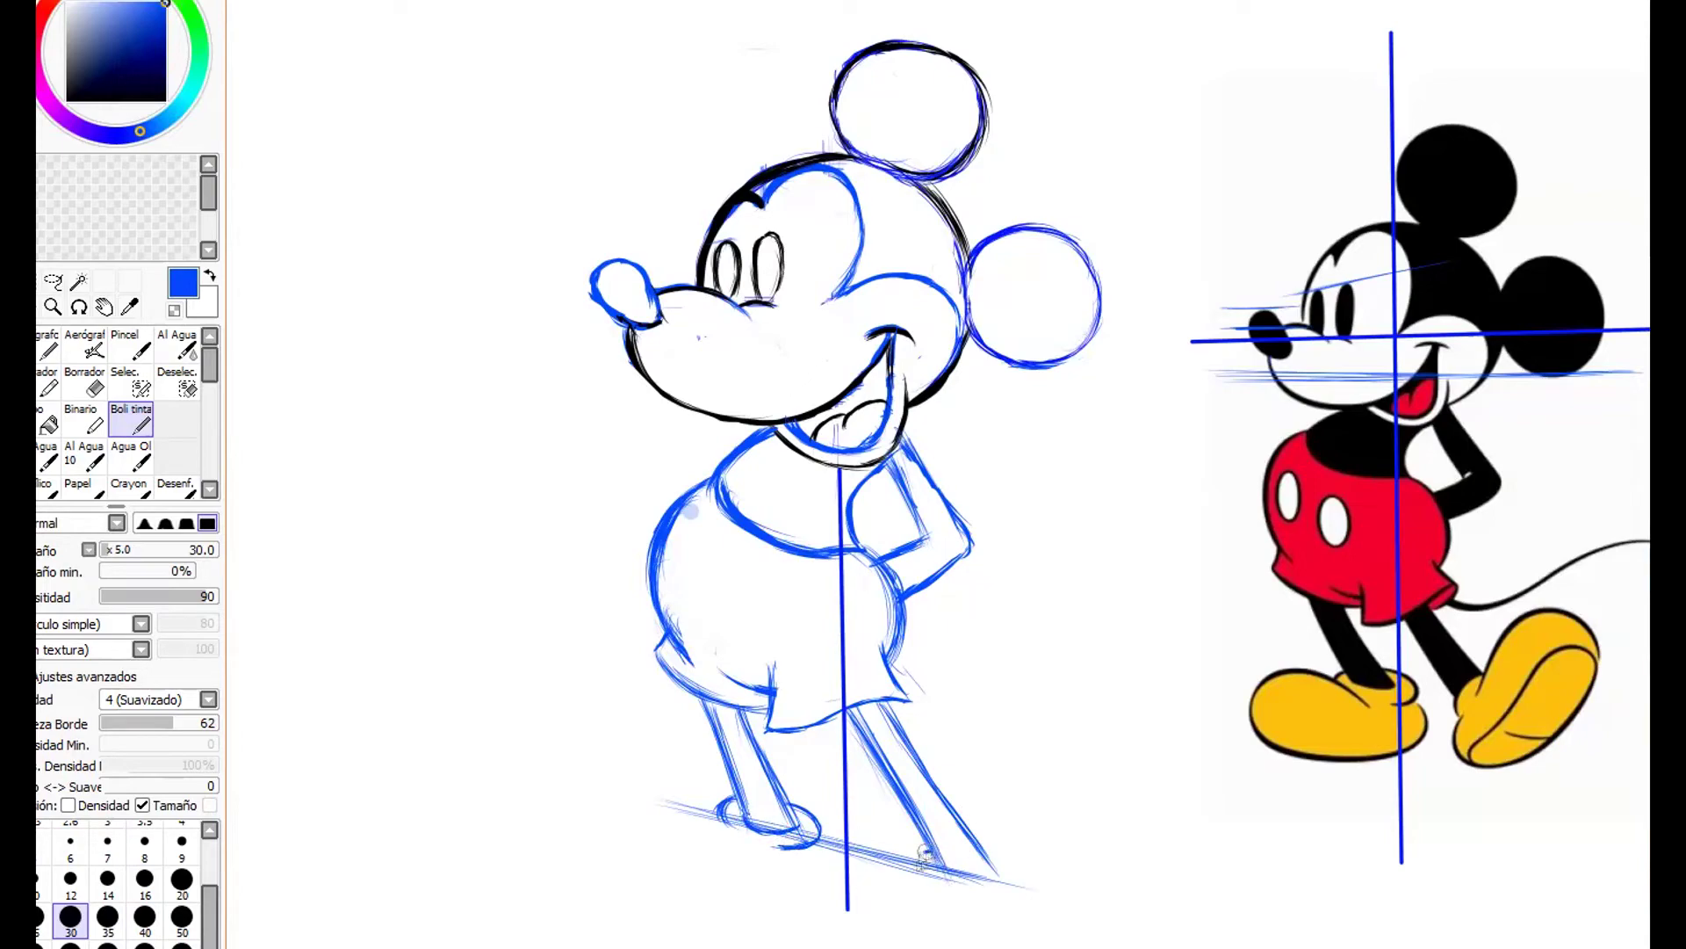
pyautogui.moveTo(927, 852)
pyautogui.mouseDown()
pyautogui.moveTo(909, 874)
pyautogui.moveTo(927, 847)
pyautogui.moveTo(918, 878)
pyautogui.moveTo(990, 855)
pyautogui.moveTo(1010, 867)
pyautogui.moveTo(975, 872)
pyautogui.moveTo(986, 858)
pyautogui.mouseUp()
# Draw vertical guide lines along the front edge of the shorts, on both the reference and the sketch.
pyautogui.moveTo(976, 761)
pyautogui.mouseDown()
pyautogui.moveTo(918, 612)
pyautogui.moveTo(900, 624)
pyautogui.mouseUp()
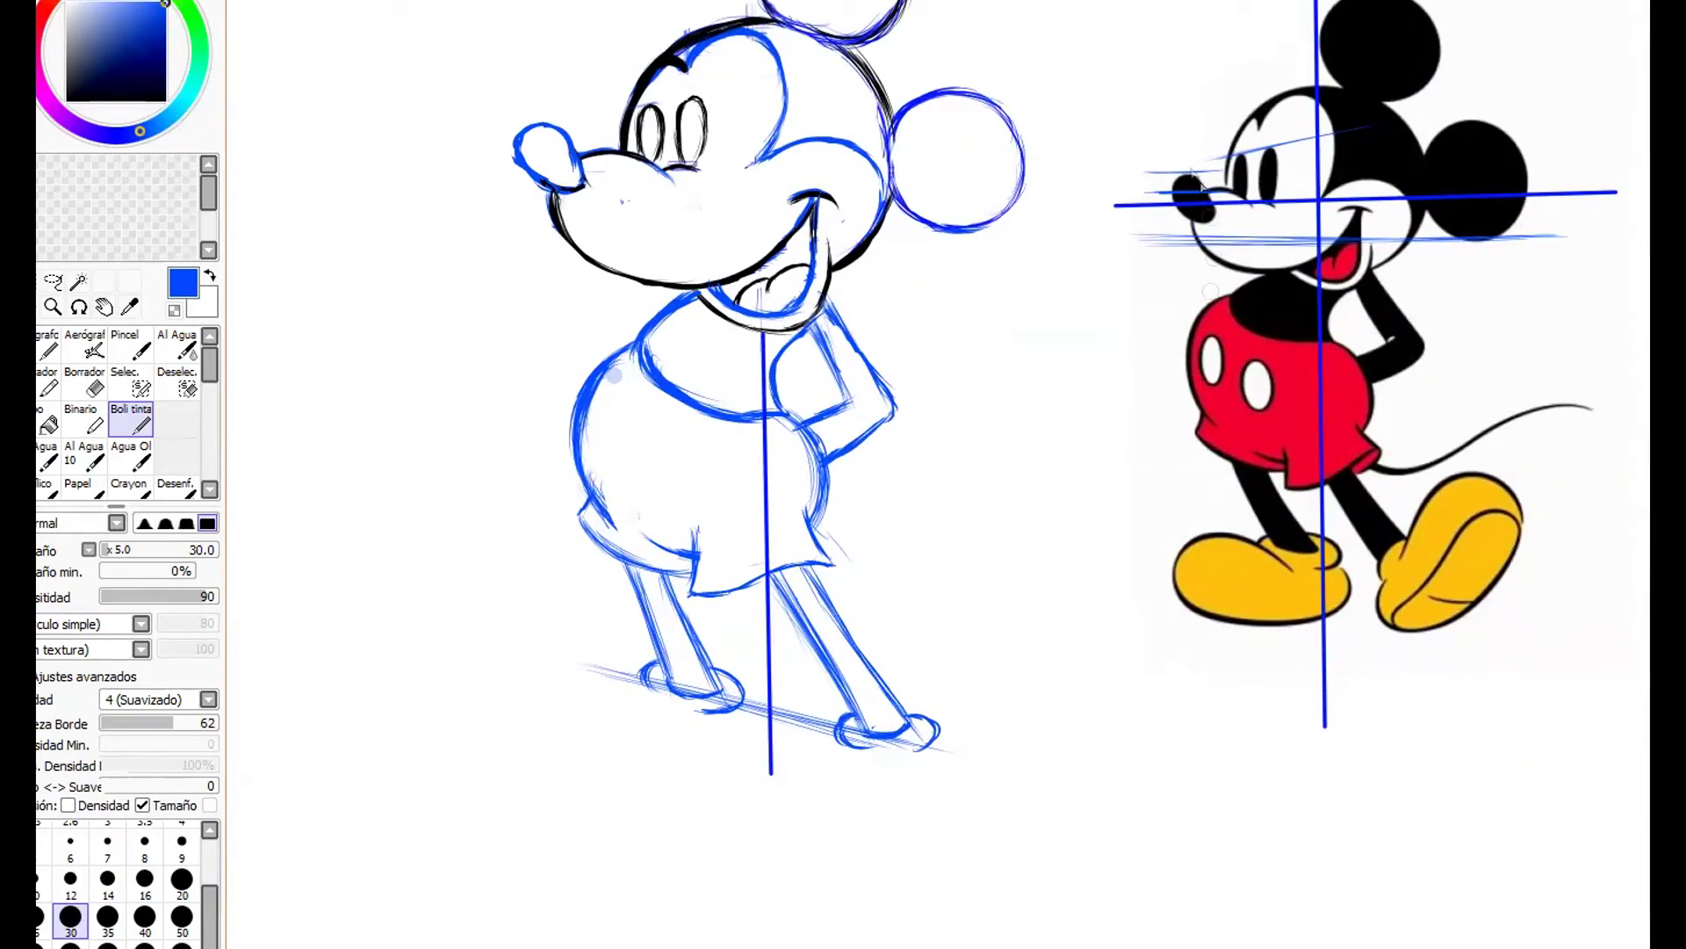
pyautogui.moveTo(1190, 259)
pyautogui.mouseDown()
pyautogui.moveTo(1181, 527)
pyautogui.moveTo(1200, 509)
pyautogui.moveTo(1182, 681)
pyautogui.mouseUp()
pyautogui.moveTo(1196, 554); pyautogui.dragTo(1193, 708)
pyautogui.moveTo(1178, 257); pyautogui.dragTo(1188, 422)
pyautogui.moveTo(1184, 527); pyautogui.dragTo(1186, 606)
pyautogui.moveTo(575, 399)
pyautogui.mouseDown()
pyautogui.moveTo(571, 307)
pyautogui.moveTo(572, 409)
pyautogui.mouseUp()
pyautogui.moveTo(572, 320); pyautogui.dragTo(573, 795)
pyautogui.moveTo(566, 729); pyautogui.dragTo(575, 887)
# Sketch the large rounded shoe on the front foot in blue, extending past the vertical guide.
pyautogui.moveTo(646, 690); pyautogui.dragTo(672, 716)
pyautogui.moveTo(562, 667)
pyautogui.mouseDown()
pyautogui.moveTo(672, 711)
pyautogui.moveTo(571, 672)
pyautogui.moveTo(531, 712)
pyautogui.moveTo(540, 755)
pyautogui.moveTo(606, 791)
pyautogui.moveTo(703, 799)
pyautogui.moveTo(766, 733)
pyautogui.moveTo(748, 747)
pyautogui.mouseUp()
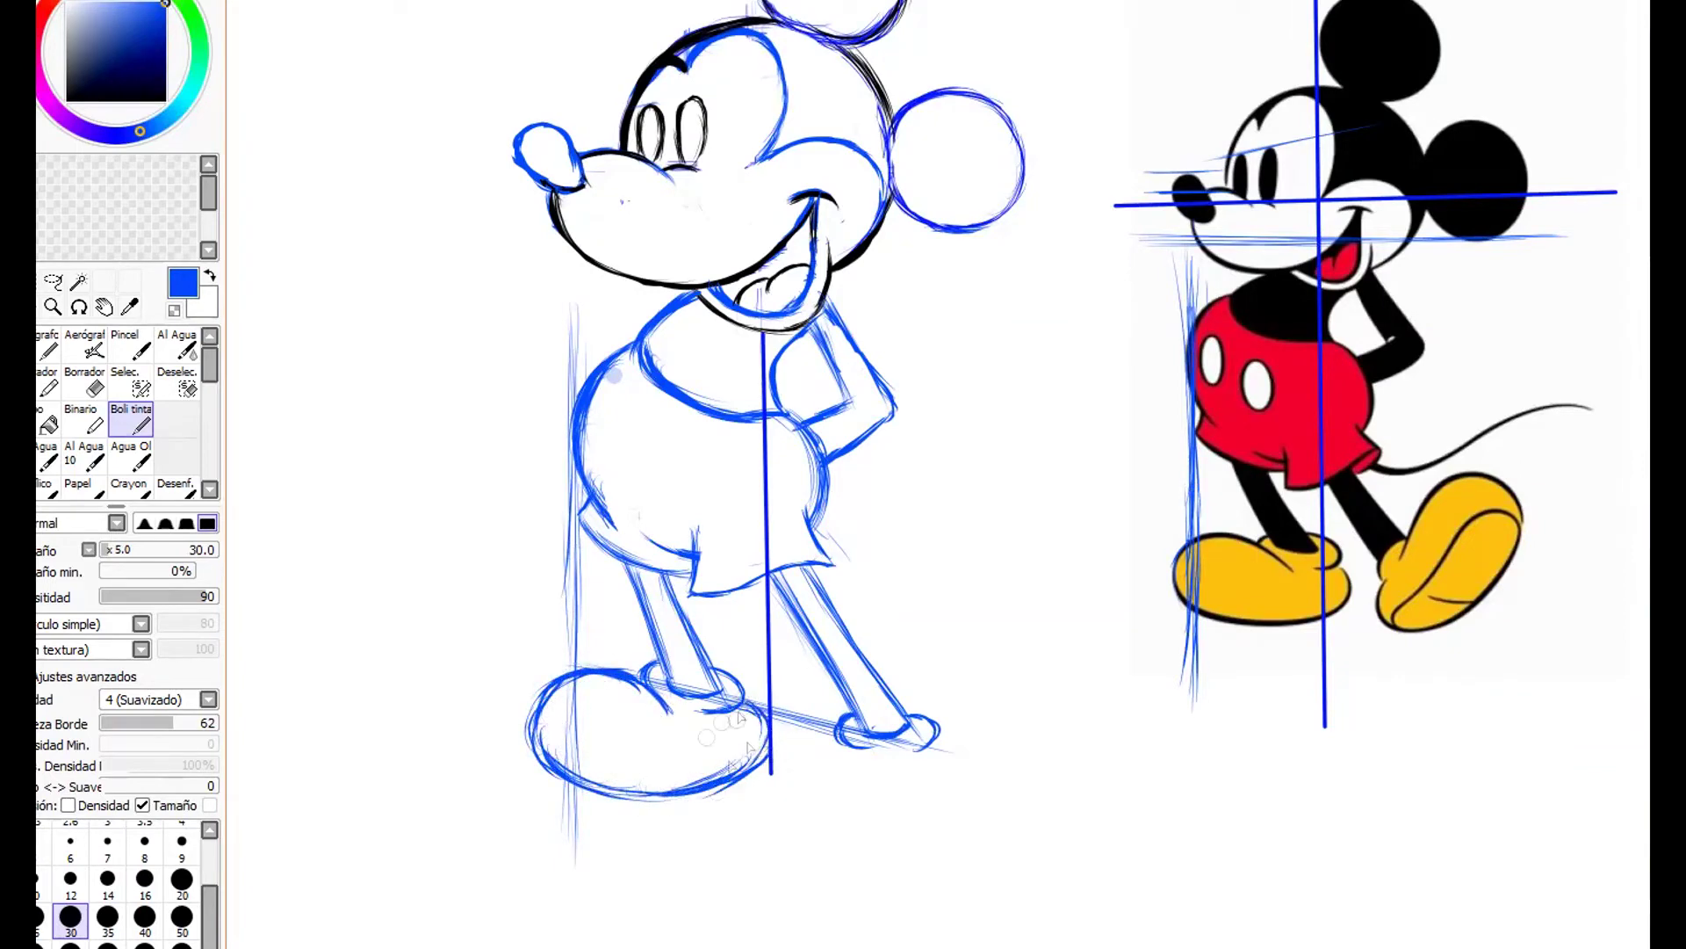
pyautogui.moveTo(663, 705); pyautogui.dragTo(771, 771)
pyautogui.hotkey('ctrl', 'z')
pyautogui.moveTo(575, 303); pyautogui.dragTo(573, 549)
pyautogui.moveTo(580, 680)
pyautogui.mouseDown()
pyautogui.moveTo(540, 764)
pyautogui.moveTo(533, 714)
pyautogui.moveTo(643, 796)
pyautogui.mouseUp()
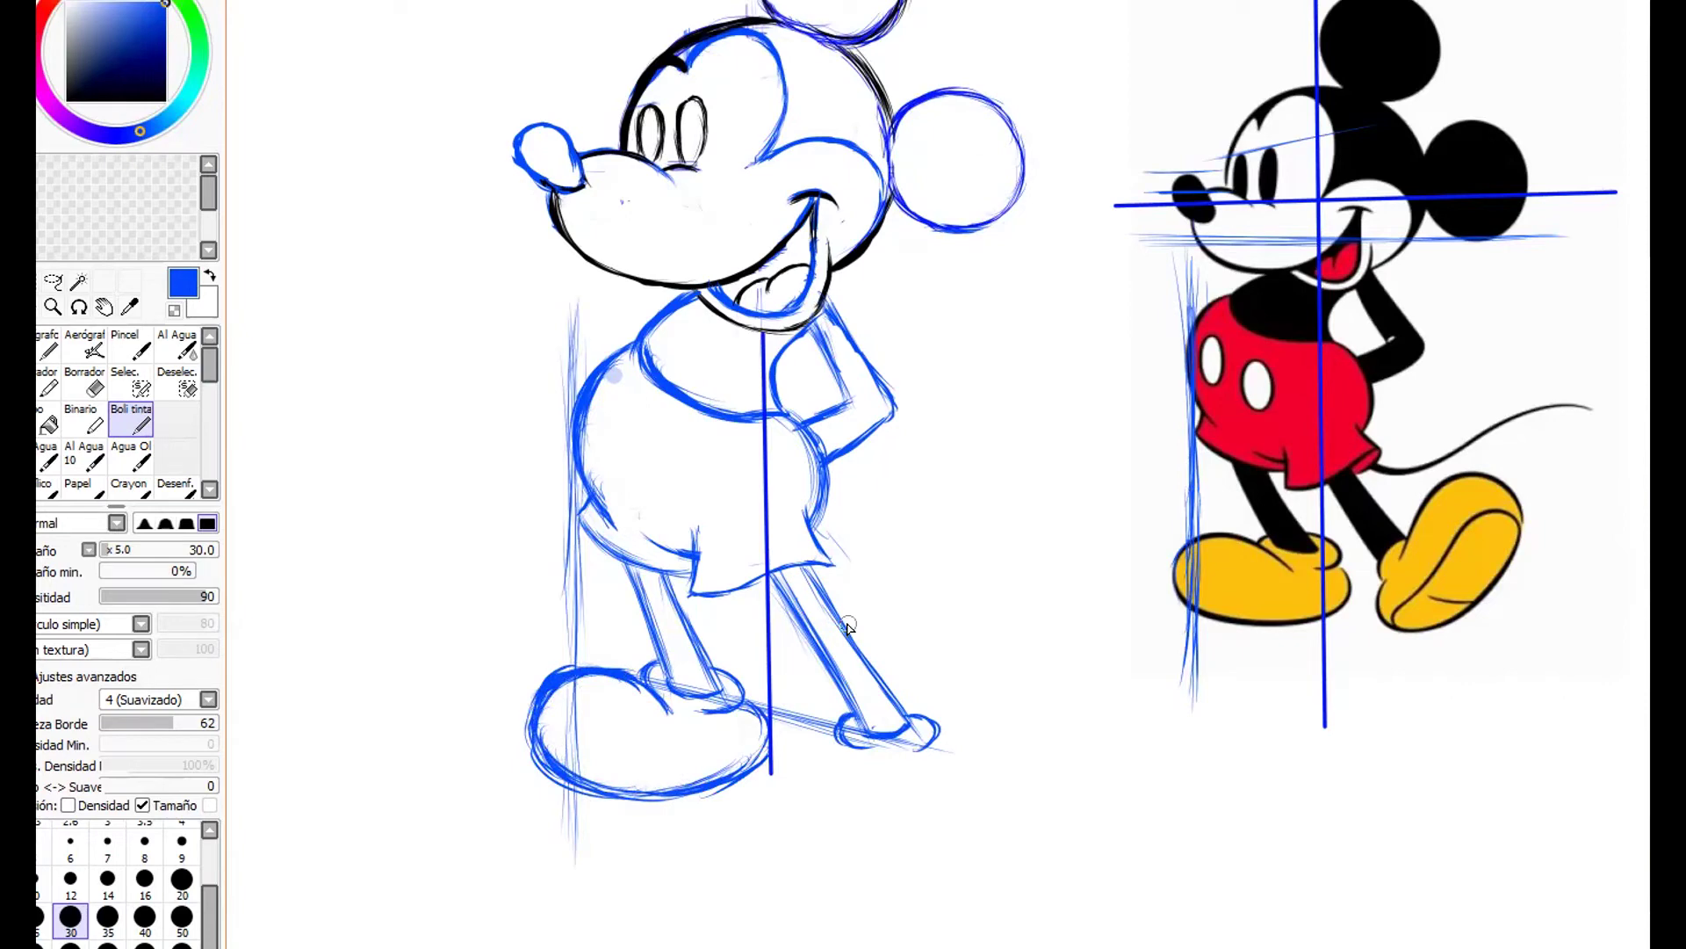
pyautogui.moveTo(1010, 821)
pyautogui.mouseDown()
pyautogui.moveTo(1142, 861)
pyautogui.moveTo(979, 942)
pyautogui.mouseUp()
pyautogui.moveTo(1330, 872); pyautogui.dragTo(1155, 895)
pyautogui.hotkey('ctrl', 'z')
pyautogui.moveTo(1309, 887); pyautogui.dragTo(1182, 947)
pyautogui.hotkey('ctrl', 'z')
pyautogui.moveTo(1080, 769); pyautogui.dragTo(1155, 812)
pyautogui.moveTo(1089, 795); pyautogui.dragTo(1153, 771)
pyautogui.moveTo(1387, 879); pyautogui.dragTo(1168, 938)
pyautogui.hotkey('ctrl', 'z')
pyautogui.hotkey('ctrl', 'z')
pyautogui.hotkey('ctrl', 'z')
pyautogui.hotkey('ctrl', 'z')
# Draw a red size 20 straight line as wide as the finished shoe, and move it below the other foot.
pyautogui.click(18, 158)
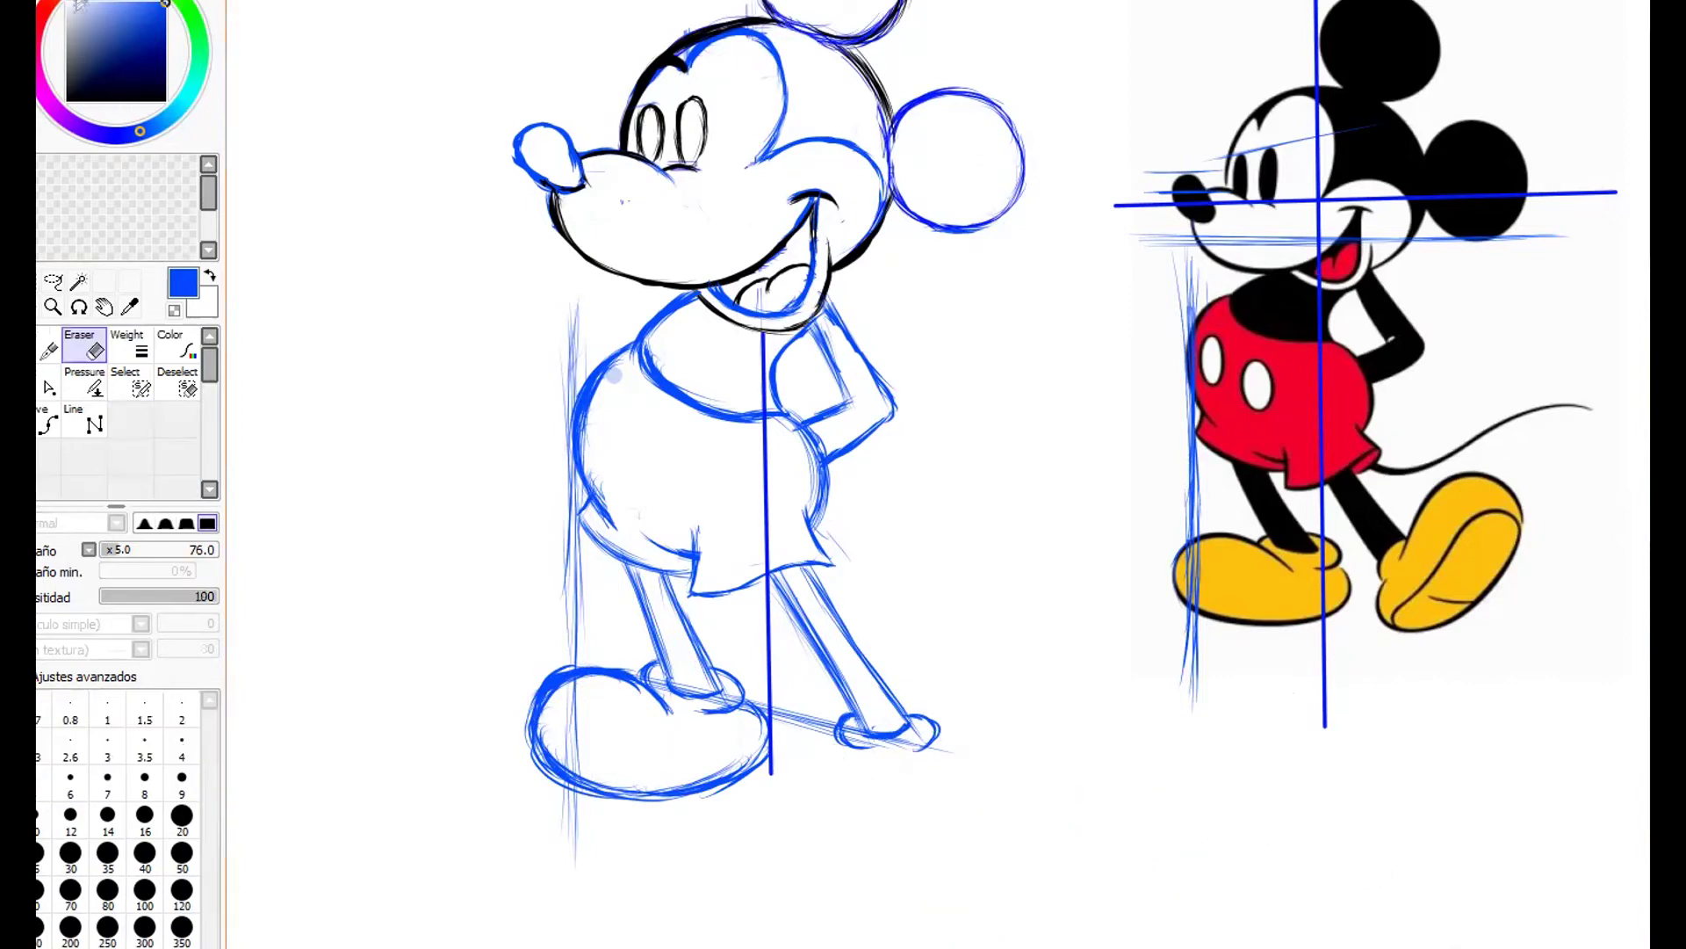
pyautogui.click(53, 2)
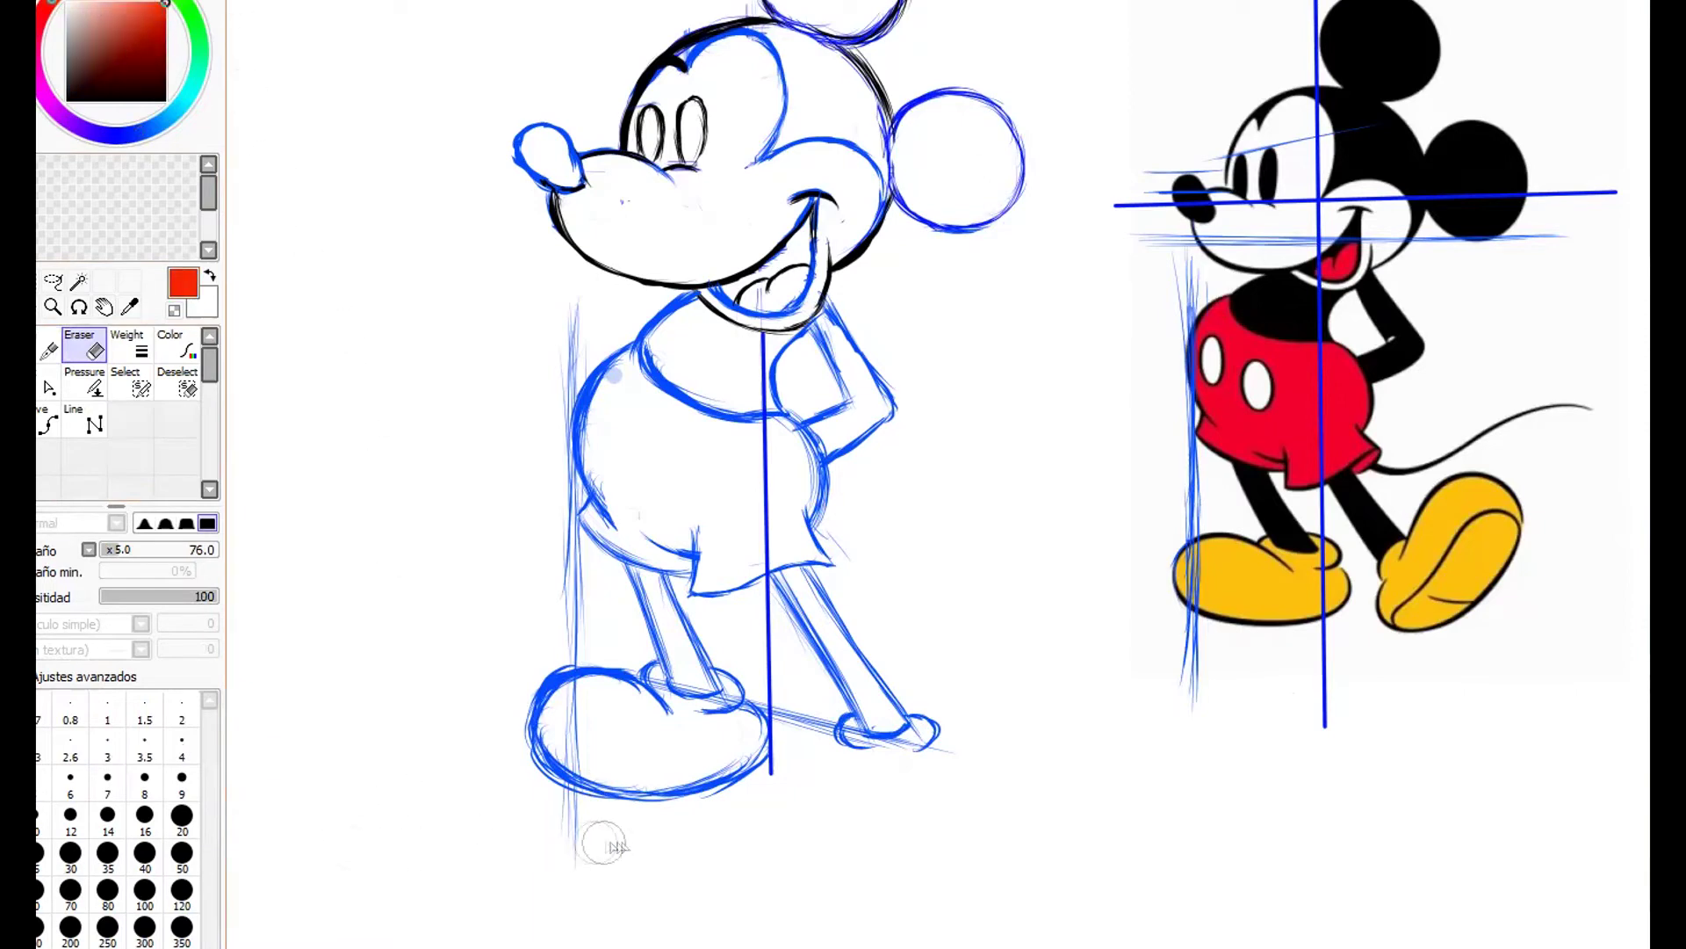
pyautogui.click(84, 420)
pyautogui.click(182, 817)
pyautogui.moveTo(534, 849); pyautogui.dragTo(784, 854)
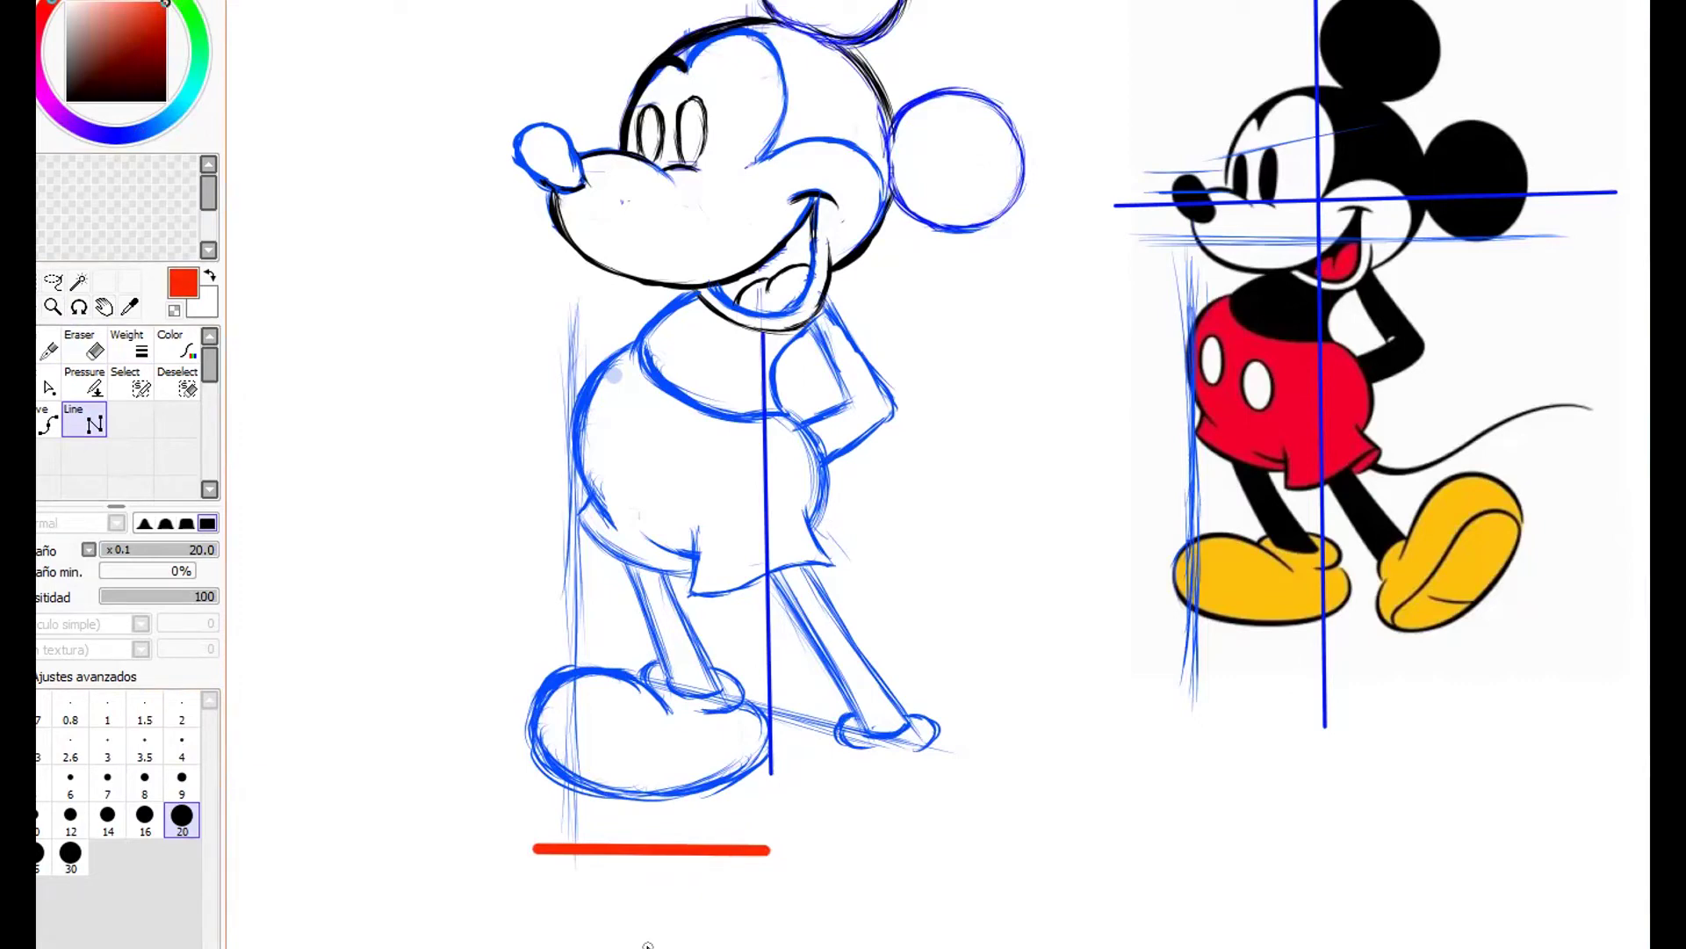
pyautogui.click(28, 307)
pyautogui.moveTo(642, 854)
pyautogui.mouseDown()
pyautogui.moveTo(642, 803)
pyautogui.moveTo(942, 866)
pyautogui.mouseUp()
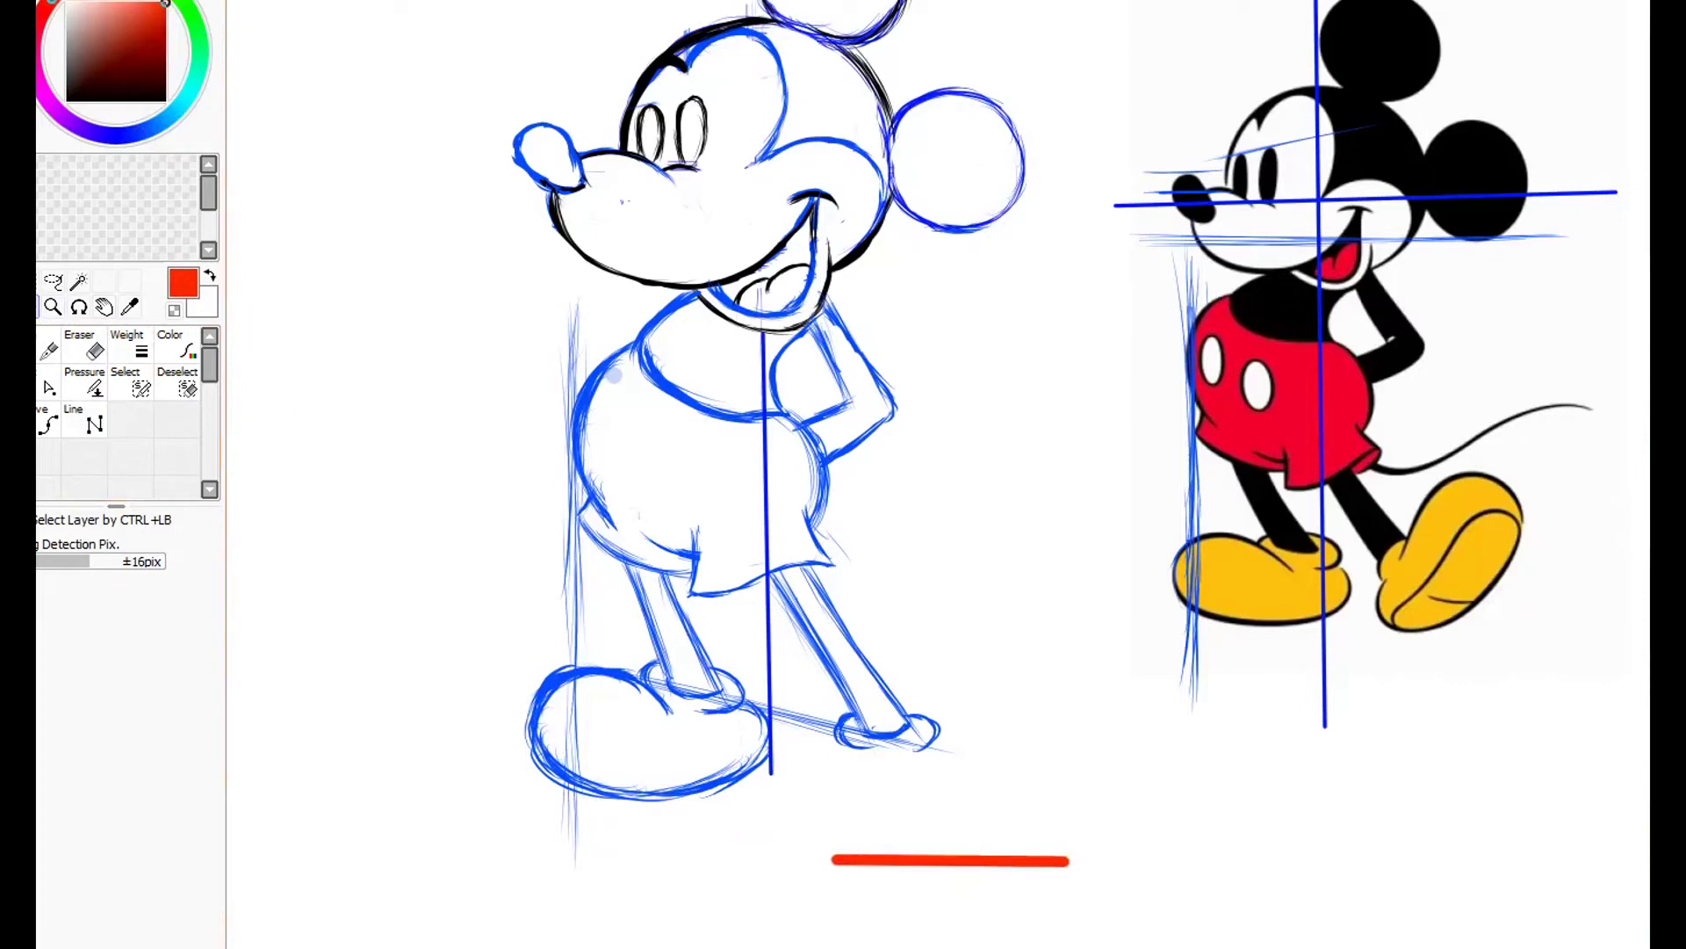
# Sketch the second rounded shoe in blue with the ink pen, resting on the red line and matching its width.
pyautogui.click(18, 396)
pyautogui.click(131, 134)
pyautogui.moveTo(845, 777)
pyautogui.mouseDown()
pyautogui.moveTo(835, 766)
pyautogui.moveTo(844, 850)
pyautogui.moveTo(985, 744)
pyautogui.moveTo(1058, 777)
pyautogui.moveTo(1064, 847)
pyautogui.mouseUp()
pyautogui.moveTo(839, 830)
pyautogui.mouseDown()
pyautogui.moveTo(865, 854)
pyautogui.moveTo(1014, 831)
pyautogui.moveTo(1019, 848)
pyautogui.mouseUp()
pyautogui.moveTo(856, 767)
pyautogui.mouseDown()
pyautogui.moveTo(839, 821)
pyautogui.moveTo(931, 852)
pyautogui.mouseUp()
pyautogui.moveTo(889, 778)
pyautogui.mouseDown()
pyautogui.moveTo(945, 749)
pyautogui.moveTo(1048, 804)
pyautogui.moveTo(990, 850)
pyautogui.mouseUp()
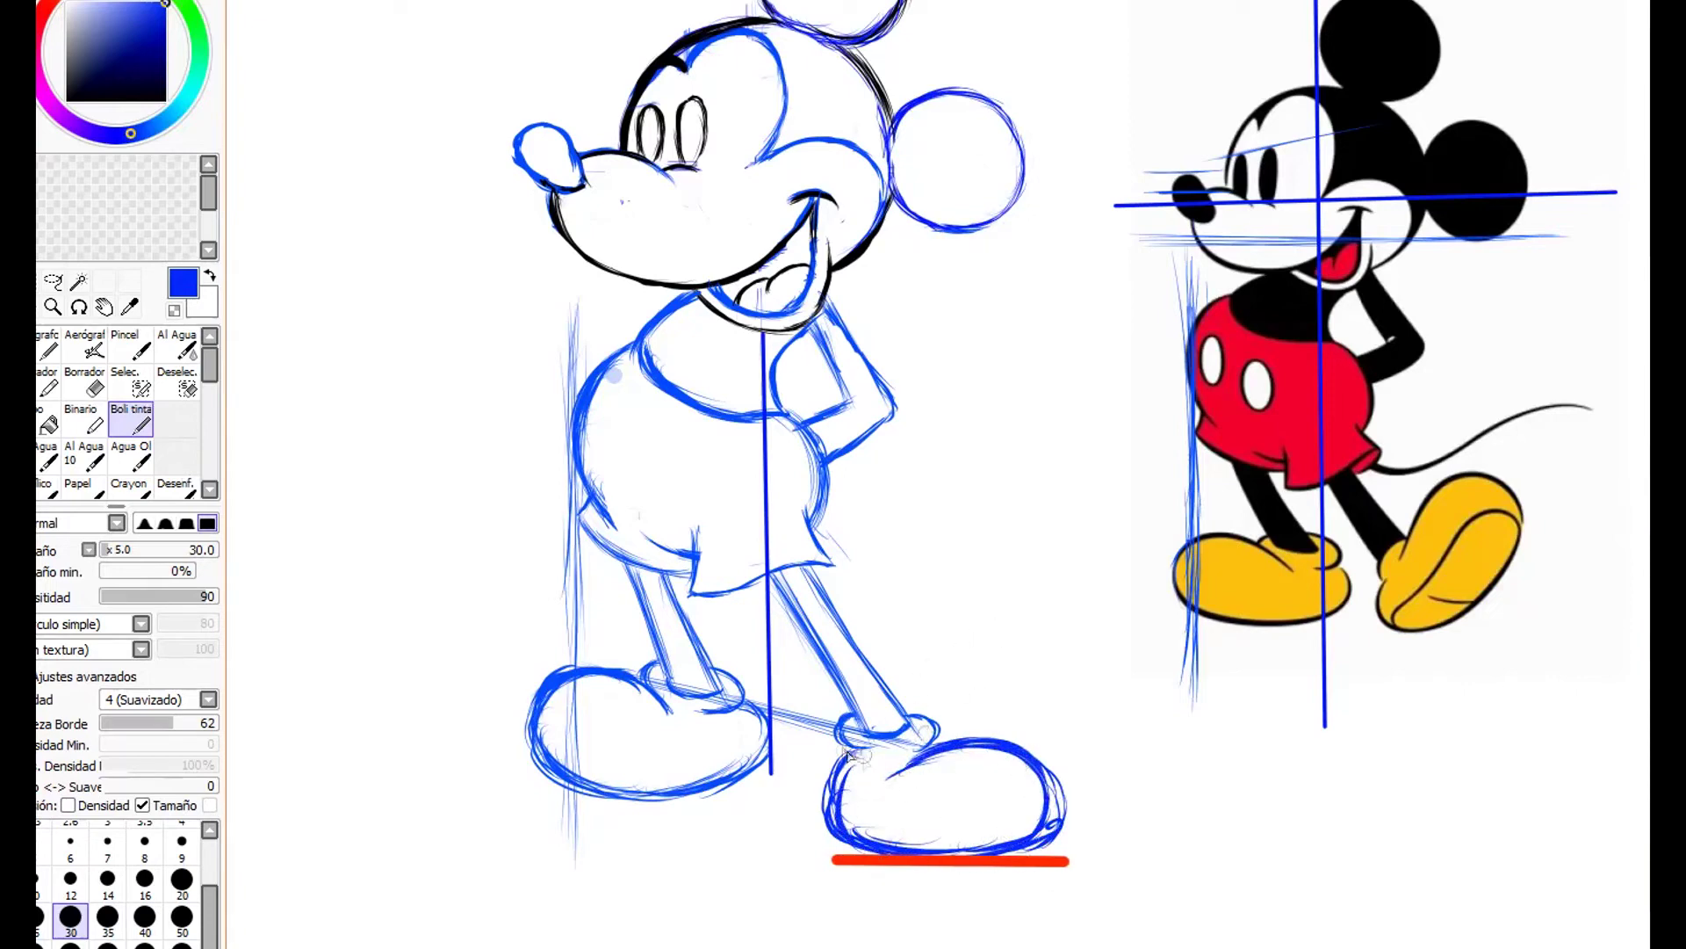
pyautogui.moveTo(876, 773)
pyautogui.mouseDown()
pyautogui.moveTo(1052, 757)
pyautogui.moveTo(1023, 849)
pyautogui.moveTo(1001, 755)
pyautogui.moveTo(1001, 839)
pyautogui.mouseUp()
pyautogui.press('e')
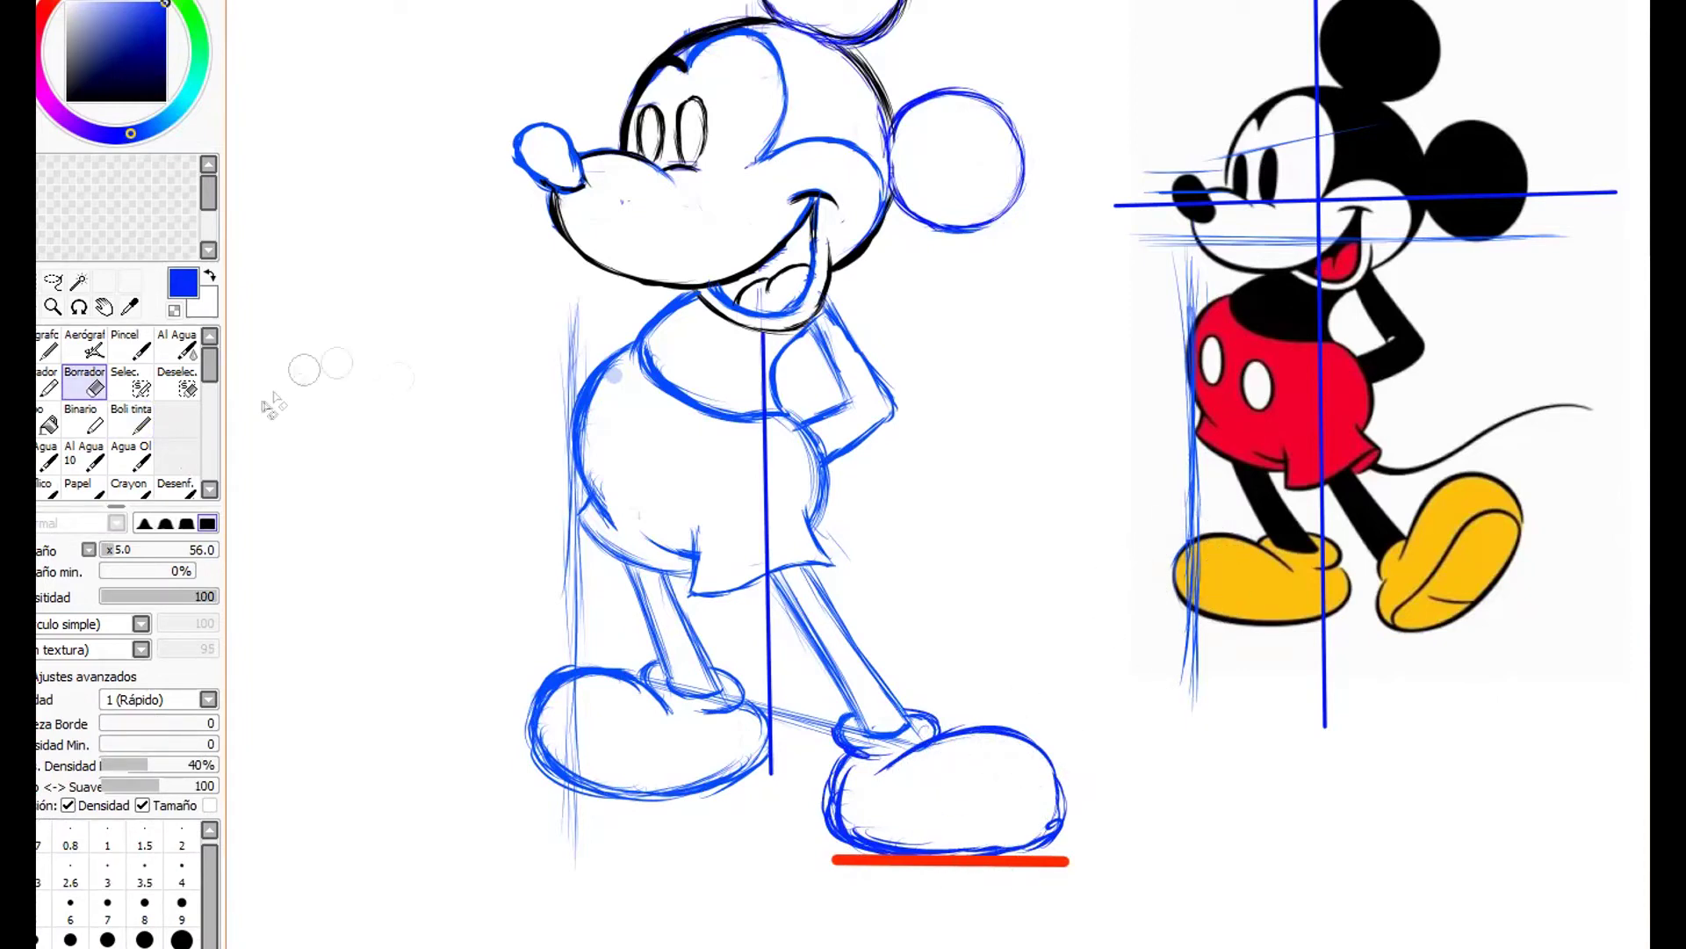
# Draw a wavy blue tail ending downward behind the shorts, and sketch a curved guide with two oval buttons on the shorts.
pyautogui.click(17, 369)
pyautogui.moveTo(1146, 486); pyautogui.dragTo(1069, 587)
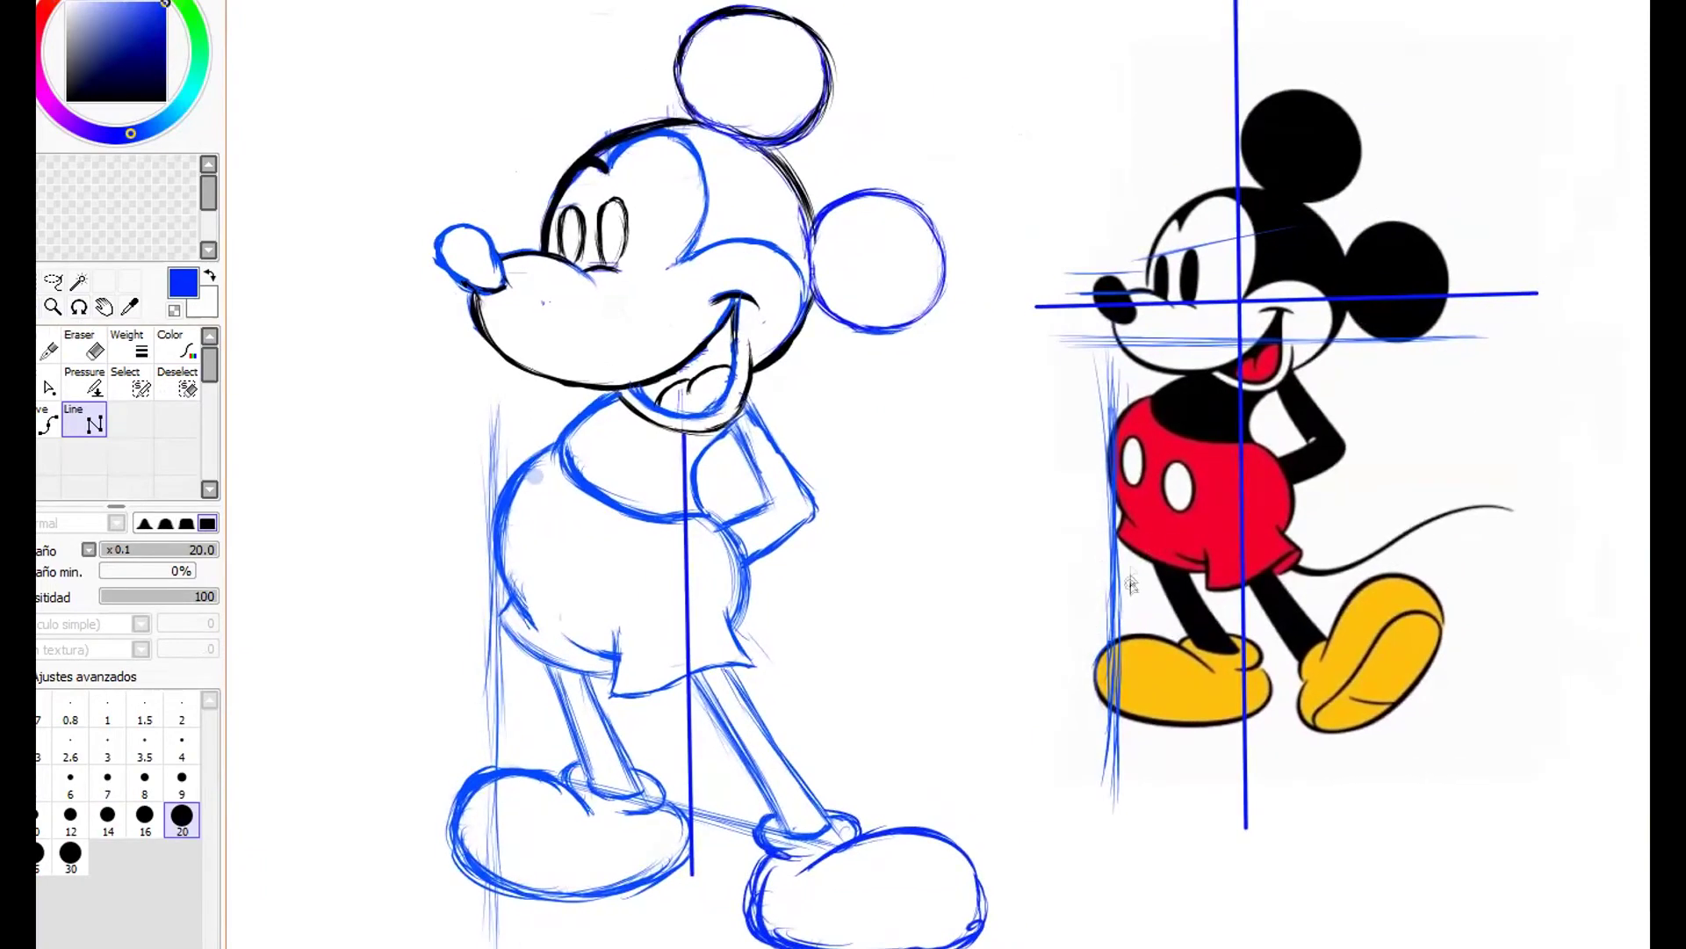
pyautogui.click(17, 386)
pyautogui.click(130, 418)
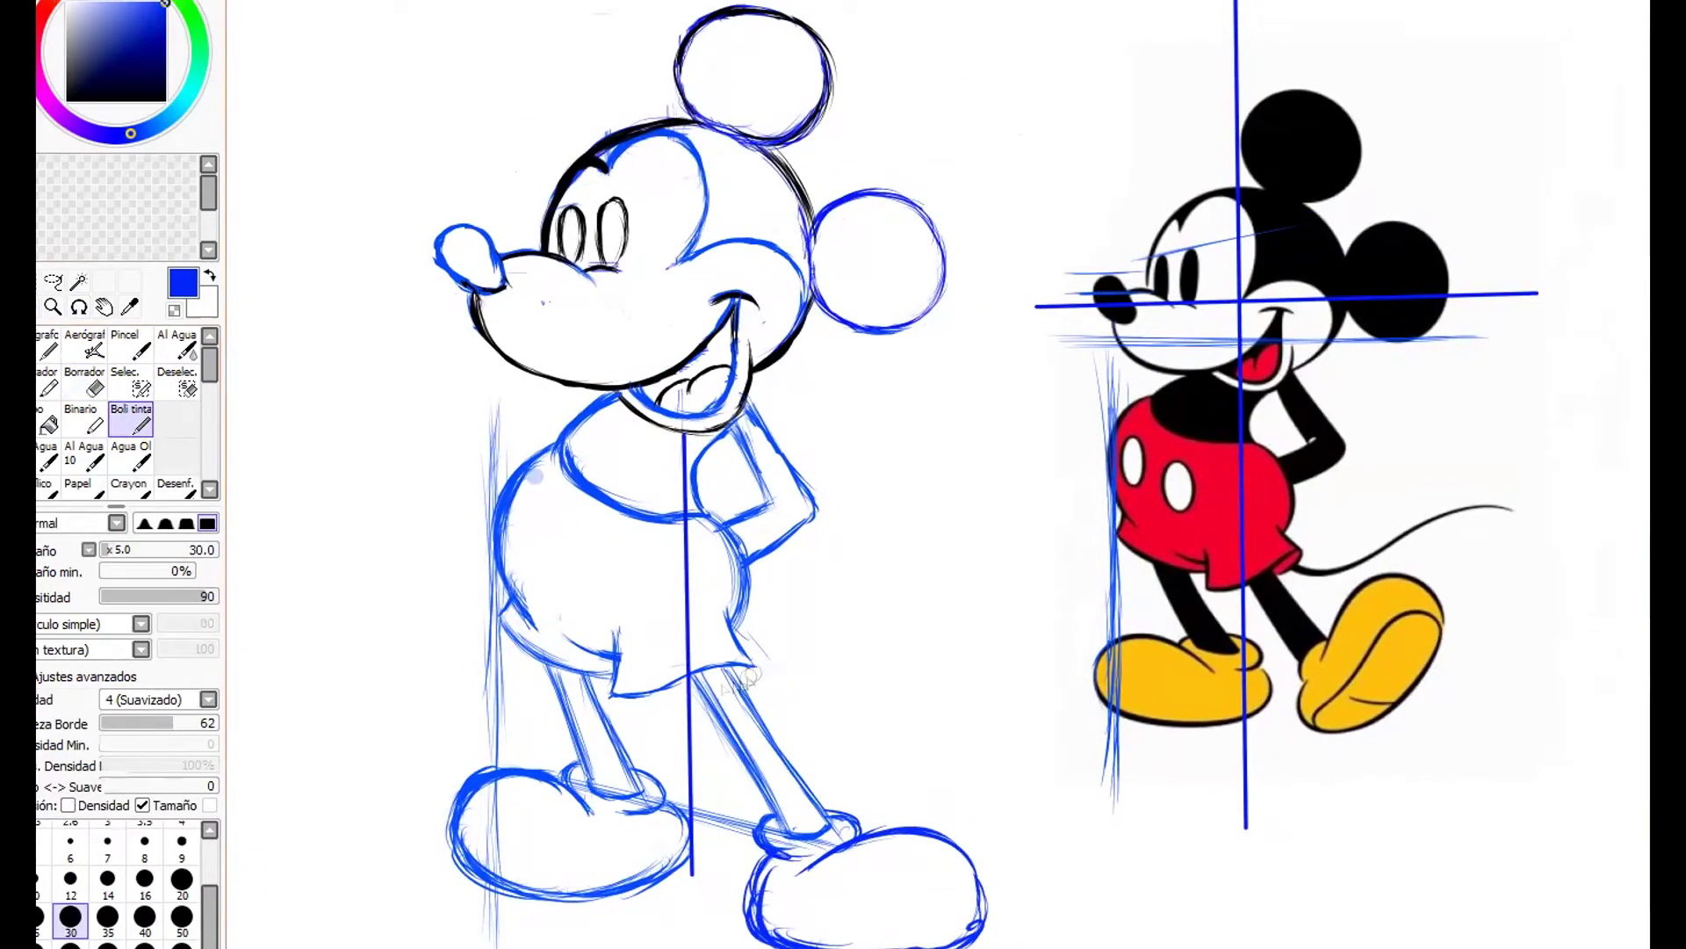
pyautogui.moveTo(731, 634)
pyautogui.mouseDown()
pyautogui.moveTo(823, 688)
pyautogui.moveTo(1050, 621)
pyautogui.mouseUp()
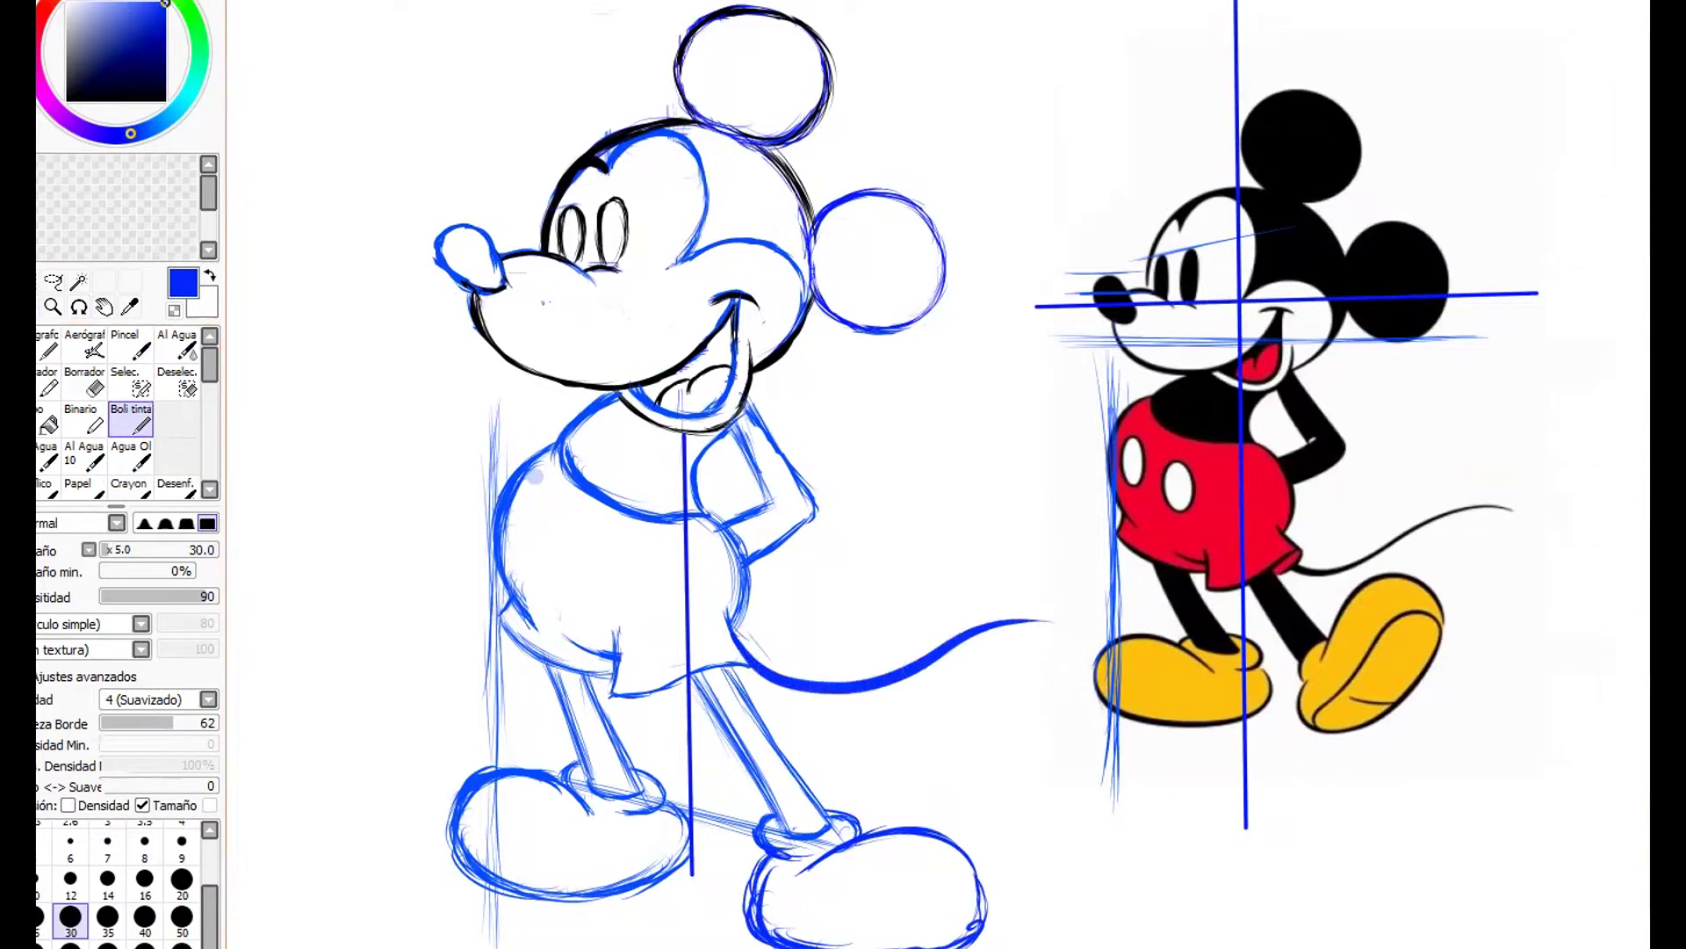
pyautogui.hotkey('ctrl', 'z')
pyautogui.moveTo(732, 631)
pyautogui.mouseDown()
pyautogui.moveTo(795, 678)
pyautogui.moveTo(1041, 740)
pyautogui.mouseUp()
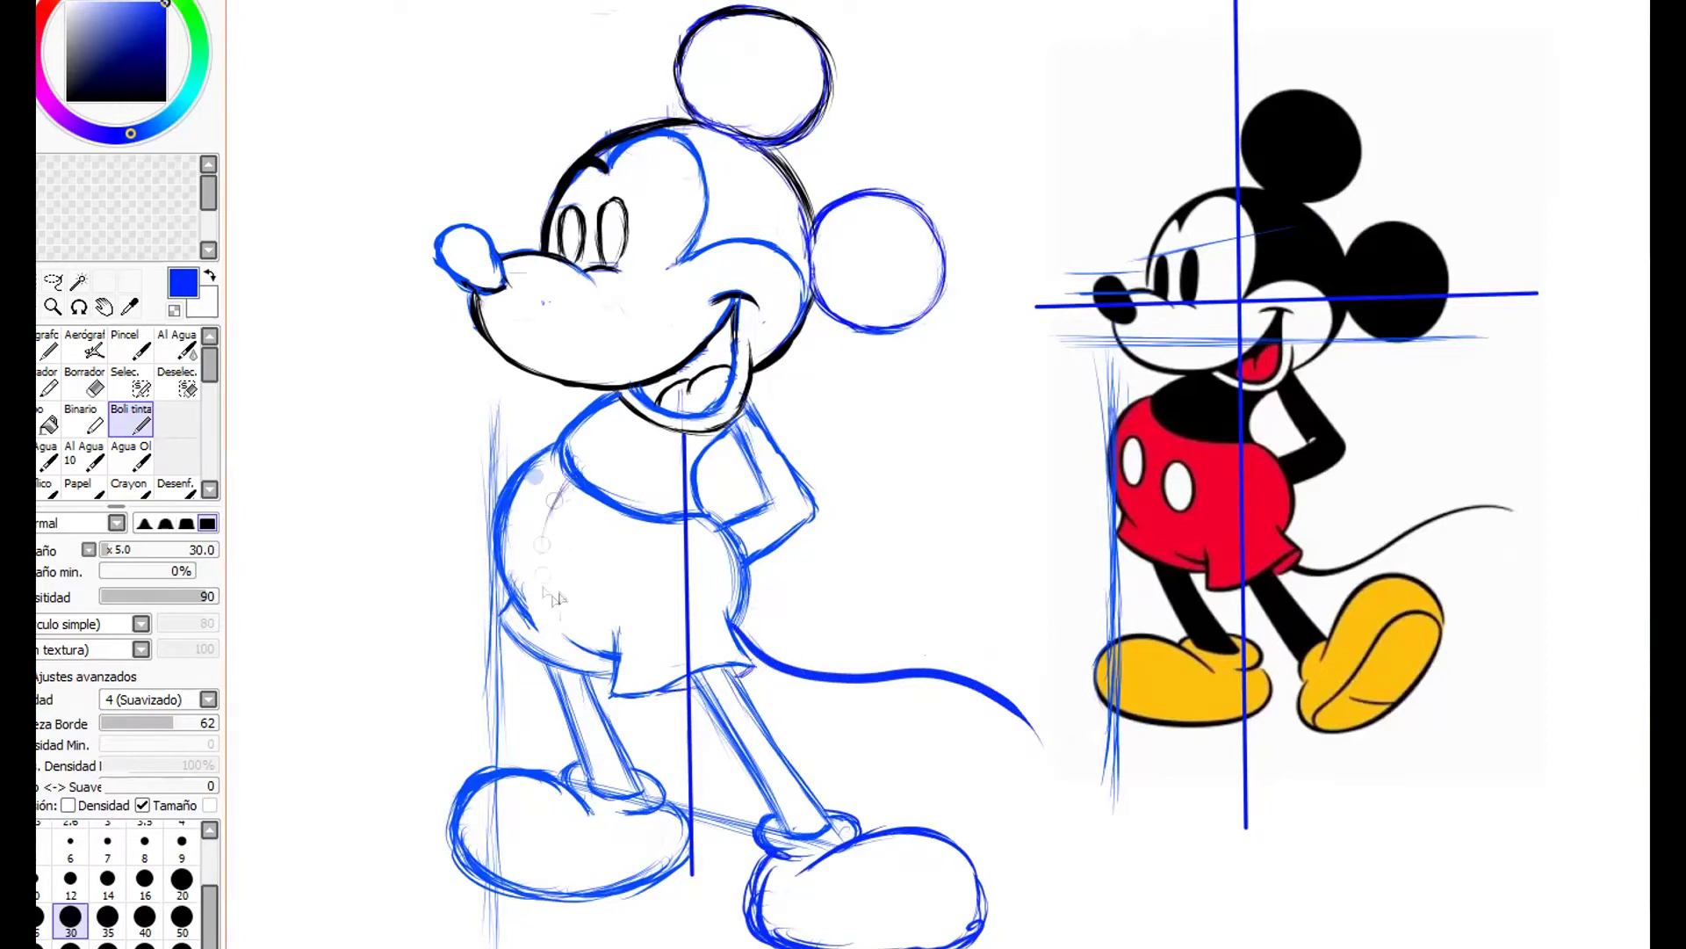
pyautogui.moveTo(533, 518)
pyautogui.mouseDown()
pyautogui.moveTo(514, 527)
pyautogui.moveTo(538, 492)
pyautogui.moveTo(584, 570)
pyautogui.moveTo(602, 528)
pyautogui.moveTo(566, 643)
pyautogui.mouseUp()
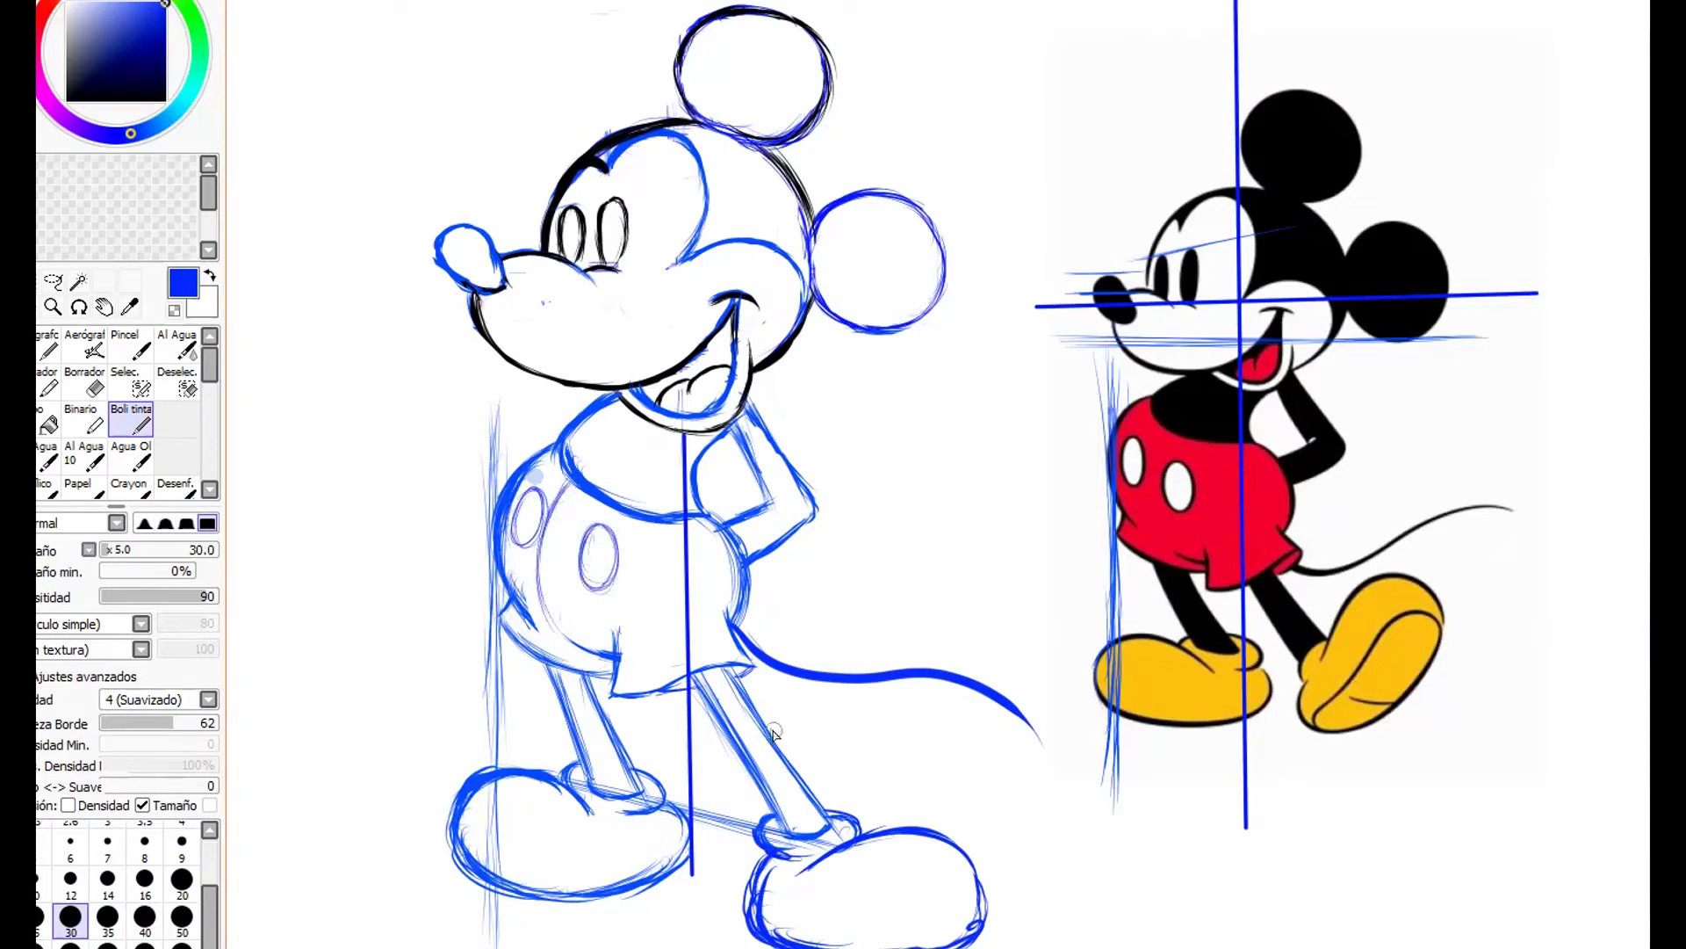
# Erase the sketch's vertical guides, the sloping ground line and the curved guide between the shorts' buttons.
pyautogui.press('e')
pyautogui.moveTo(518, 408)
pyautogui.mouseDown()
pyautogui.moveTo(480, 511)
pyautogui.moveTo(494, 487)
pyautogui.moveTo(496, 595)
pyautogui.moveTo(477, 622)
pyautogui.moveTo(487, 610)
pyautogui.moveTo(504, 874)
pyautogui.moveTo(500, 926)
pyautogui.mouseUp()
pyautogui.click(17, 439)
pyautogui.moveTo(684, 436); pyautogui.dragTo(704, 870)
pyautogui.click(17, 439)
pyautogui.moveTo(663, 793)
pyautogui.mouseDown()
pyautogui.moveTo(779, 835)
pyautogui.moveTo(791, 855)
pyautogui.moveTo(770, 913)
pyautogui.mouseUp()
pyautogui.moveTo(541, 543)
pyautogui.mouseDown()
pyautogui.moveTo(544, 608)
pyautogui.moveTo(567, 495)
pyautogui.mouseUp()
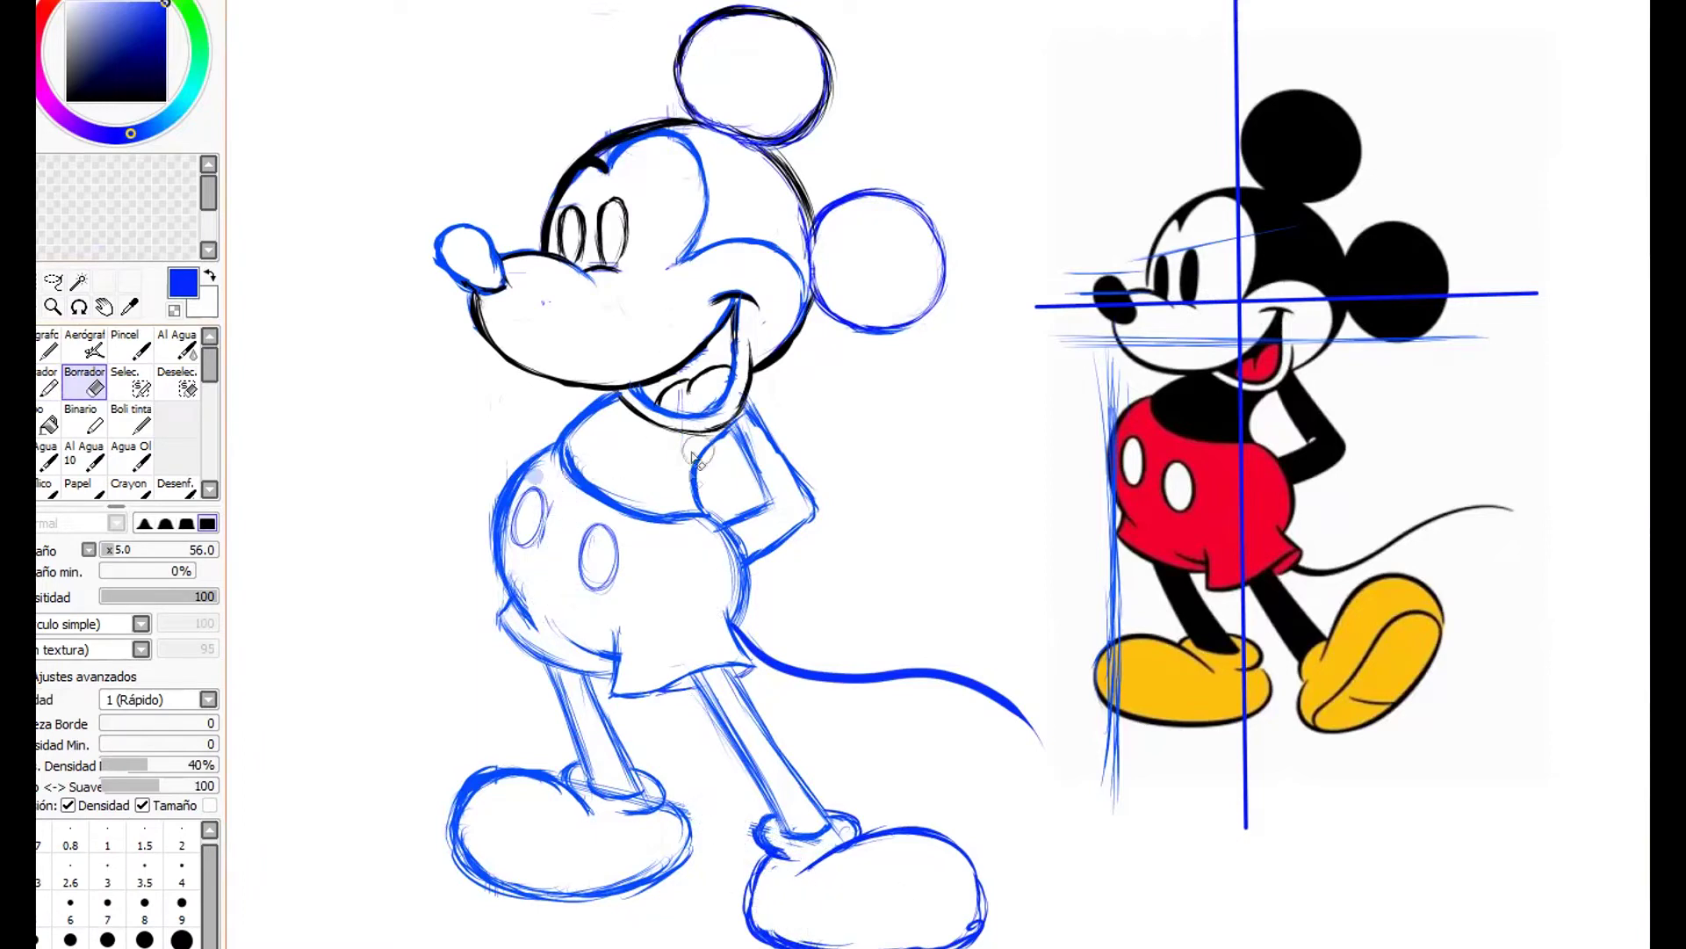
# Fade the sketch and reference, and set up the linework Curve tool in black at size 8.
pyautogui.click(18, 439)
pyautogui.click(17, 474)
pyautogui.moveTo(27, 303); pyautogui.dragTo(13, 303)
pyautogui.click(17, 439)
pyautogui.click(48, 420)
pyautogui.click(73, 87)
pyautogui.click(67, 101)
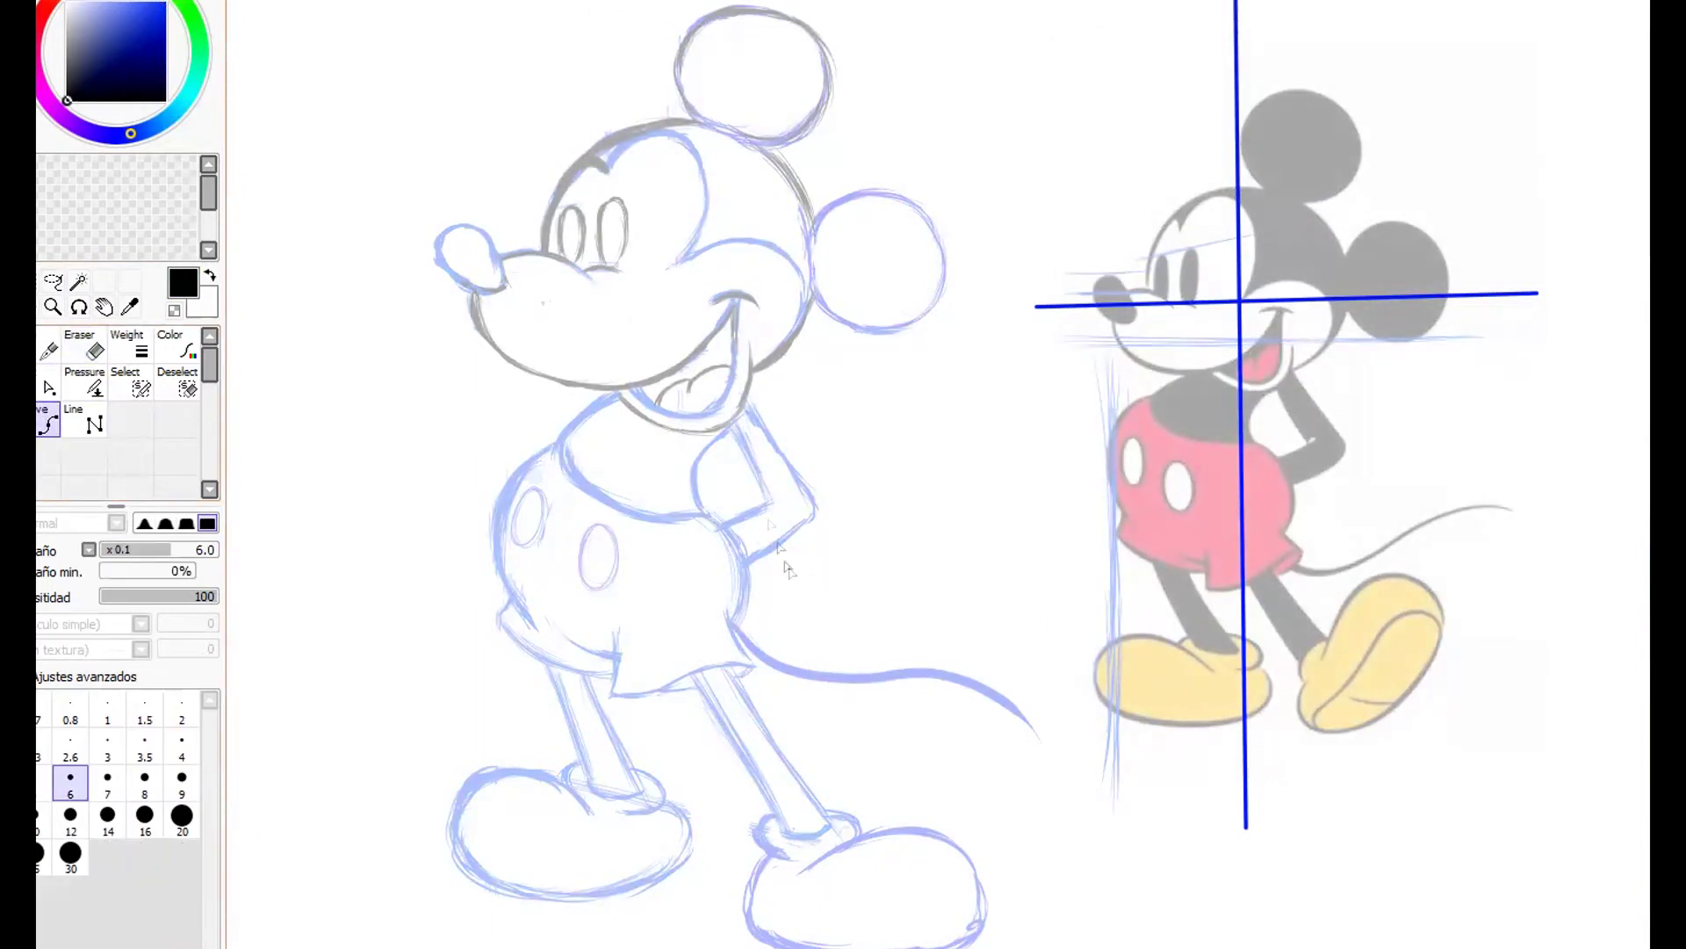
pyautogui.click(145, 781)
# Ink the torso outline and the inner edge of the bent arm with black curves.
pyautogui.click(560, 446)
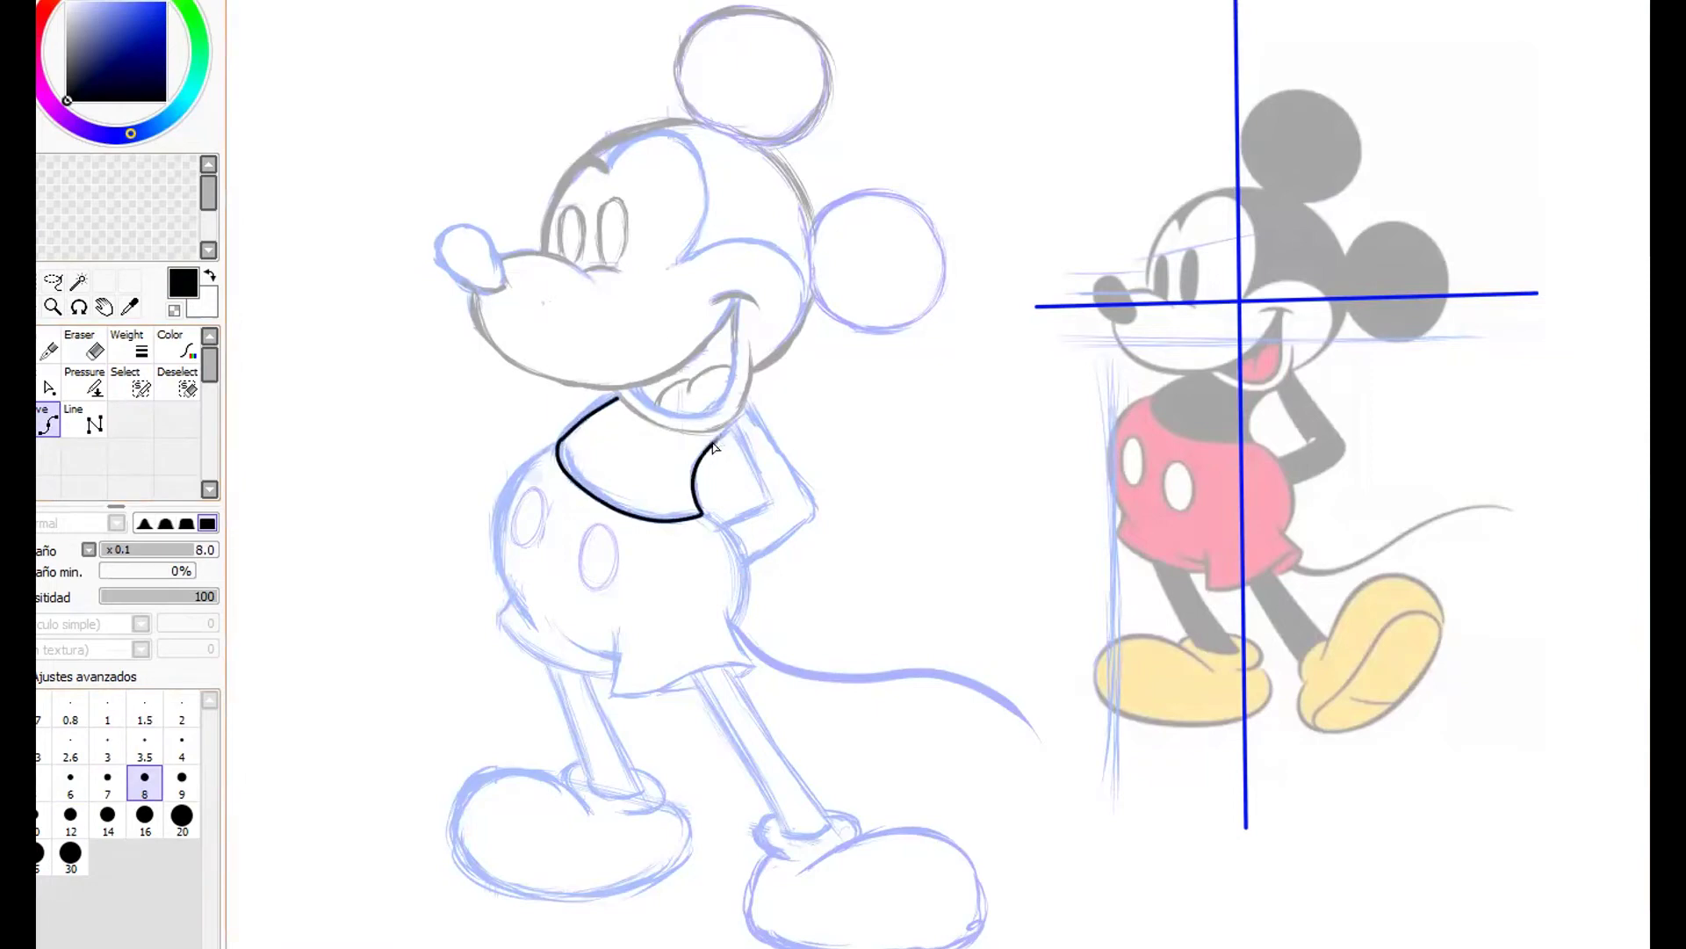
pyautogui.click(766, 506)
pyautogui.press('Escape')
# Ink the shorts' front contour, folded leg opening and lower hem with black curves.
pyautogui.click(497, 520)
pyautogui.click(498, 576)
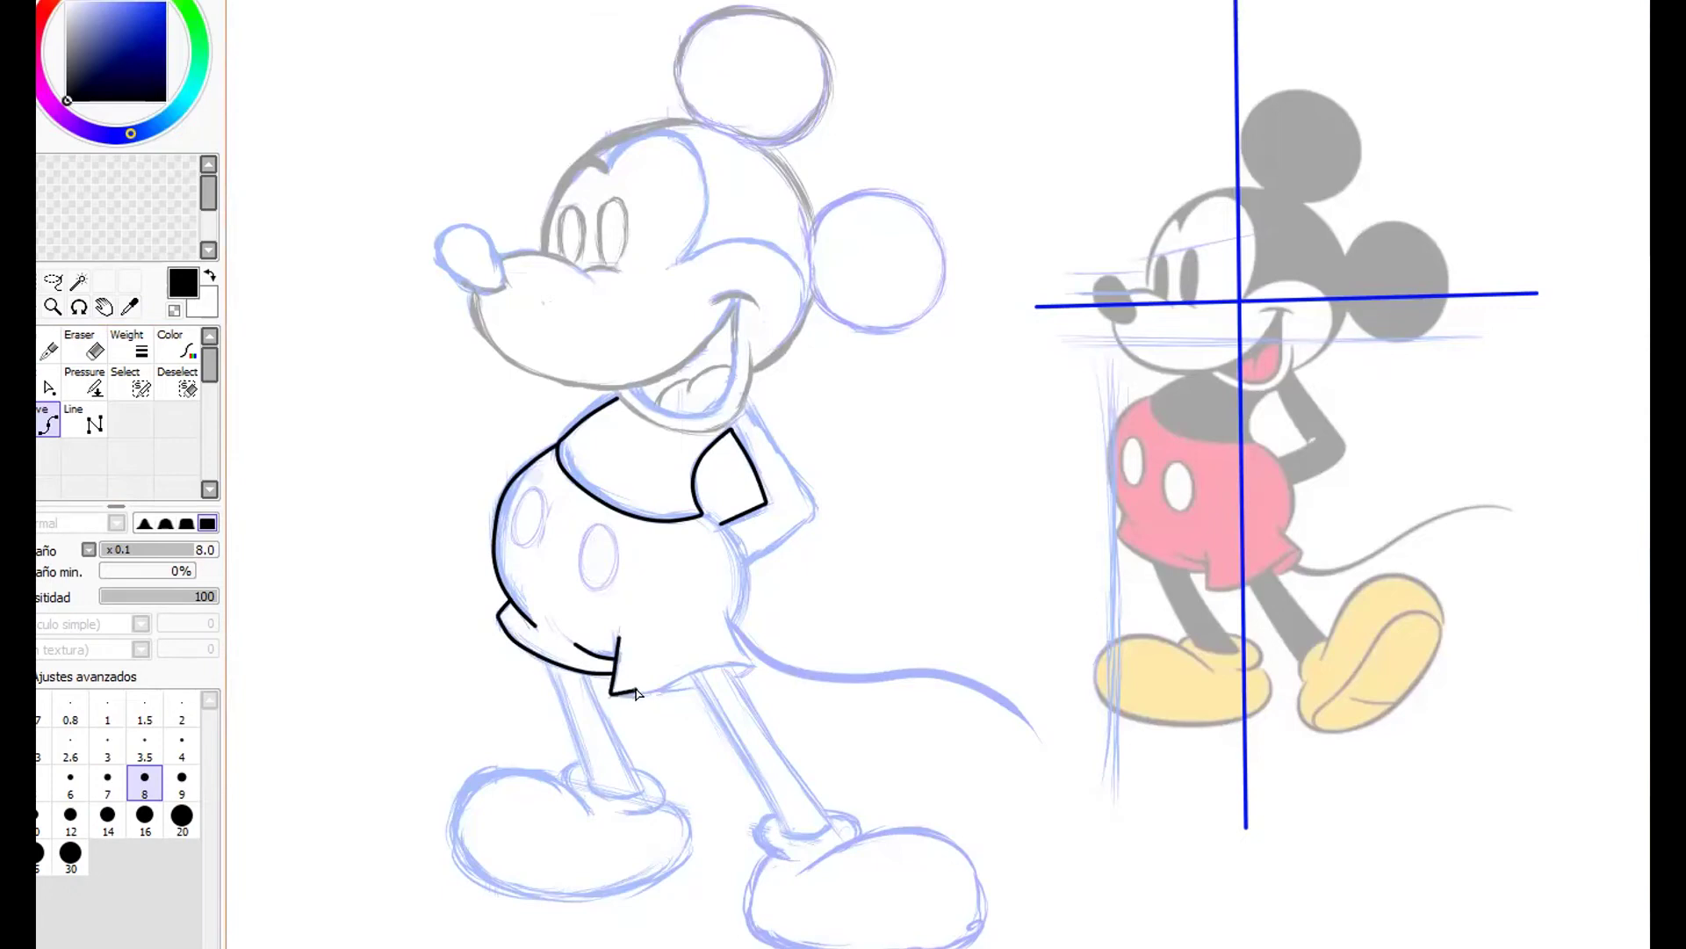
pyautogui.click(647, 692)
pyautogui.click(698, 670)
# Ink both edges of the left leg in black curves from the shorts' hem down to the shoe cuff.
pyautogui.click(547, 662)
pyautogui.doubleClick(591, 791)
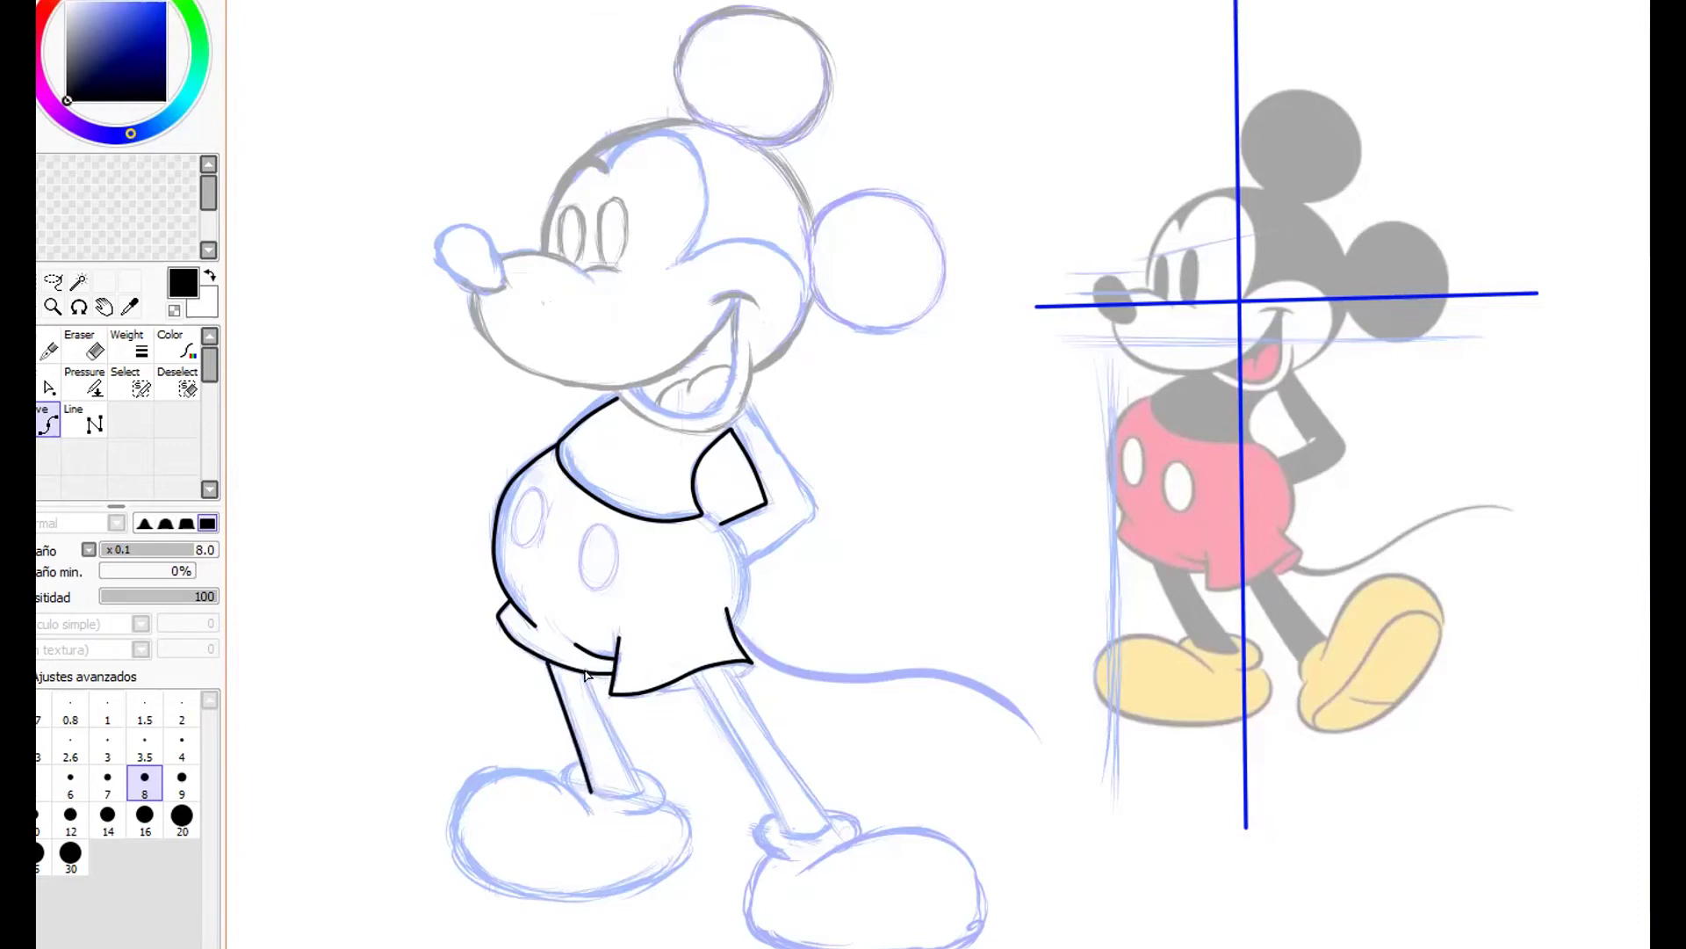
pyautogui.click(583, 675)
pyautogui.doubleClick(635, 796)
# Ink the left shoe's rounded outline and its cuff in black curves over the sketch.
pyautogui.click(560, 779)
pyautogui.click(510, 770)
pyautogui.click(462, 799)
pyautogui.click(458, 848)
pyautogui.click(480, 879)
pyautogui.click(522, 894)
pyautogui.click(576, 898)
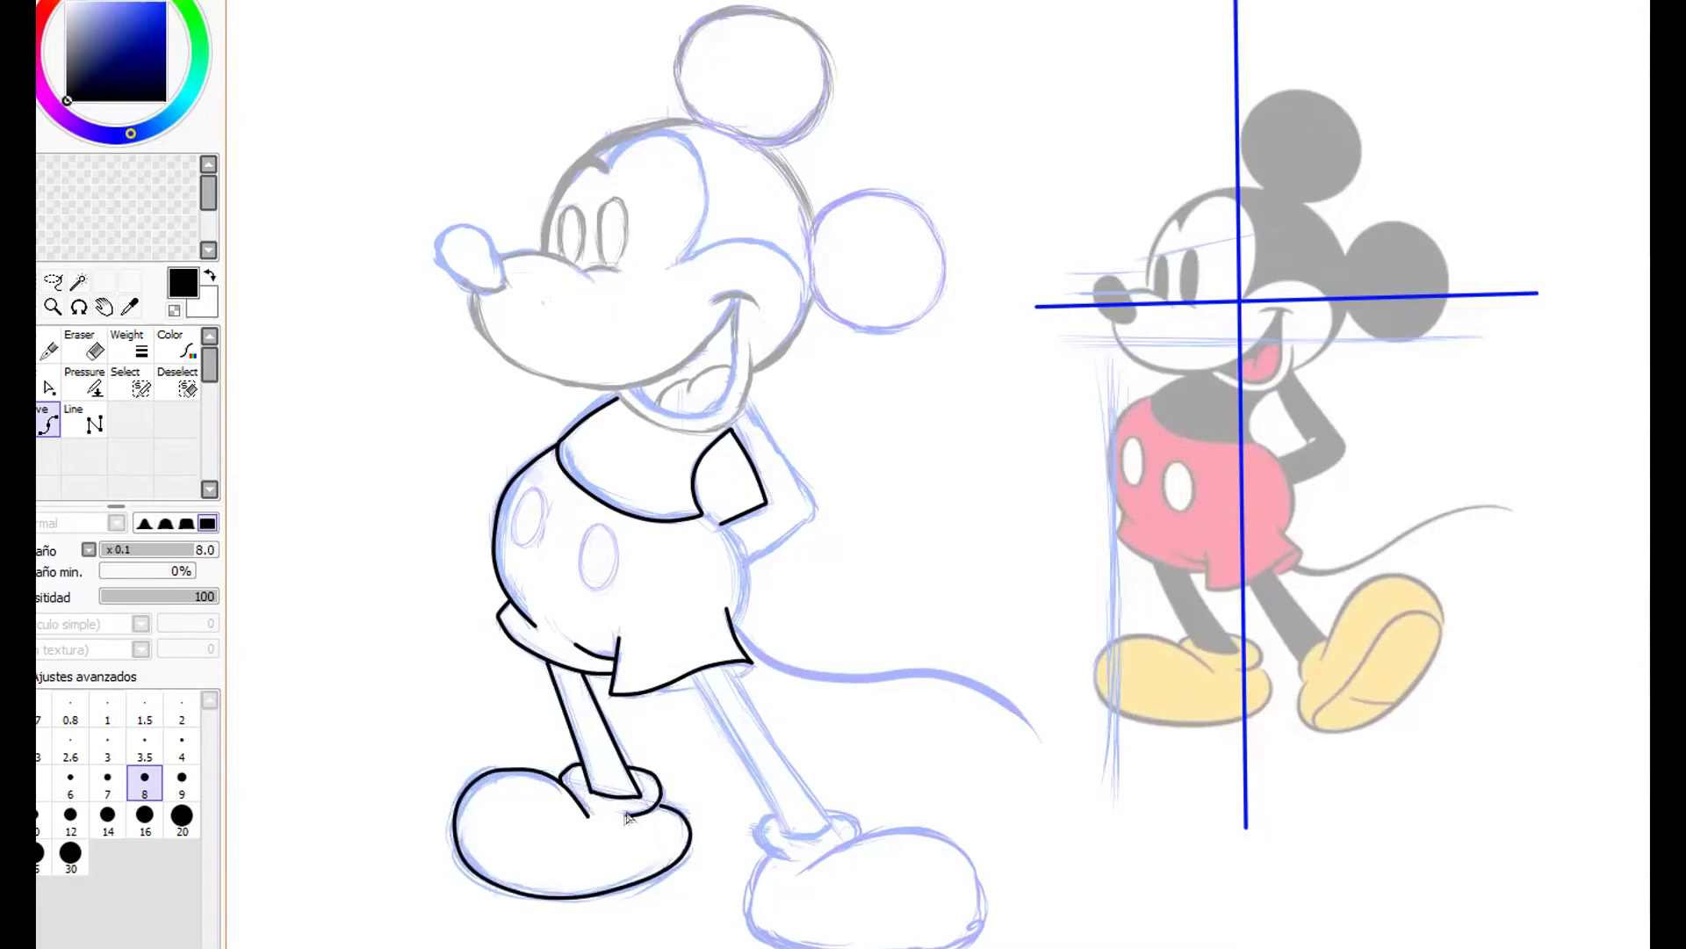
# Ink the right leg together with its shoe cuff and rounded shoe in black curves.
pyautogui.click(691, 675)
pyautogui.click(784, 831)
pyautogui.click(806, 833)
pyautogui.click(825, 821)
pyautogui.click(724, 665)
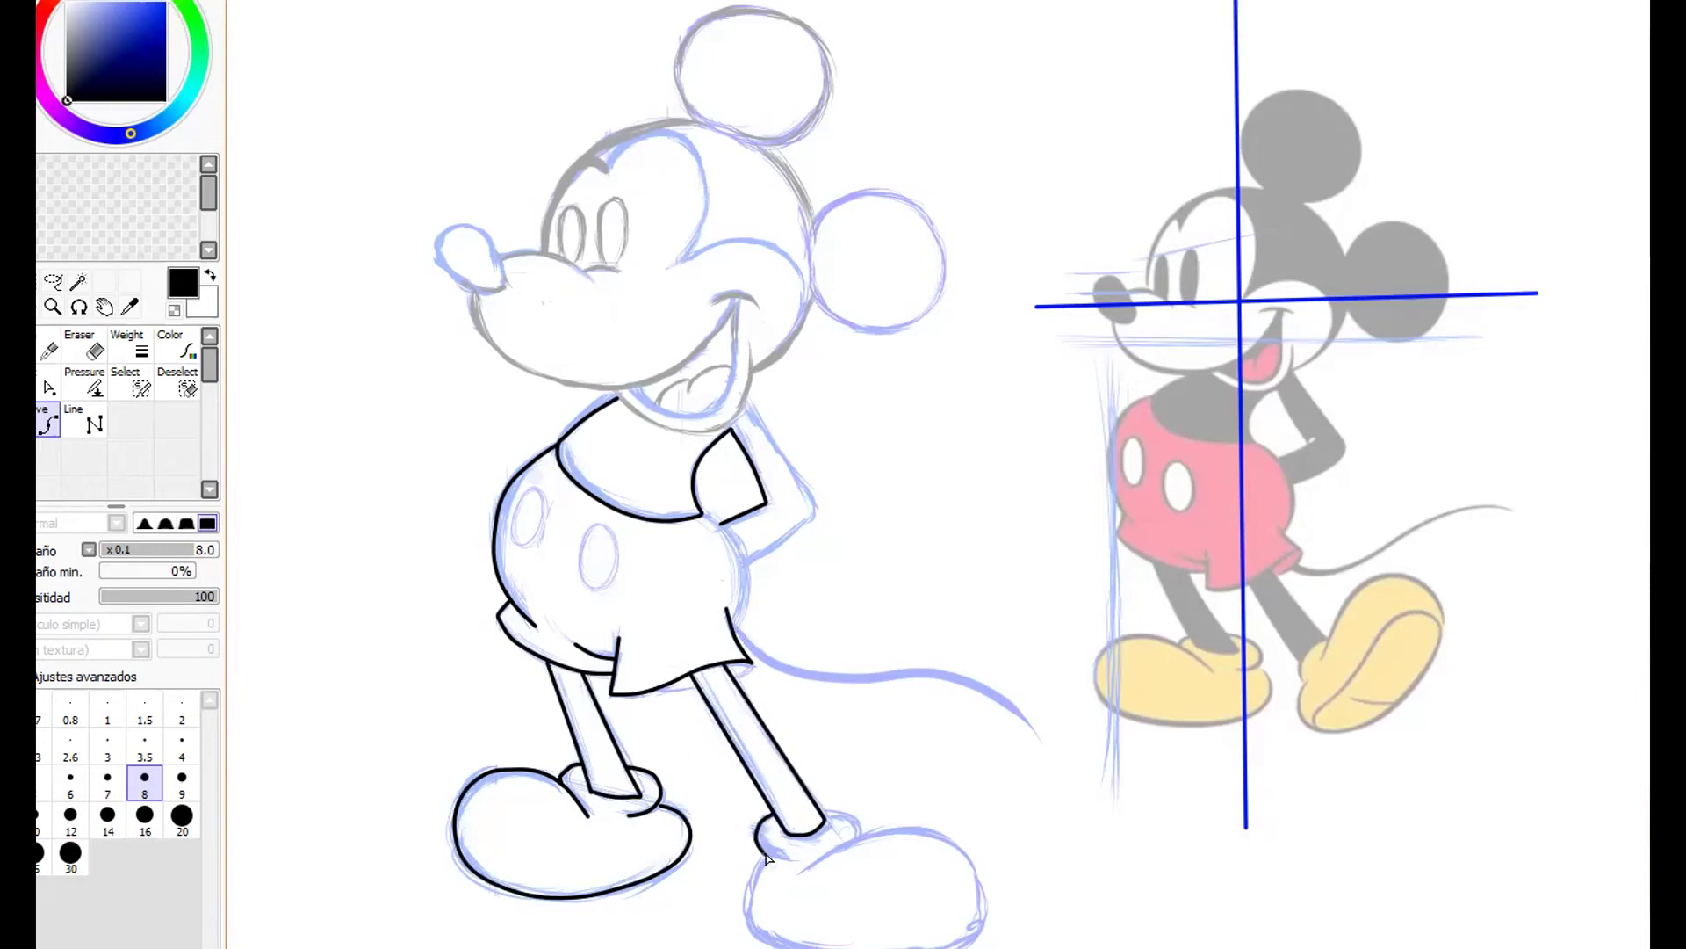
pyautogui.moveTo(854, 837)
pyautogui.mouseDown()
pyautogui.moveTo(914, 822)
pyautogui.moveTo(957, 839)
pyautogui.moveTo(983, 881)
pyautogui.moveTo(976, 938)
pyautogui.mouseUp()
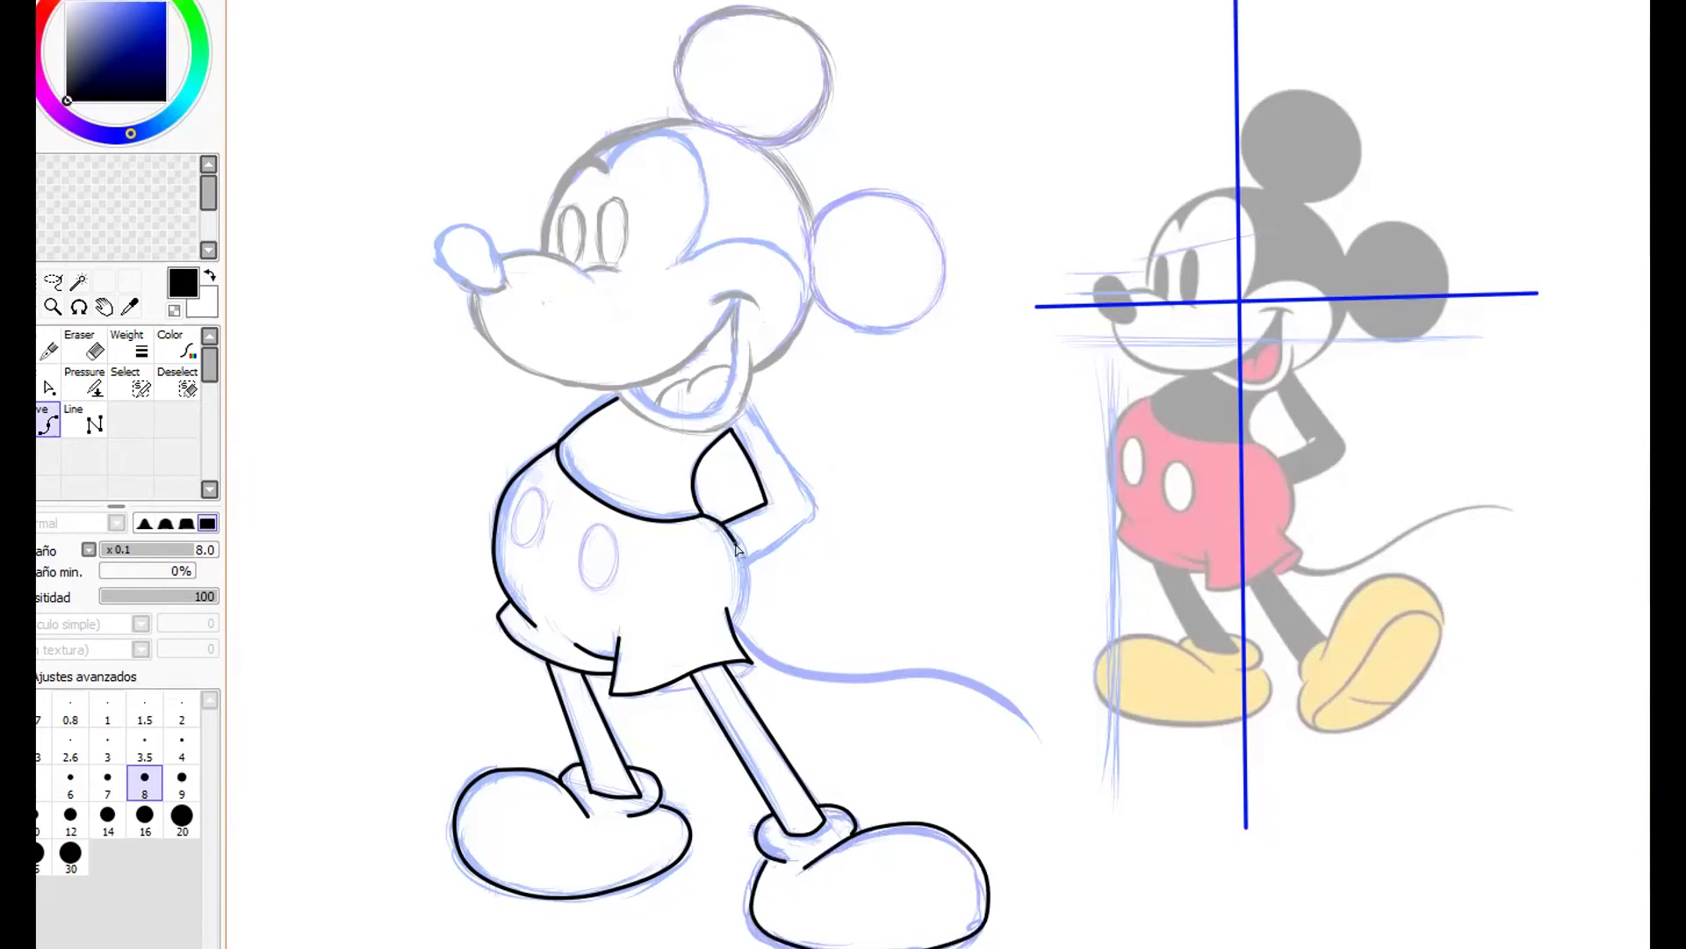
# Ink the bent arm's outer edge and the long wavy tail behind the shorts.
pyautogui.moveTo(745, 401); pyautogui.dragTo(809, 527)
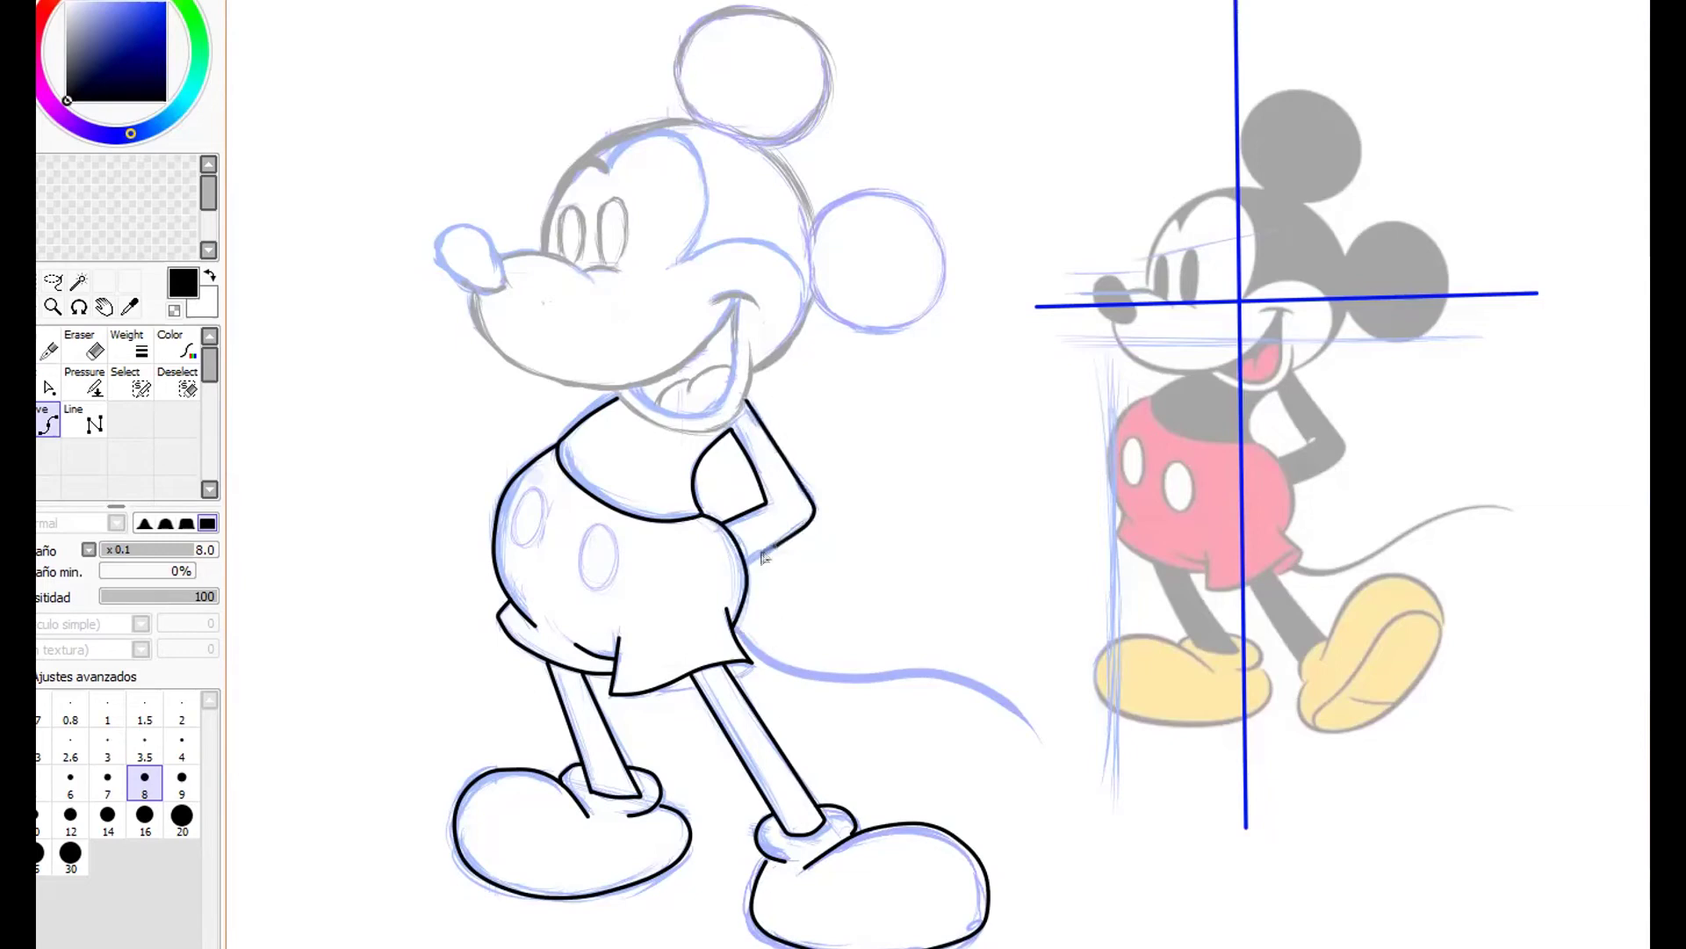
pyautogui.moveTo(736, 625)
pyautogui.mouseDown()
pyautogui.moveTo(787, 669)
pyautogui.moveTo(922, 675)
pyautogui.moveTo(1026, 728)
pyautogui.mouseUp()
pyautogui.moveTo(738, 650)
pyautogui.mouseDown()
pyautogui.moveTo(826, 691)
pyautogui.moveTo(941, 685)
pyautogui.moveTo(1026, 727)
pyautogui.mouseUp()
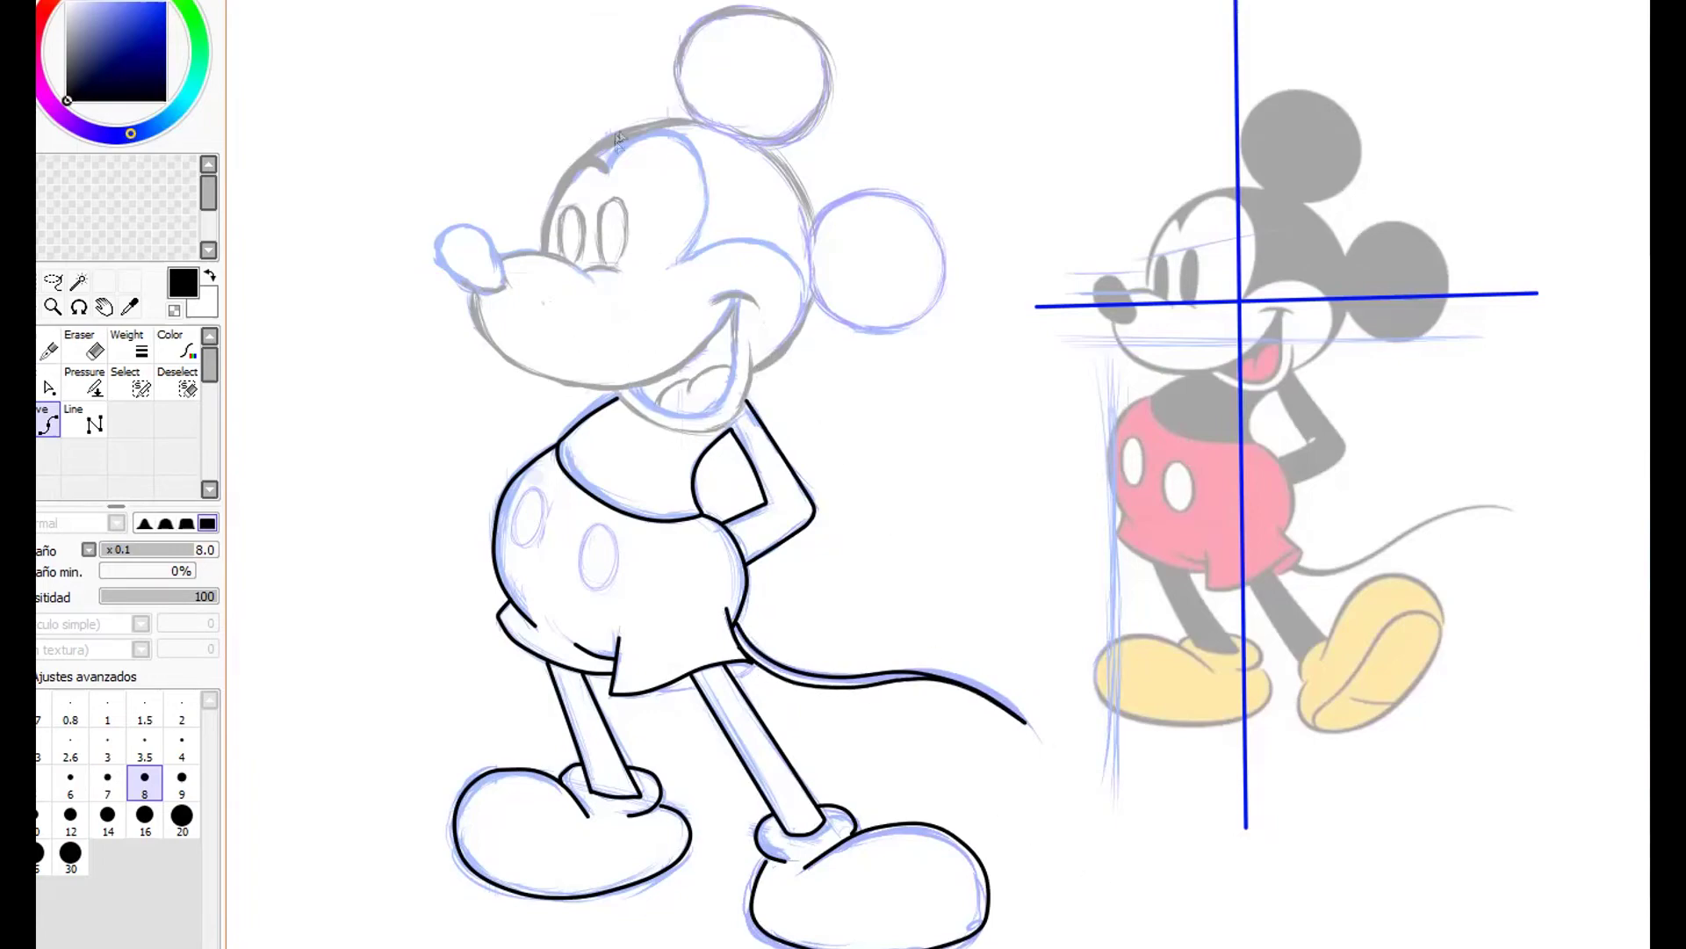
# Ink the oval nose and the muzzle contour down to the smiling mouth in black curves.
pyautogui.hotkey('ctrl', 'space')
pyautogui.click(707, 492)
pyautogui.moveTo(830, 439); pyautogui.dragTo(765, 596)
pyautogui.click(438, 238)
pyautogui.moveTo(433, 204)
pyautogui.mouseDown()
pyautogui.moveTo(364, 147)
pyautogui.moveTo(337, 180)
pyautogui.moveTo(393, 240)
pyautogui.moveTo(441, 241)
pyautogui.mouseUp()
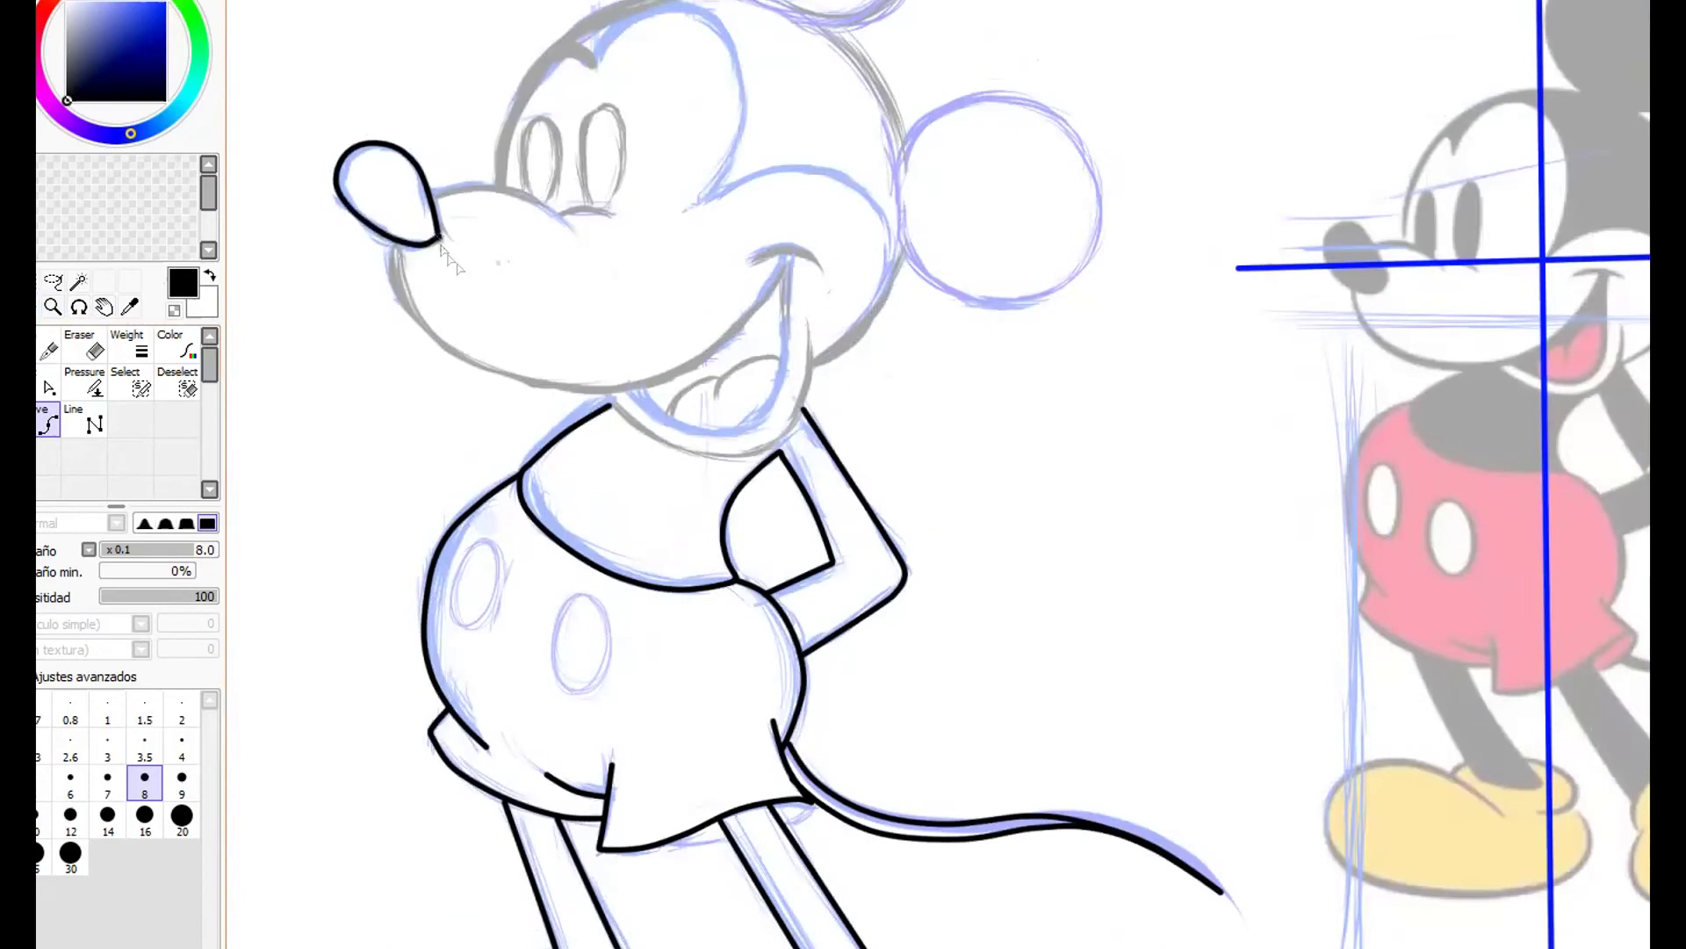
pyautogui.moveTo(543, 207)
pyautogui.mouseDown()
pyautogui.moveTo(491, 186)
pyautogui.moveTo(434, 194)
pyautogui.mouseUp()
pyautogui.moveTo(392, 256)
pyautogui.mouseDown()
pyautogui.moveTo(465, 360)
pyautogui.moveTo(542, 386)
pyautogui.moveTo(663, 380)
pyautogui.moveTo(721, 343)
pyautogui.moveTo(777, 253)
pyautogui.moveTo(805, 257)
pyautogui.moveTo(774, 404)
pyautogui.moveTo(746, 432)
pyautogui.moveTo(601, 394)
pyautogui.moveTo(676, 450)
pyautogui.moveTo(761, 451)
pyautogui.moveTo(788, 431)
pyautogui.moveTo(786, 446)
pyautogui.moveTo(811, 317)
pyautogui.mouseUp()
# Ink both round ears and the head outline that connects them in black curves.
pyautogui.moveTo(568, 492)
pyautogui.mouseDown()
pyautogui.moveTo(671, 328)
pyautogui.moveTo(500, 669)
pyautogui.mouseUp()
pyautogui.moveTo(743, 548)
pyautogui.mouseDown()
pyautogui.moveTo(785, 523)
pyautogui.moveTo(835, 426)
pyautogui.moveTo(879, 470)
pyautogui.moveTo(927, 484)
pyautogui.moveTo(989, 468)
pyautogui.moveTo(1038, 396)
pyautogui.moveTo(1011, 314)
pyautogui.moveTo(965, 279)
pyautogui.moveTo(846, 310)
pyautogui.mouseUp()
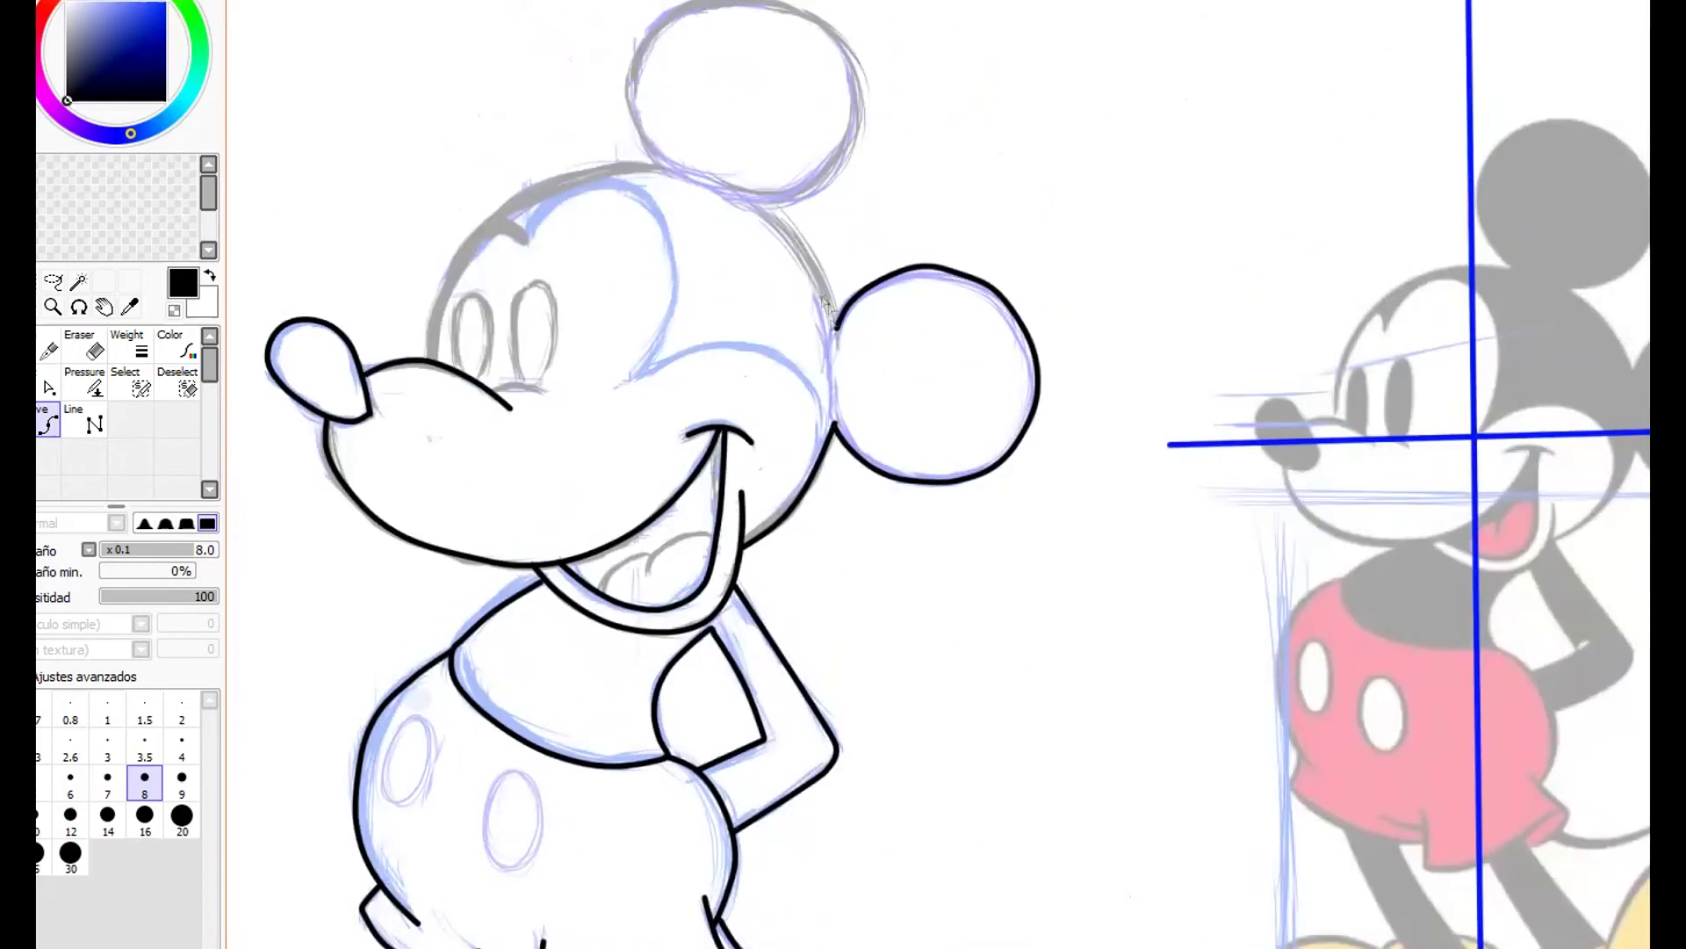
pyautogui.scroll(3, 847, 261)
pyautogui.moveTo(434, 457)
pyautogui.mouseDown()
pyautogui.moveTo(486, 356)
pyautogui.moveTo(532, 321)
pyautogui.moveTo(658, 288)
pyautogui.moveTo(642, 210)
pyautogui.moveTo(692, 139)
pyautogui.moveTo(675, 158)
pyautogui.moveTo(718, 134)
pyautogui.moveTo(774, 133)
pyautogui.moveTo(833, 167)
pyautogui.moveTo(864, 213)
pyautogui.moveTo(864, 274)
pyautogui.moveTo(812, 328)
pyautogui.mouseUp()
pyautogui.doubleClick(844, 458)
pyautogui.moveTo(830, 594); pyautogui.dragTo(1017, 520)
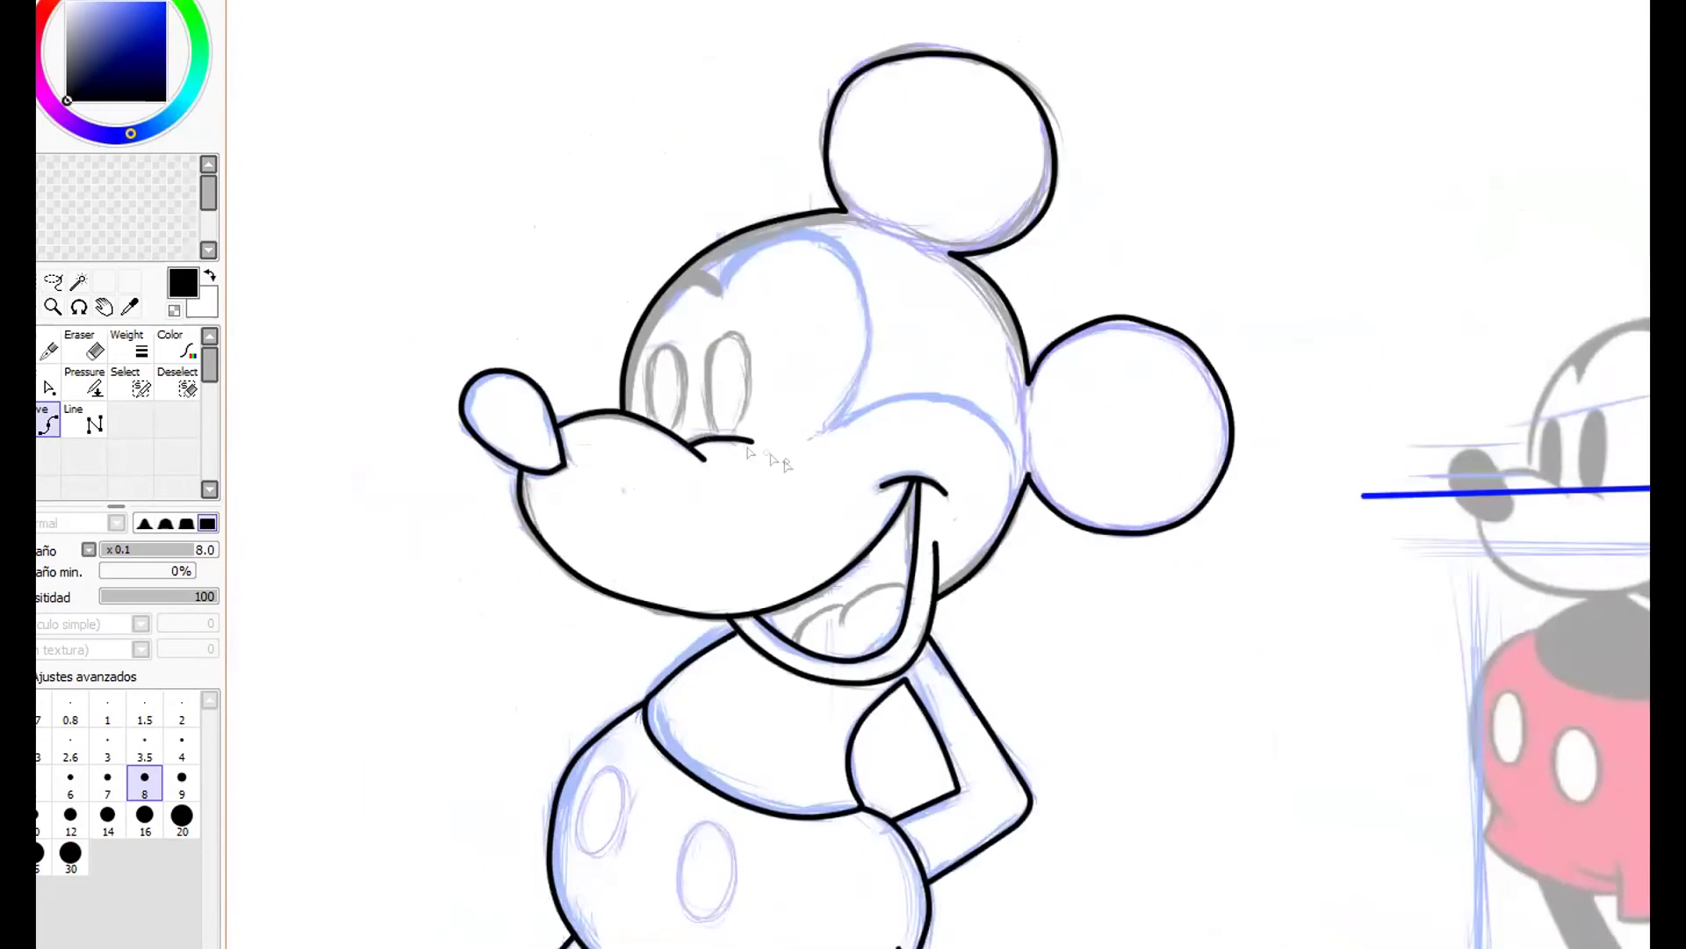
# Ink the two oval eyes and the curved border of the white face area.
pyautogui.moveTo(648, 405)
pyautogui.mouseDown()
pyautogui.moveTo(671, 351)
pyautogui.moveTo(672, 437)
pyautogui.moveTo(706, 417)
pyautogui.moveTo(701, 377)
pyautogui.moveTo(732, 337)
pyautogui.moveTo(737, 445)
pyautogui.mouseUp()
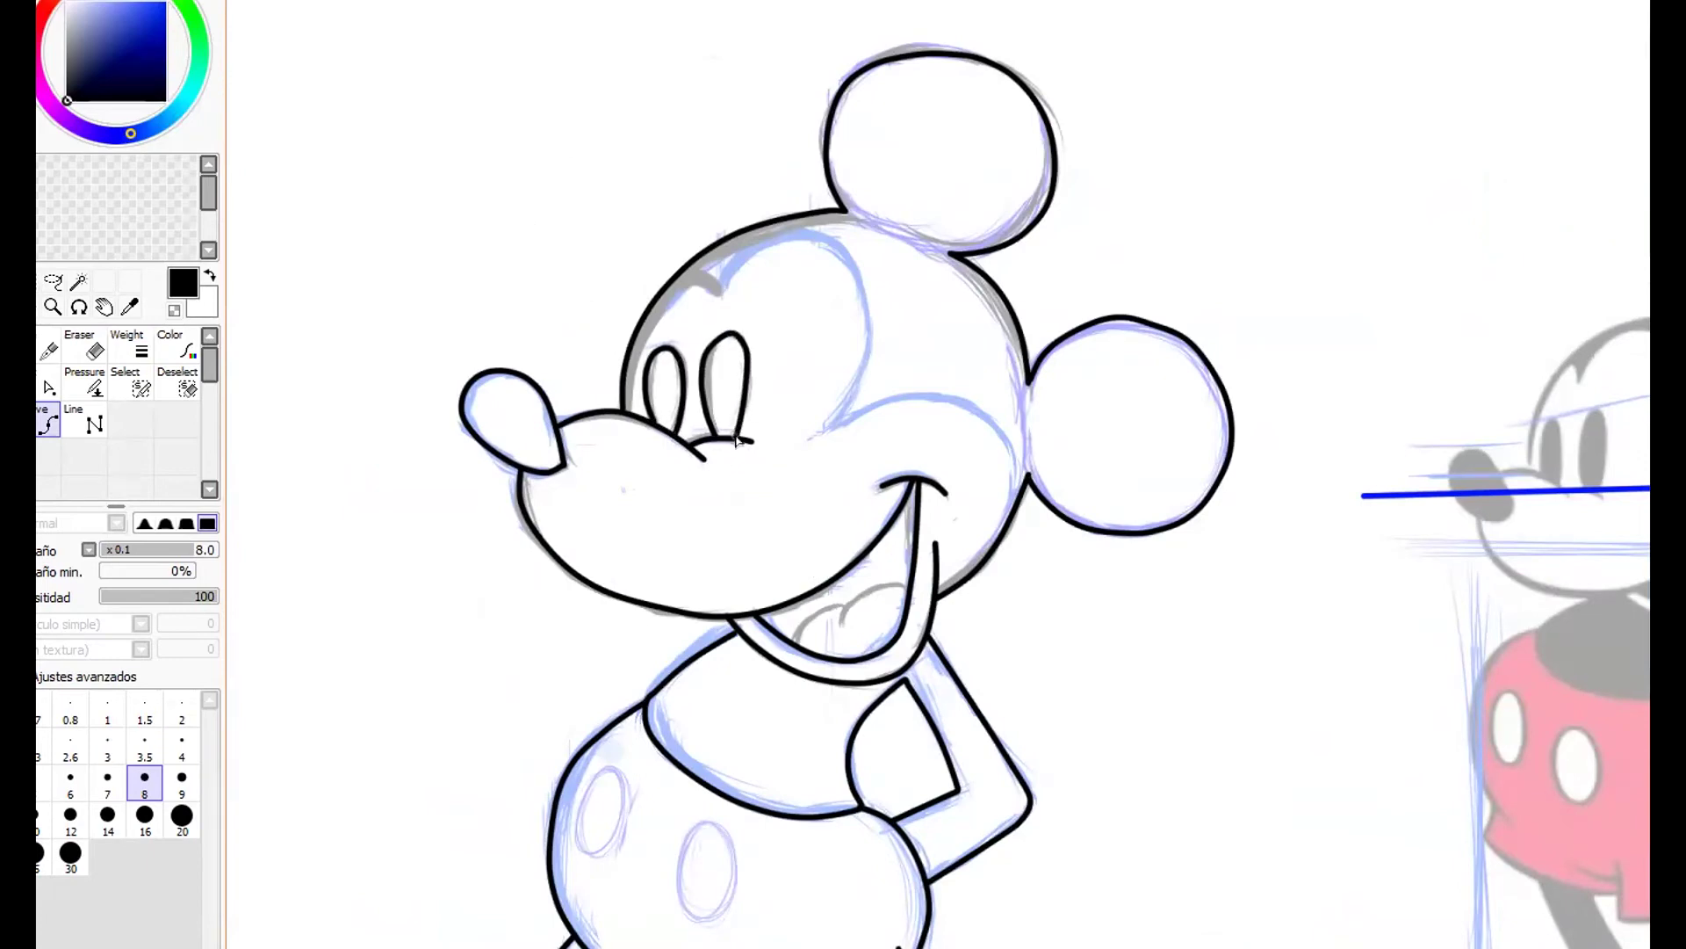
pyautogui.moveTo(736, 265)
pyautogui.mouseDown()
pyautogui.moveTo(824, 235)
pyautogui.moveTo(860, 264)
pyautogui.moveTo(867, 366)
pyautogui.moveTo(842, 419)
pyautogui.moveTo(903, 401)
pyautogui.moveTo(986, 412)
pyautogui.moveTo(1017, 507)
pyautogui.mouseUp()
# Ink the tongue's two curved humps inside the open mouth, redoing a misplaced curve.
pyautogui.scroll(-5, 1058, 435)
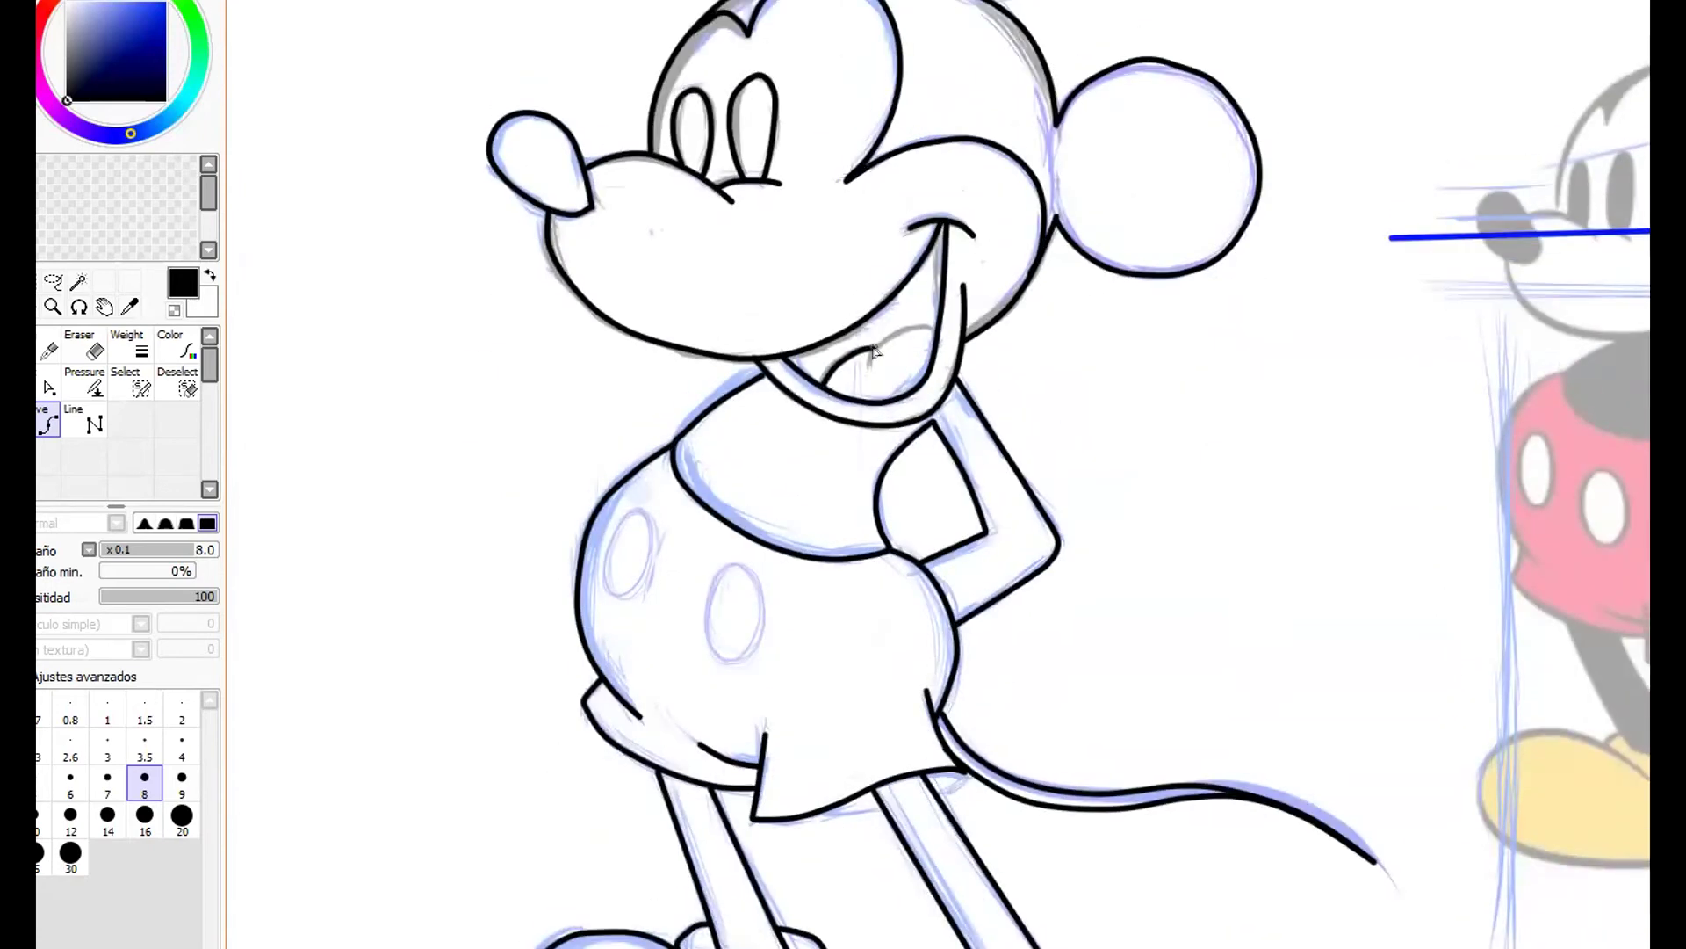
pyautogui.hotkey('ctrl', 'z')
pyautogui.scroll(-4, 799, 520)
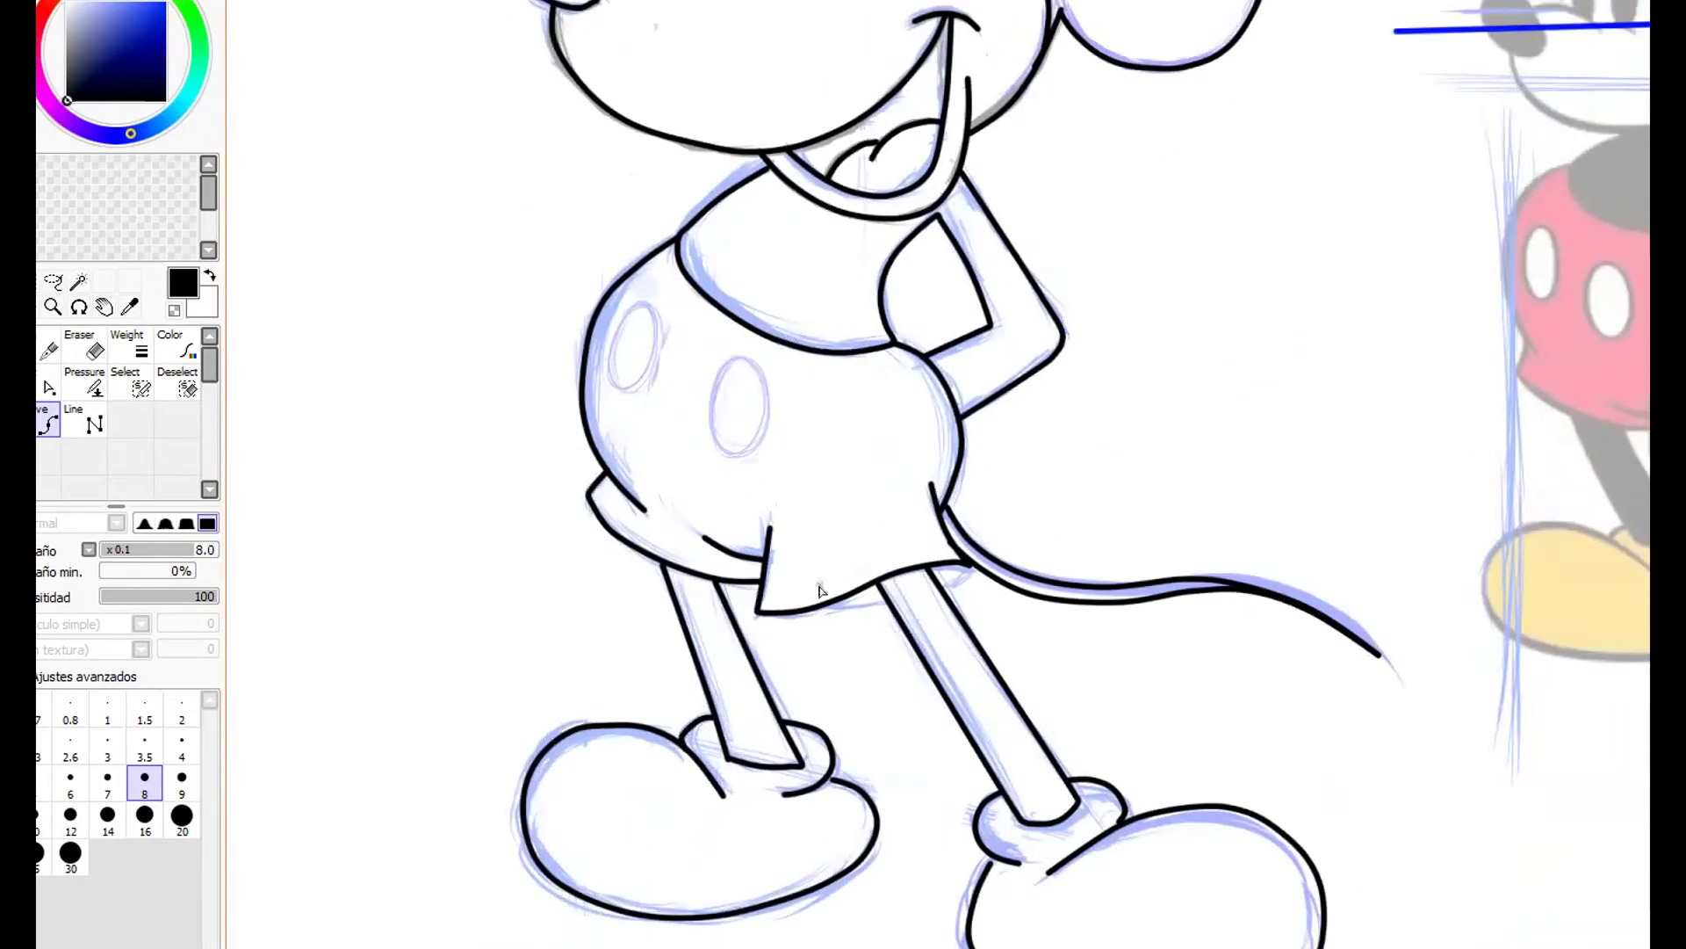
# Ink the two oval buttons on the front of the shorts in black curves.
pyautogui.scroll(3, 977, 571)
pyautogui.moveTo(666, 471); pyautogui.dragTo(658, 484)
pyautogui.click(642, 525)
pyautogui.click(656, 550)
pyautogui.click(681, 536)
pyautogui.click(694, 492)
pyautogui.click(683, 462)
pyautogui.moveTo(754, 530)
pyautogui.mouseDown()
pyautogui.moveTo(752, 615)
pyautogui.moveTo(771, 619)
pyautogui.moveTo(806, 577)
pyautogui.moveTo(751, 537)
pyautogui.mouseUp()
# Return the sketch and reference to full opacity and erase the Mickey sketch beneath the linework with a size 309 eraser.
pyautogui.hotkey('ctrl', 'space')
pyautogui.keyDown('ctrl'); pyautogui.keyDown('alt'); pyautogui.click(879, 422); pyautogui.keyUp('alt'); pyautogui.keyUp('ctrl')
pyautogui.keyDown('ctrl'); pyautogui.keyDown('alt'); pyautogui.click(925, 483); pyautogui.keyUp('alt'); pyautogui.keyUp('ctrl')
pyautogui.keyDown('ctrl'); pyautogui.click(786, 374); pyautogui.keyUp('ctrl')
pyautogui.keyDown('ctrl'); pyautogui.click(786, 374); pyautogui.keyUp('ctrl')
pyautogui.keyDown('ctrl'); pyautogui.click(786, 374); pyautogui.keyUp('ctrl')
pyautogui.keyDown('ctrl'); pyautogui.keyDown('alt'); pyautogui.click(721, 314); pyautogui.keyUp('alt'); pyautogui.keyUp('ctrl')
pyautogui.keyDown('ctrl'); pyautogui.keyDown('alt'); pyautogui.click(720, 313); pyautogui.keyUp('alt'); pyautogui.keyUp('ctrl')
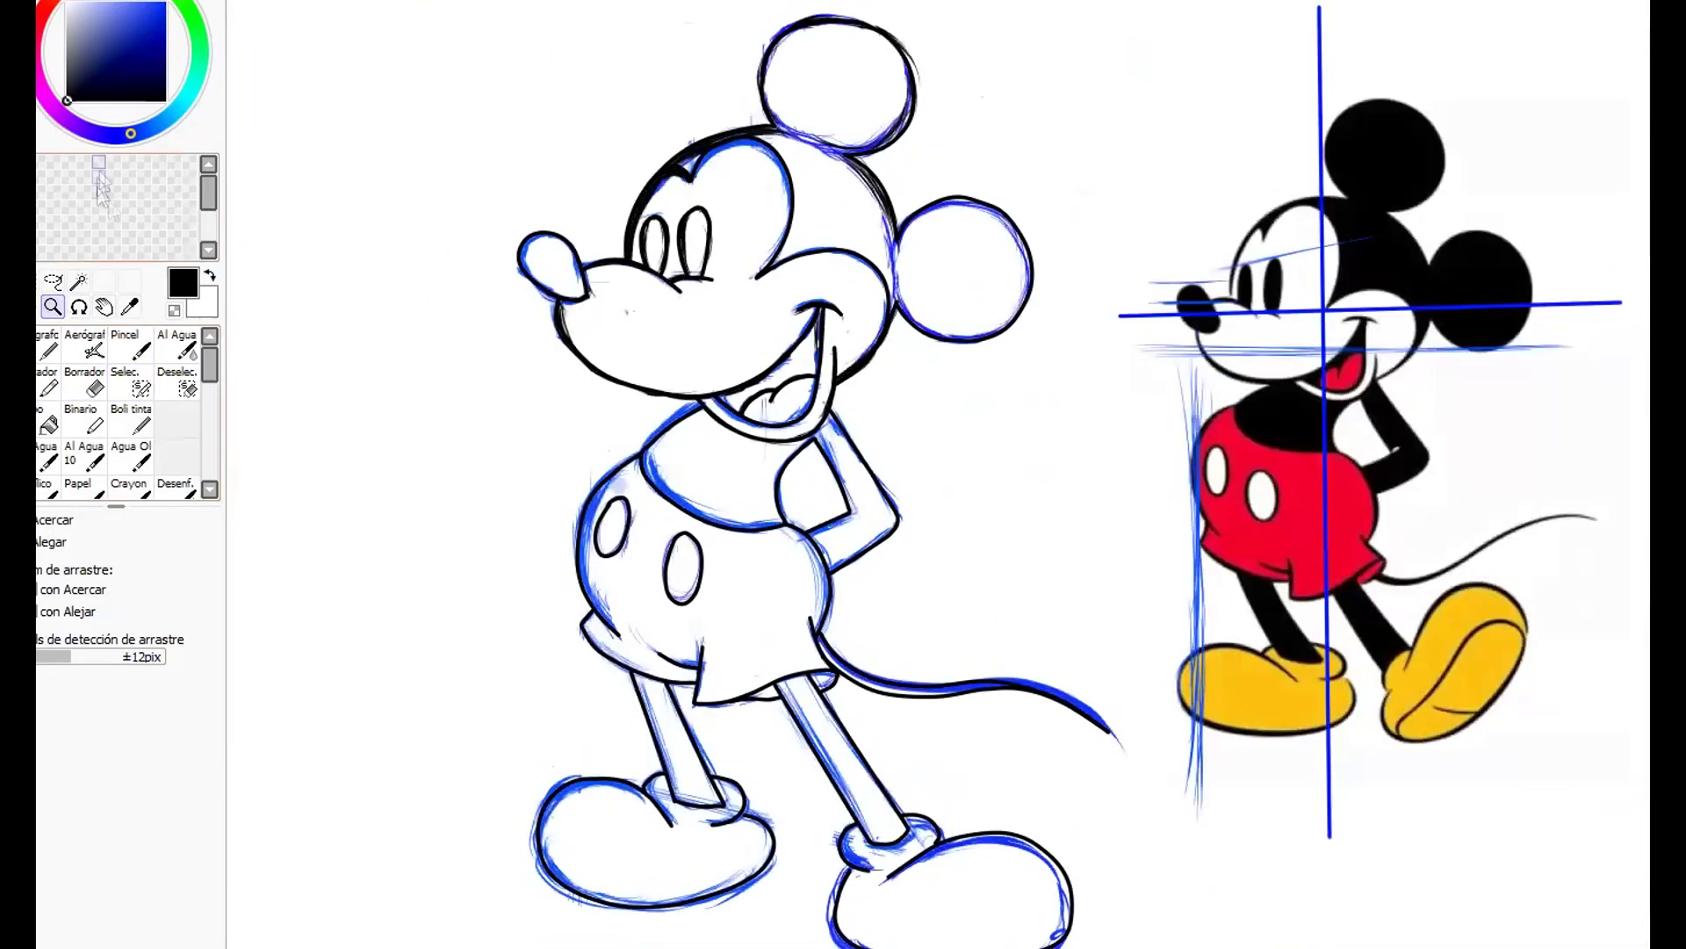
pyautogui.click(86, 382)
pyautogui.click(173, 550)
pyautogui.moveTo(921, 248)
pyautogui.mouseDown()
pyautogui.moveTo(931, 295)
pyautogui.moveTo(703, 351)
pyautogui.moveTo(878, 615)
pyautogui.moveTo(874, 735)
pyautogui.moveTo(917, 395)
pyautogui.mouseUp()
pyautogui.hotkey('ctrl', 'z')
pyautogui.moveTo(962, 277)
pyautogui.mouseDown()
pyautogui.moveTo(583, 369)
pyautogui.moveTo(892, 351)
pyautogui.moveTo(1040, 913)
pyautogui.moveTo(878, 527)
pyautogui.mouseUp()
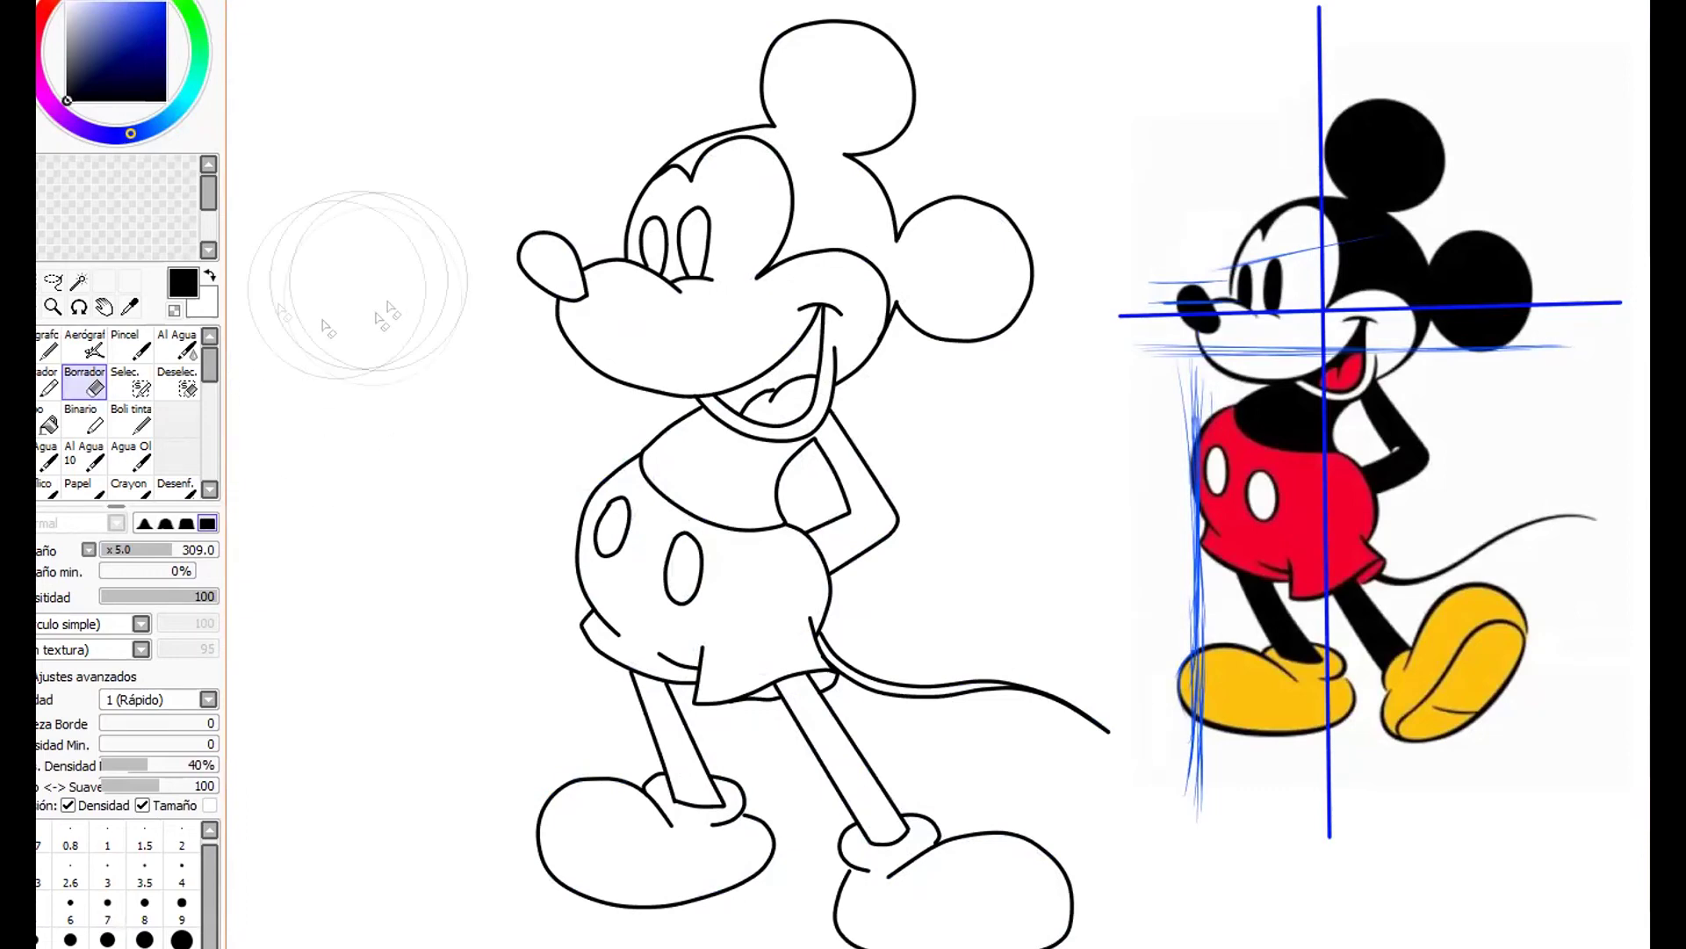
# Refine the curve points of the upper ear and the right shoe with the linework edit tool.
pyautogui.click(17, 352)
pyautogui.click(49, 384)
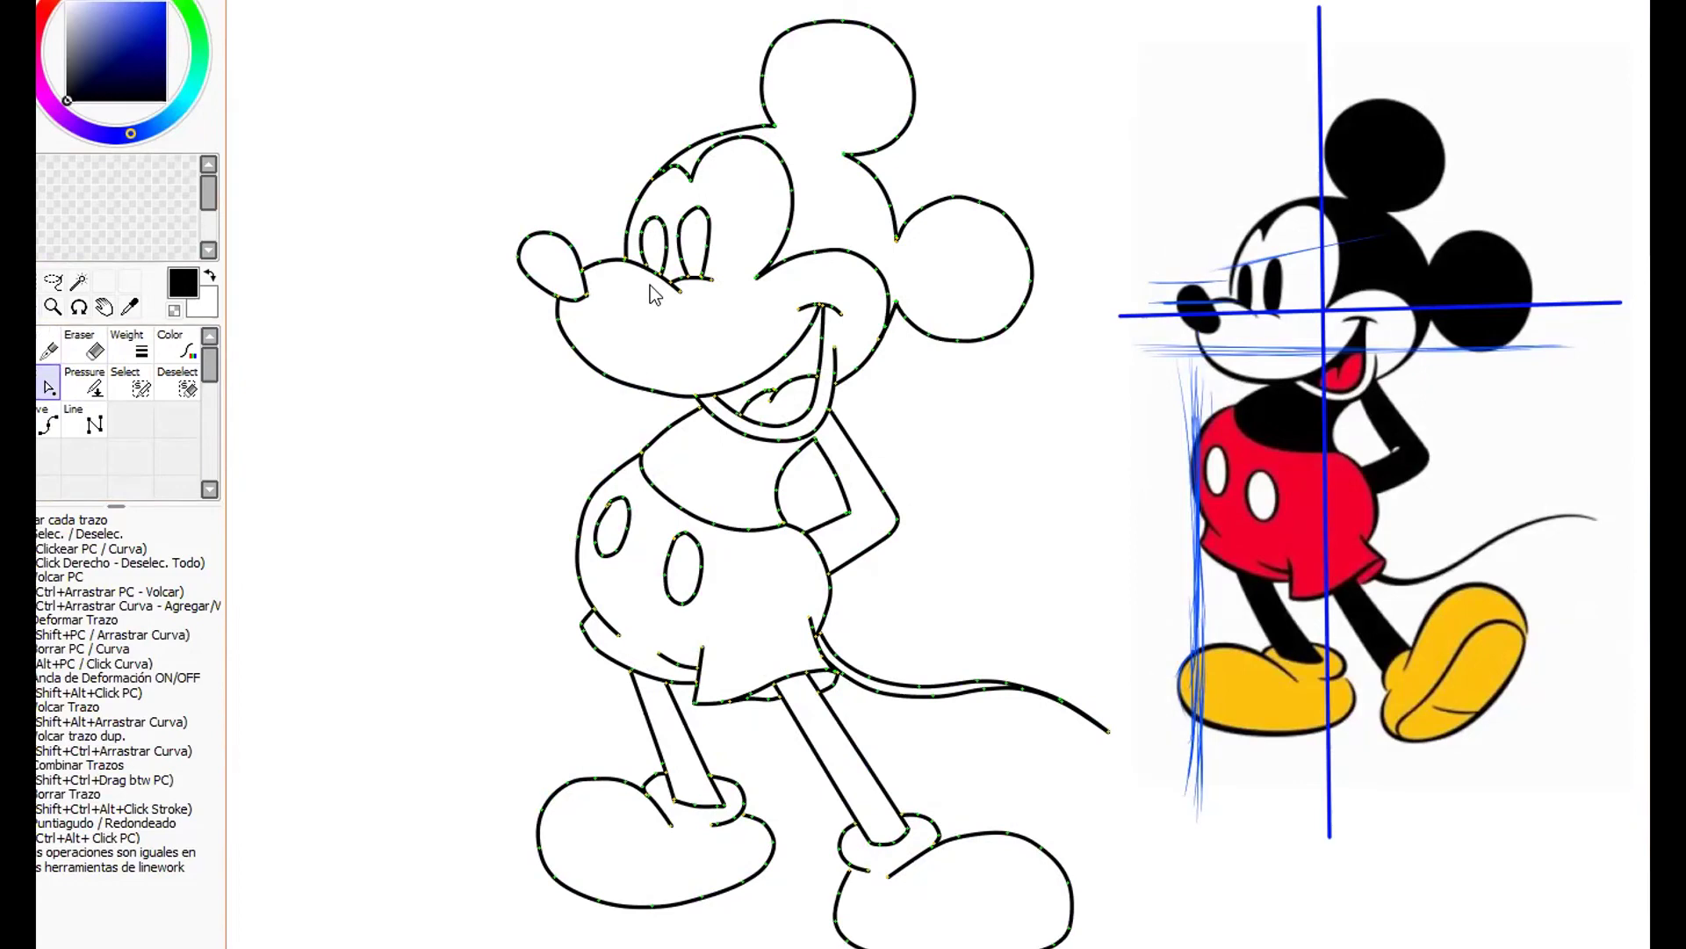
pyautogui.click(49, 385)
pyautogui.moveTo(816, 23); pyautogui.dragTo(814, 17)
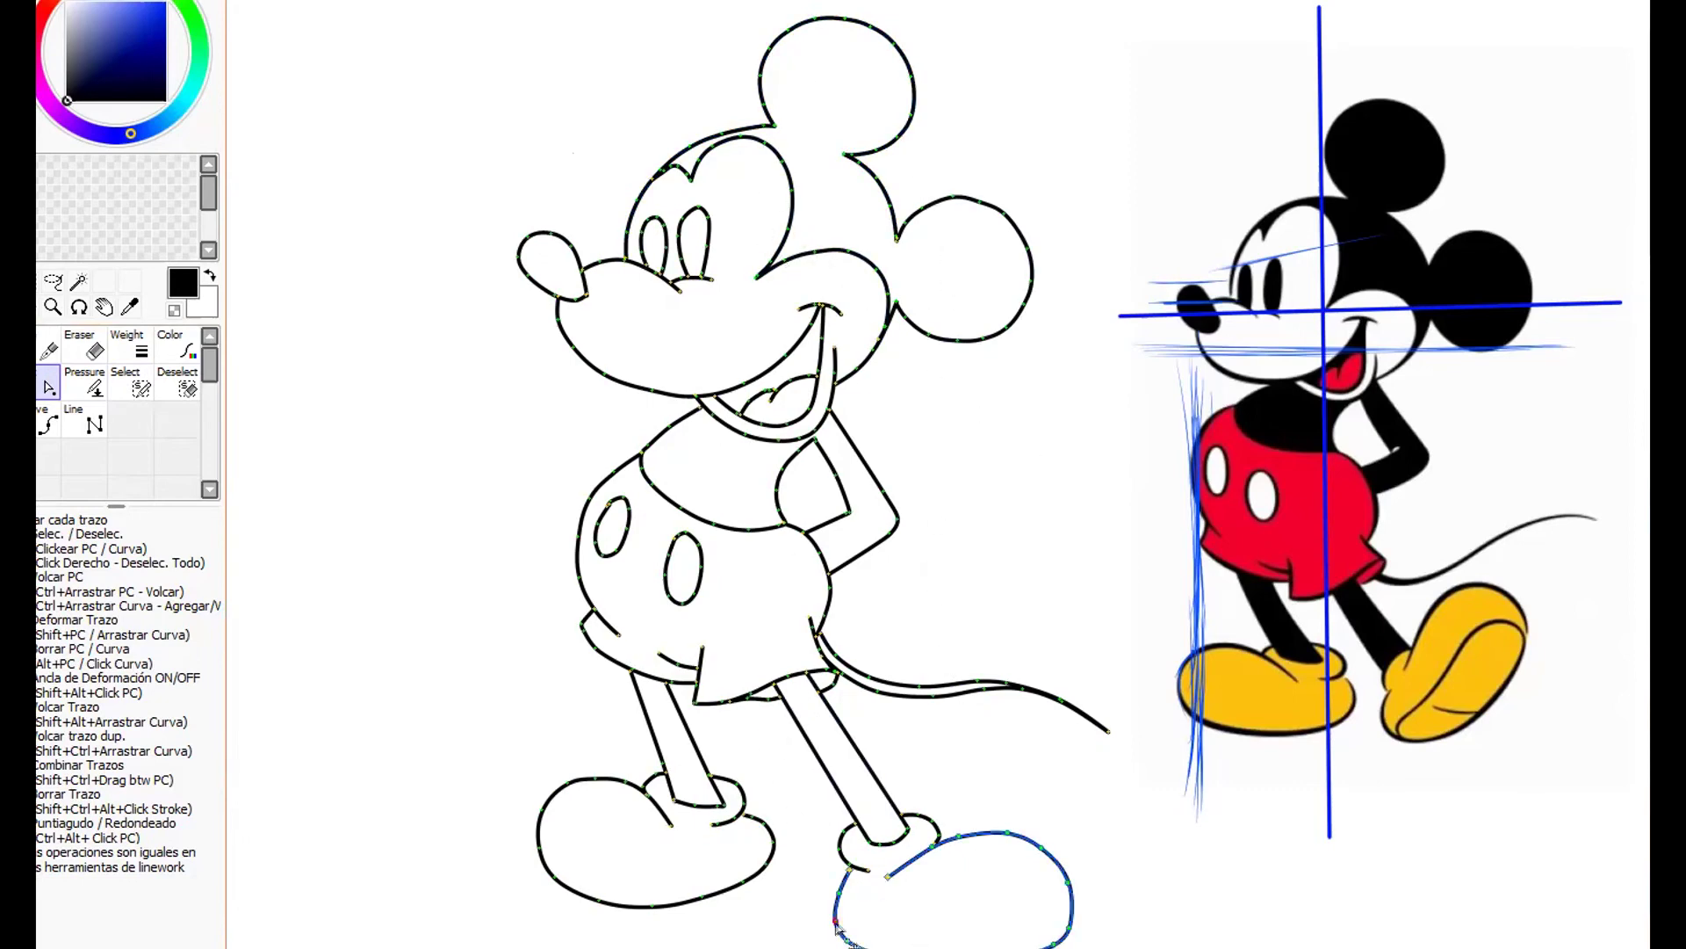
# Smooth the outlines of the two shorts buttons by moving their curve points.
pyautogui.click(53, 306)
pyautogui.click(787, 583)
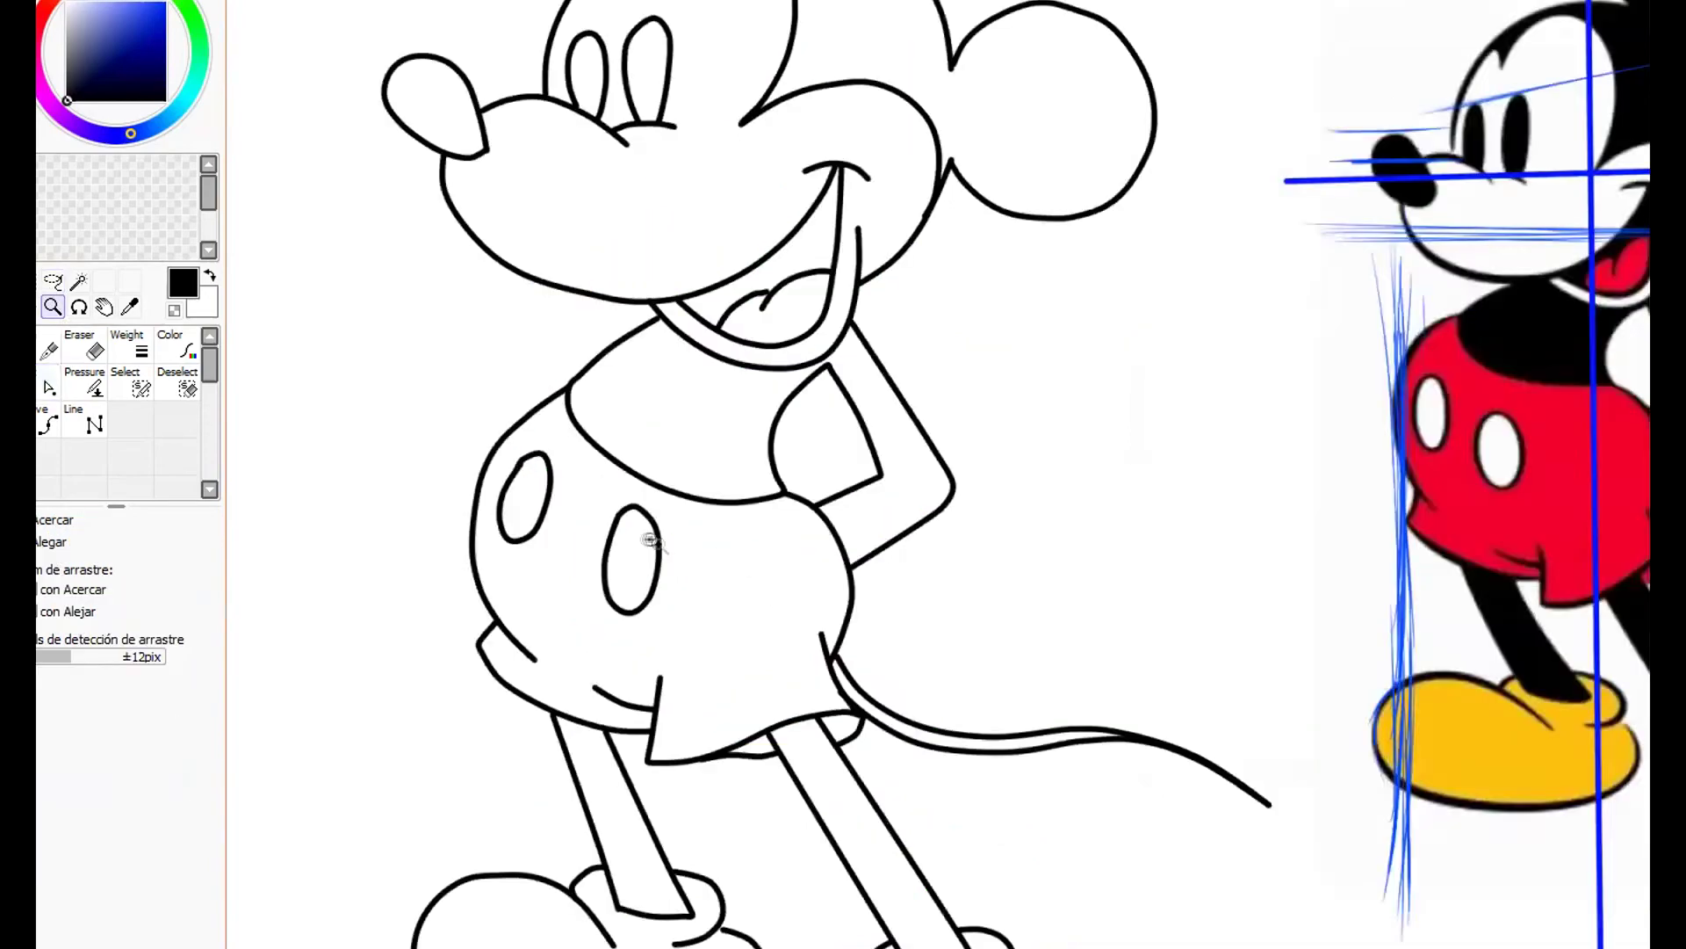
pyautogui.click(650, 539)
pyautogui.click(654, 542)
pyautogui.click(668, 551)
pyautogui.rightClick(727, 583)
pyautogui.rightClick(727, 583)
pyautogui.click(49, 385)
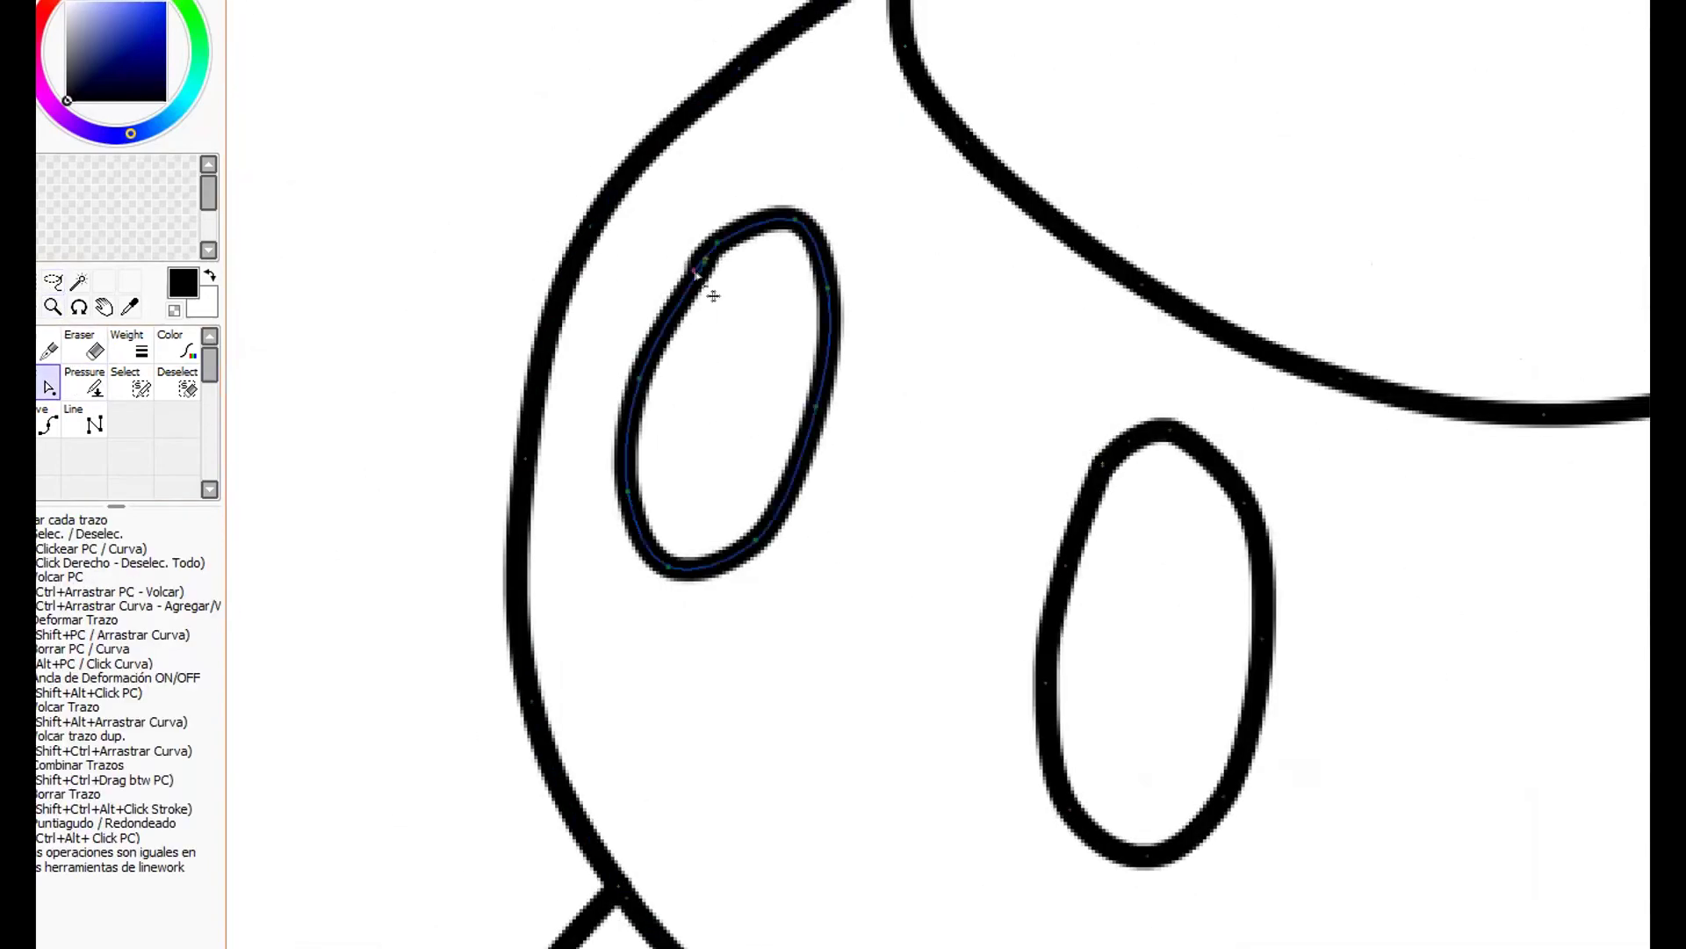
pyautogui.moveTo(678, 302); pyautogui.dragTo(692, 269)
pyautogui.moveTo(1169, 430); pyautogui.dragTo(1171, 427)
pyautogui.moveTo(1244, 502); pyautogui.dragTo(1249, 477)
pyautogui.moveTo(1214, 450); pyautogui.dragTo(689, 690)
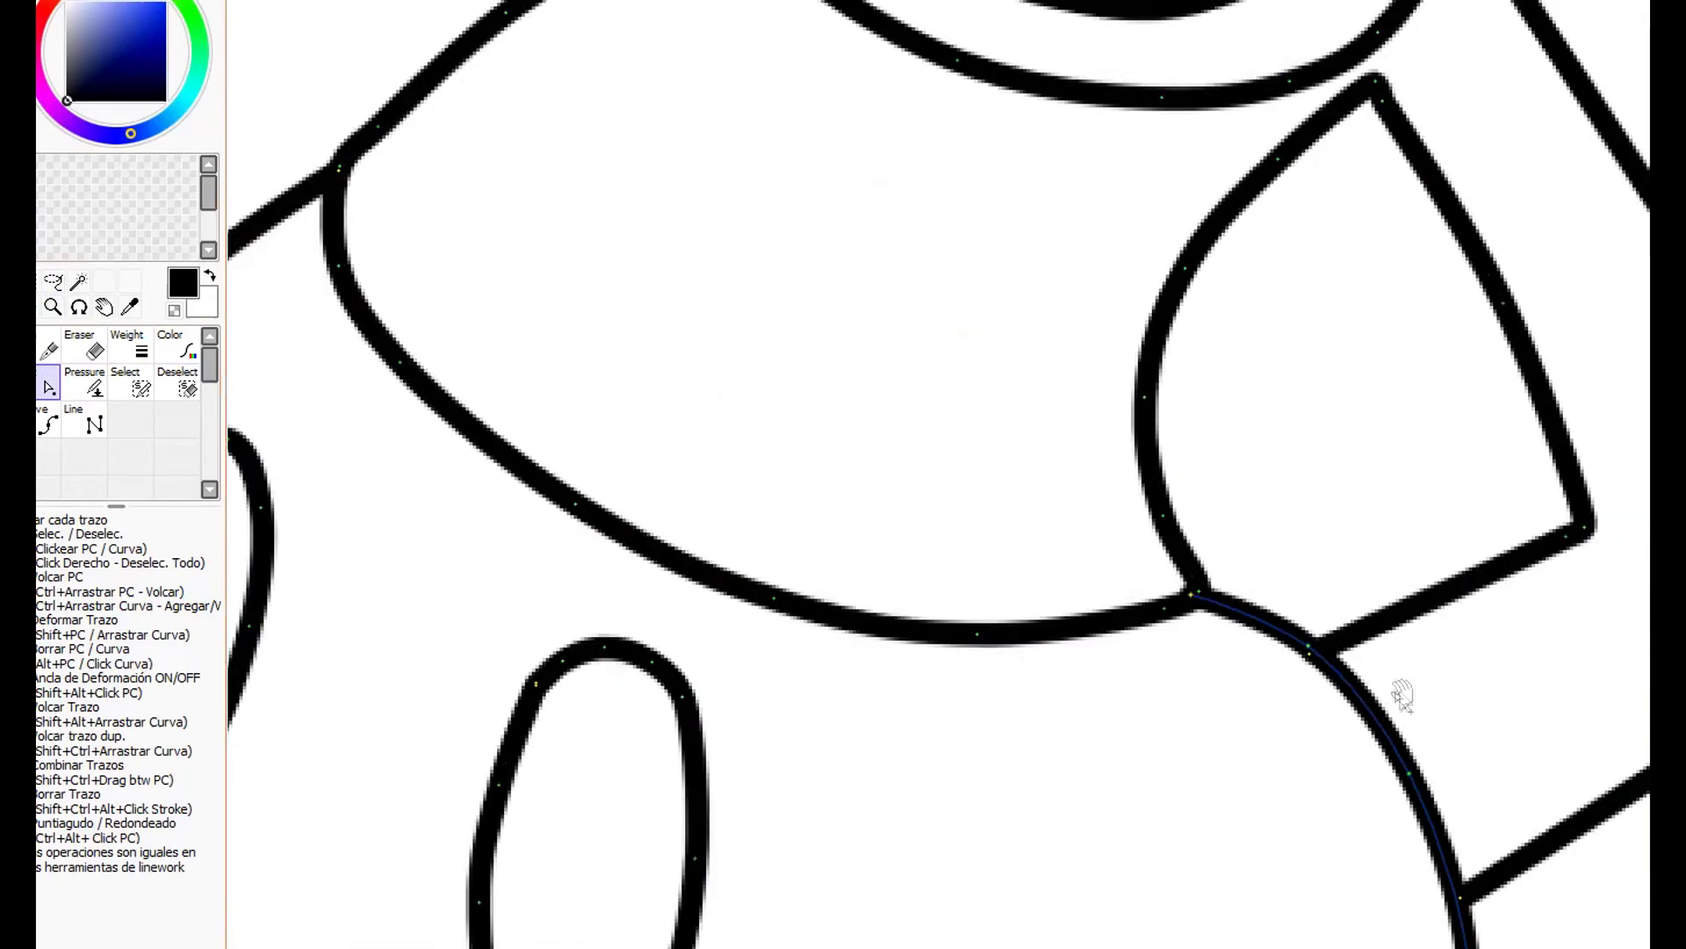
# Clean up the line joints of the shorts, legs and shoes by moving their curve points.
pyautogui.moveTo(1403, 694); pyautogui.dragTo(1447, 29)
pyautogui.moveTo(1468, 621); pyautogui.dragTo(1252, 448)
pyautogui.moveTo(1046, 595); pyautogui.dragTo(1175, 519)
pyautogui.moveTo(829, 753); pyautogui.dragTo(1353, 771)
pyautogui.moveTo(847, 865); pyautogui.dragTo(773, 251)
pyautogui.moveTo(790, 545); pyautogui.dragTo(870, 379)
pyautogui.moveTo(889, 448); pyautogui.dragTo(877, 434)
pyautogui.moveTo(1436, 509); pyautogui.dragTo(1424, 503)
pyautogui.moveTo(1280, 630); pyautogui.dragTo(1558, 565)
pyautogui.moveTo(826, 228); pyautogui.dragTo(838, 215)
pyautogui.moveTo(1616, 545); pyautogui.dragTo(255, 499)
pyautogui.moveTo(986, 739); pyautogui.dragTo(1002, 711)
pyautogui.moveTo(1389, 757); pyautogui.dragTo(1010, 503)
pyautogui.moveTo(1117, 322); pyautogui.dragTo(1134, 320)
# Refine the ear outlines and the forehead peak of the face contour by moving their curve points.
pyautogui.moveTo(1133, 320); pyautogui.dragTo(1172, 763)
pyautogui.moveTo(723, 128); pyautogui.dragTo(911, 825)
pyautogui.moveTo(911, 470); pyautogui.dragTo(910, 825)
pyautogui.moveTo(1224, 727); pyautogui.dragTo(1262, 636)
pyautogui.moveTo(1350, 543); pyautogui.dragTo(1210, 843)
pyautogui.moveTo(1131, 633); pyautogui.dragTo(480, 599)
pyautogui.moveTo(1058, 163); pyautogui.dragTo(1061, 143)
pyautogui.moveTo(1214, 253); pyautogui.dragTo(1225, 244)
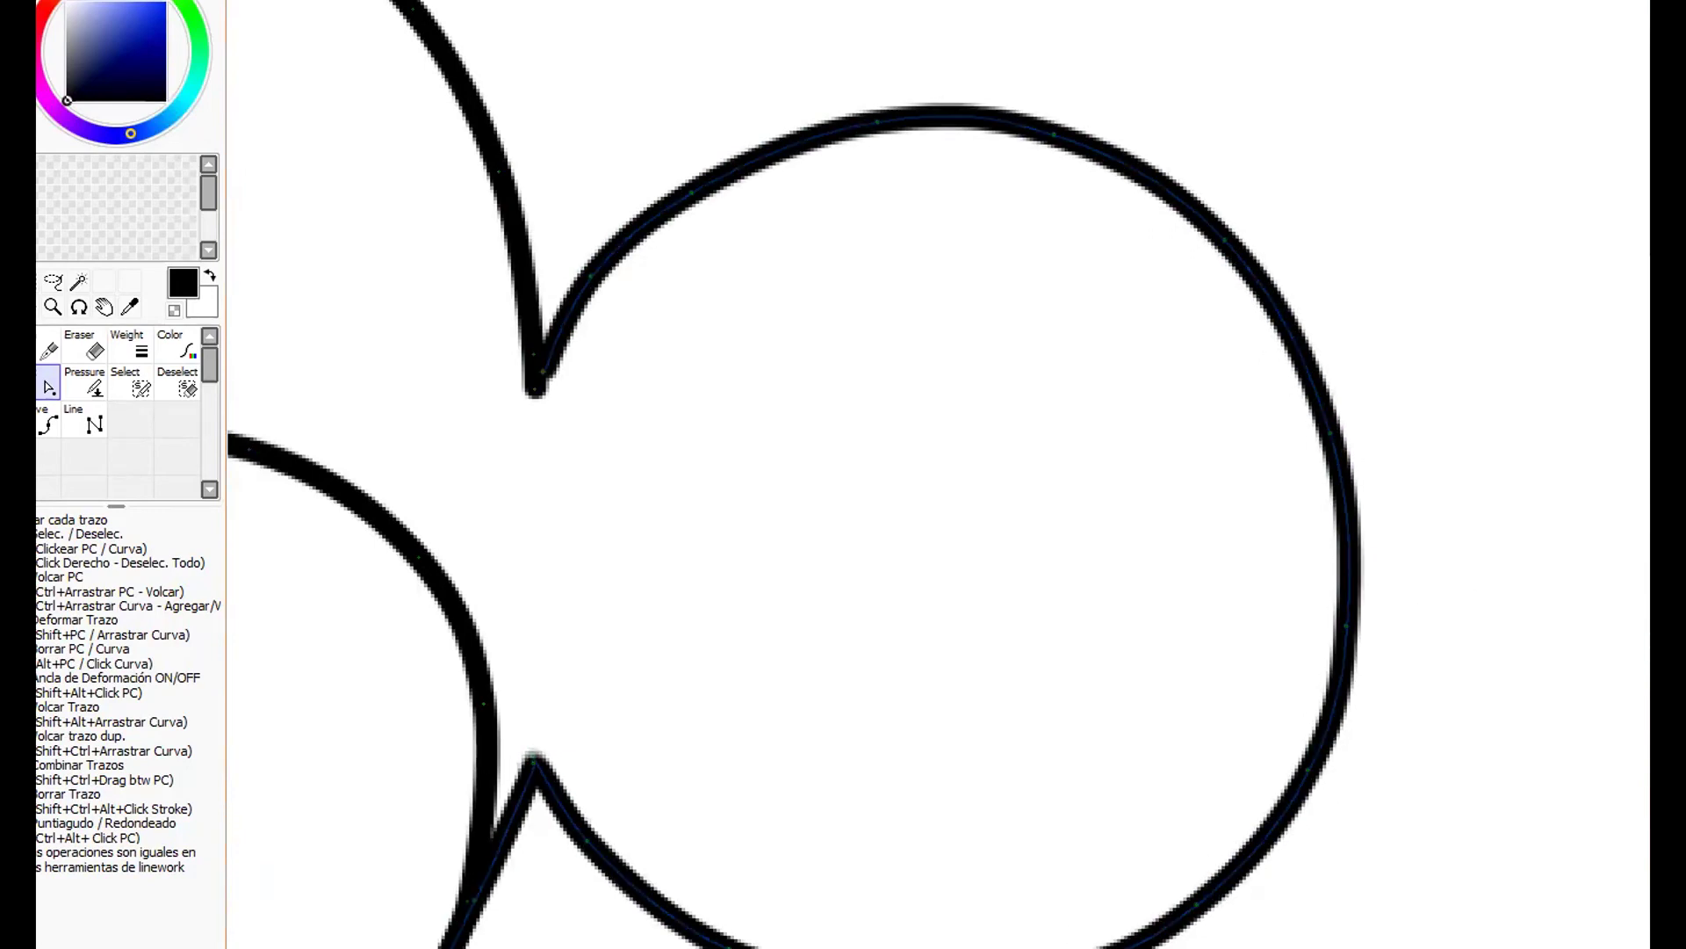
pyautogui.moveTo(704, 375); pyautogui.dragTo(1197, 790)
pyautogui.moveTo(799, 821); pyautogui.dragTo(1336, 414)
pyautogui.moveTo(826, 261); pyautogui.dragTo(827, 249)
pyautogui.moveTo(501, 496)
pyautogui.mouseDown()
pyautogui.moveTo(519, 309)
pyautogui.moveTo(494, 282)
pyautogui.moveTo(545, 263)
pyautogui.mouseUp()
pyautogui.moveTo(662, 352); pyautogui.dragTo(664, 349)
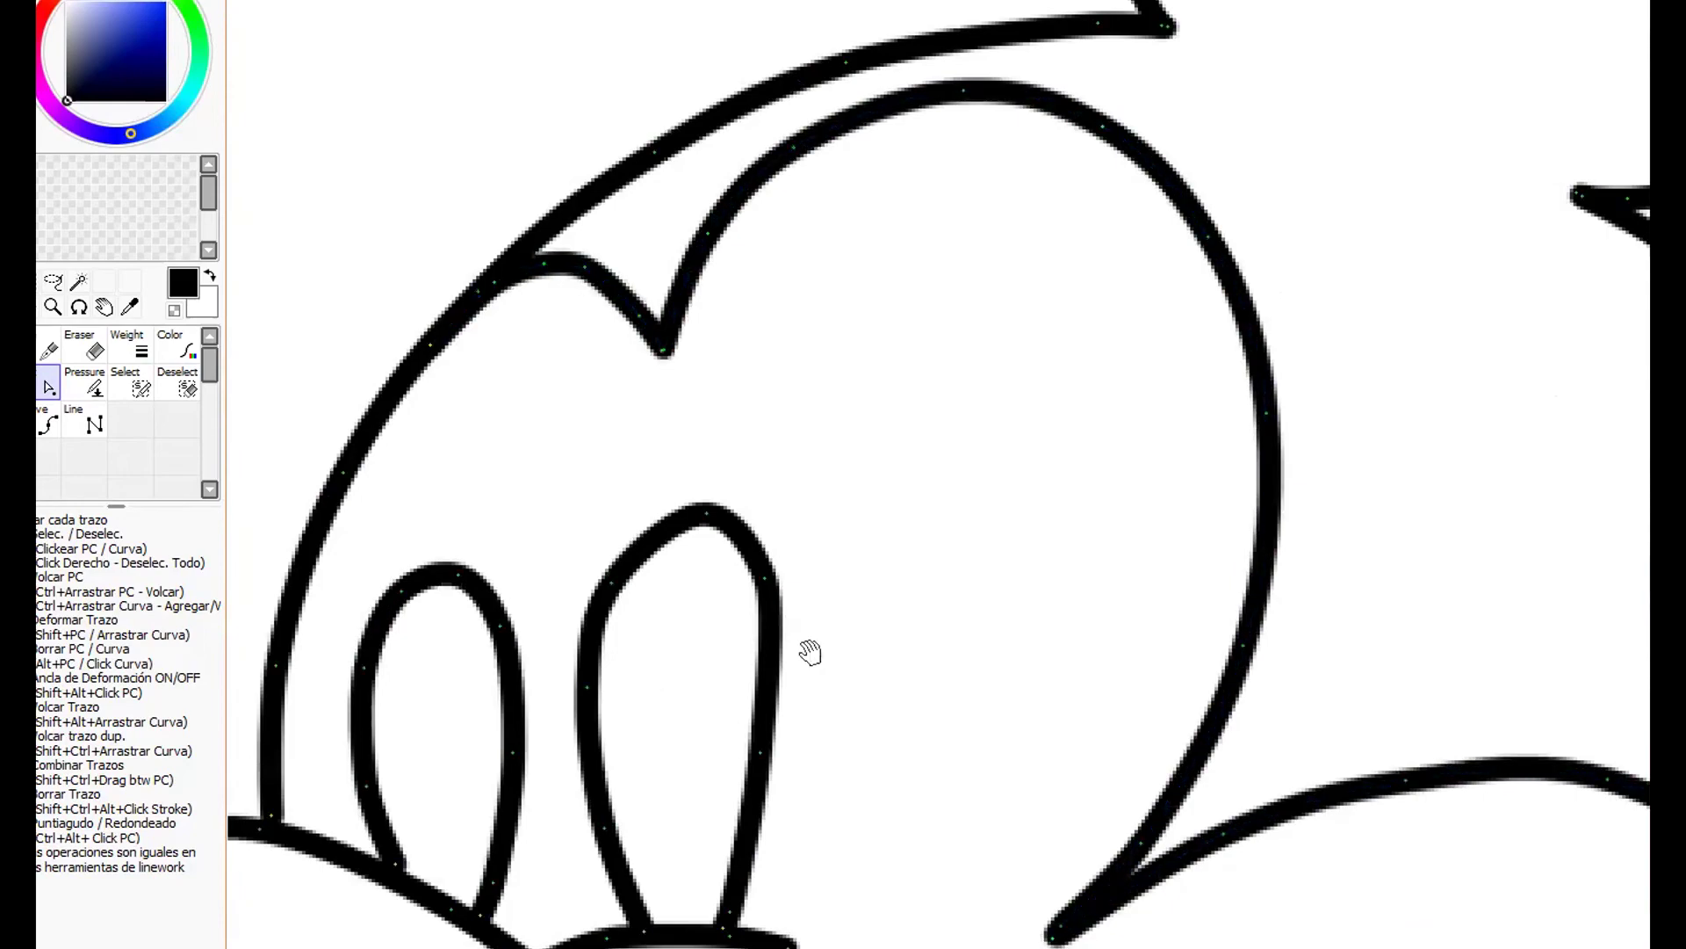
# Taper the free ends of the muzzle line, the under-eye line and the smile crease with the Pressure tool.
pyautogui.scroll(-3, 687, 413)
pyautogui.moveTo(954, 734); pyautogui.dragTo(1441, 562)
pyautogui.moveTo(817, 812); pyautogui.dragTo(571, 653)
pyautogui.click(84, 383)
pyautogui.moveTo(849, 543); pyautogui.dragTo(846, 543)
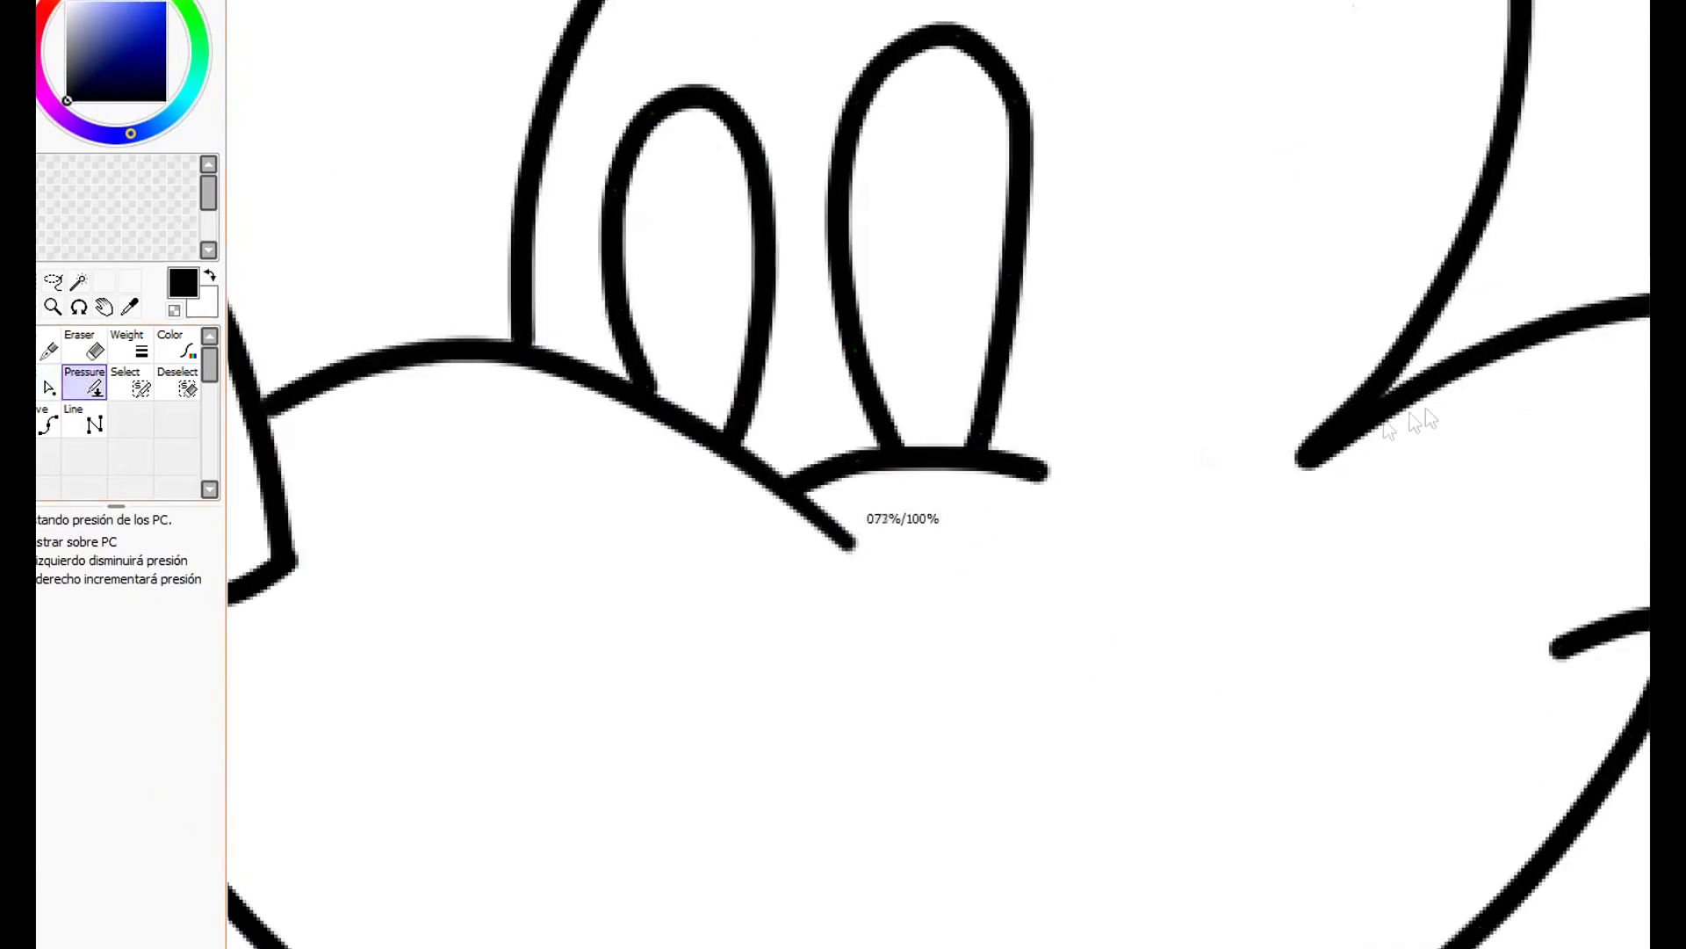
pyautogui.scroll(-3, 1318, 439)
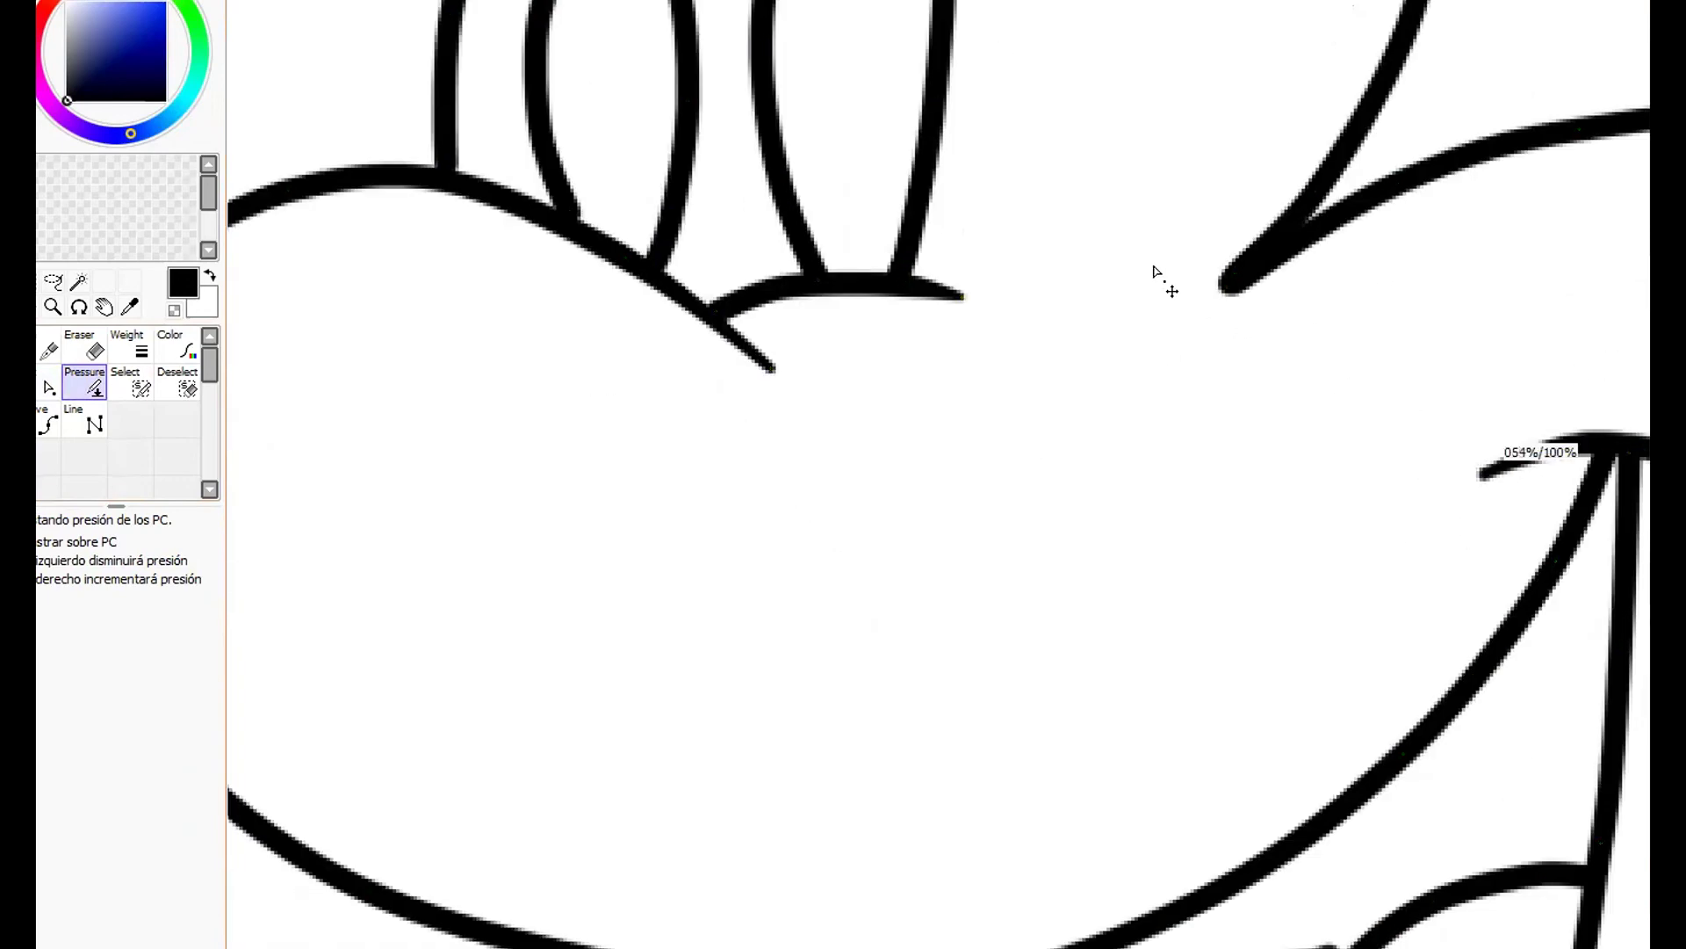
pyautogui.moveTo(1484, 478); pyautogui.dragTo(1344, 145)
# Thin the free ends of the chin line and the tongue curves by lowering their point pressure.
pyautogui.moveTo(1551, 366); pyautogui.dragTo(1480, 367)
pyautogui.moveTo(1168, 685); pyautogui.dragTo(1089, 690)
pyautogui.moveTo(998, 696); pyautogui.dragTo(1284, 516)
pyautogui.hotkey('ctrl', 'z')
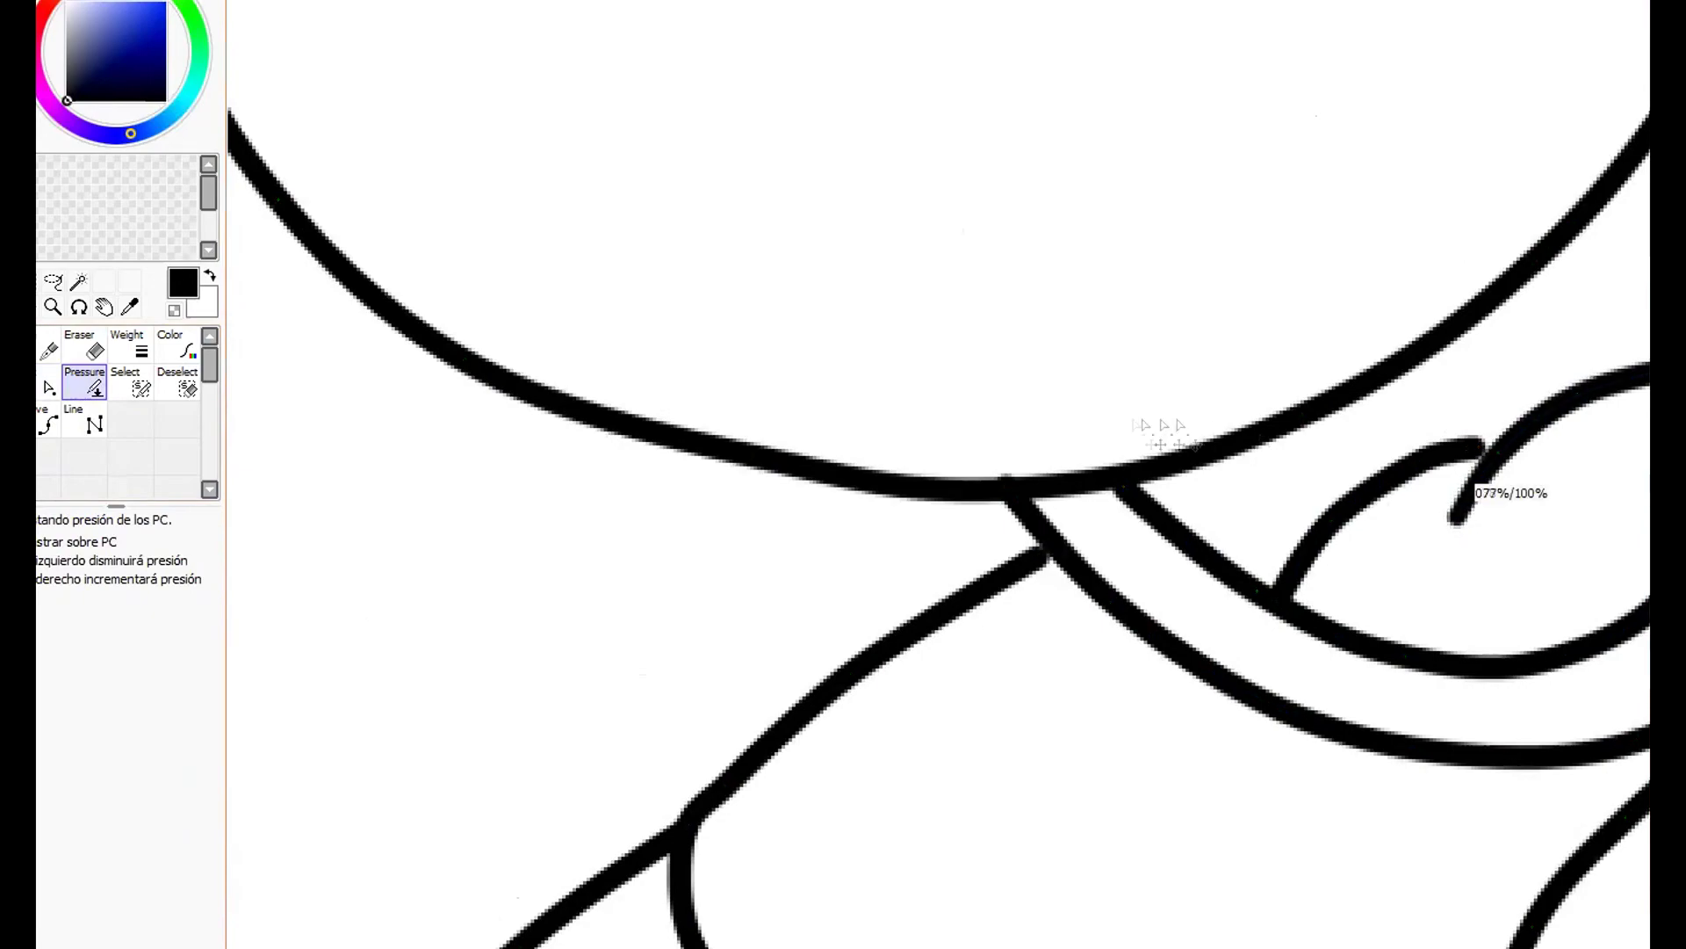
pyautogui.moveTo(1181, 431); pyautogui.dragTo(1248, 439)
pyautogui.moveTo(1528, 659); pyautogui.dragTo(1382, 386)
# Taper the shorts' fold lines, leg-opening line and rear seam to fine points with the Pressure tool.
pyautogui.moveTo(1036, 703); pyautogui.dragTo(1502, 331)
pyautogui.moveTo(903, 610); pyautogui.dragTo(716, 272)
pyautogui.moveTo(659, 498); pyautogui.dragTo(544, 483)
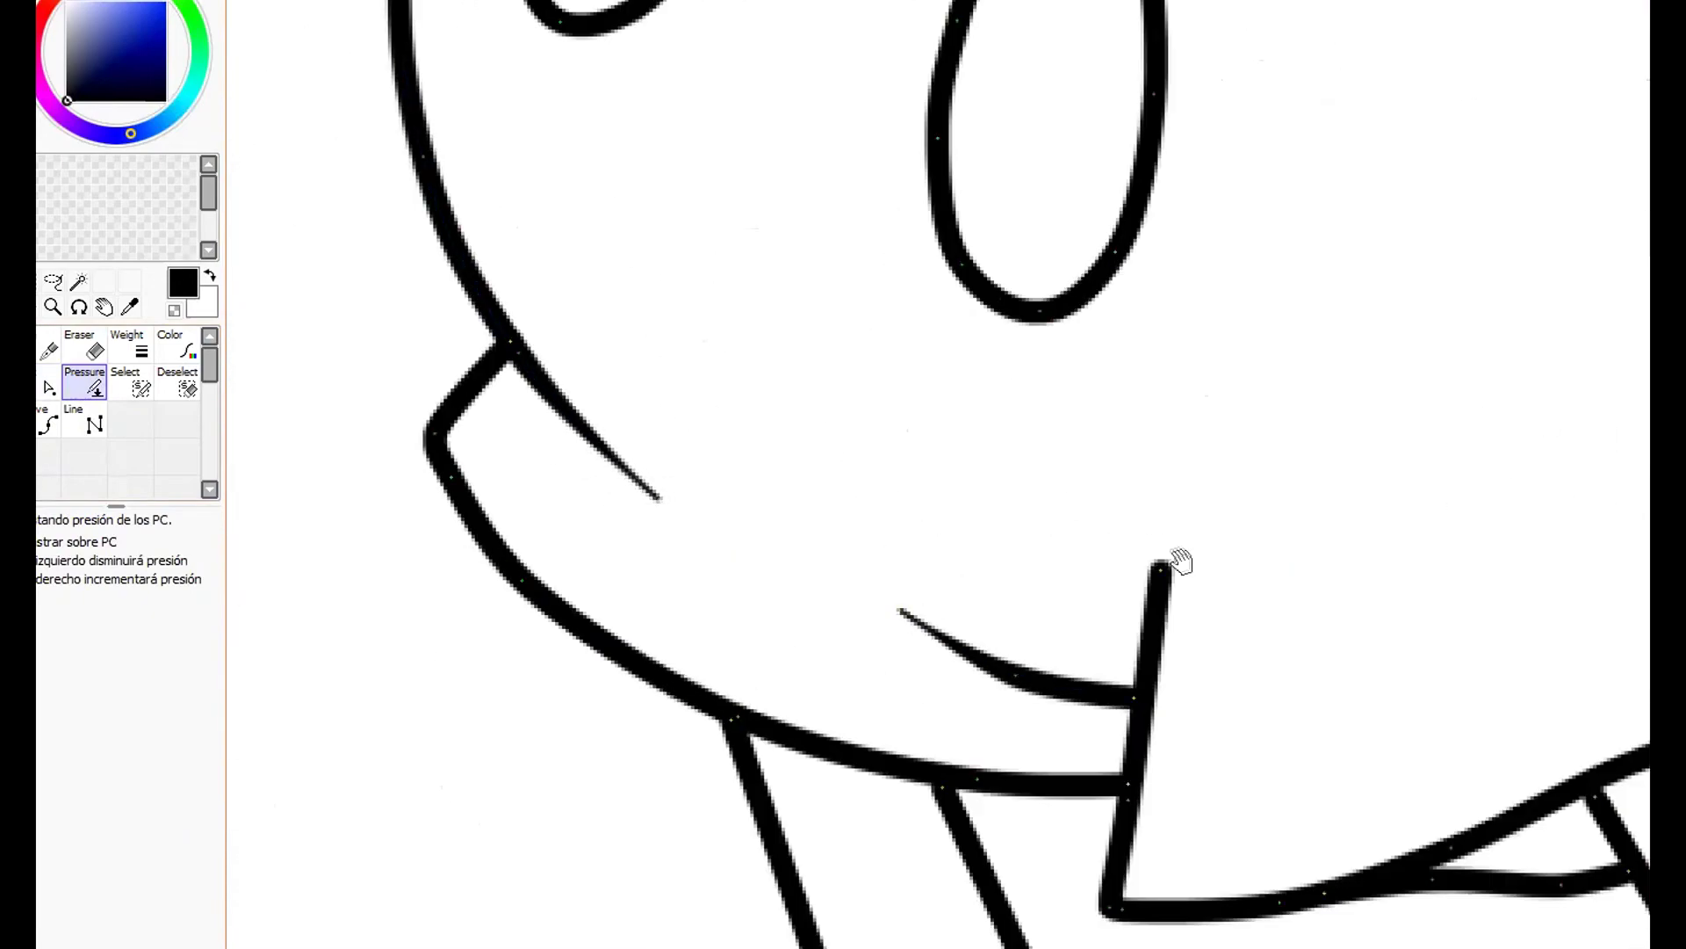
pyautogui.hscroll(4, 1182, 562)
pyautogui.hscroll(2, 1423, 466)
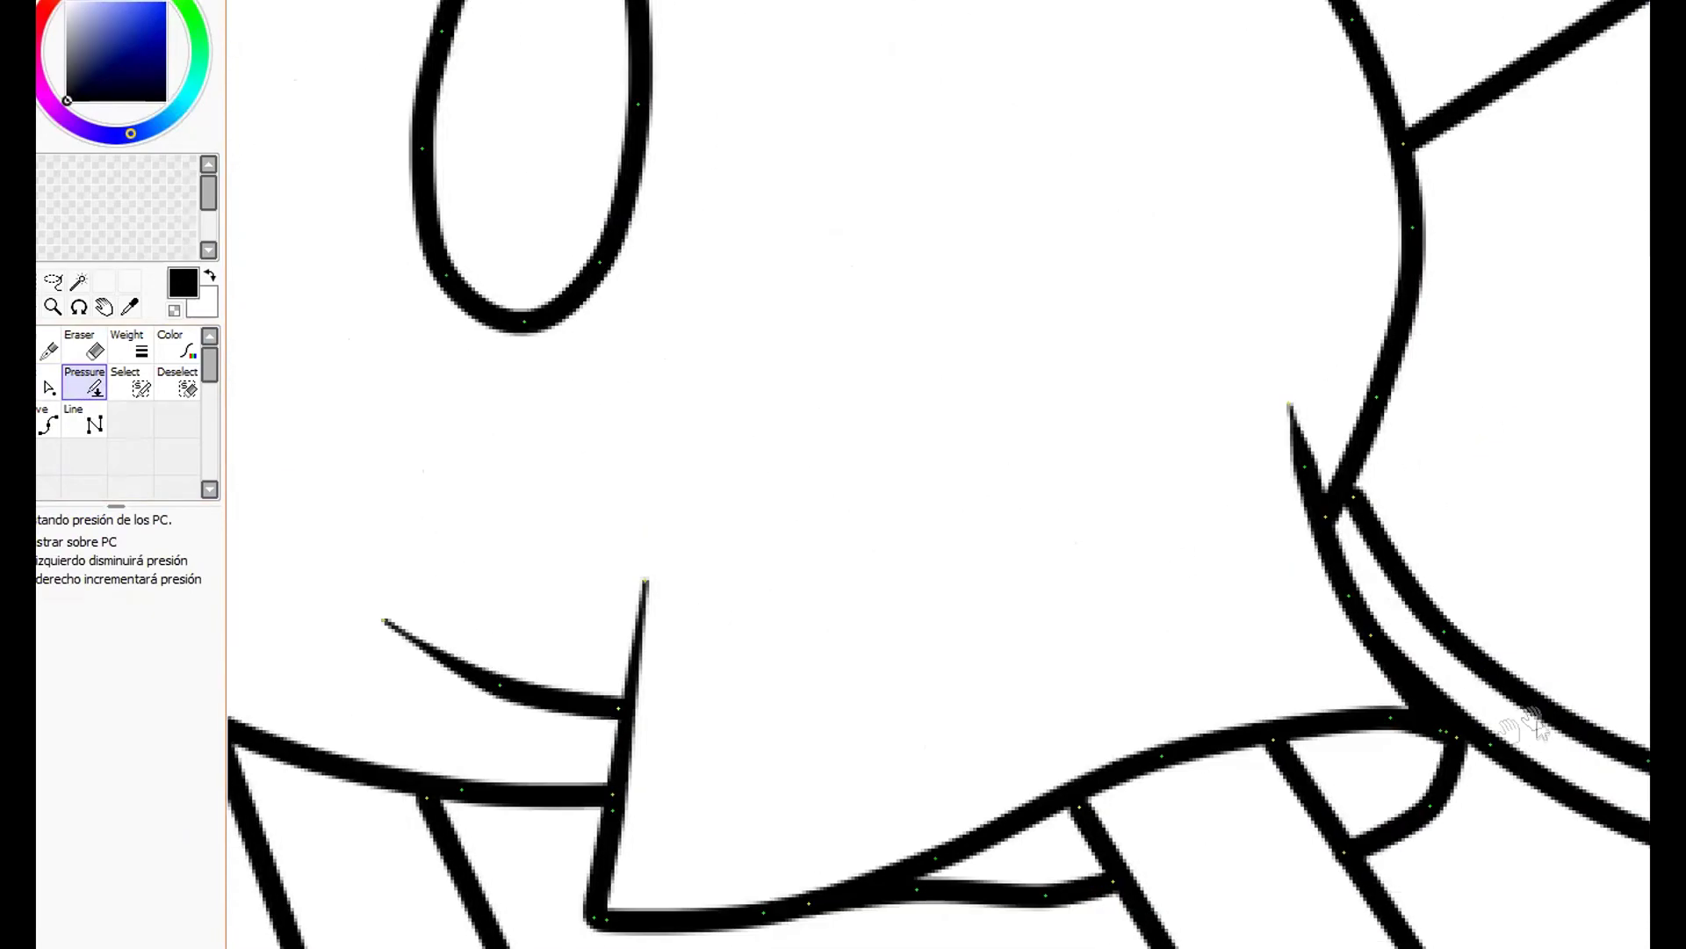
pyautogui.moveTo(1532, 722); pyautogui.dragTo(1117, 546)
# Adjust the nearby curve points and taper the free ends of the left shoe's instep and cuff lines.
pyautogui.moveTo(994, 482); pyautogui.dragTo(996, 513)
pyautogui.moveTo(1105, 494); pyautogui.dragTo(1111, 515)
pyautogui.moveTo(994, 513); pyautogui.dragTo(992, 524)
pyautogui.moveTo(869, 562)
pyautogui.mouseDown()
pyautogui.moveTo(932, 435)
pyautogui.moveTo(910, 482)
pyautogui.moveTo(835, 482)
pyautogui.mouseUp()
pyautogui.click(86, 390)
pyautogui.scroll(-3, 1142, 440)
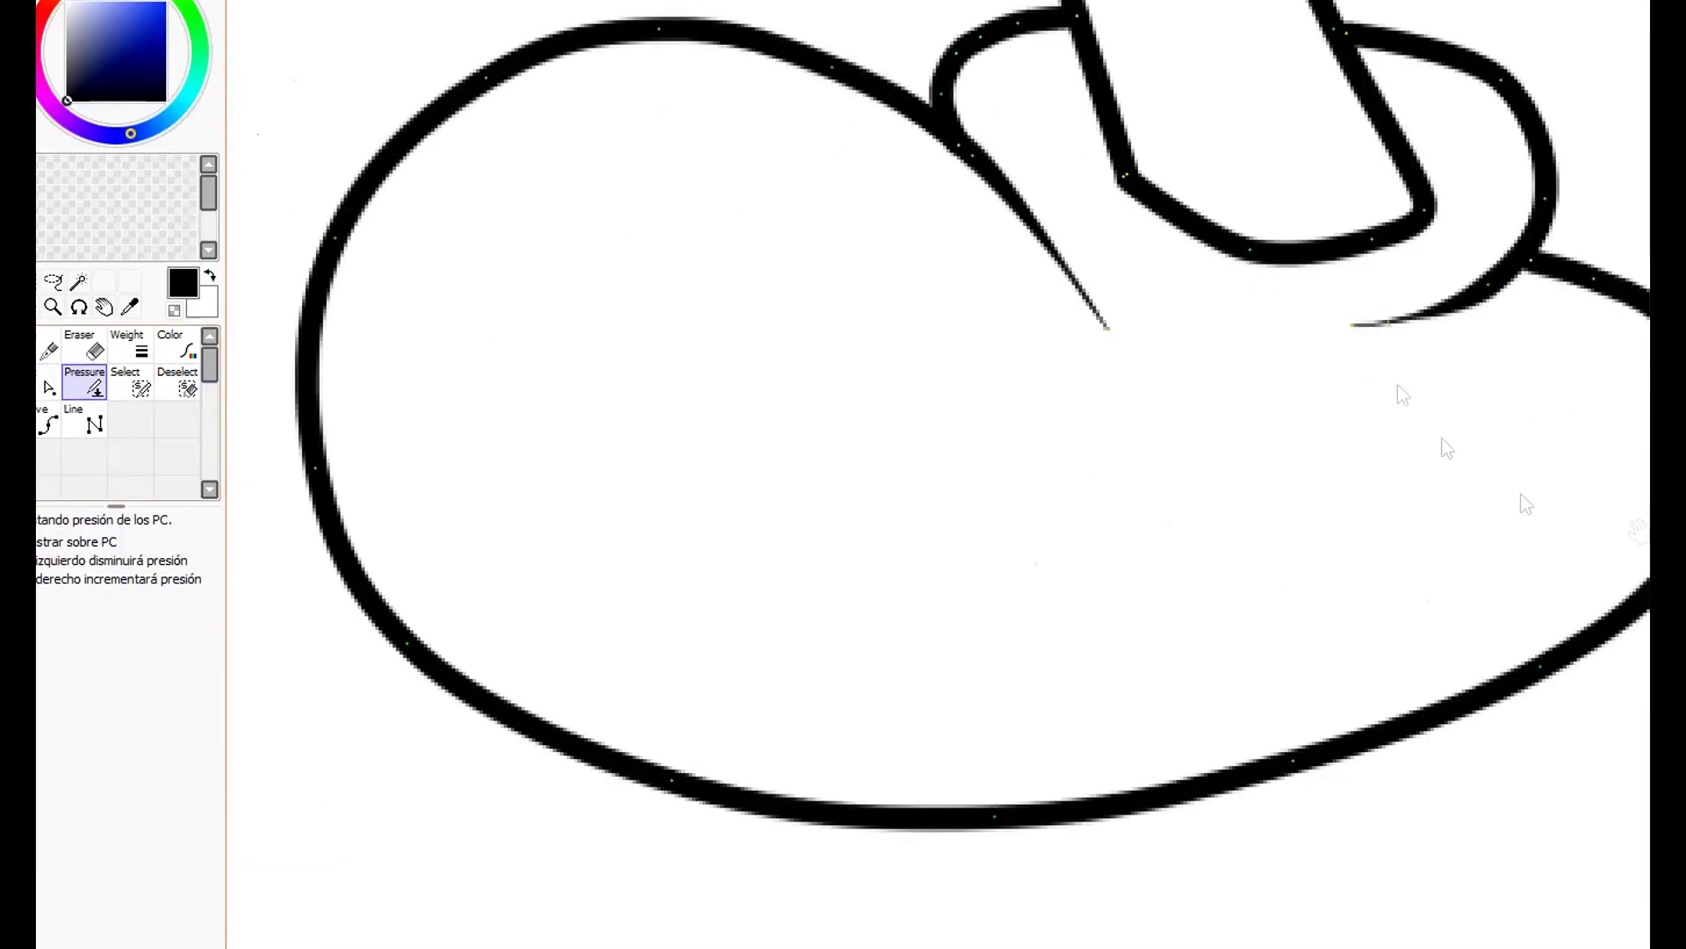
# Select the eyes, nose, ears with head cap, torso, bent arm and right leg with the Magic Wand.
pyautogui.scroll(3, 1066, 343)
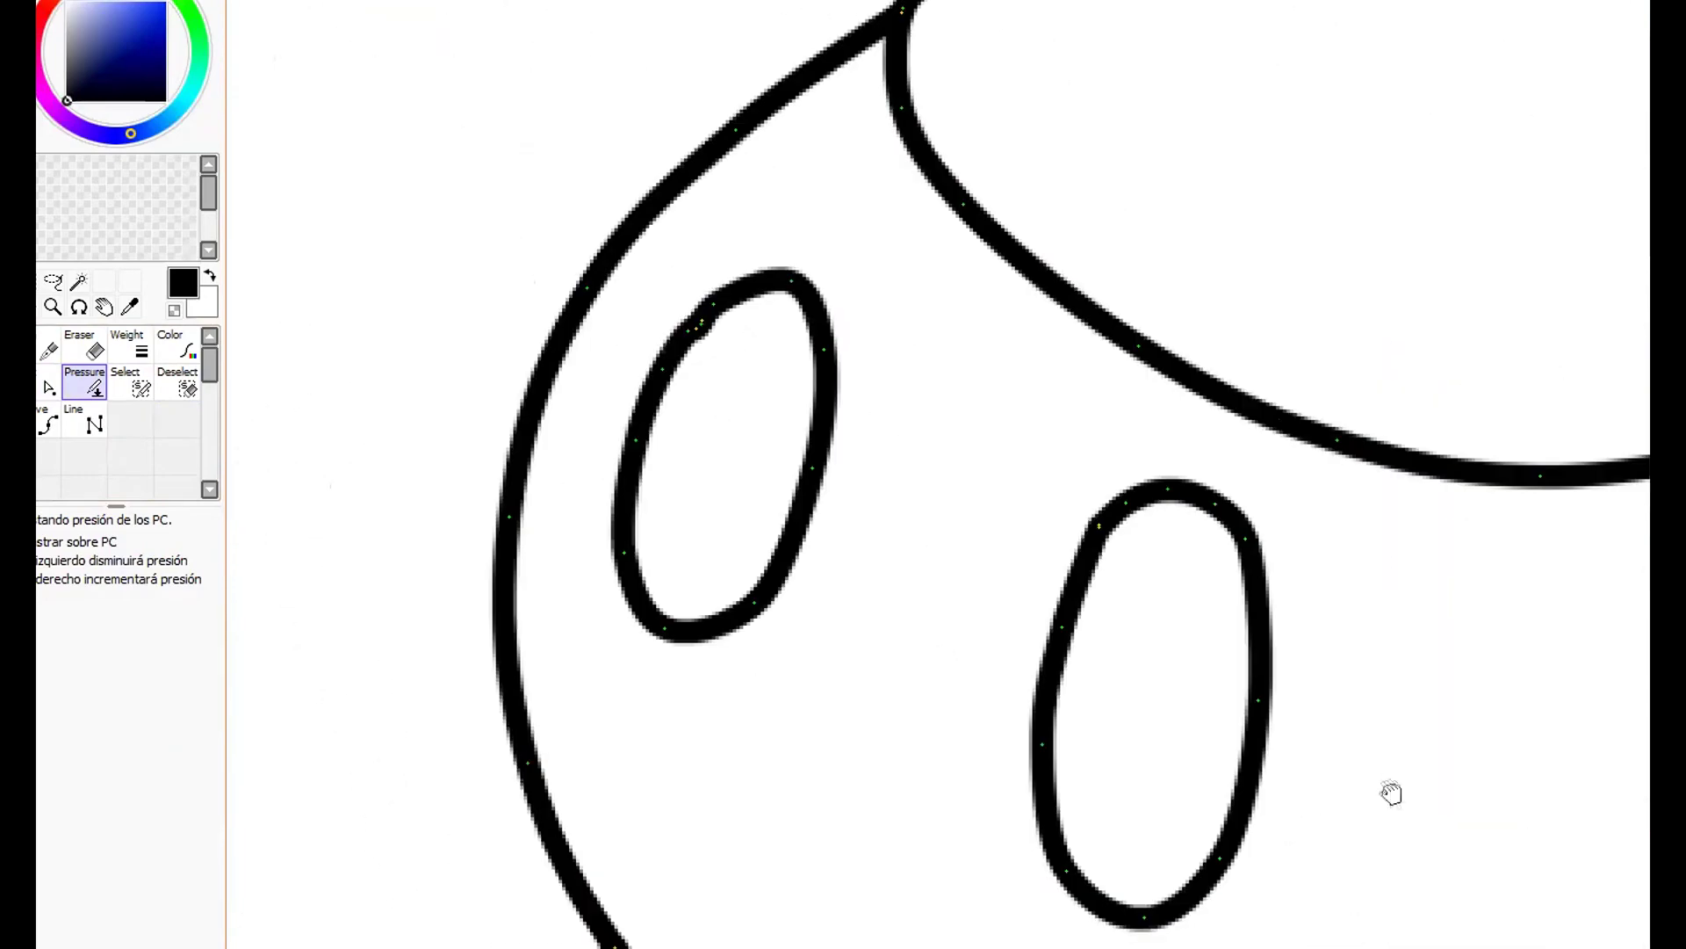
pyautogui.click(52, 306)
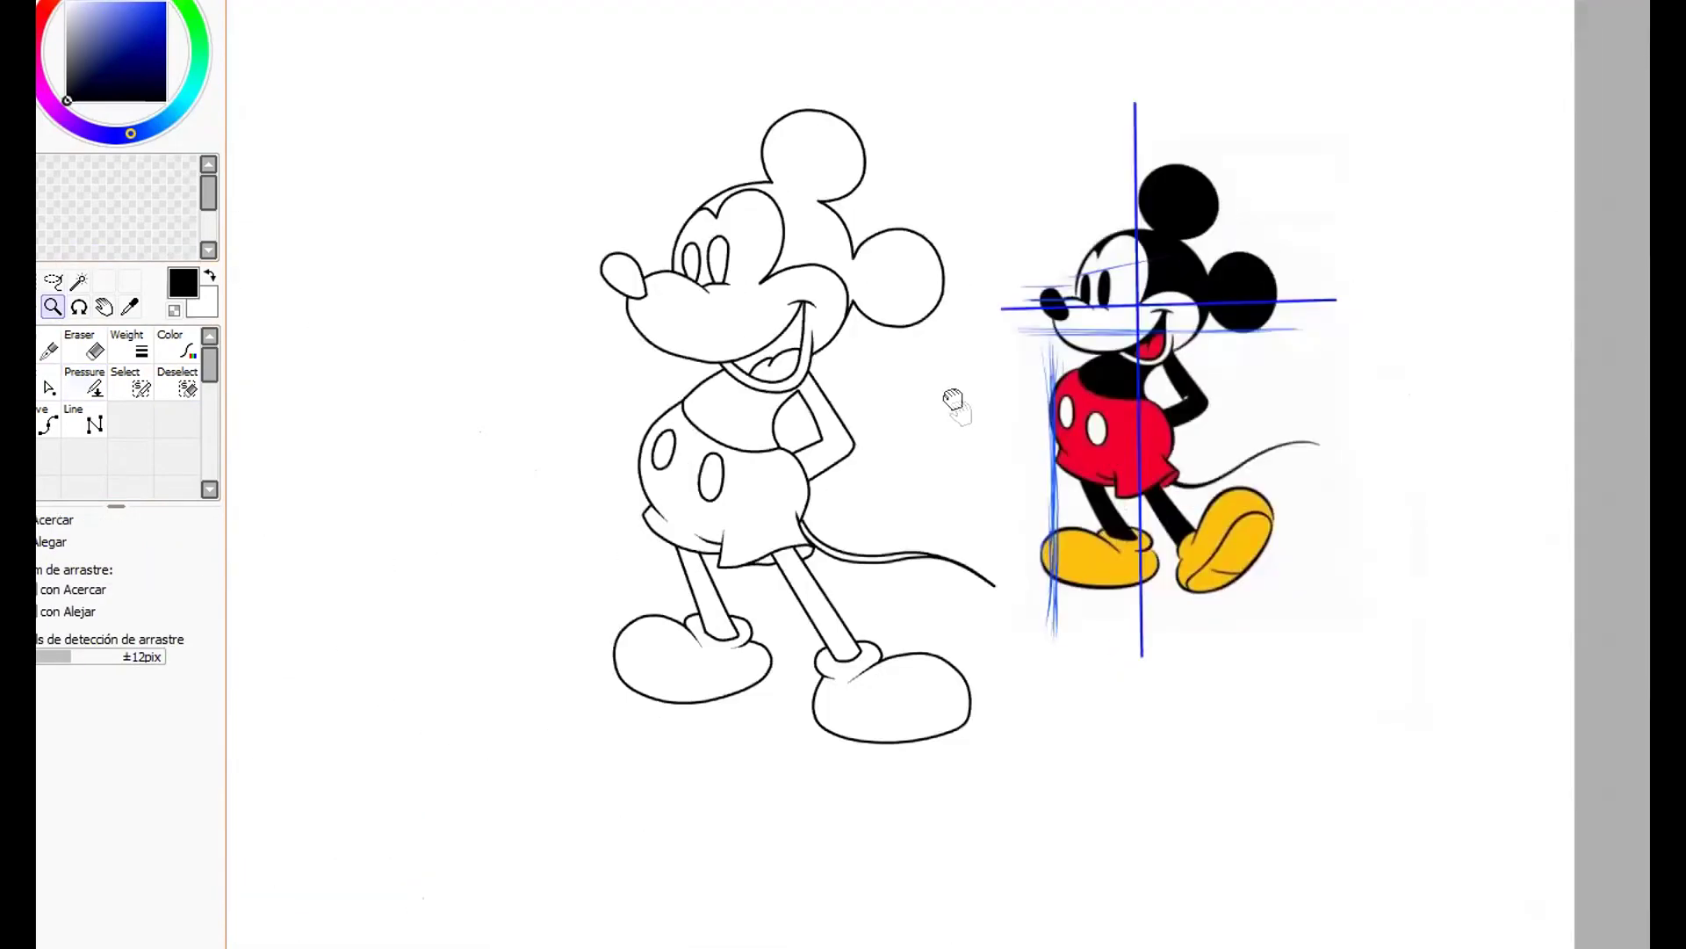
pyautogui.click(724, 409)
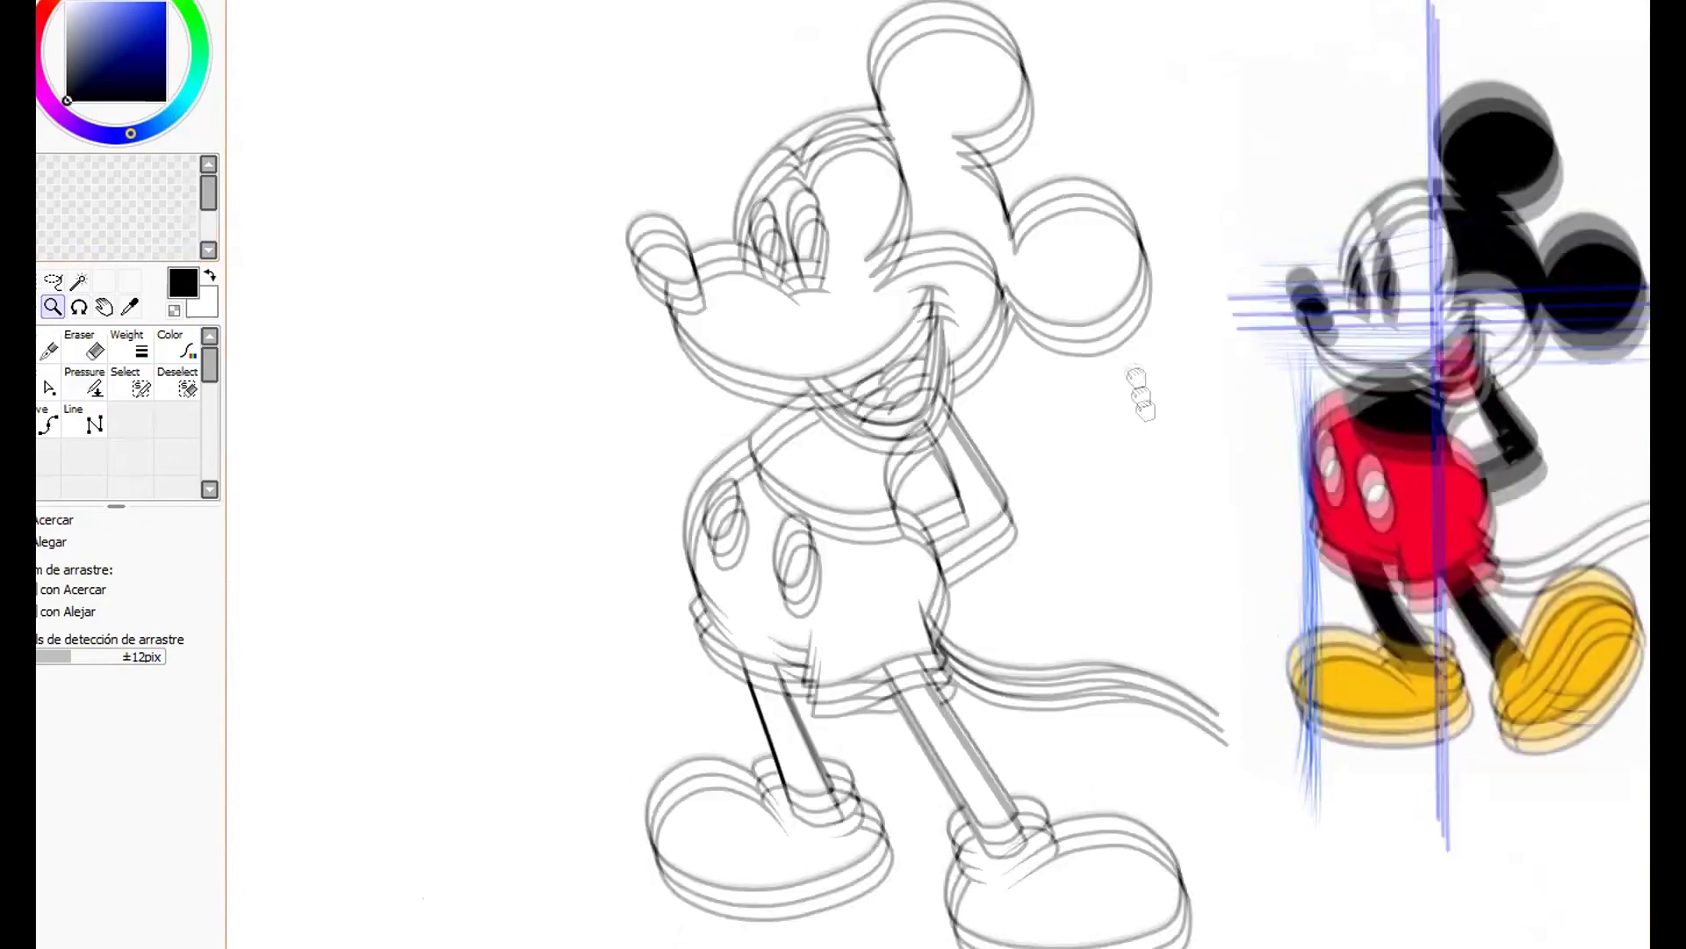
pyautogui.moveTo(1180, 382); pyautogui.dragTo(1187, 385)
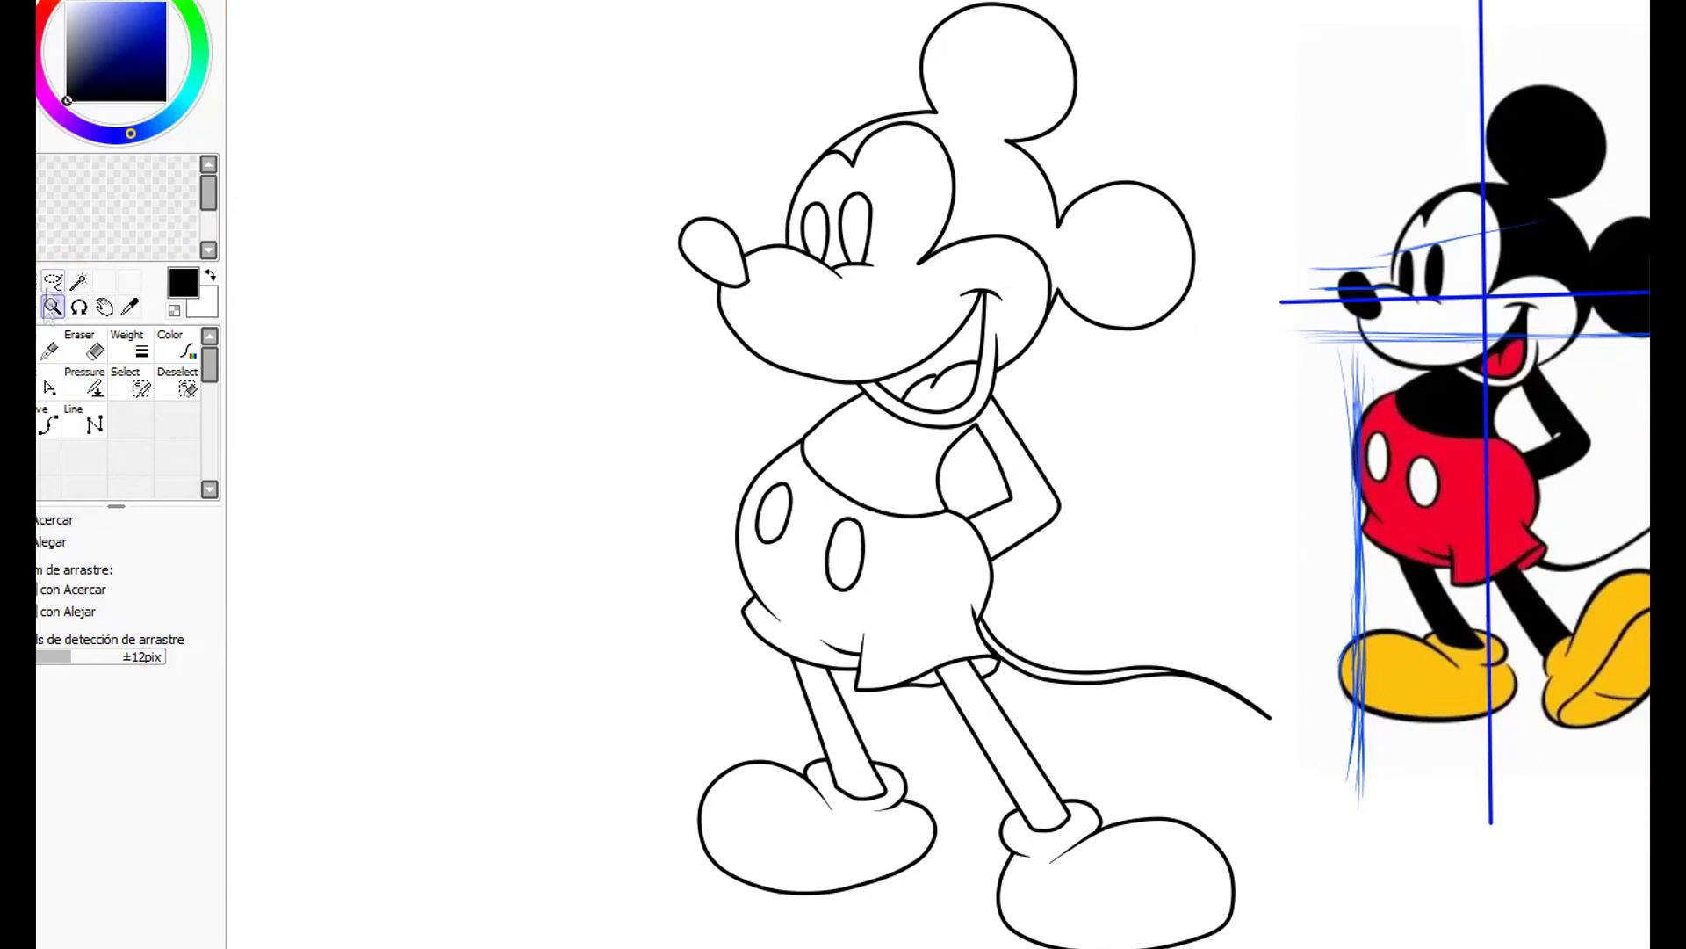
pyautogui.click(78, 281)
pyautogui.click(857, 232)
pyautogui.click(815, 231)
pyautogui.click(985, 214)
pyautogui.click(938, 492)
pyautogui.click(975, 720)
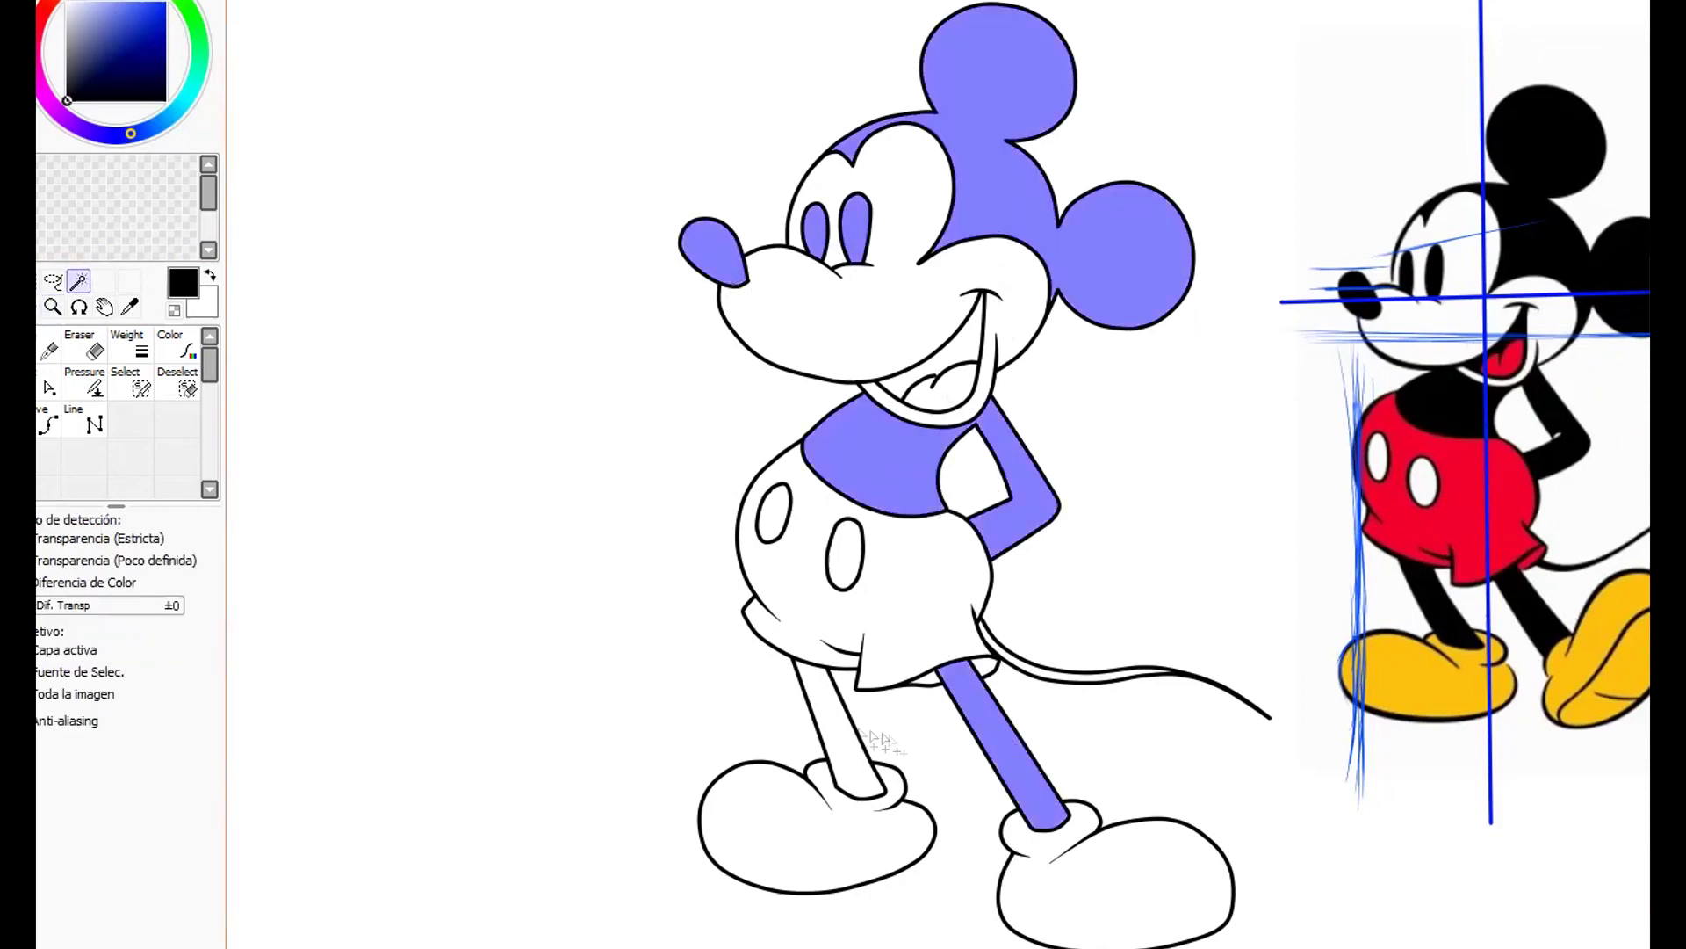
# Extend the selection to the left leg and the tail, painting in the tail's narrow interior with the selection brush.
pyautogui.click(52, 306)
pyautogui.click(1182, 669)
pyautogui.click(1183, 669)
pyautogui.click(130, 380)
pyautogui.moveTo(1064, 718); pyautogui.dragTo(998, 723)
pyautogui.click(53, 307)
pyautogui.rightClick(739, 443)
pyautogui.rightClick(738, 444)
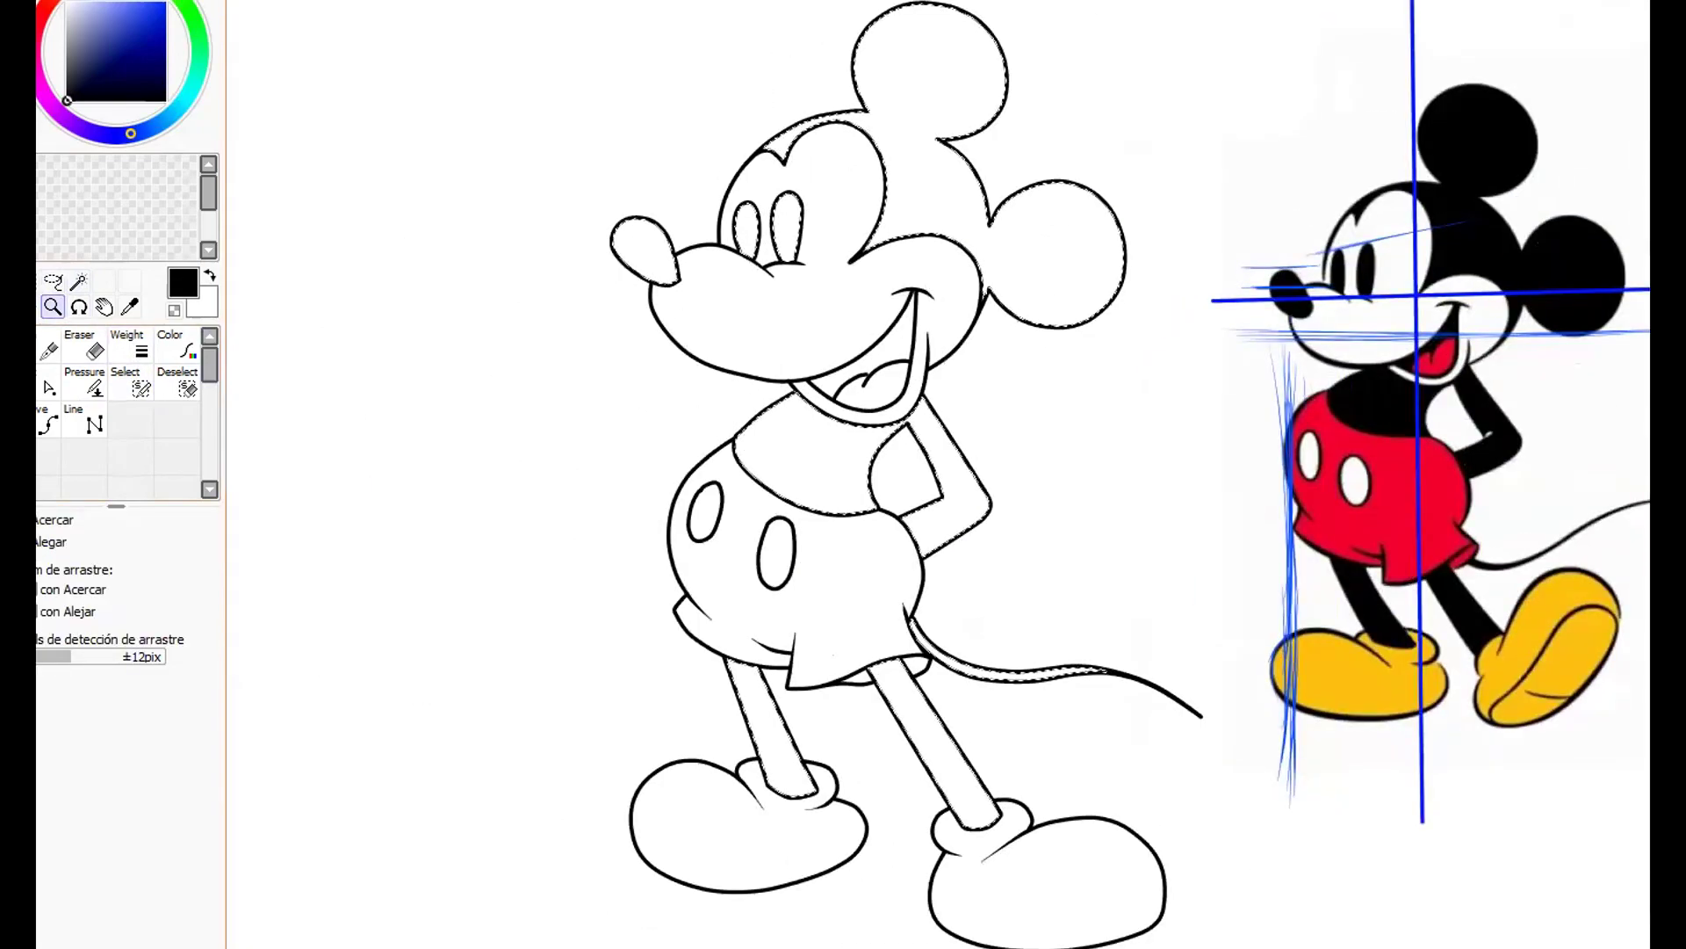
# Bucket-fill the selected ears, head cap, eyes, nose, torso, arm, legs and tail with black, and clear the selection.
pyautogui.click(80, 210)
pyautogui.click(931, 62)
pyautogui.click(784, 227)
pyautogui.click(747, 231)
pyautogui.click(641, 250)
pyautogui.click(935, 746)
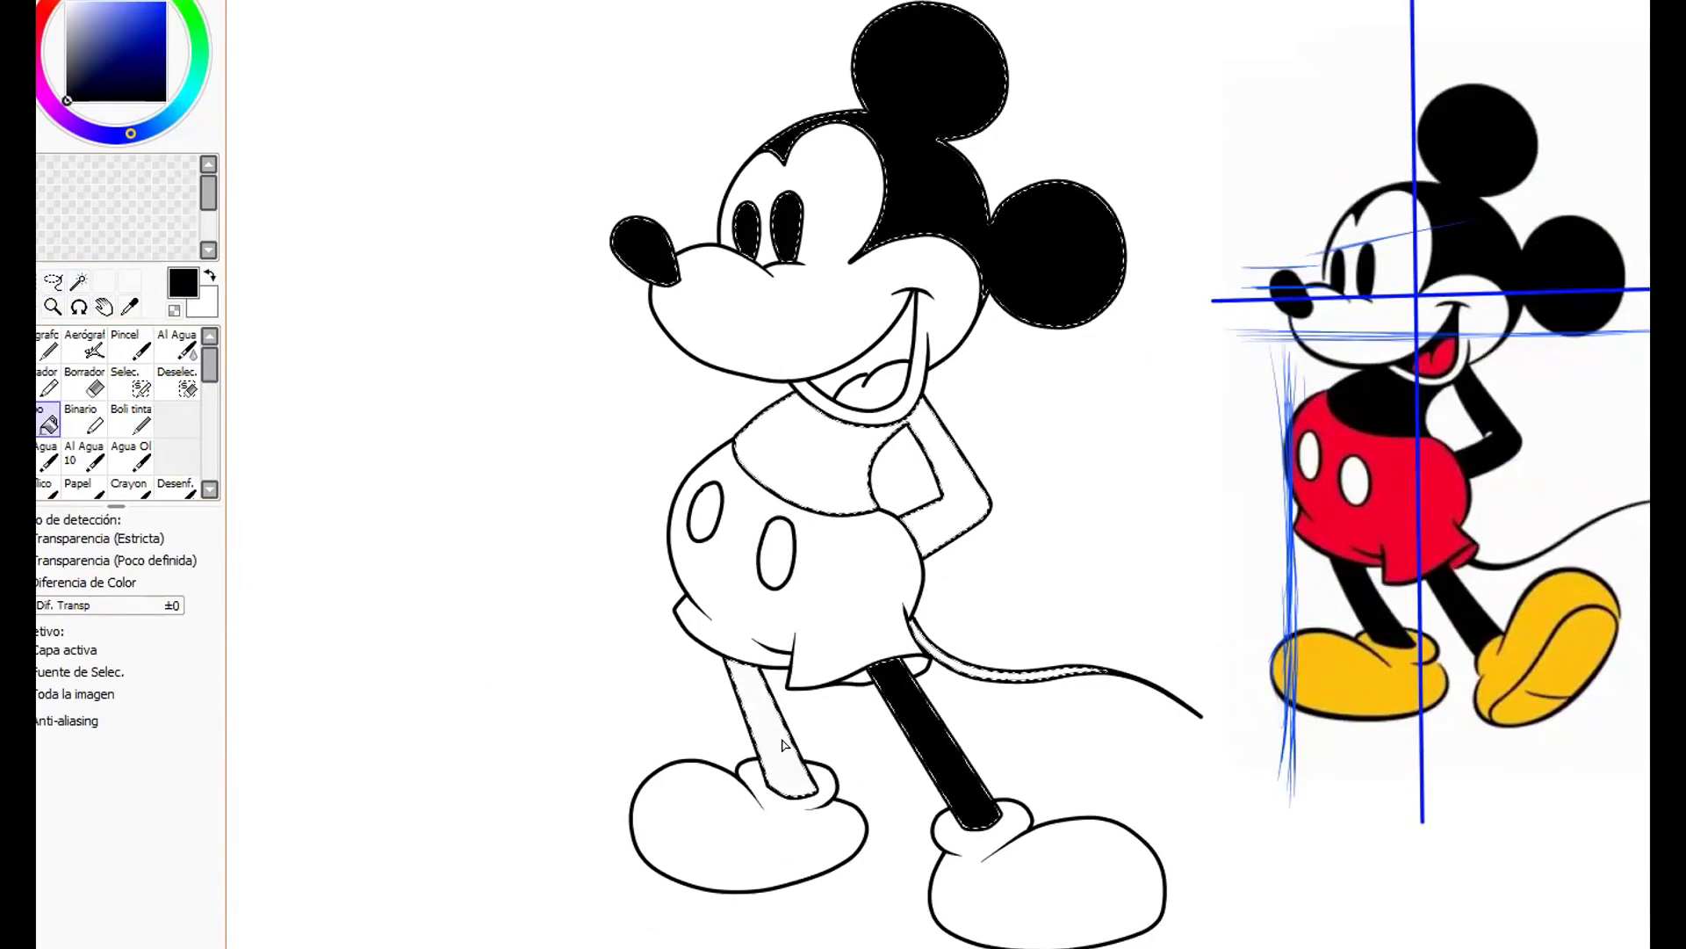
pyautogui.click(768, 729)
pyautogui.click(922, 641)
pyautogui.click(950, 520)
pyautogui.hotkey('ctrl', 'd')
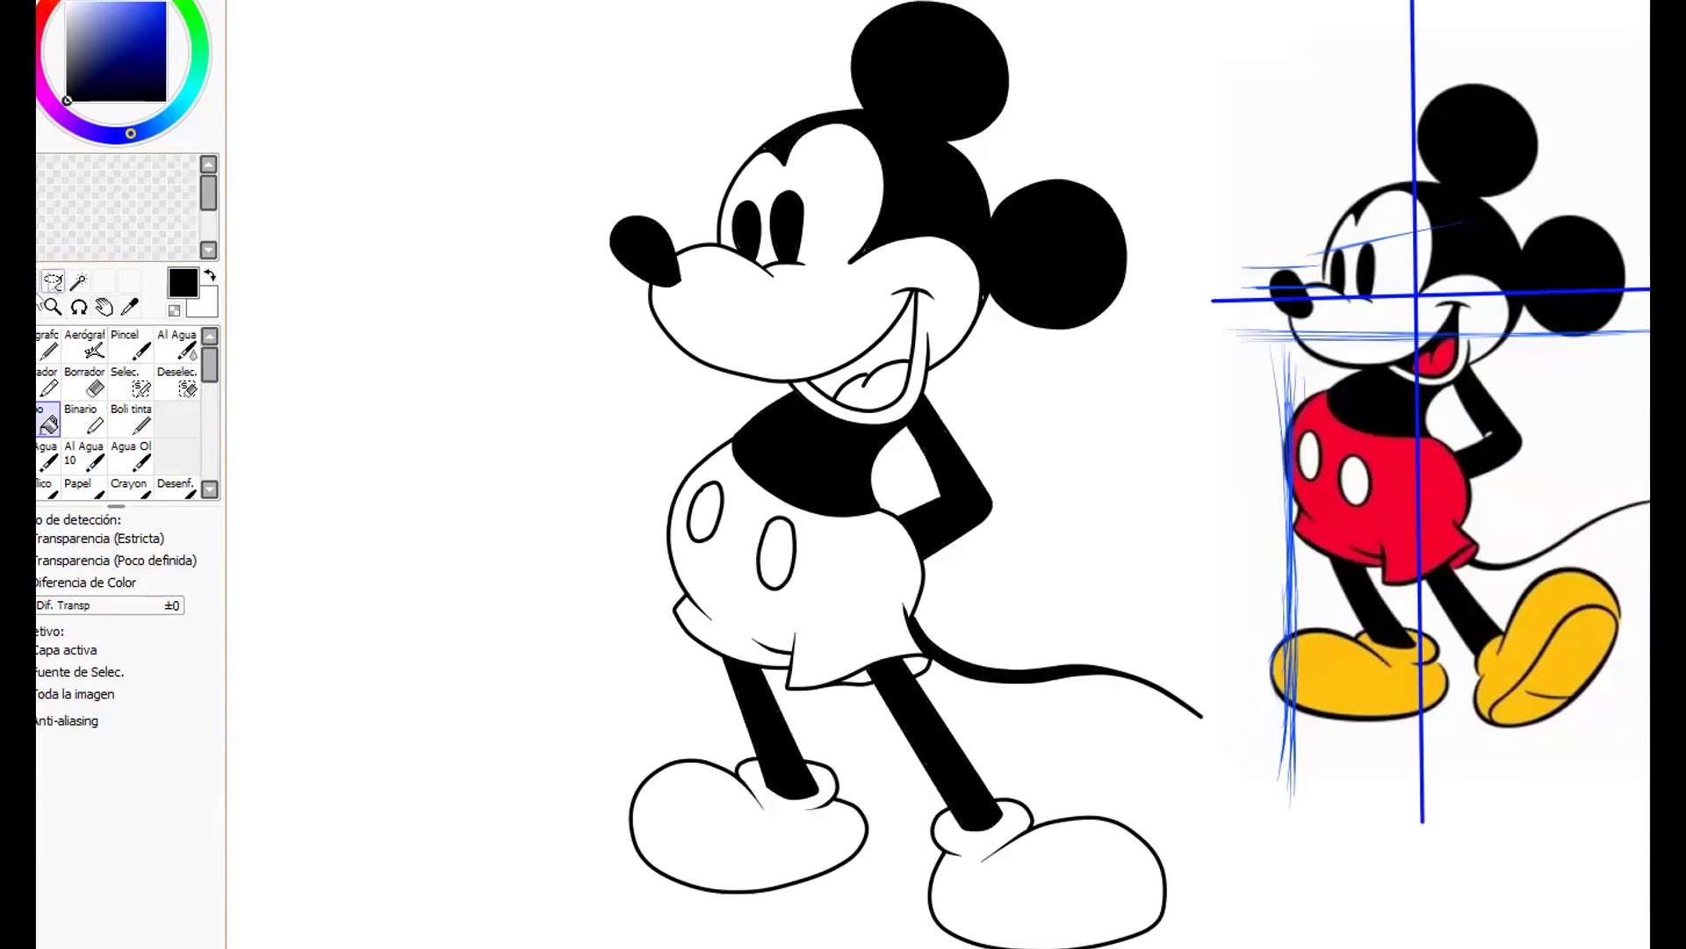
# Select the open mouth's dark interior above the tongue with the Magic Wand, bucket-fill it with black and clear the selection.
pyautogui.click(43, 285)
pyautogui.click(79, 281)
pyautogui.click(49, 421)
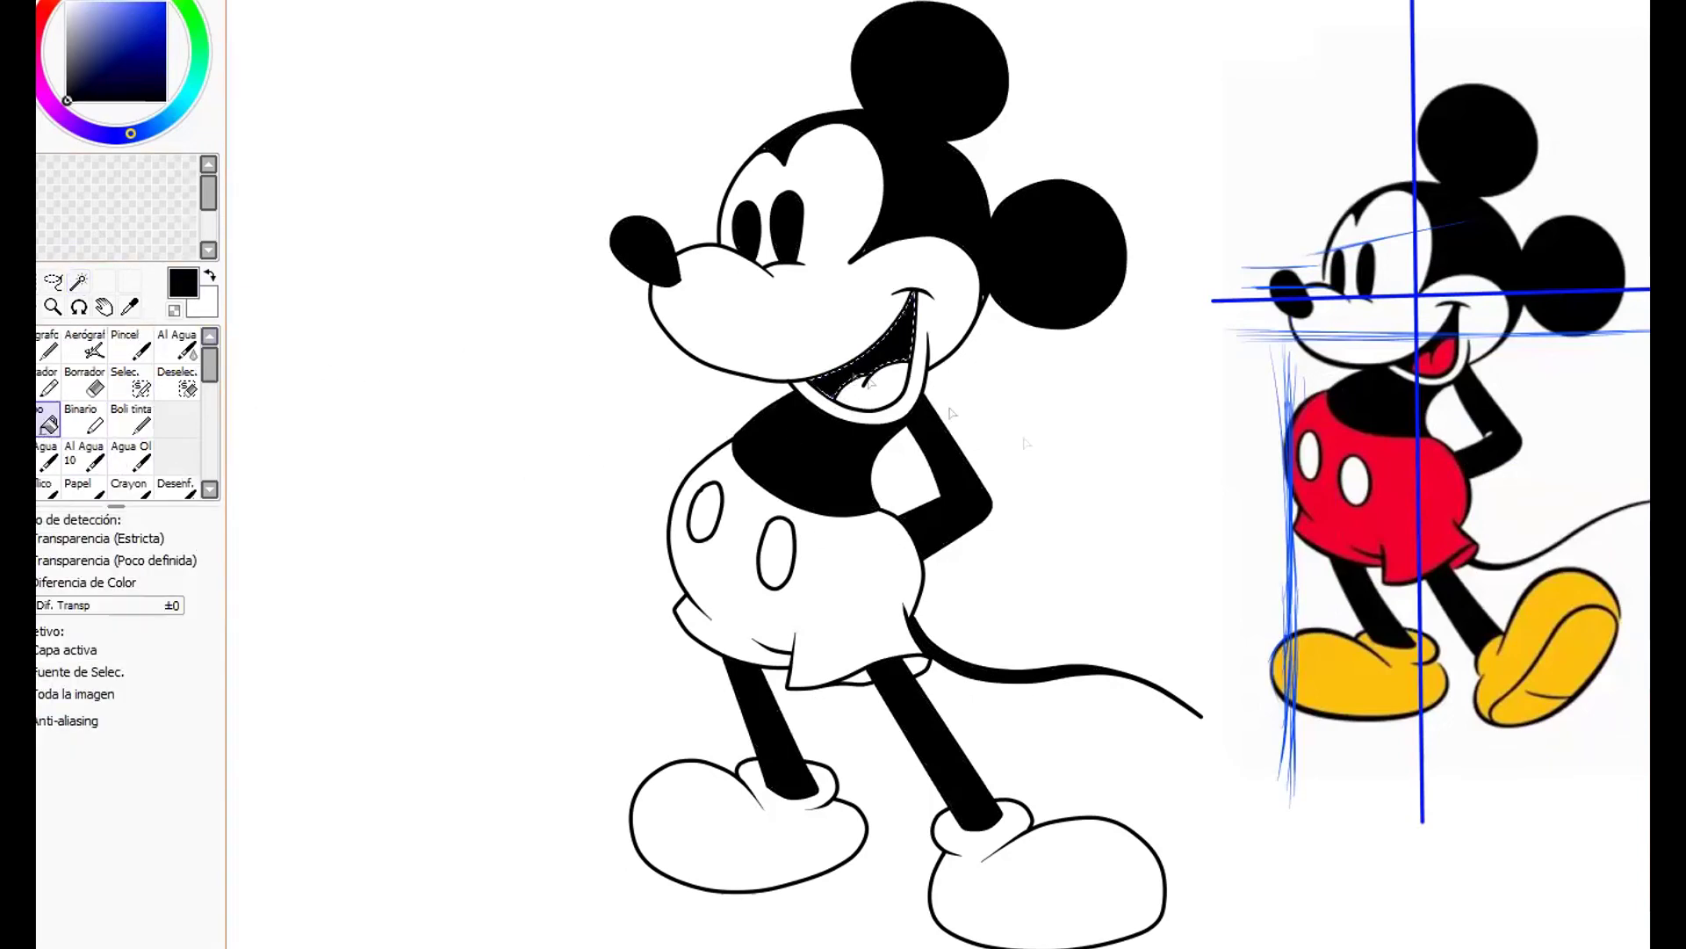
pyautogui.click(42, 457)
# Select the shorts, their hem pieces and the tongue with the Magic Wand, leaving out the two buttons.
pyautogui.click(80, 281)
pyautogui.click(877, 596)
pyautogui.click(864, 679)
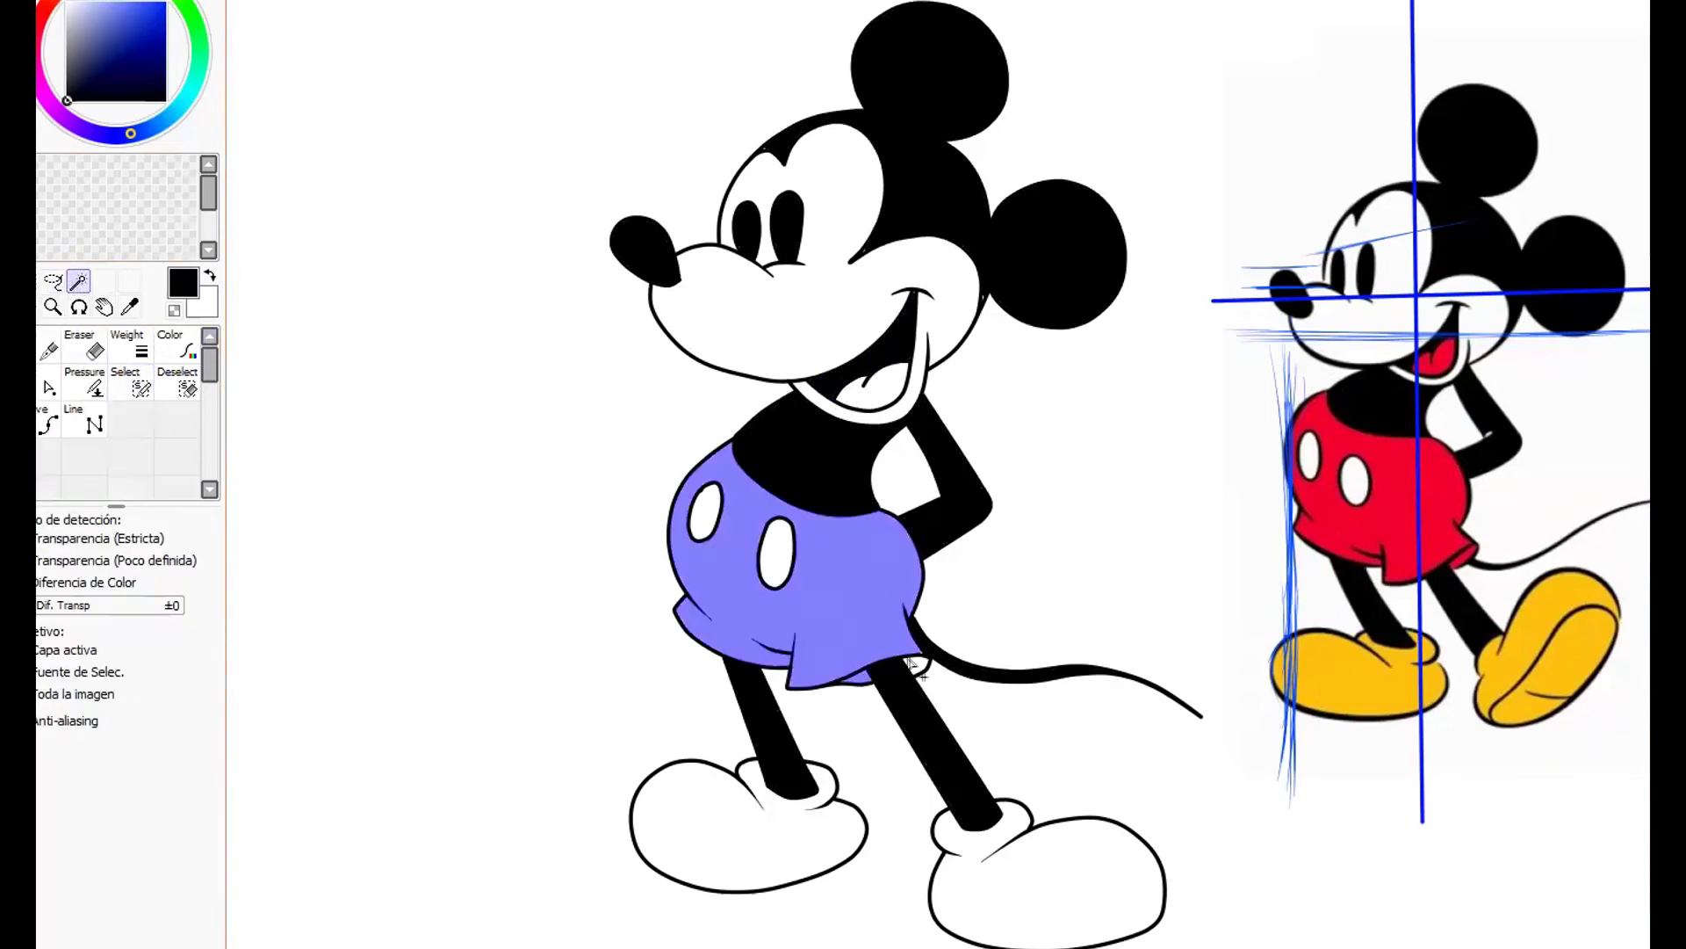
pyautogui.click(873, 403)
# Sample the red from the reference's shorts and bucket-fill the selected shorts, hem and tongue with it.
pyautogui.click(49, 422)
pyautogui.rightClick(1440, 492)
pyautogui.click(843, 588)
pyautogui.click(865, 678)
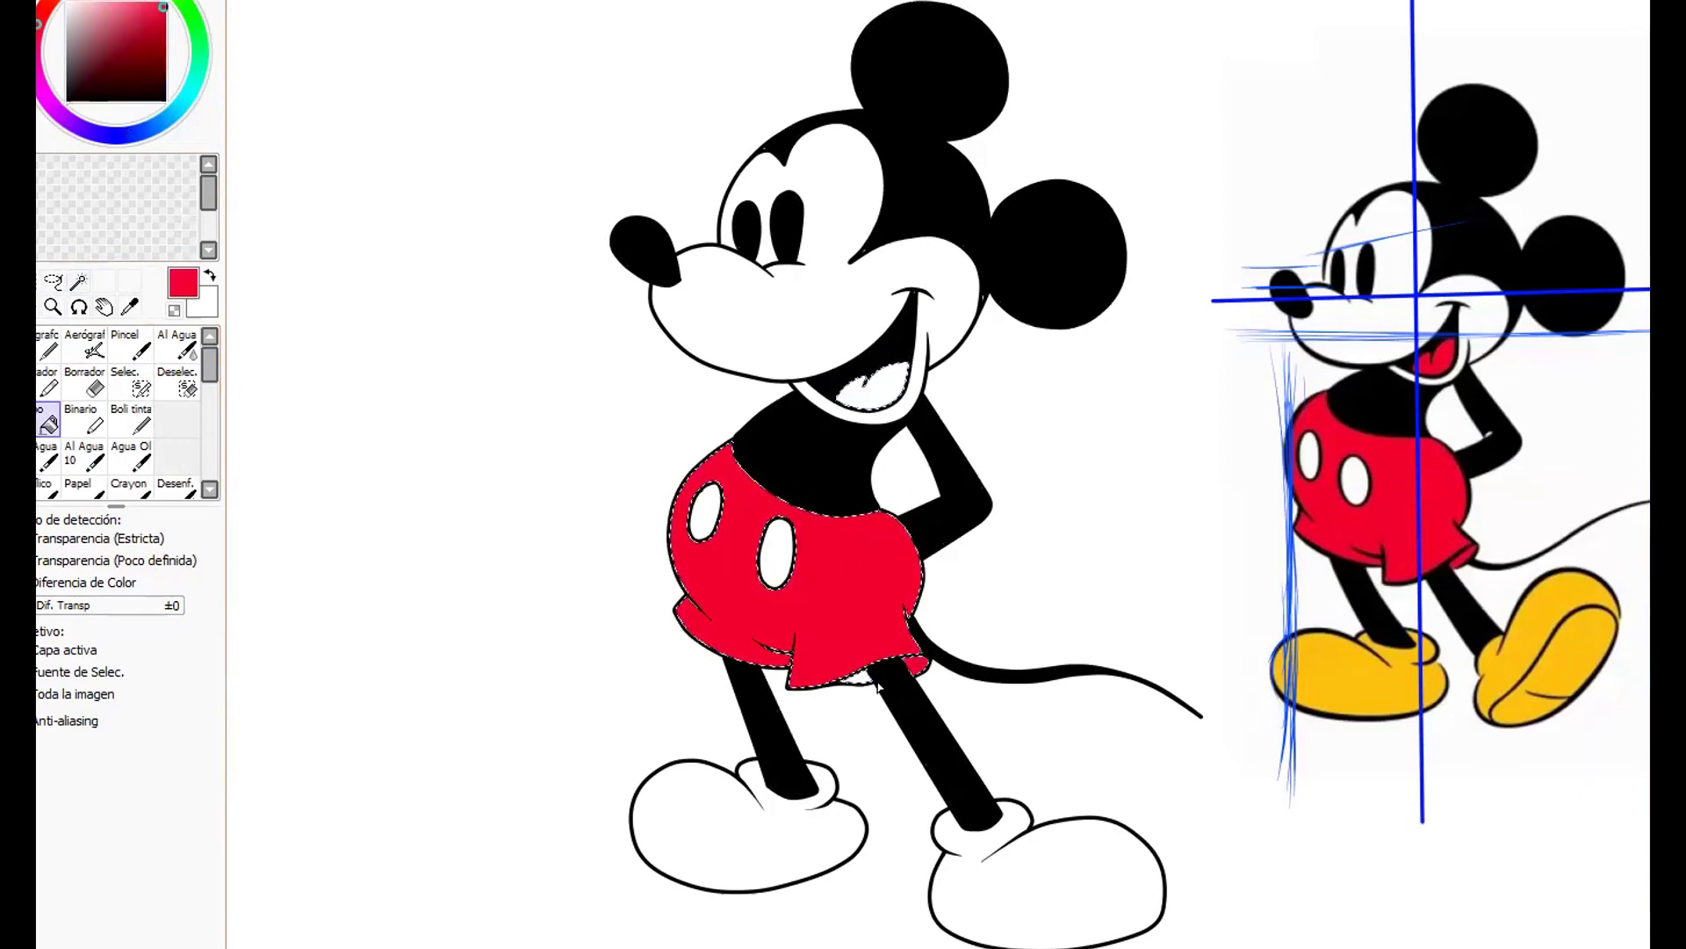
pyautogui.click(919, 668)
pyautogui.click(883, 392)
# Paint out the small white gaps at the head cap's cheek point, mouth corner and ear joint with a size 7 black ink pen.
pyautogui.click(52, 306)
pyautogui.click(851, 233)
pyautogui.click(851, 234)
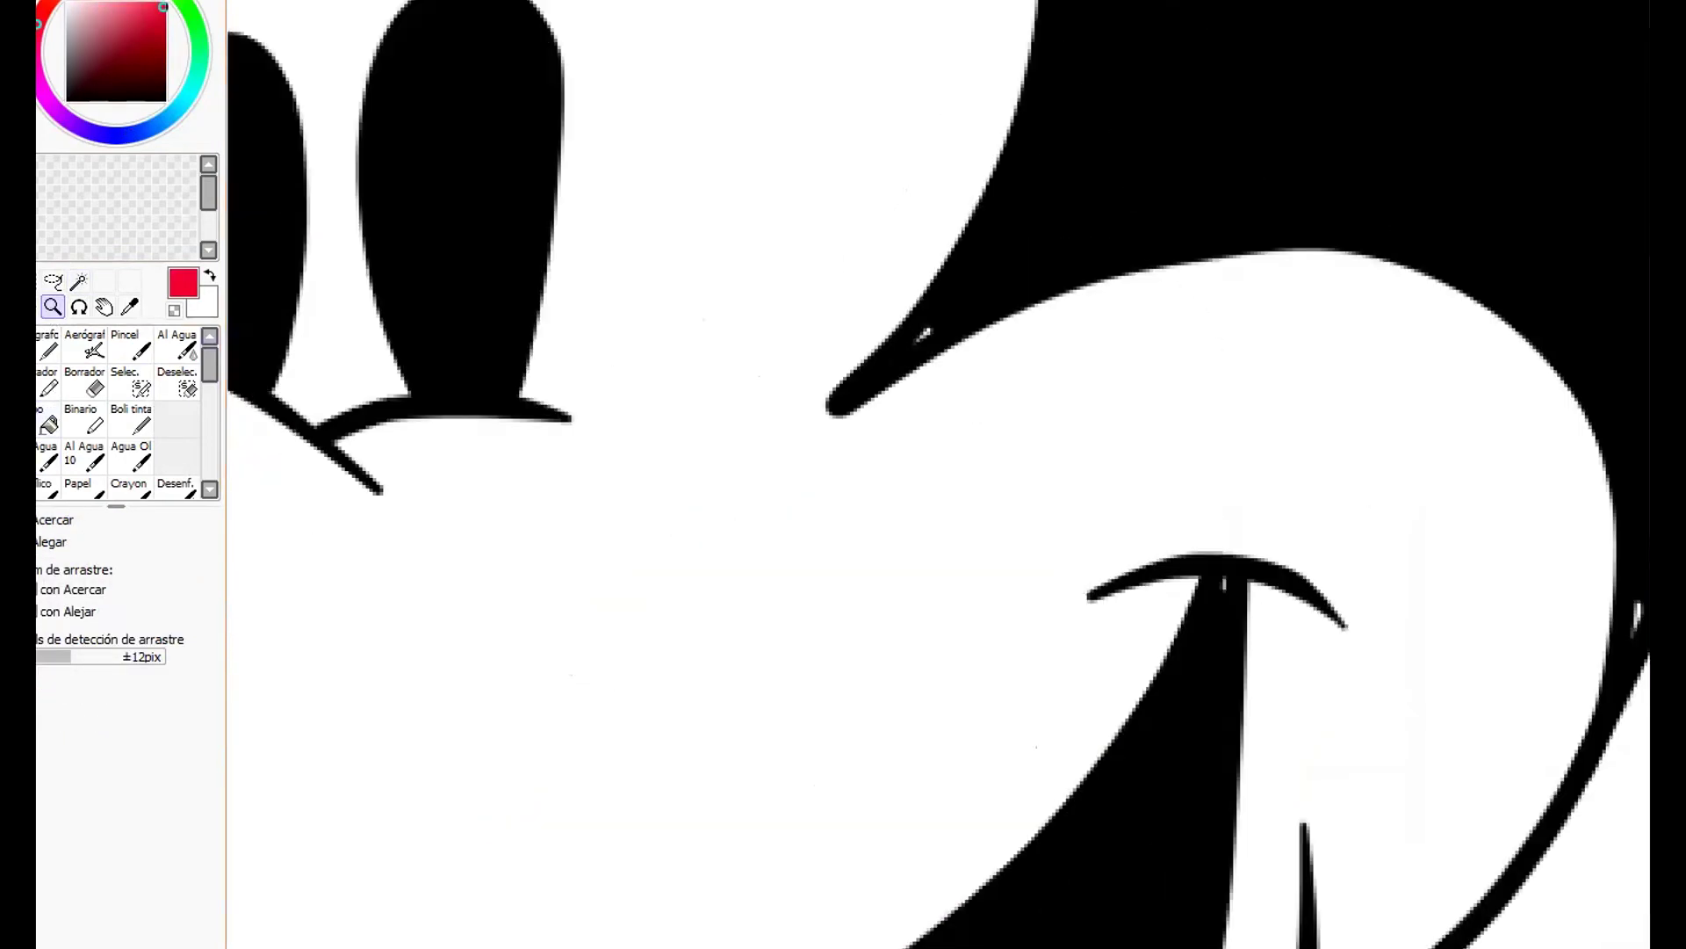
pyautogui.click(131, 420)
pyautogui.rightClick(963, 277)
pyautogui.press('[')
pyautogui.press('[')
pyautogui.press('[')
pyautogui.press('[')
pyautogui.press('[')
pyautogui.press('[')
pyautogui.press('[')
pyautogui.press('[')
pyautogui.press('[')
pyautogui.moveTo(930, 330); pyautogui.dragTo(917, 342)
pyautogui.moveTo(1225, 576); pyautogui.dragTo(1224, 592)
pyautogui.moveTo(1213, 593); pyautogui.dragTo(1133, 520)
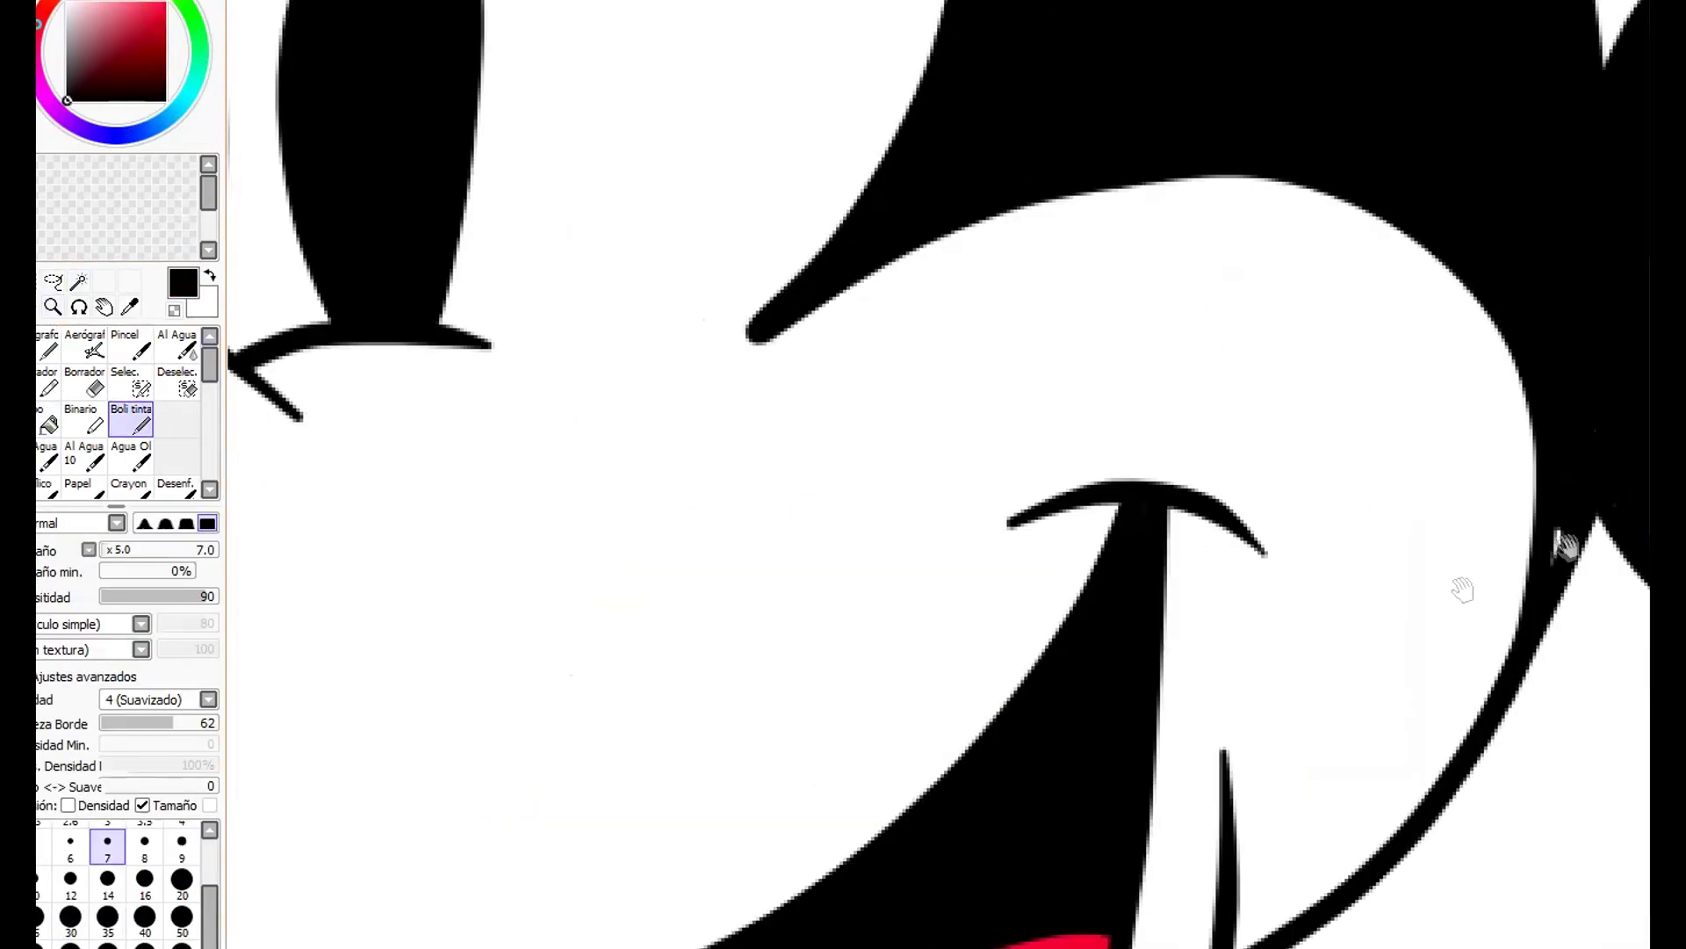
pyautogui.moveTo(520, 235); pyautogui.dragTo(1068, 883)
pyautogui.moveTo(606, 681); pyautogui.dragTo(843, 308)
pyautogui.moveTo(768, 633); pyautogui.dragTo(760, 302)
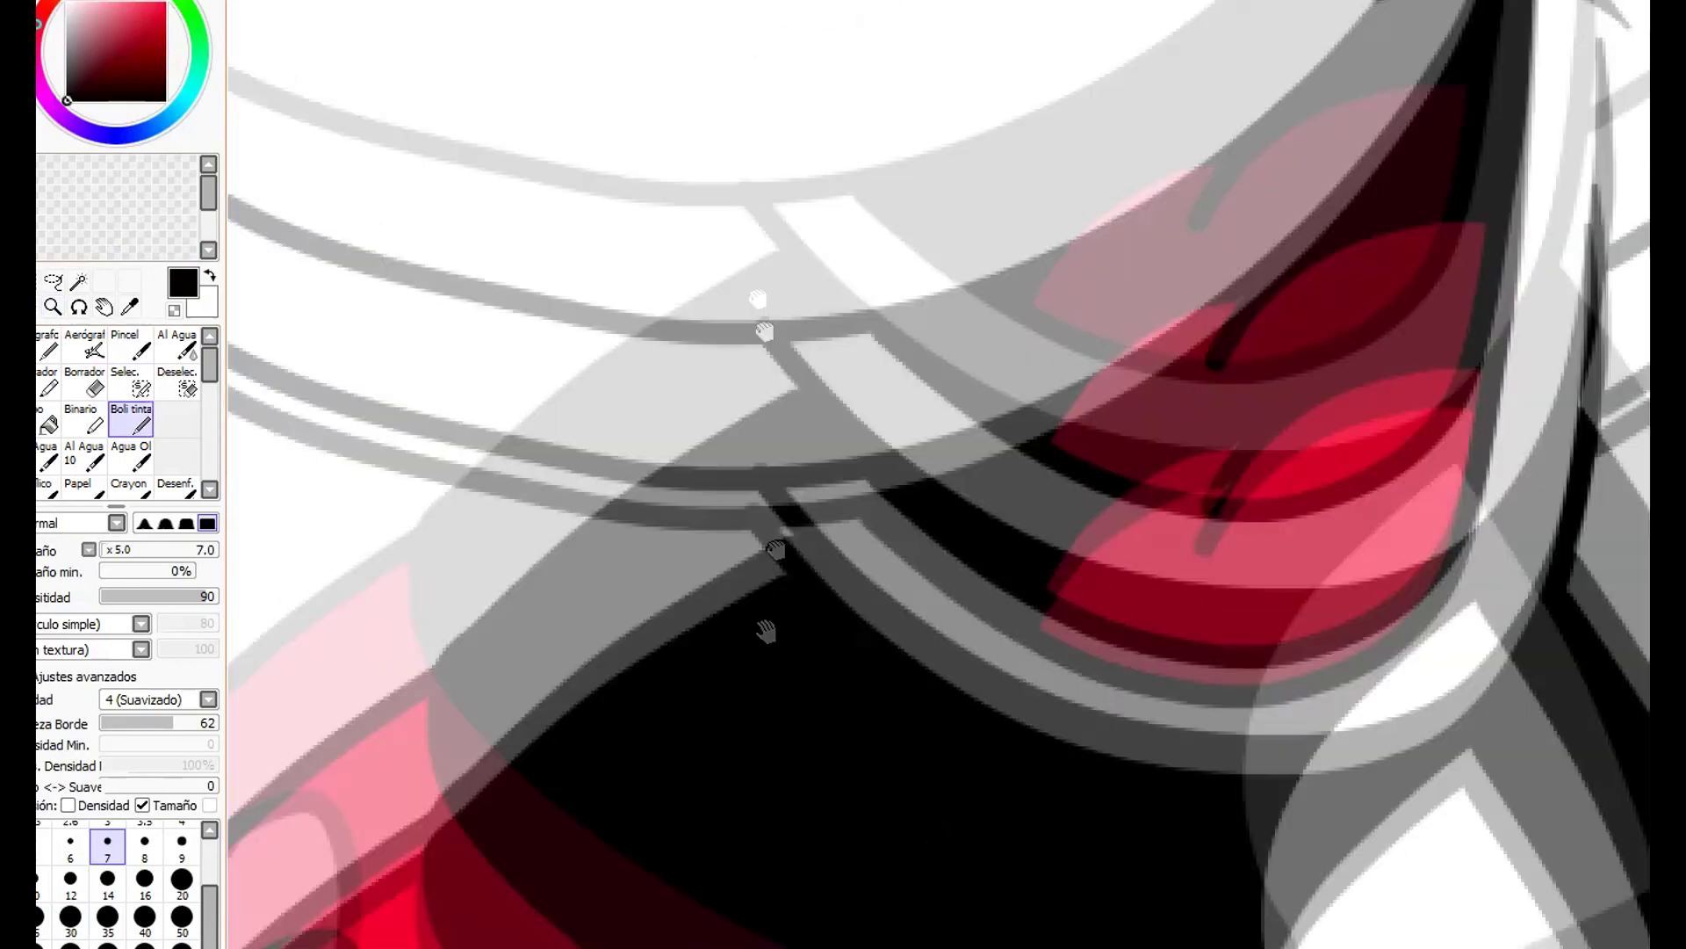
pyautogui.moveTo(1180, 379); pyautogui.dragTo(1056, 223)
pyautogui.moveTo(1378, 260); pyautogui.dragTo(1224, 527)
pyautogui.moveTo(1235, 226); pyautogui.dragTo(1230, 746)
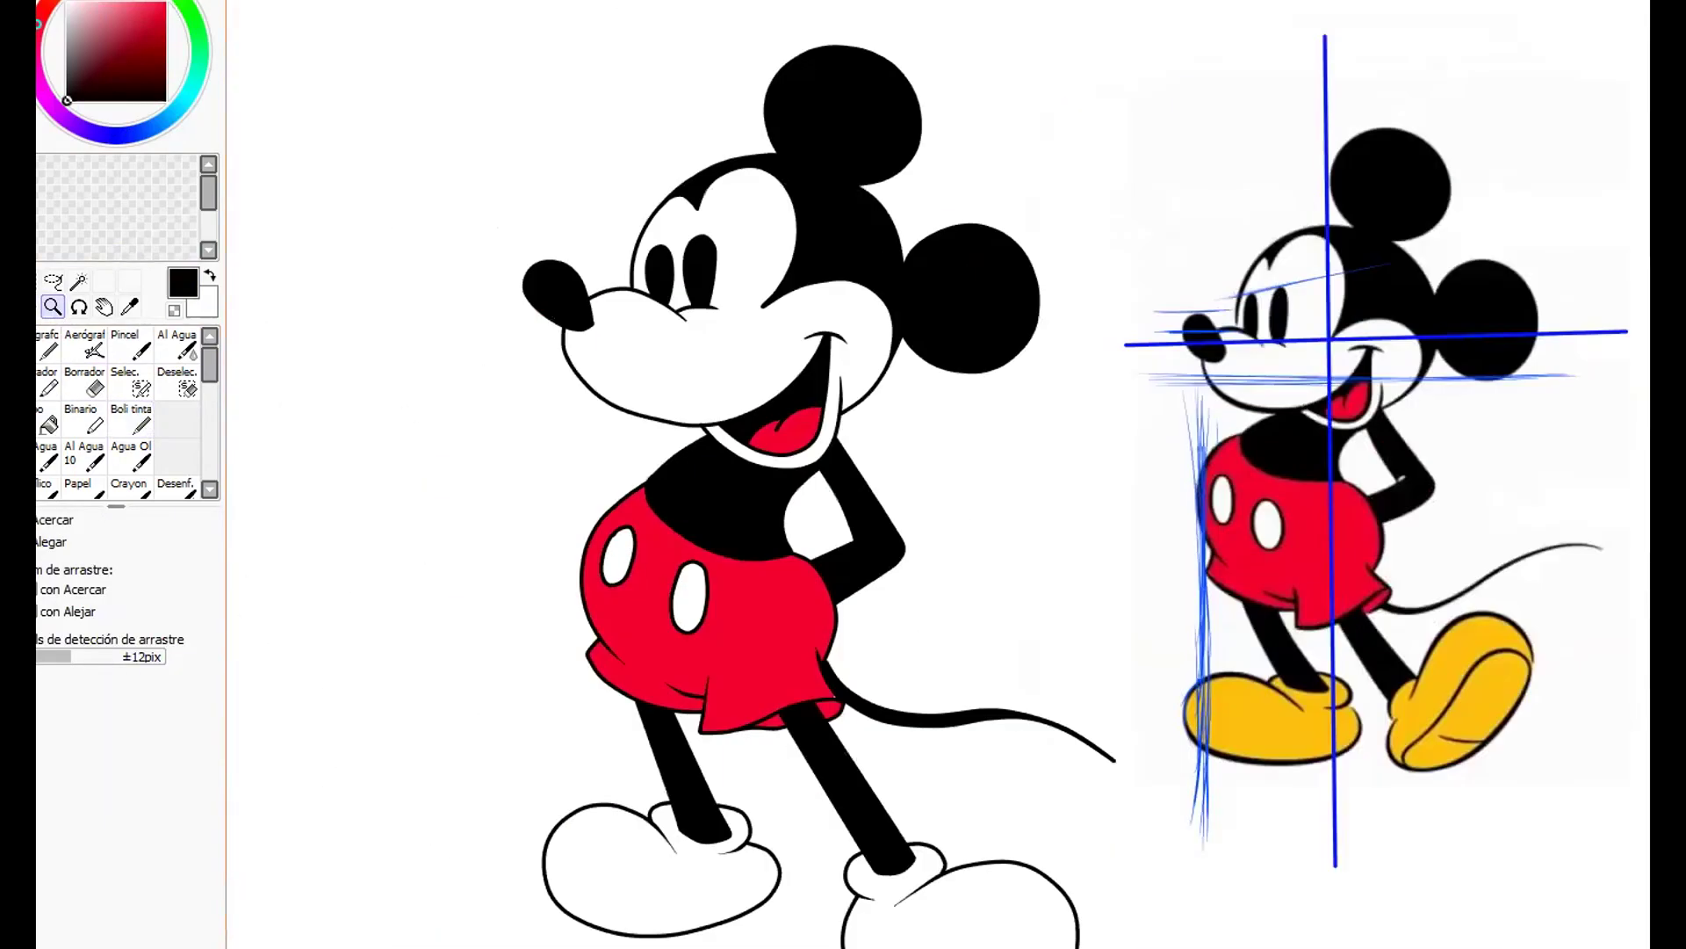
# Select both shoes with their cuffs and bucket-fill them with the yellow sampled from the reference's shoe.
pyautogui.click(78, 281)
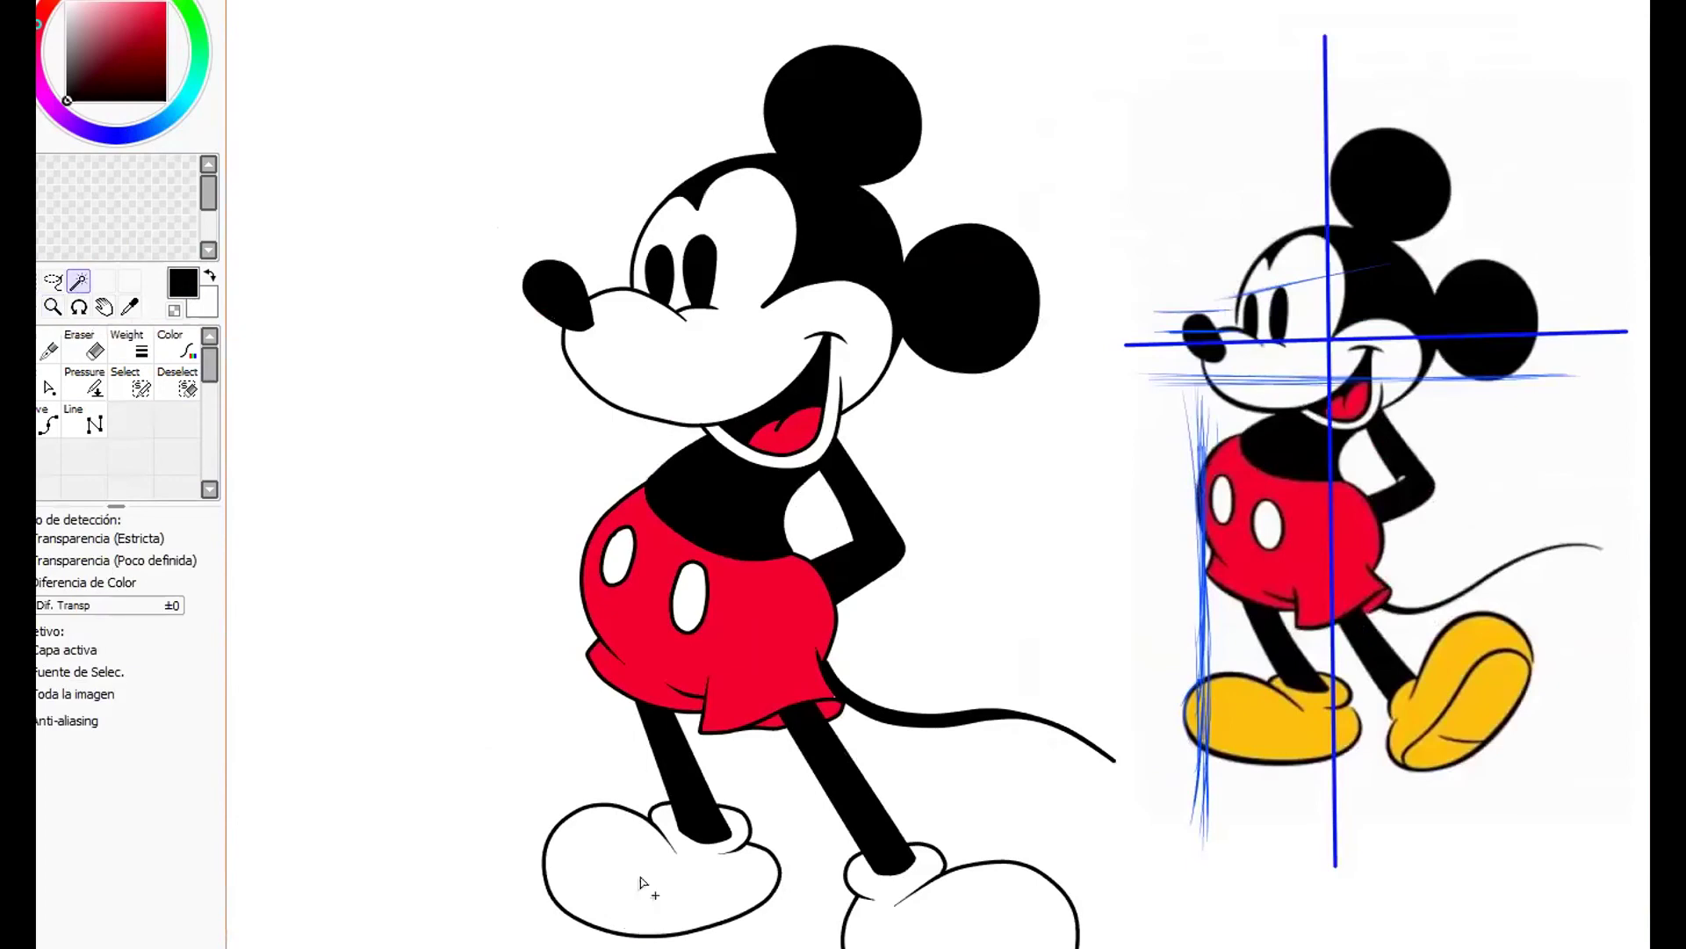
pyautogui.click(48, 420)
pyautogui.rightClick(1265, 725)
pyautogui.click(986, 889)
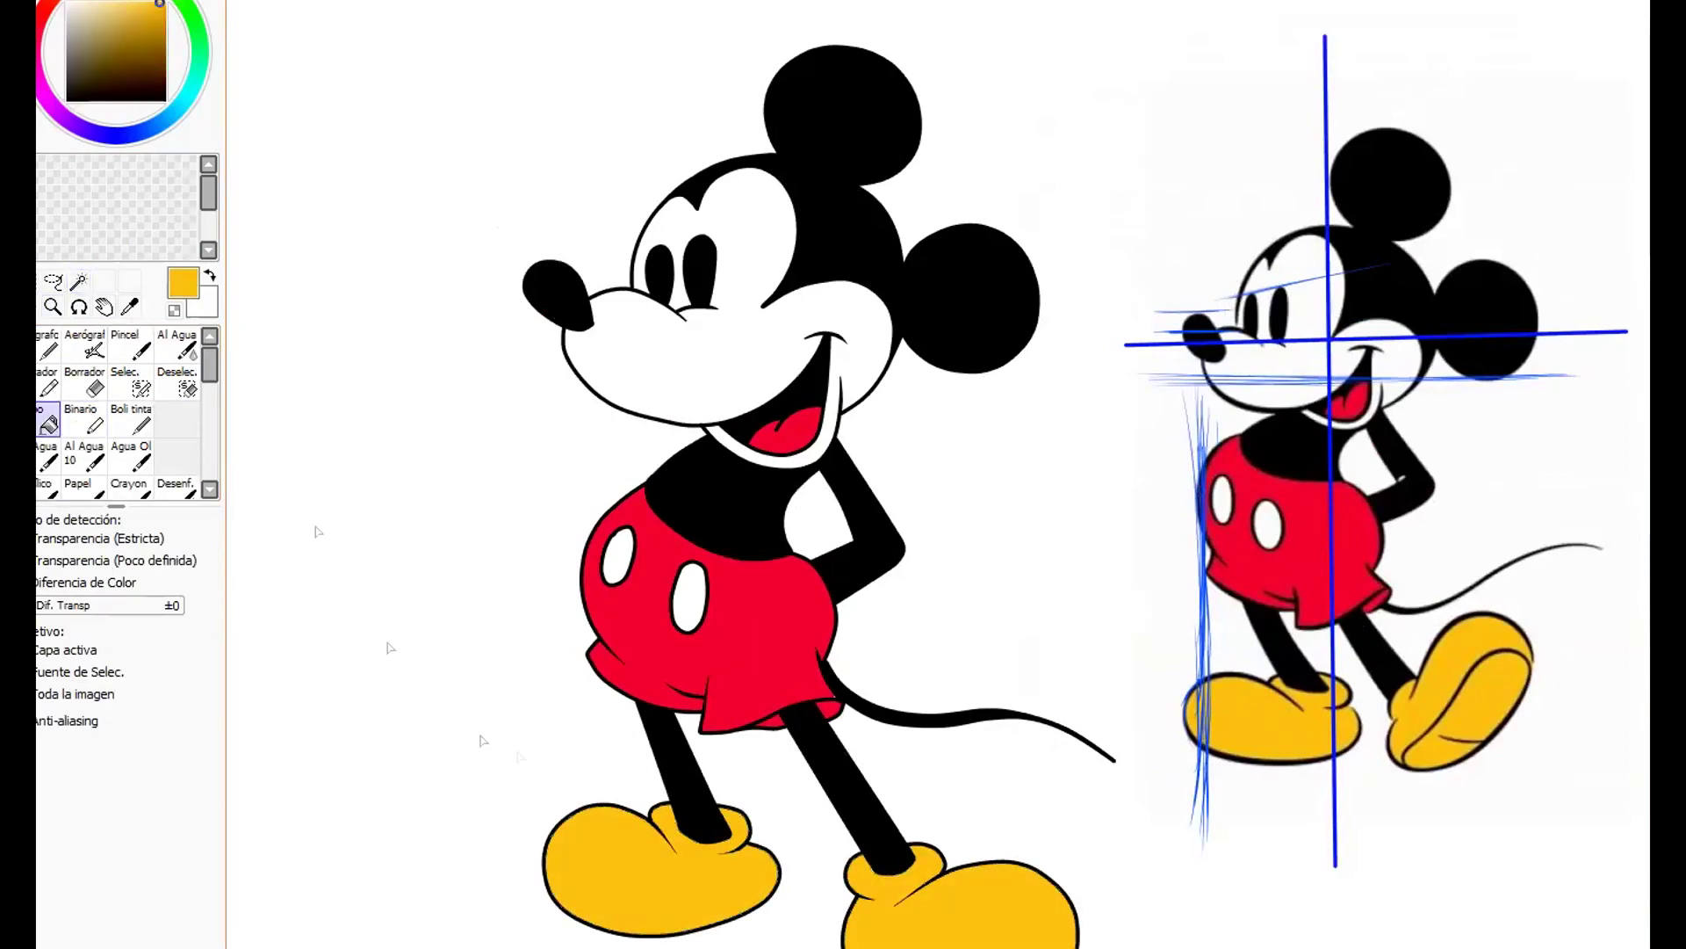
# Choose a bright magenta and bucket-fill the background around the figure with it.
pyautogui.click(171, 117)
pyautogui.click(147, 7)
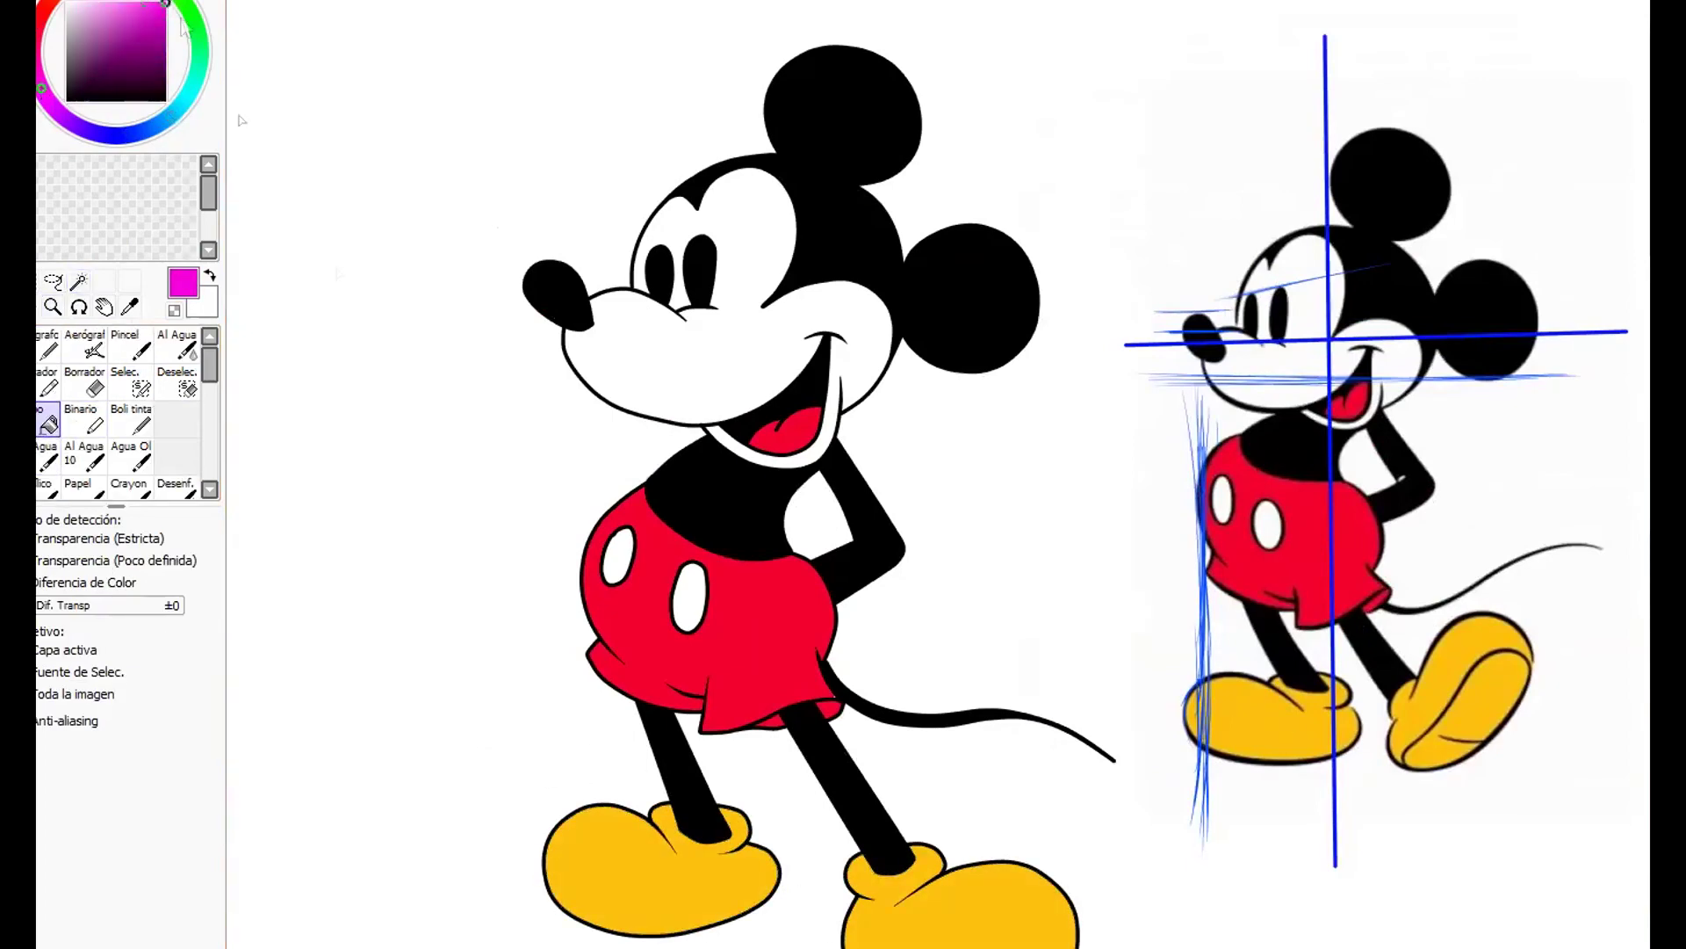
pyautogui.click(404, 378)
# Select the face and the two shorts buttons, bucket-fill them with white and clear the selection.
pyautogui.click(78, 281)
pyautogui.click(793, 356)
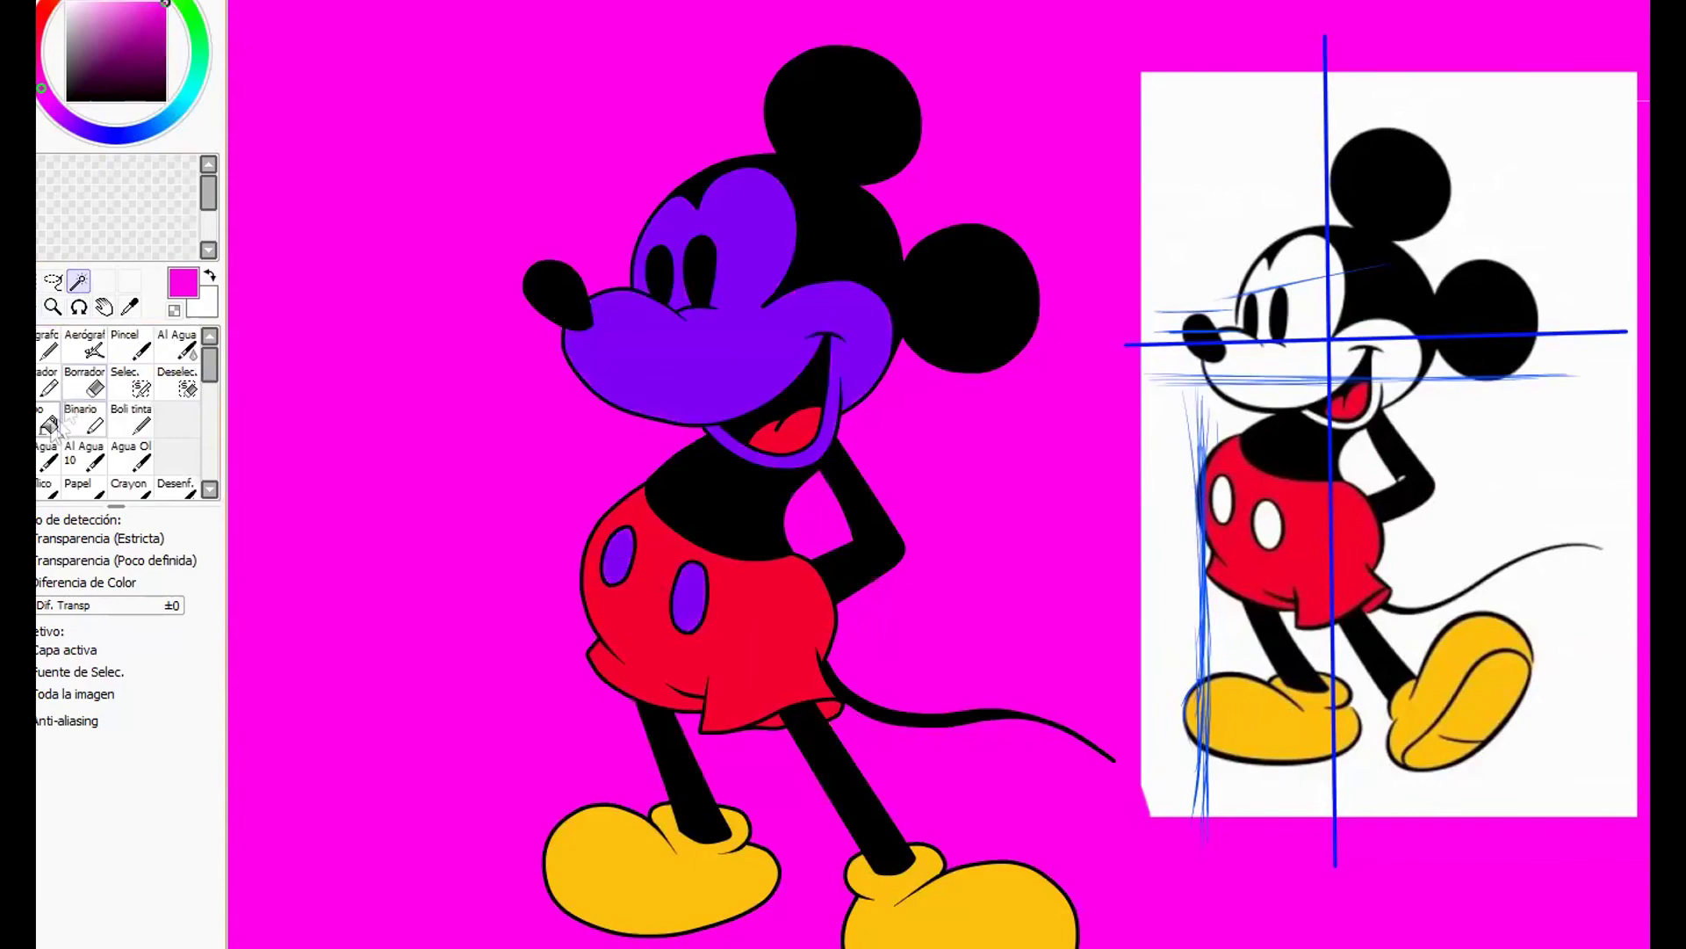
pyautogui.click(49, 420)
pyautogui.click(68, 4)
pyautogui.click(746, 356)
pyautogui.click(689, 597)
pyautogui.click(618, 556)
pyautogui.hotkey('ctrl', 'd')
# Hide the reference picture and its blue guide lines so only the coloured figure and background show.
pyautogui.click(37, 518)
pyautogui.click(37, 527)
pyautogui.moveTo(709, 599)
pyautogui.mouseDown()
pyautogui.moveTo(1005, 542)
pyautogui.moveTo(1058, 563)
pyautogui.mouseUp()
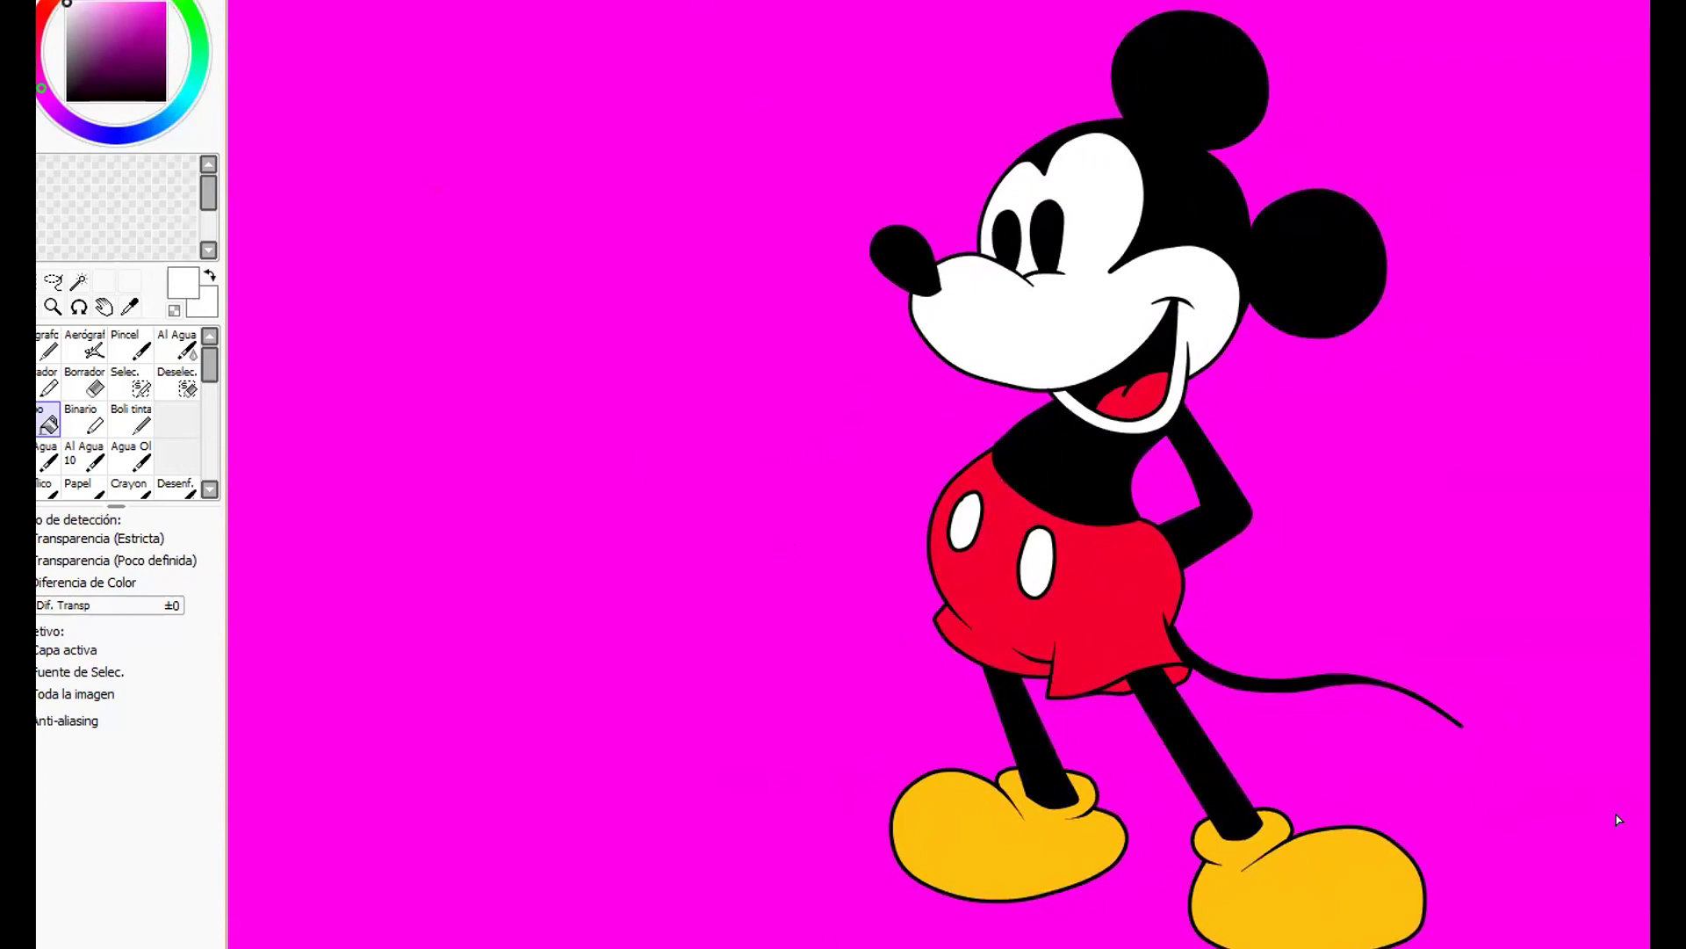
pyautogui.click(37, 518)
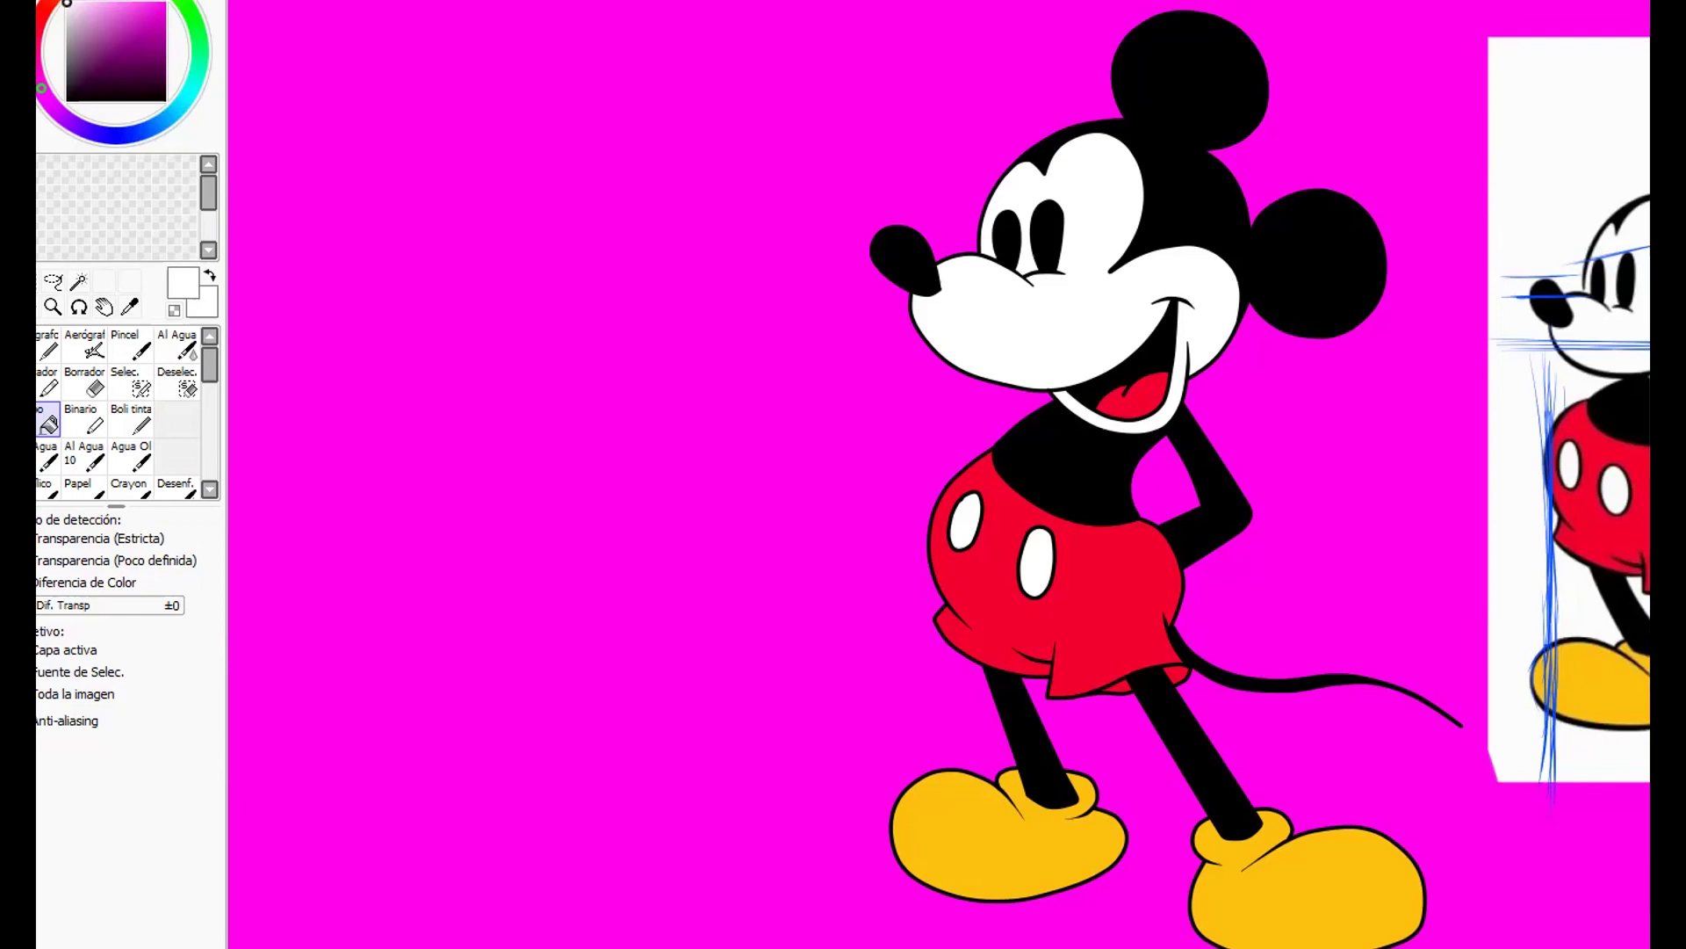
# Hand-letter "Mickey" and the start of a second word, "Mo", in white beside the figure with a size 28 ink pen.
pyautogui.click(130, 419)
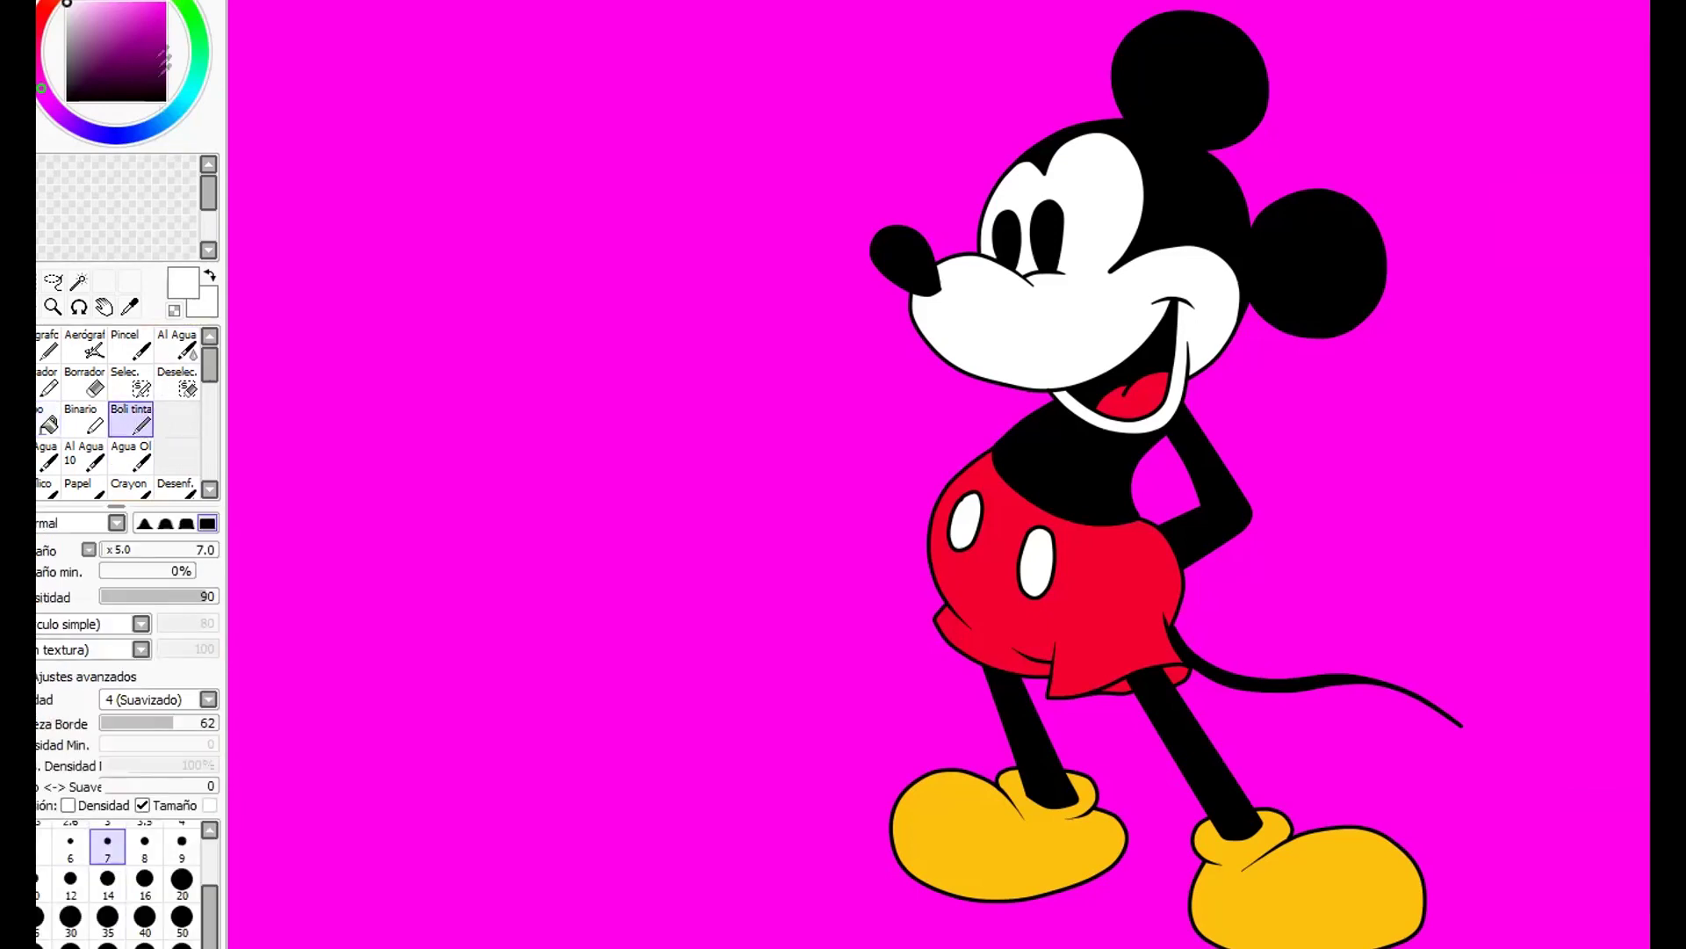
pyautogui.scroll(2, 1404, 549)
pyautogui.moveTo(1472, 500); pyautogui.dragTo(1428, 505)
pyautogui.moveTo(1544, 545); pyautogui.dragTo(1564, 544)
pyautogui.moveTo(346, 558); pyautogui.dragTo(571, 271)
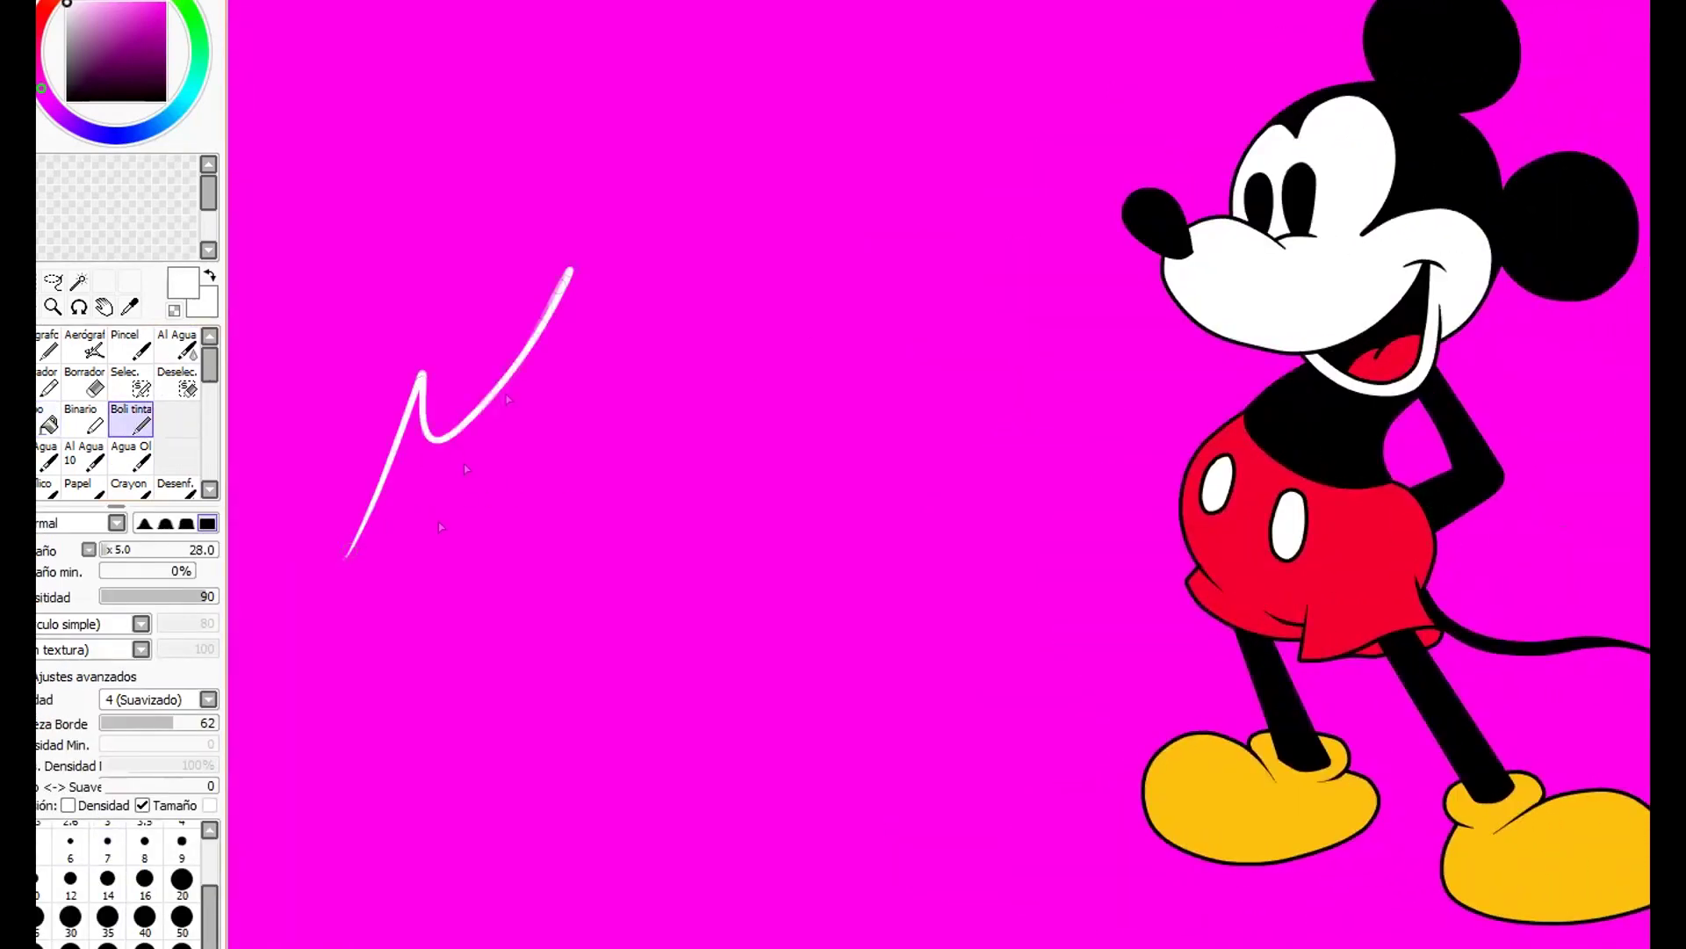
pyautogui.moveTo(398, 806); pyautogui.dragTo(626, 745)
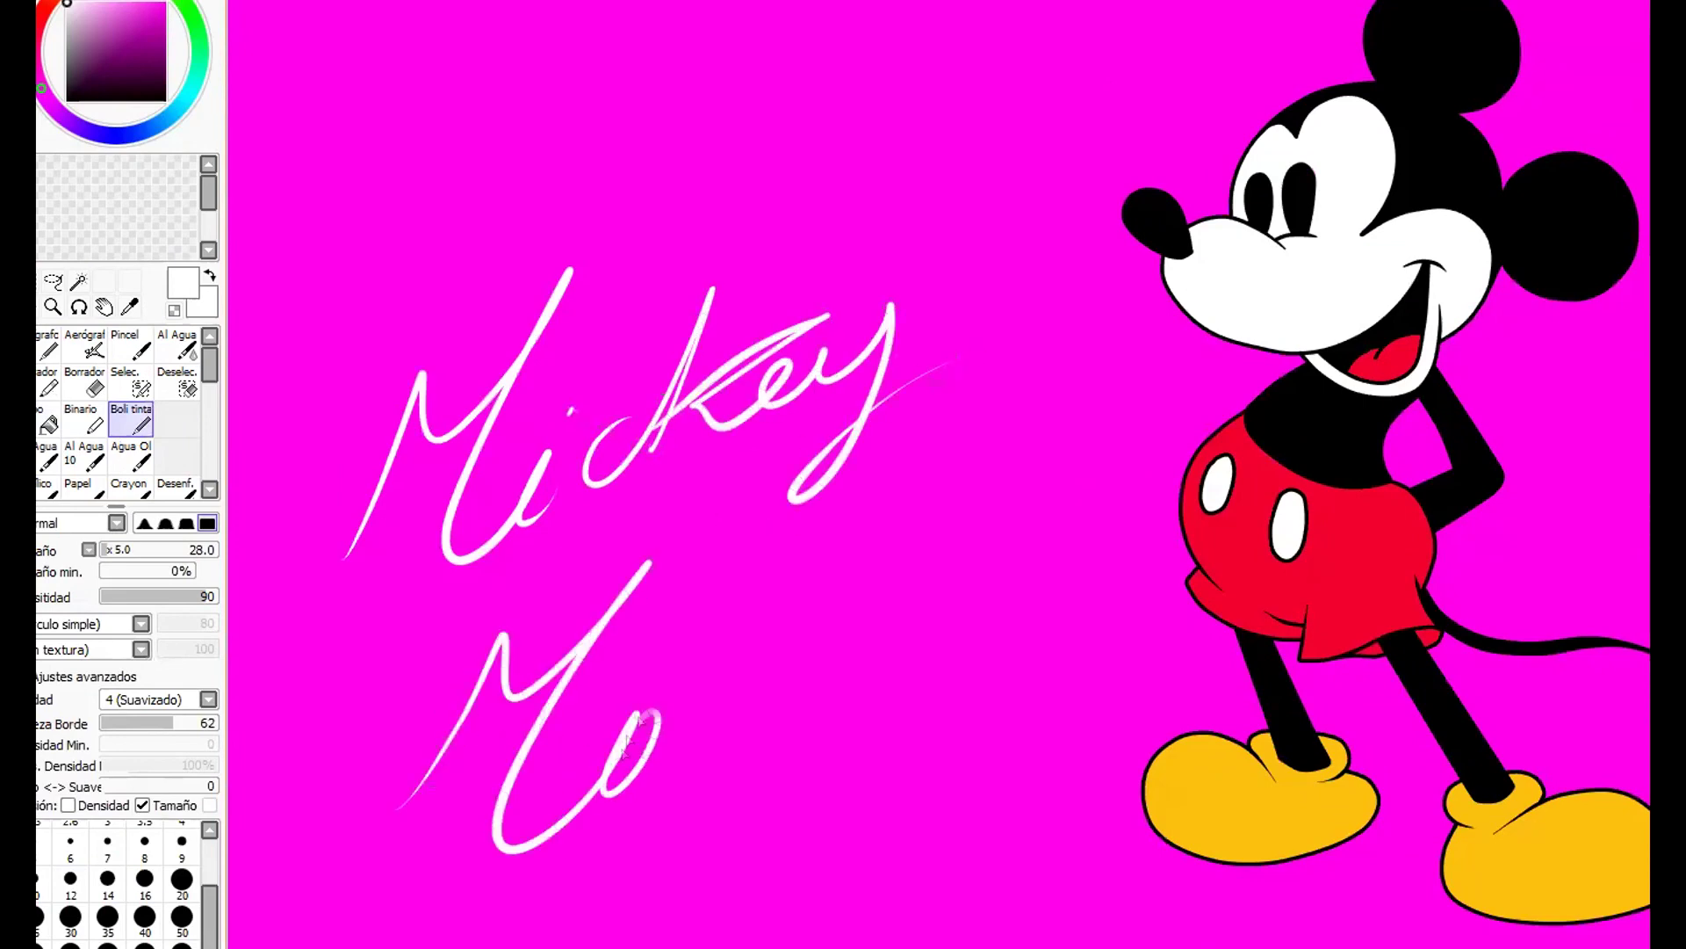